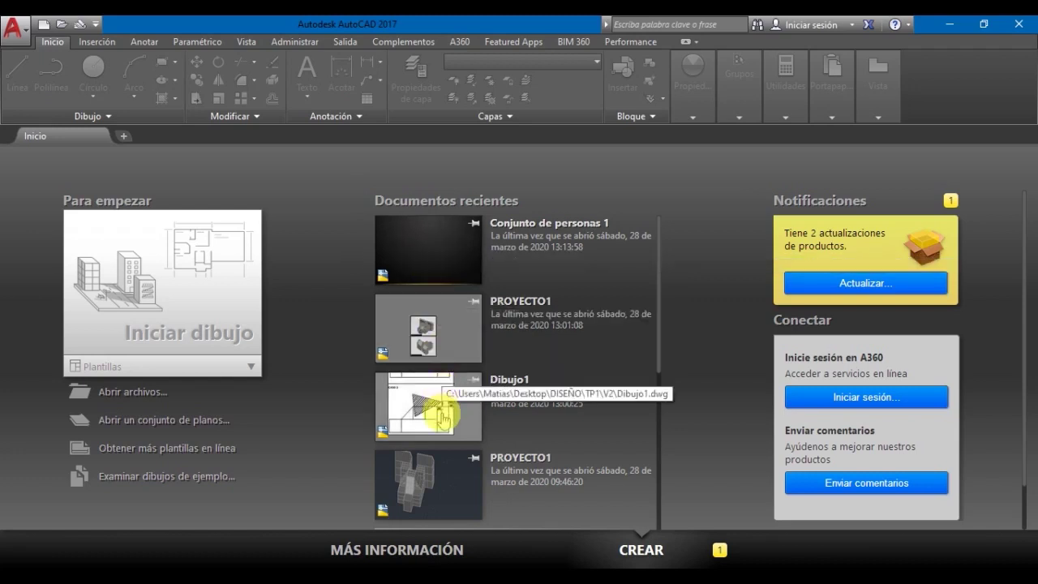
scroll(487, 301, "down", 5)
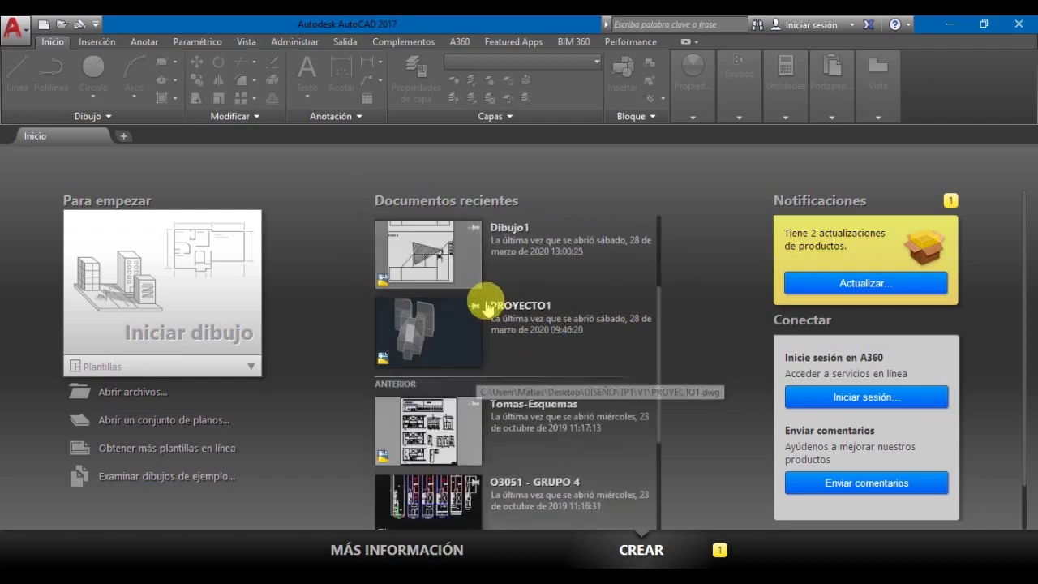
scroll(447, 335, "up", 5)
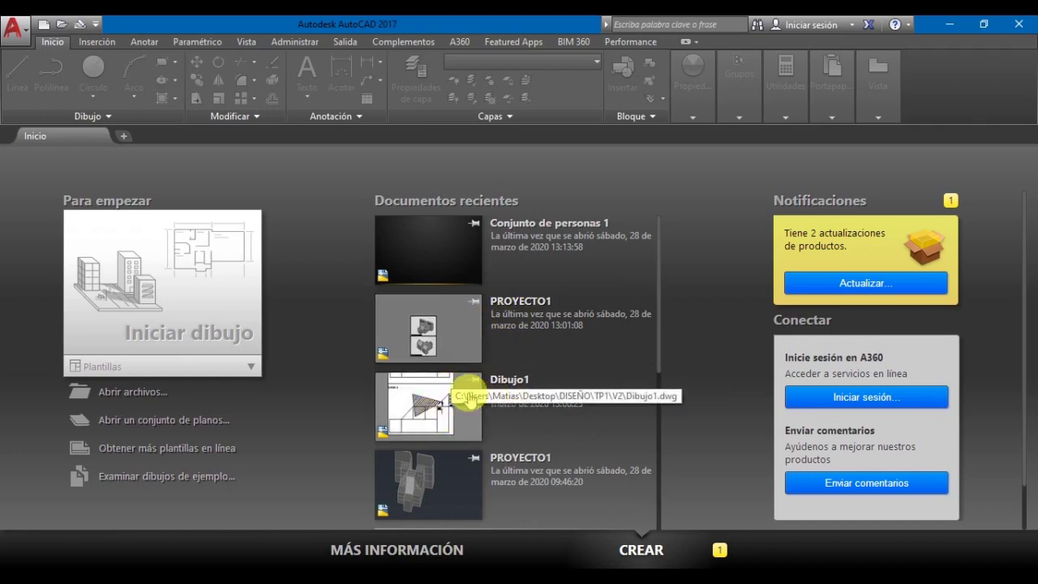
scroll(459, 406, "down", 1)
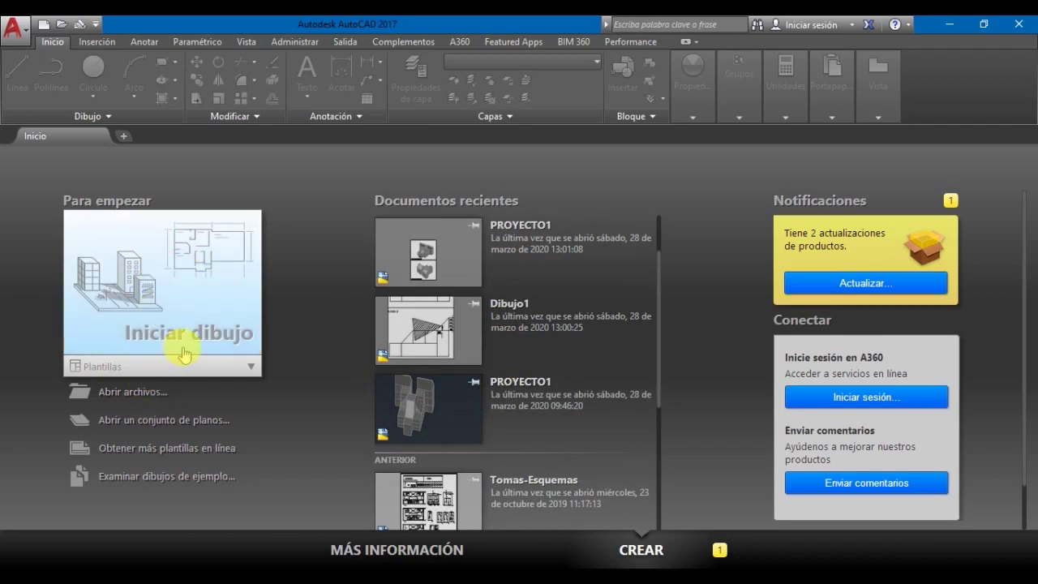
Step: Create a new drawing from the acadiso.dwt template
left_click(45, 32)
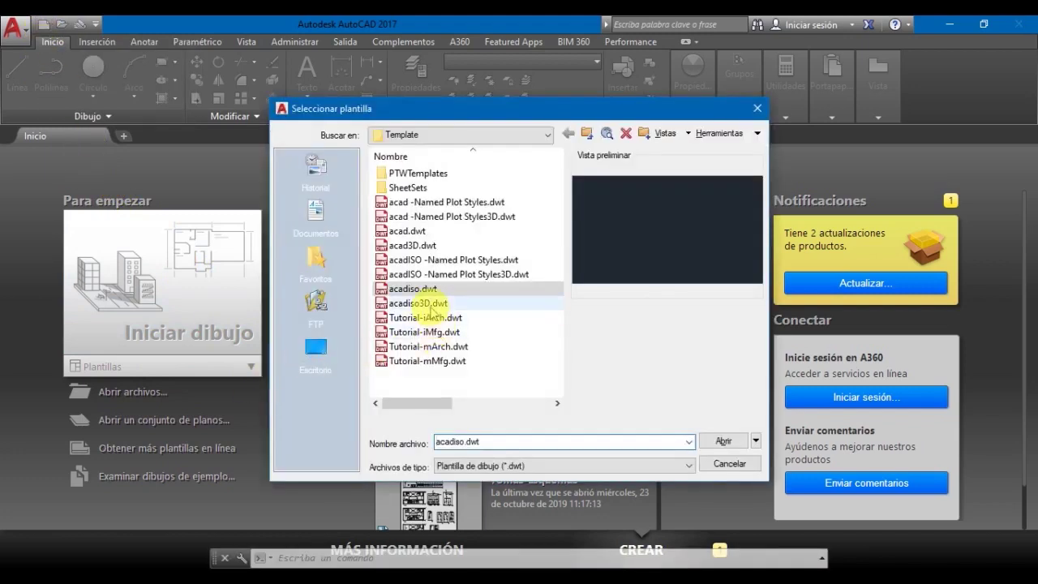
left_click(445, 392)
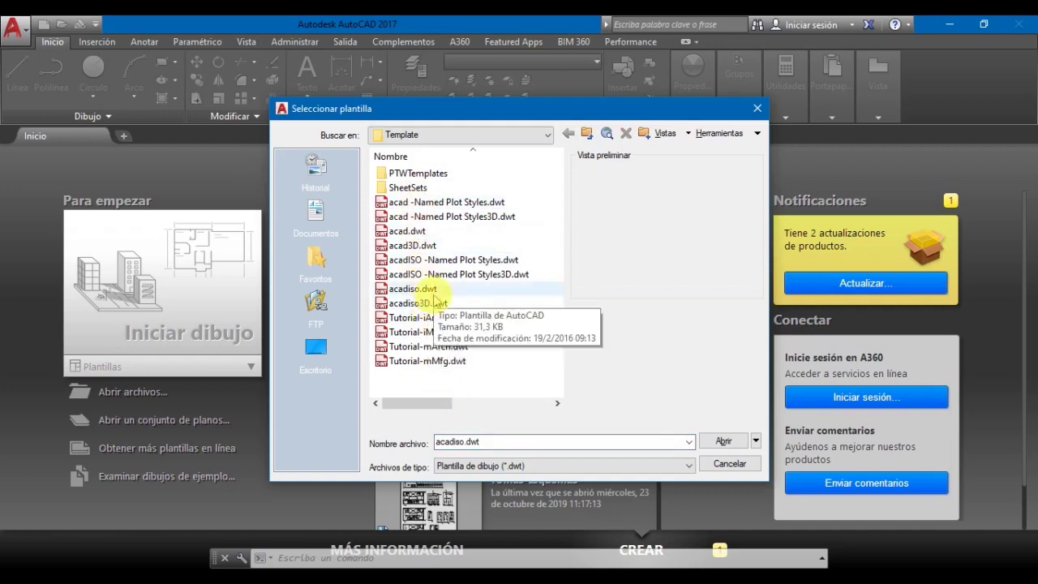
left_click(437, 294)
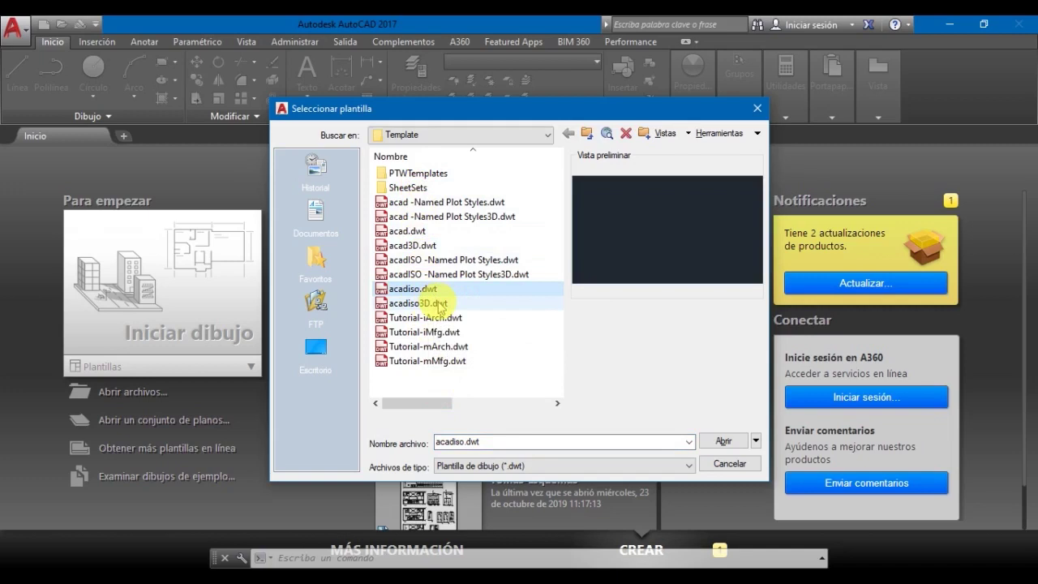
left_click(724, 442)
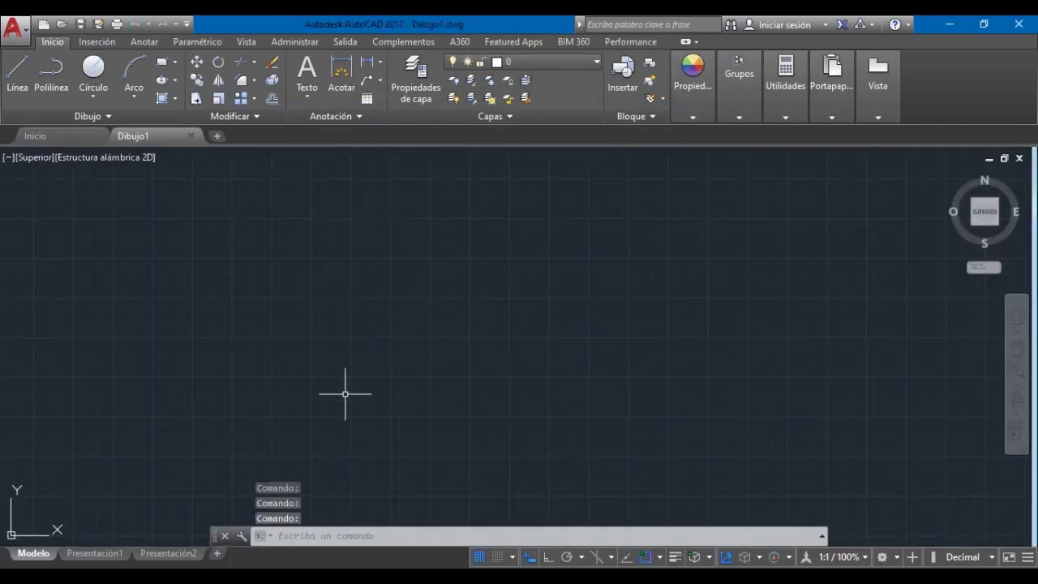
scroll(339, 378, "down", 5)
scroll(339, 381, "up", 4)
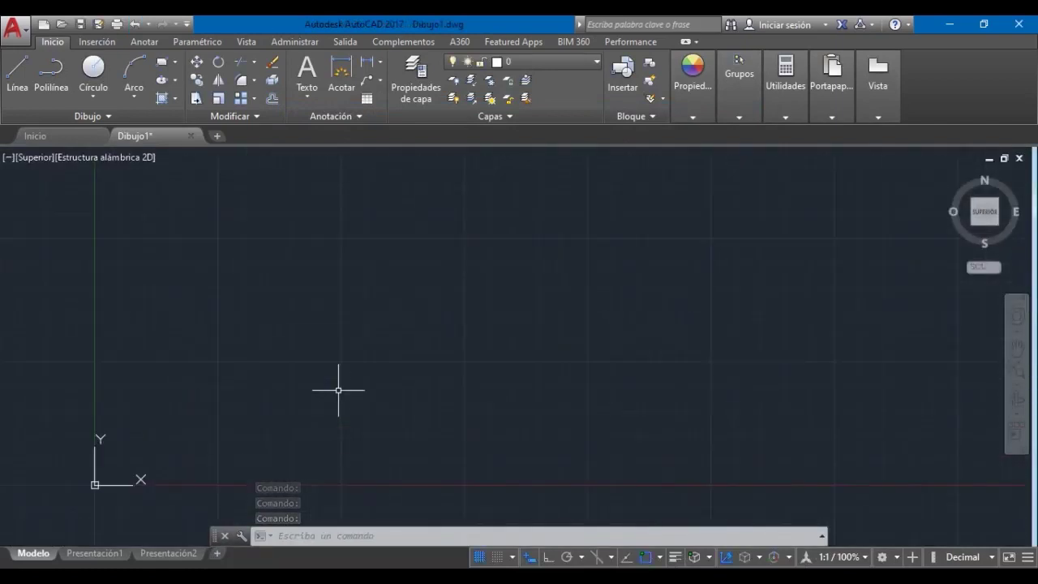
scroll(338, 390, "down", 4)
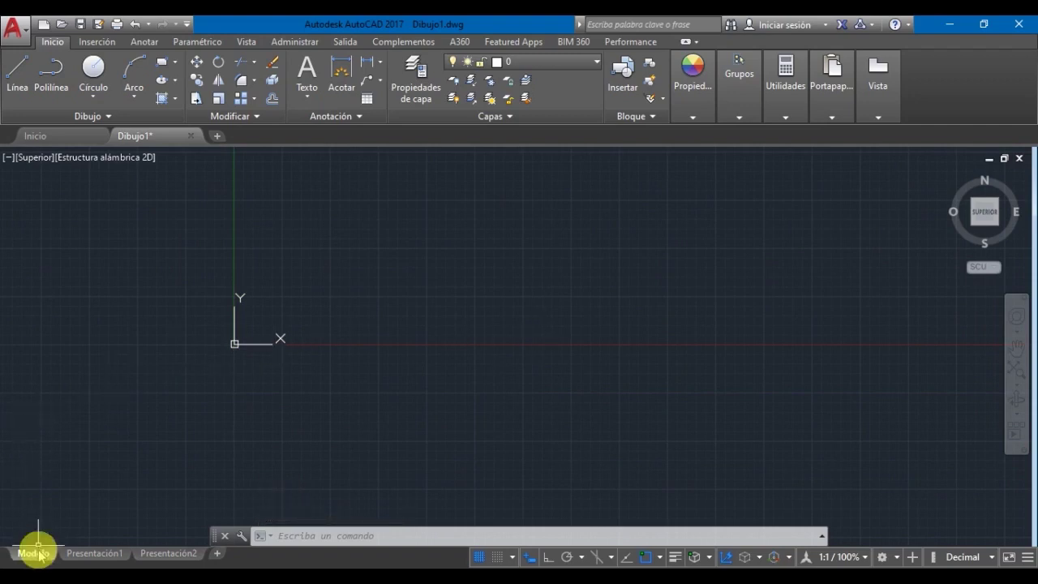
left_click(165, 420)
left_click(686, 209)
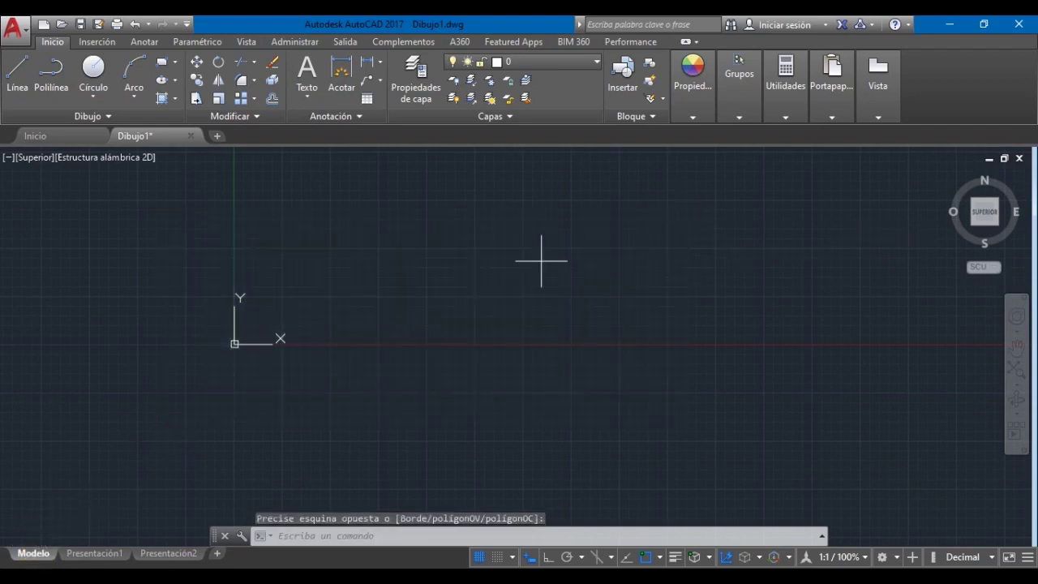
left_click(165, 473)
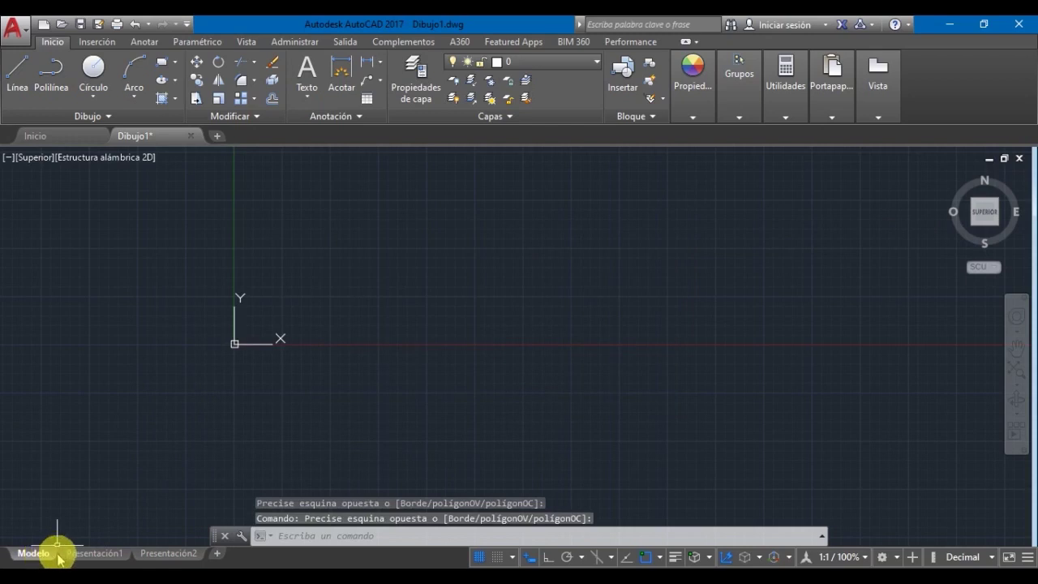
Step: Open the Presentación1 and Presentación2 layouts in turn and add two new layouts to the drawing
left_click(117, 553)
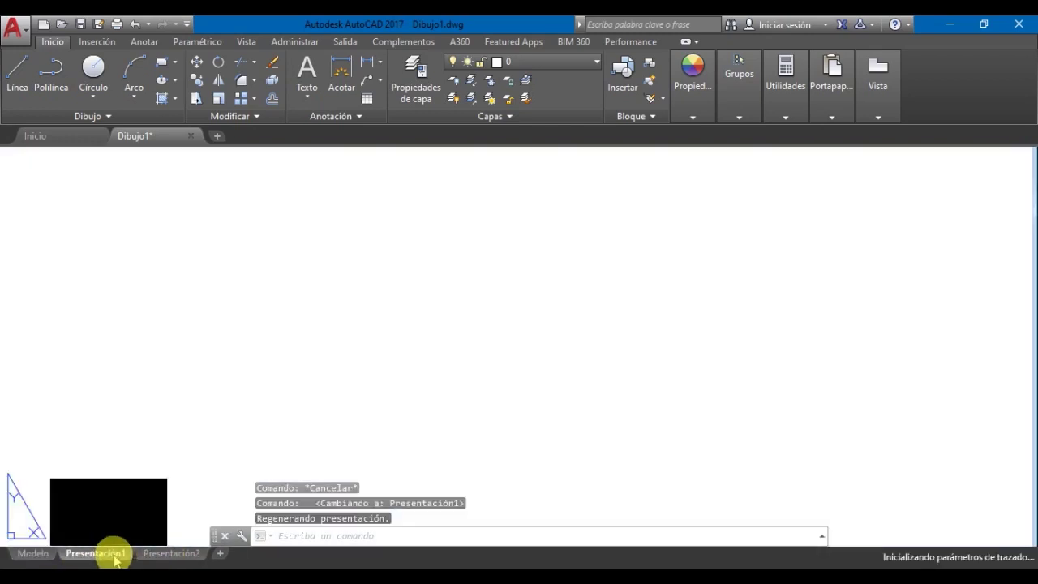
left_click(169, 553)
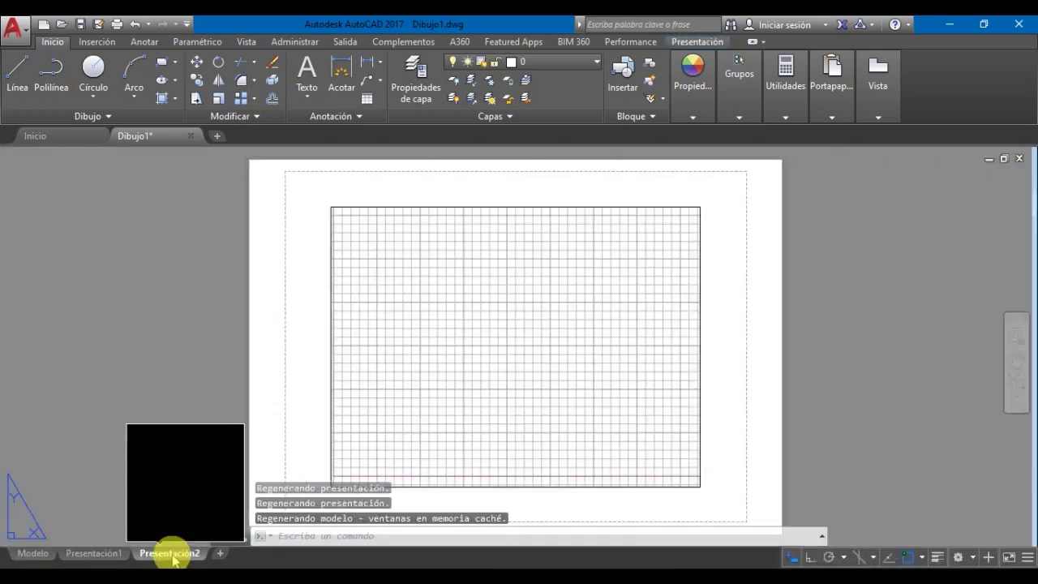
left_click(224, 553)
left_click(294, 555)
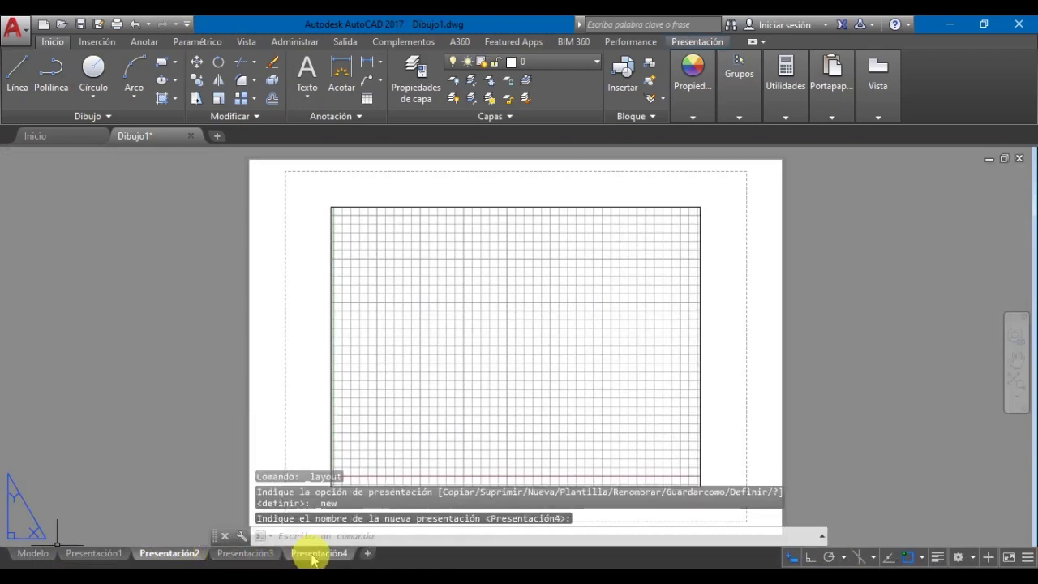
Step: Delete the Presentación4 and Presentación3 layouts
right_click(312, 558)
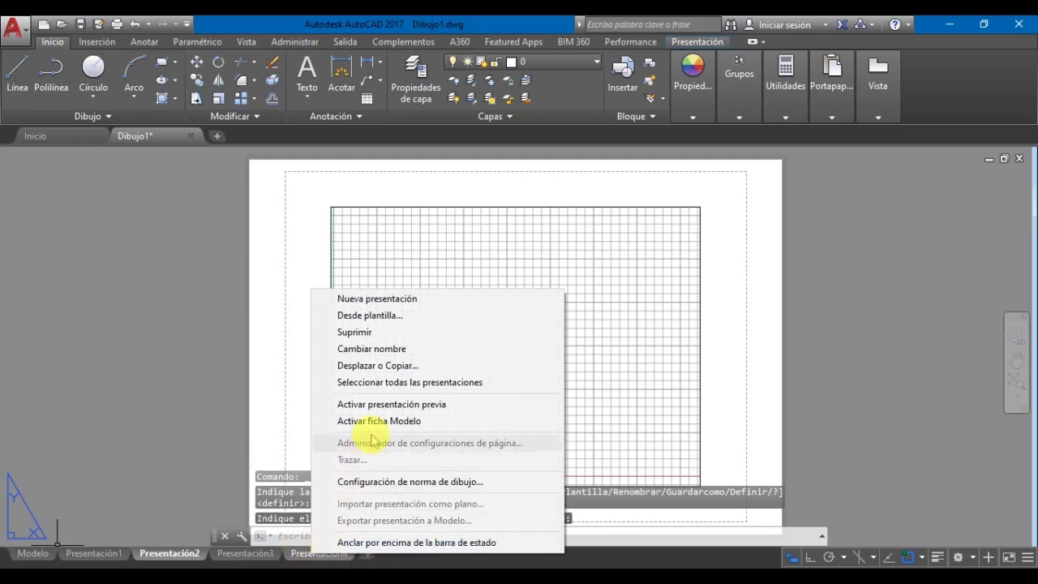
left_click(356, 332)
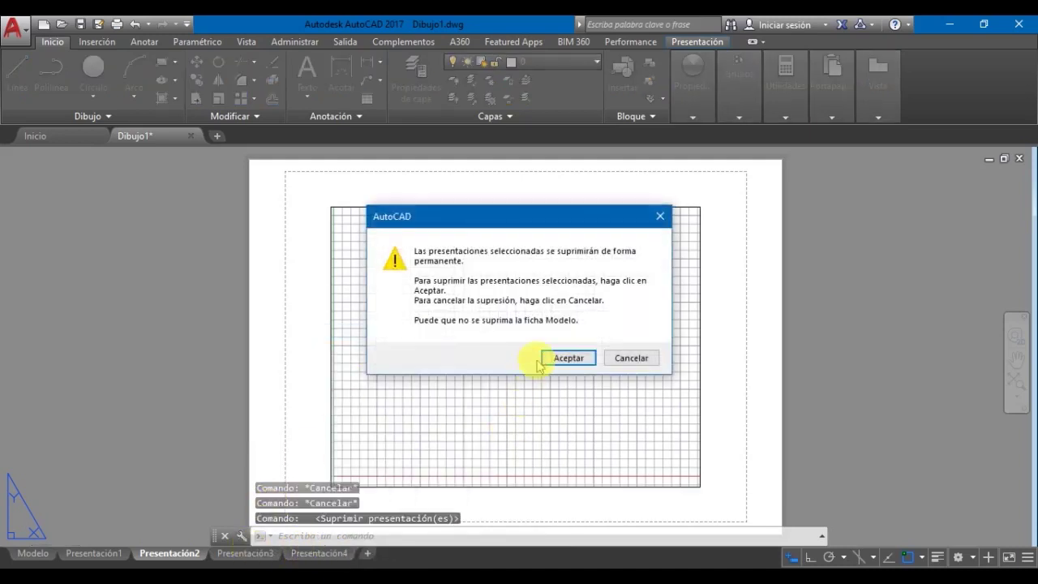
left_click(512, 360)
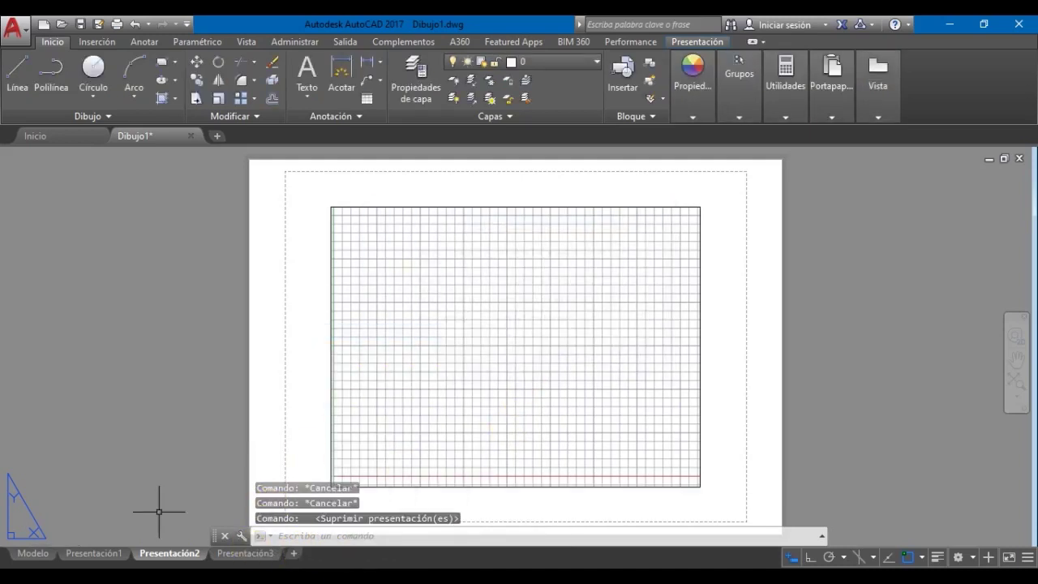
right_click(247, 553)
left_click(321, 332)
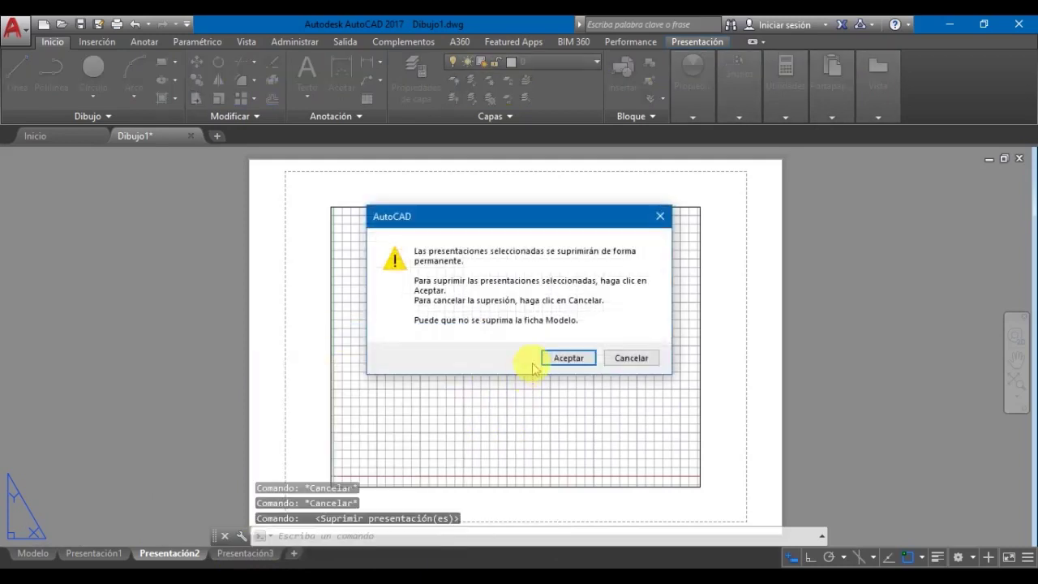
left_click(523, 359)
Step: Select the viewport on the Presentación2 sheet to examine its frame against the paper and margins, and clear the selection
scroll(177, 343, "down", 2)
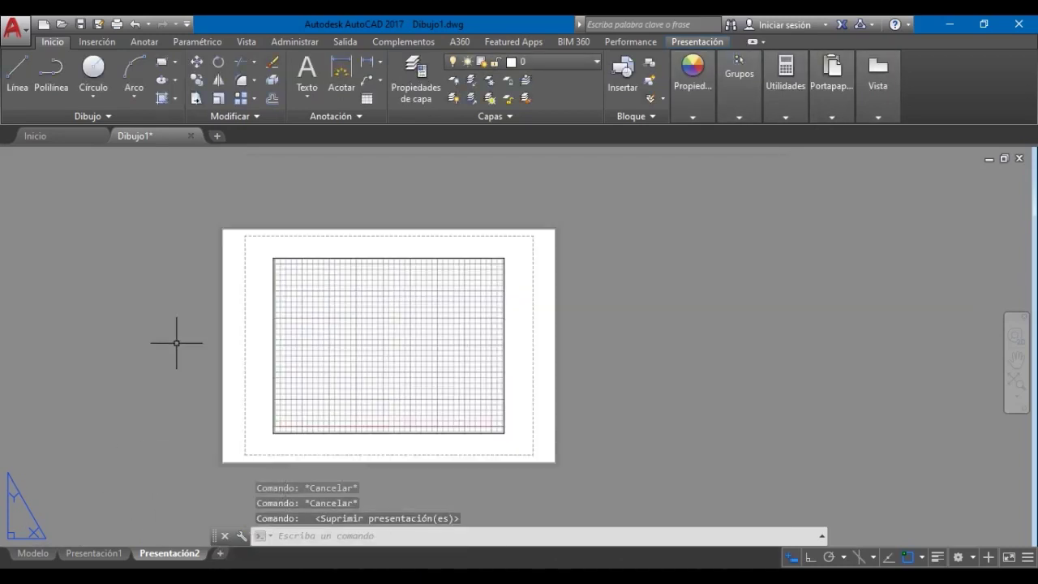
middle_click_drag(307, 304, 246, 294)
left_click(114, 198)
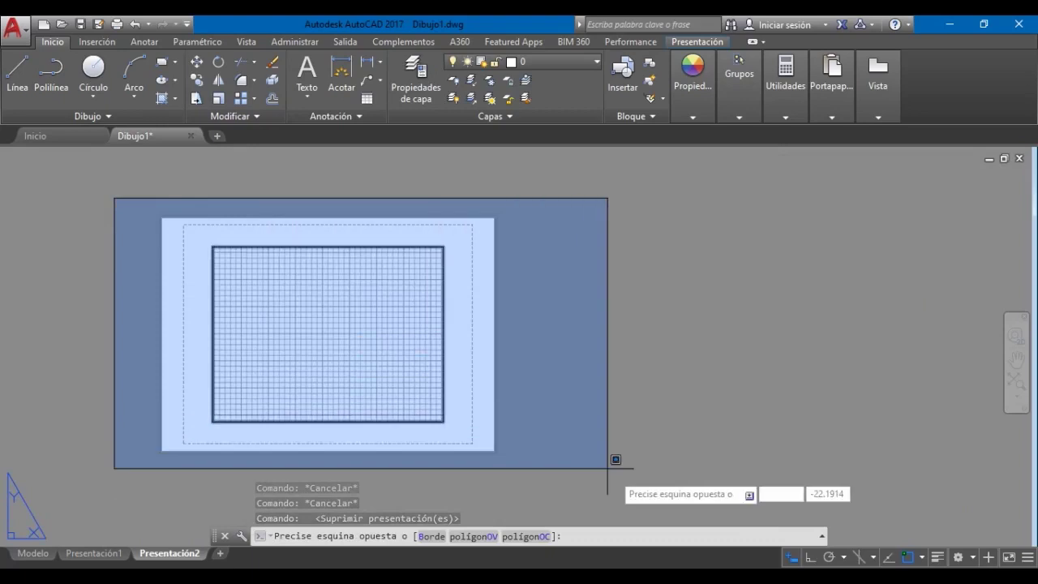
left_click(641, 490)
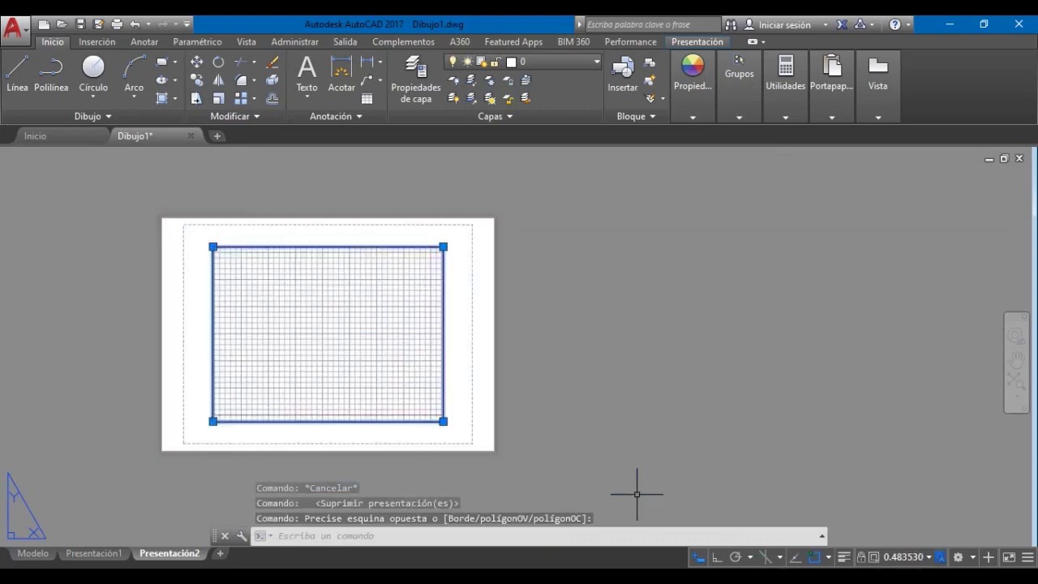
left_click(588, 489)
left_click(551, 417)
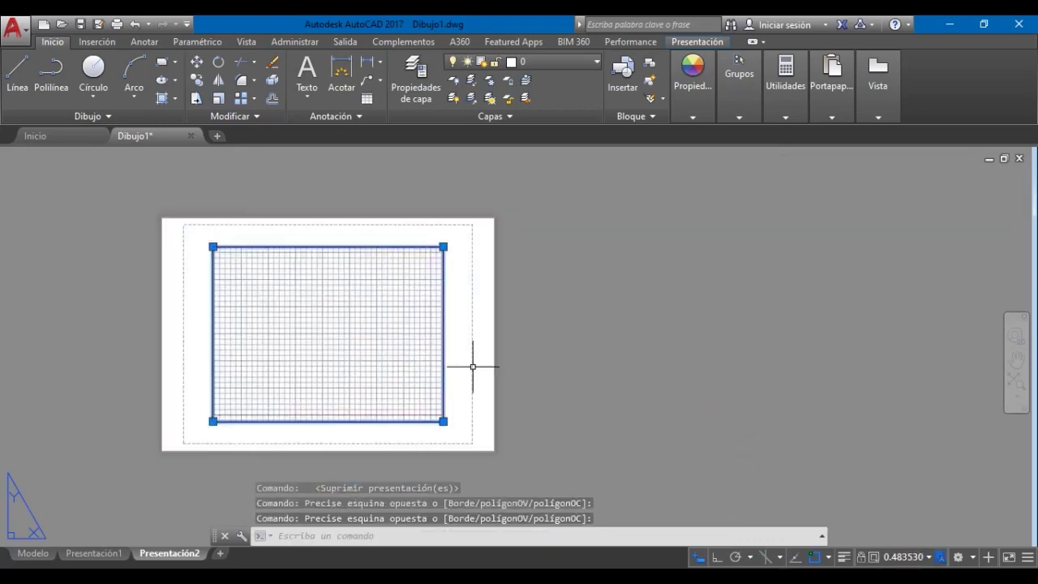
key("Escape")
left_click(224, 284)
left_click(196, 220)
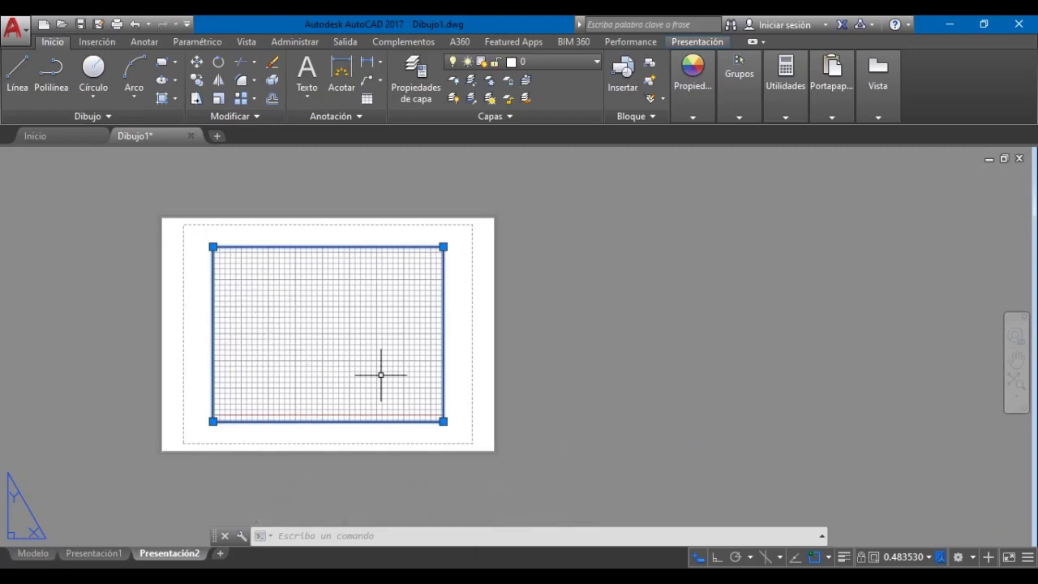
key("Escape")
left_click(157, 208)
left_click(190, 478)
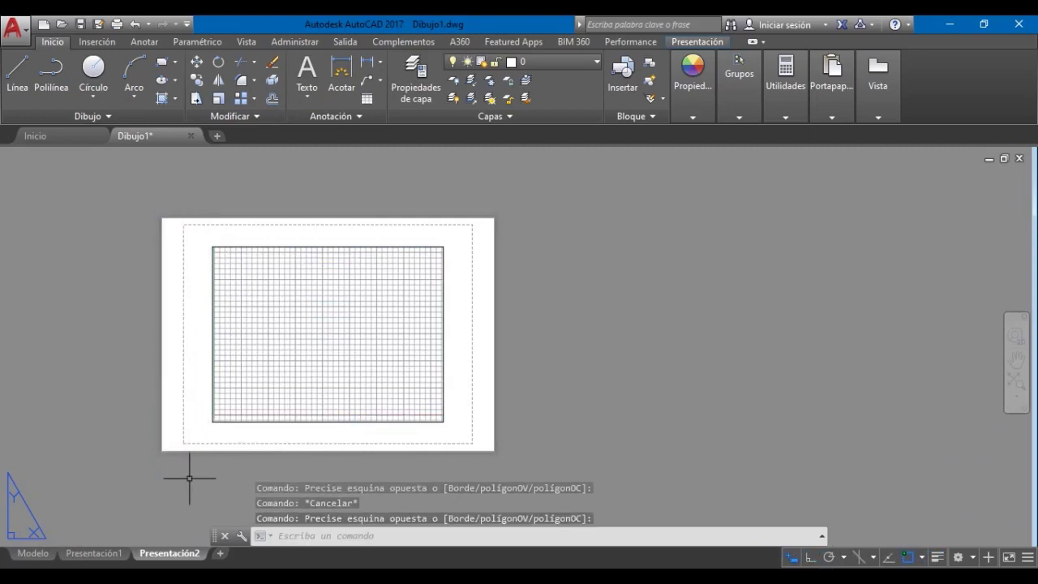
Step: Switch from the Presentación2 layout back to model space
left_click(18, 558)
left_click(147, 236)
left_click(543, 430)
left_click(455, 418)
left_click(146, 258)
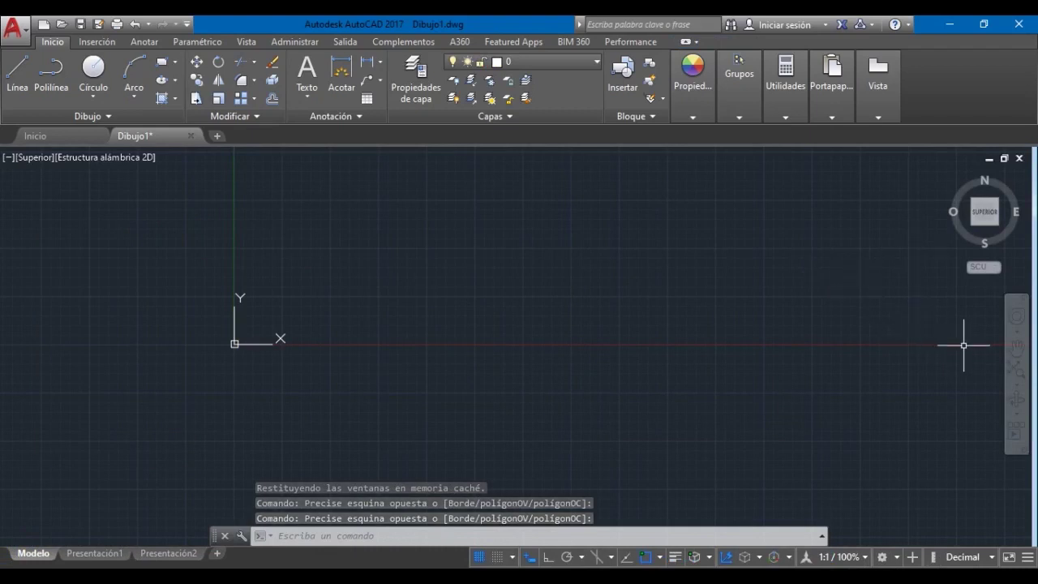
Step: Rotate the model view to the southeast isometric and restore the Superior view
mouse_move(978, 227)
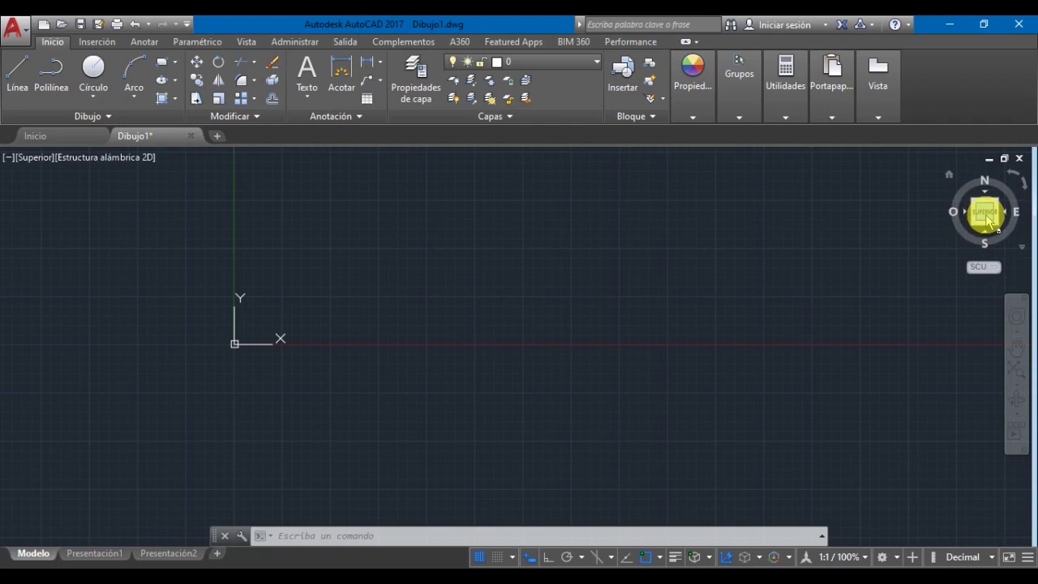
mouse_move(983, 230)
left_mouse_down()
mouse_move(988, 207)
mouse_move(1000, 218)
left_mouse_up()
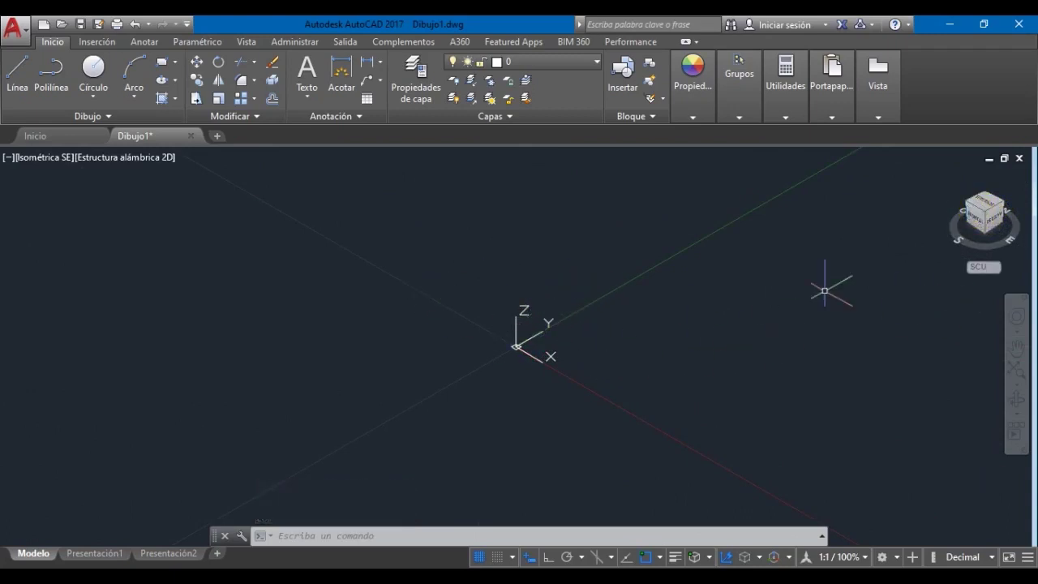
left_click(975, 212)
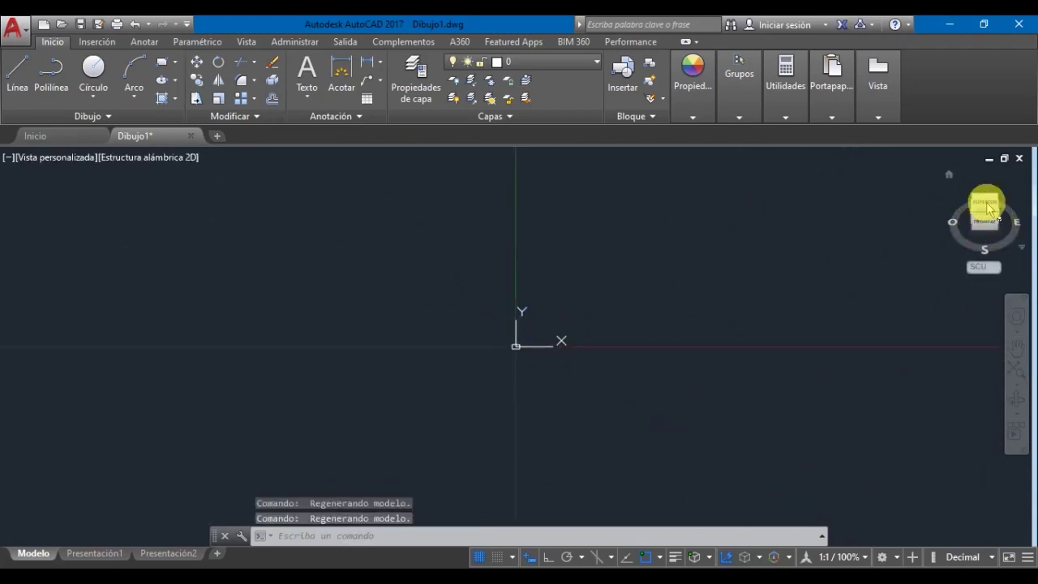
left_click(988, 210)
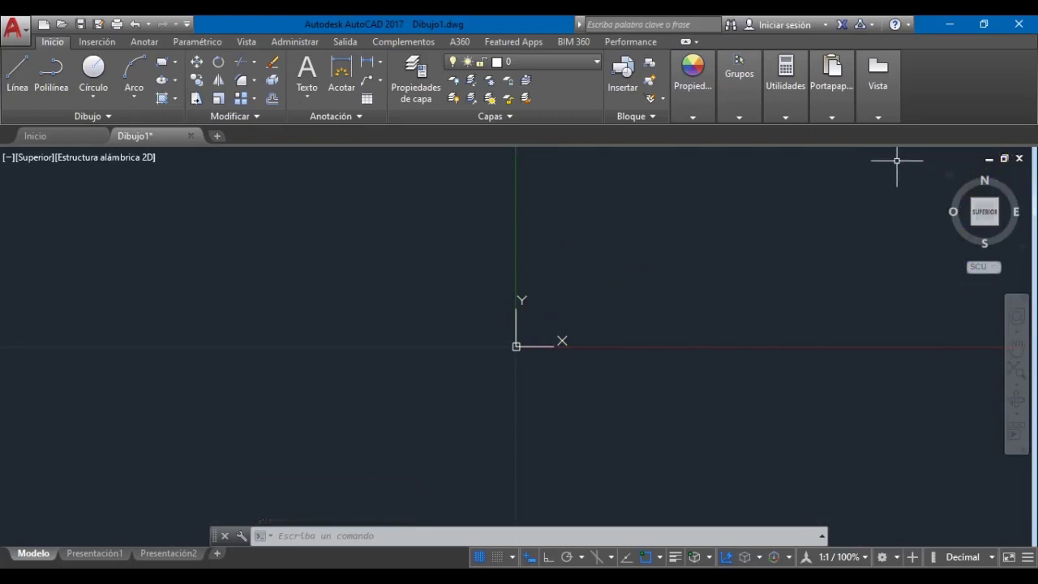
left_click(897, 160)
left_click(1015, 280)
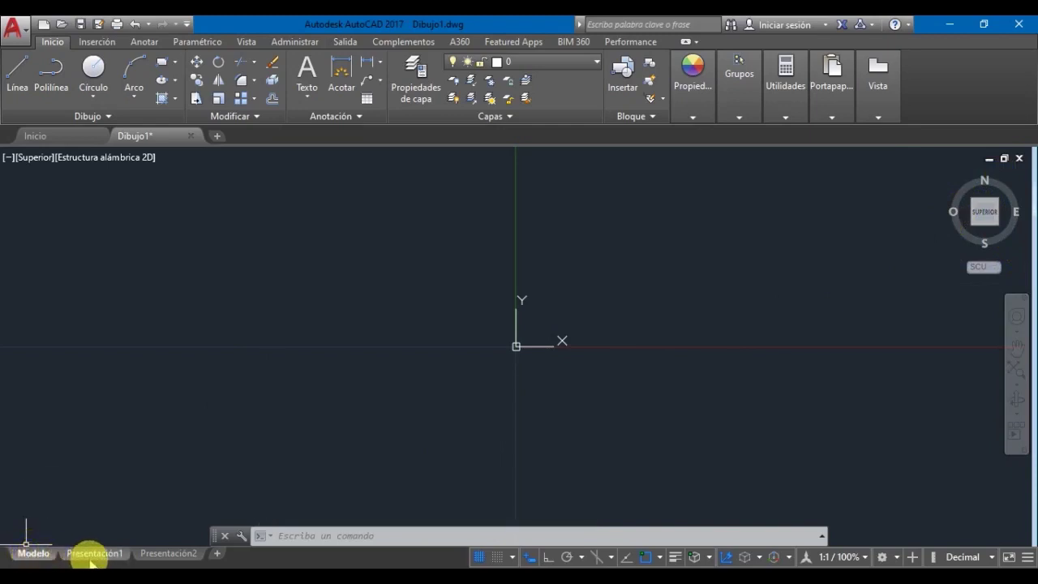
Step: Examine the visual styles available for the model viewport and keep Estructura alámbrica 2D
left_click(82, 159)
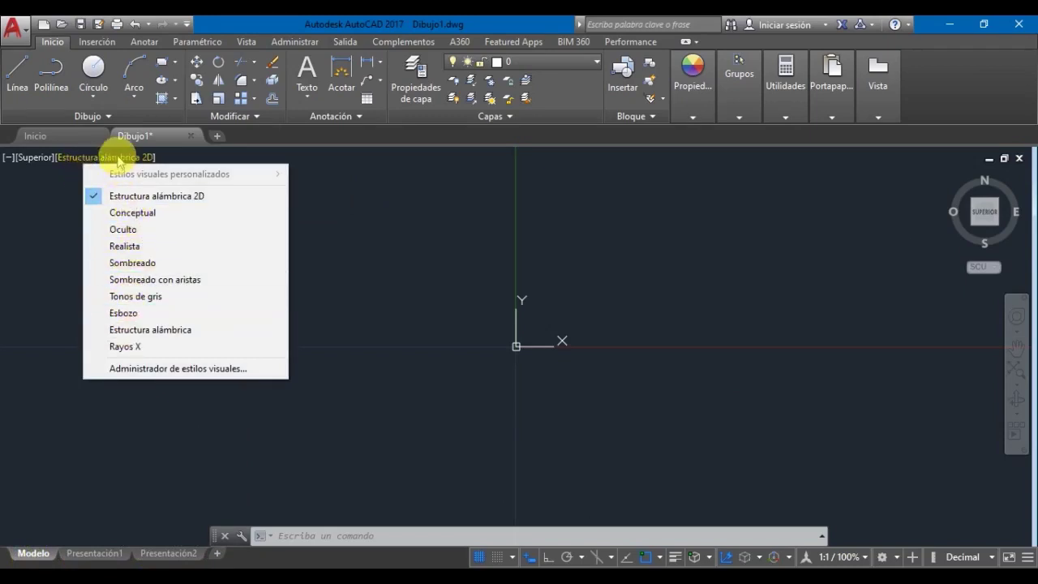
left_click(118, 162)
left_click(49, 193)
left_click(40, 185)
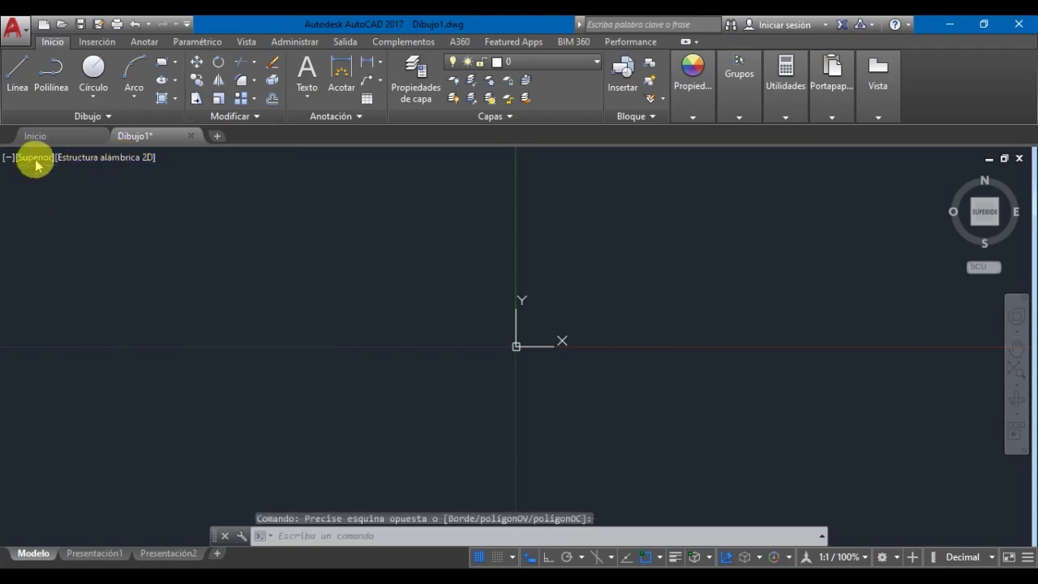
key("Escape")
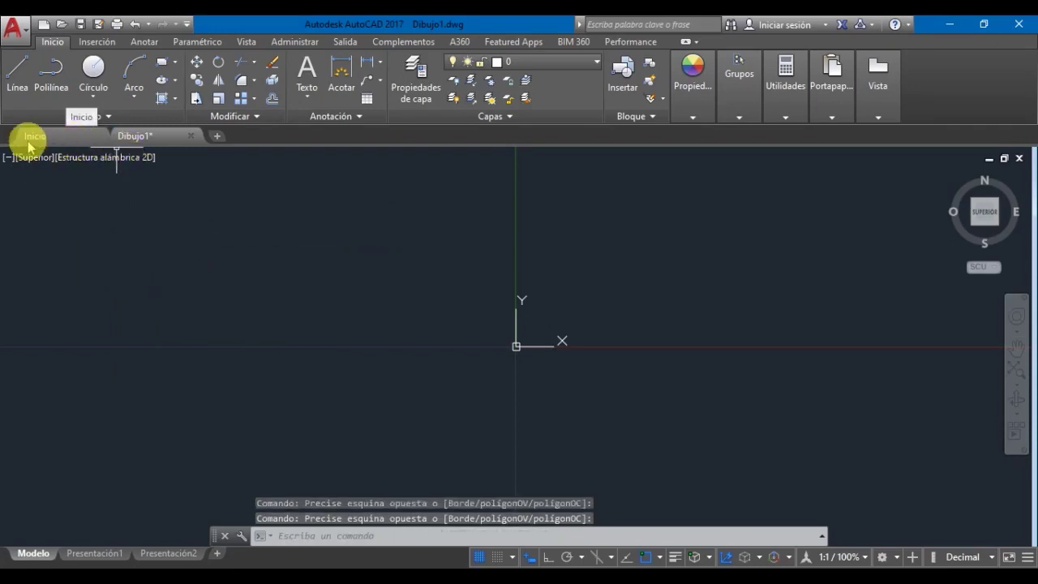
mouse_move(138, 141)
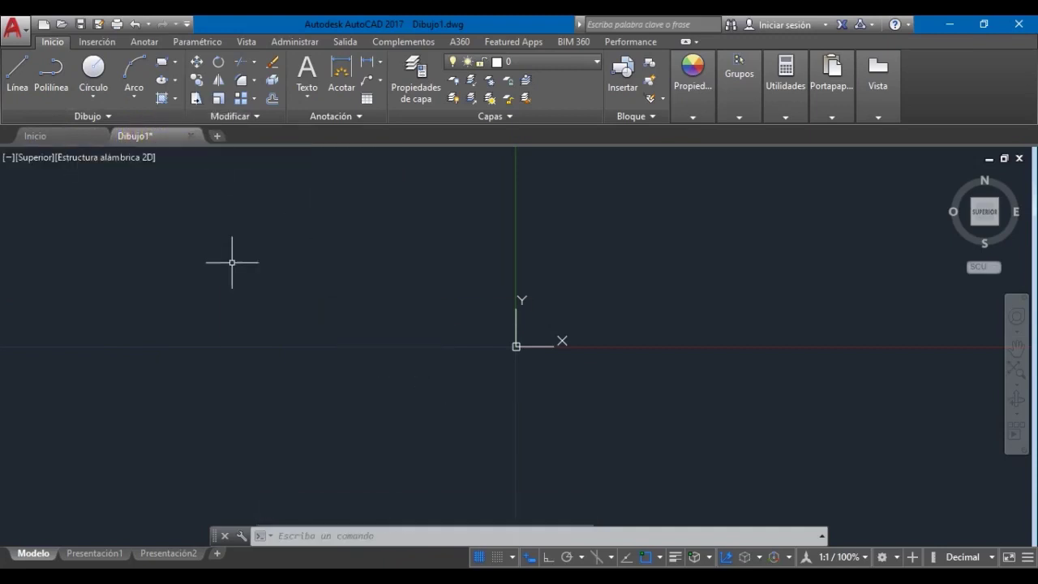
left_click(229, 153)
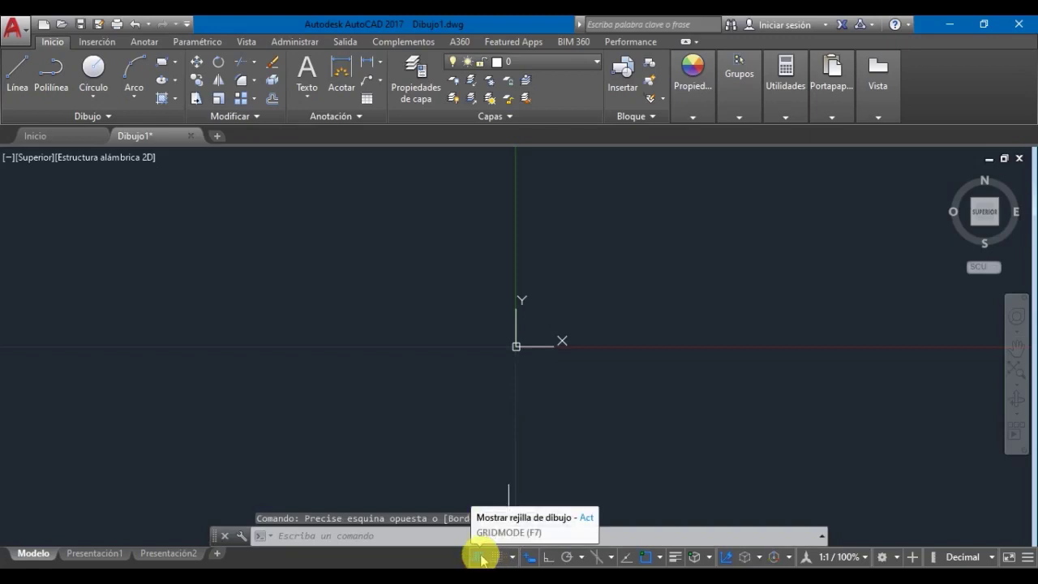
Step: Turn the drawing grid off in model space and back on to compare the display around the origin
scroll(504, 455, "down", 5)
middle_click_drag(547, 428, 386, 376)
scroll(382, 378, "down", 6)
middle_click_drag(452, 373, 422, 371)
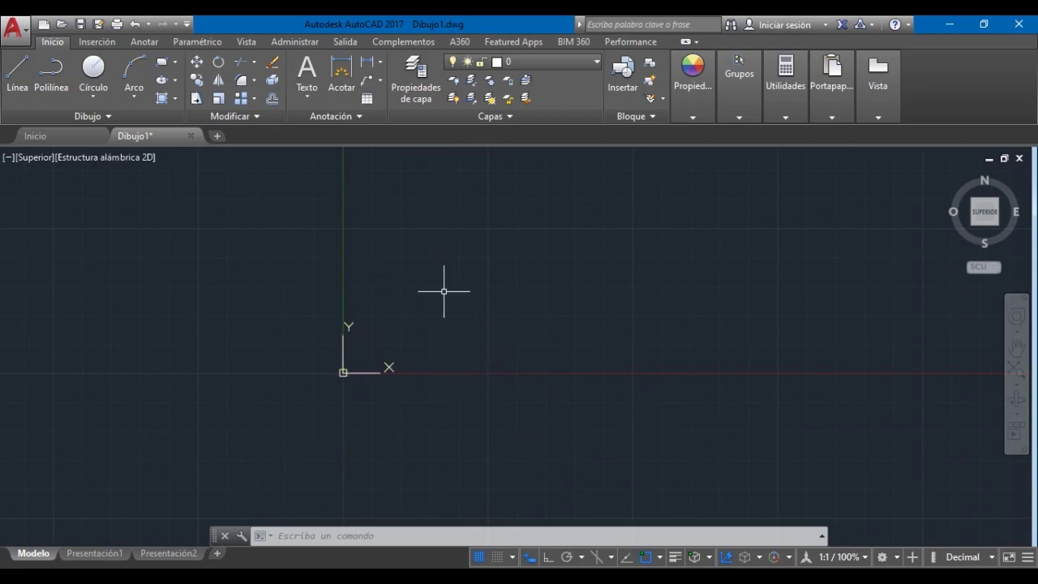
left_click(478, 557)
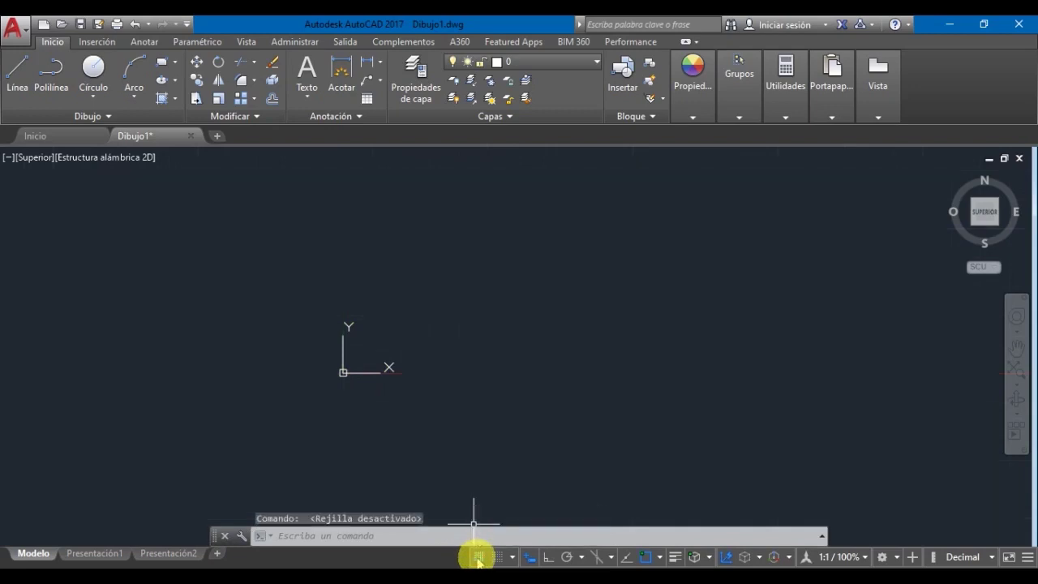
left_click(274, 239)
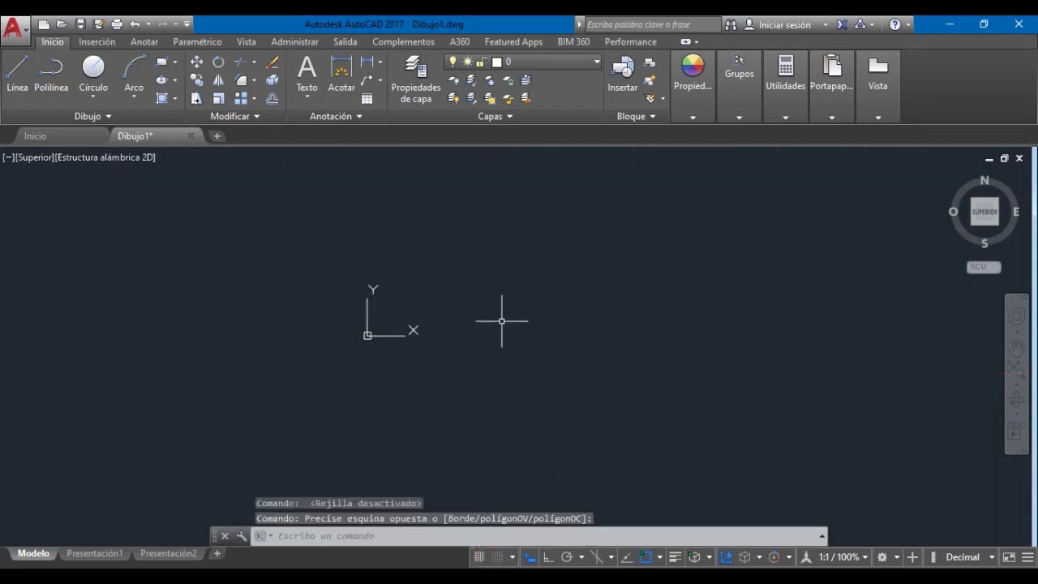
scroll(417, 327, "up", 6)
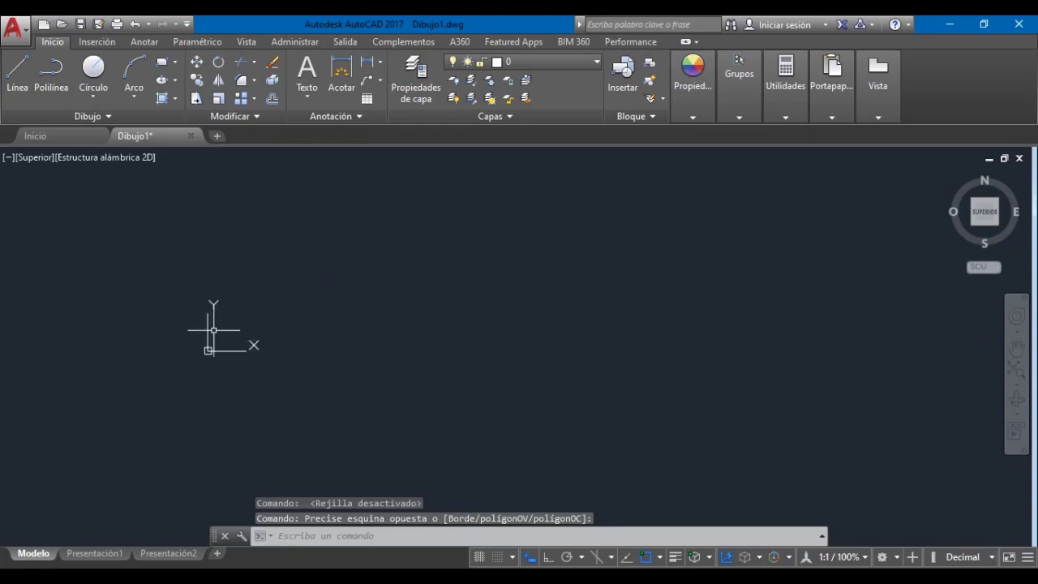
mouse_move(209, 341)
middle_mouse_down()
mouse_move(221, 361)
mouse_move(280, 366)
middle_mouse_up()
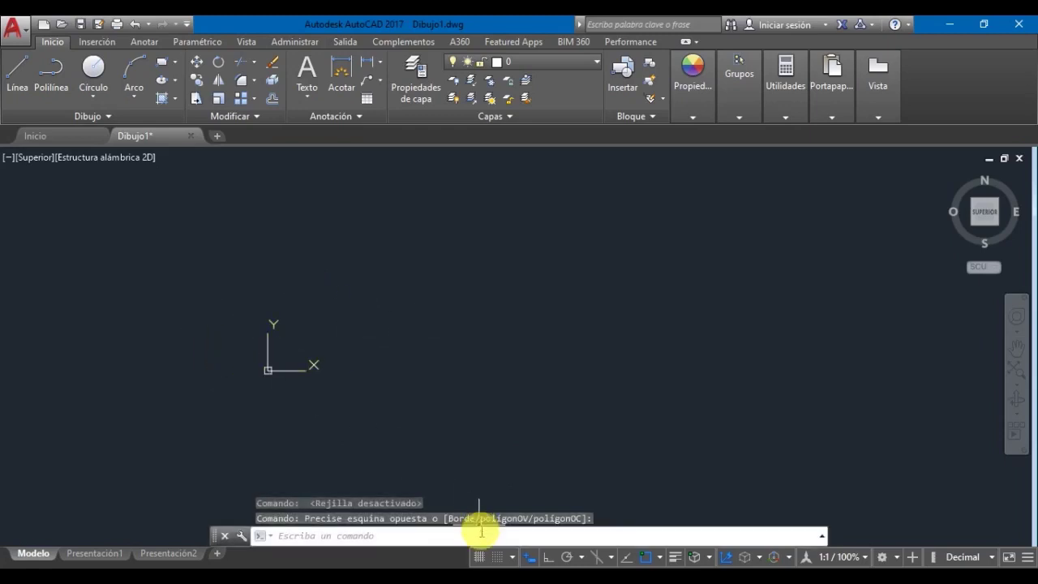
left_click(480, 557)
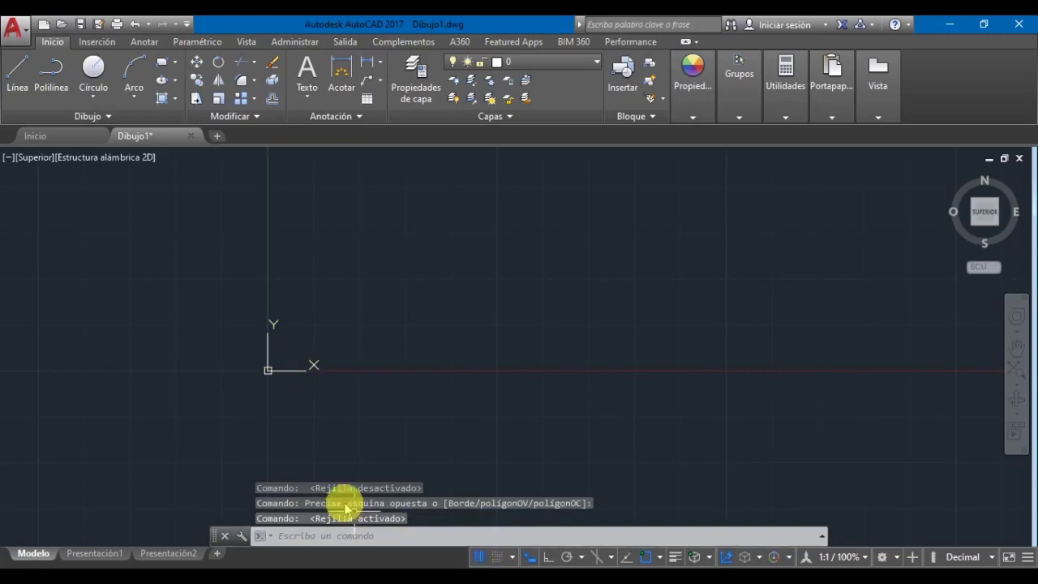
left_click(503, 430)
left_click(286, 378)
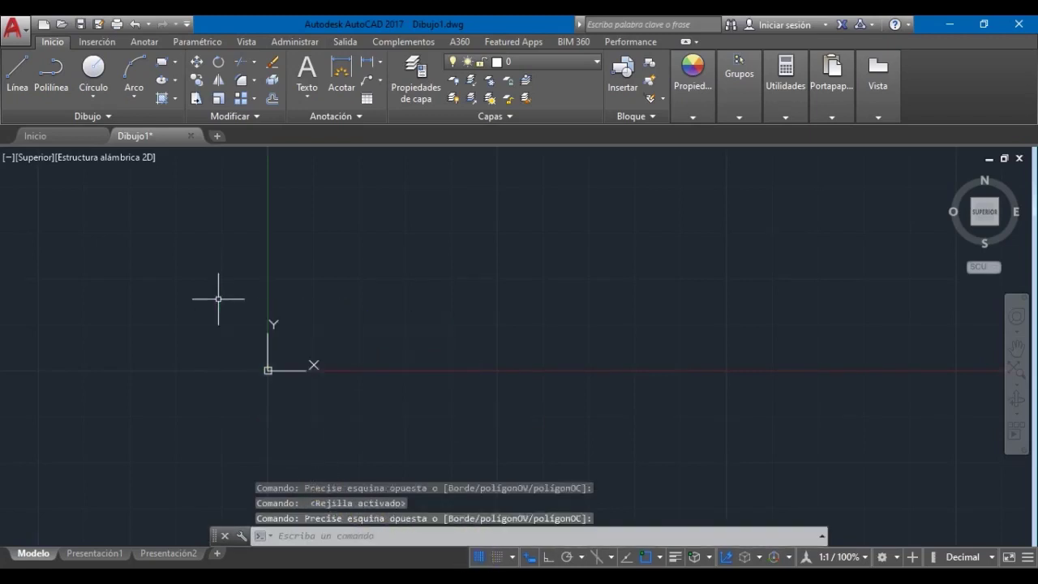
left_click(502, 401)
left_click(475, 443)
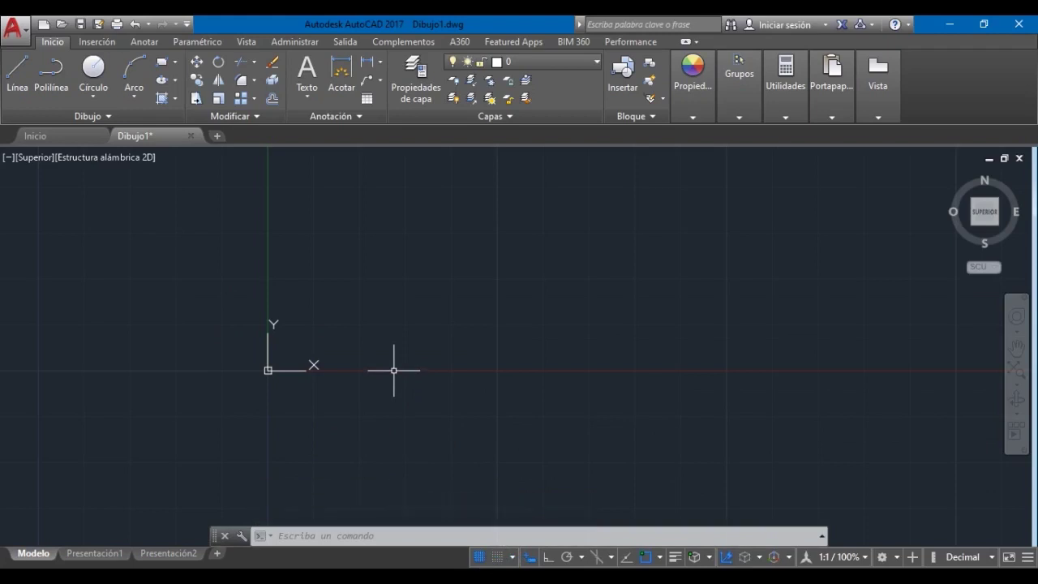
left_click(353, 408)
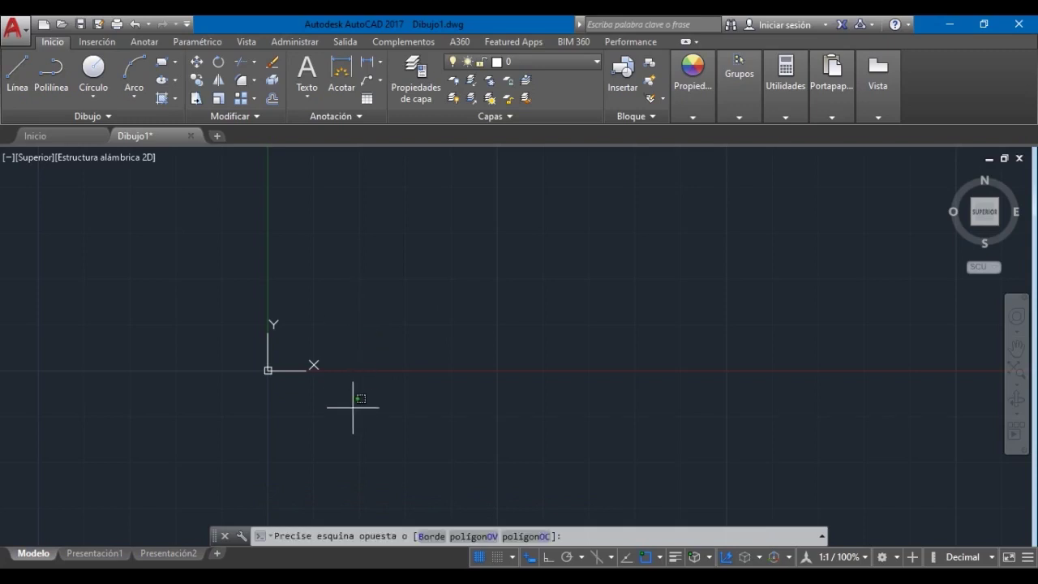
left_click(248, 308)
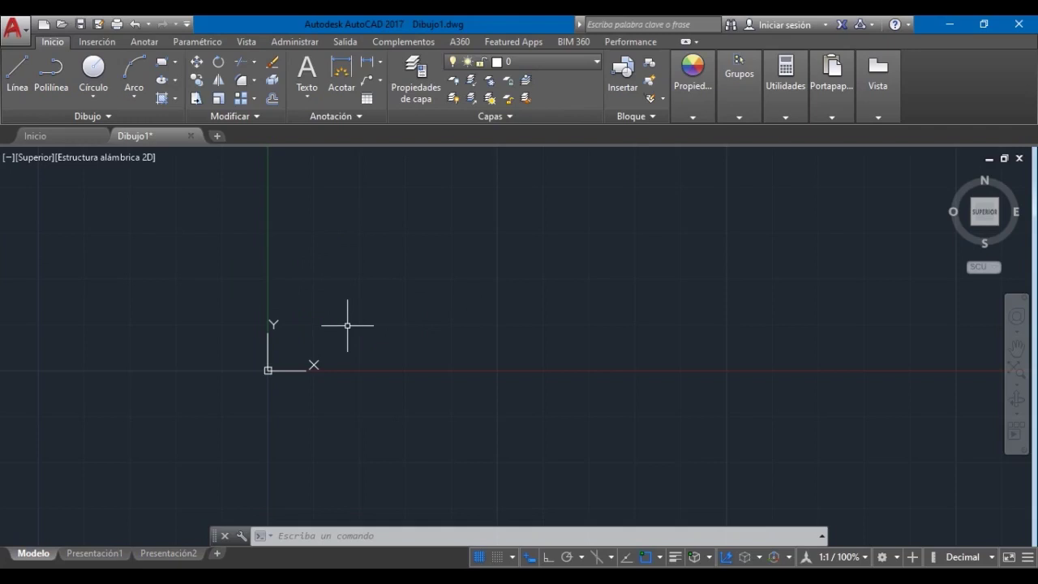
Step: Open the drawing units settings and set the length type to Decimales with a precision of 0.00
type("un")
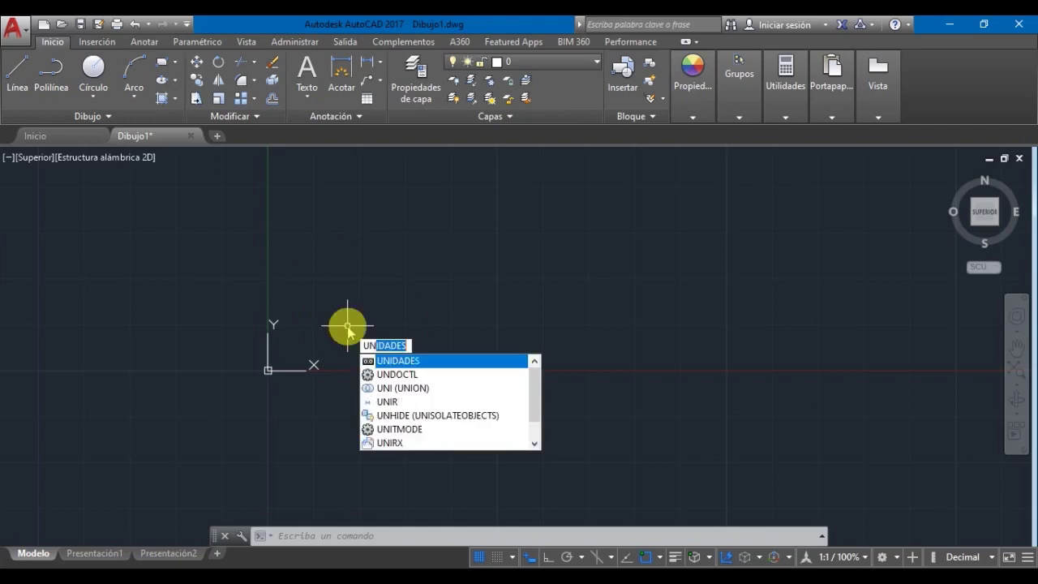
key("Return")
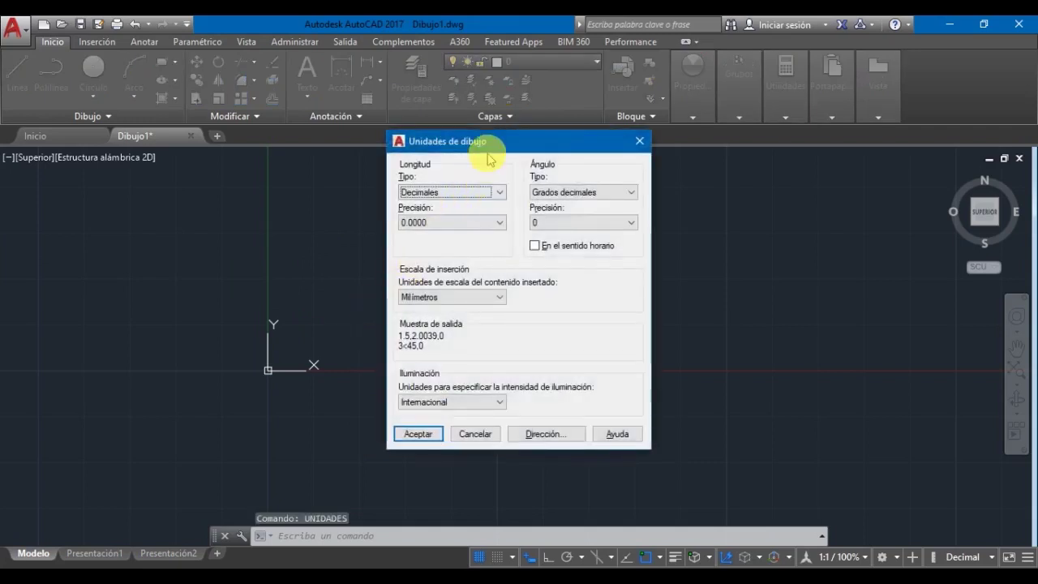
left_click_drag(492, 144, 488, 173)
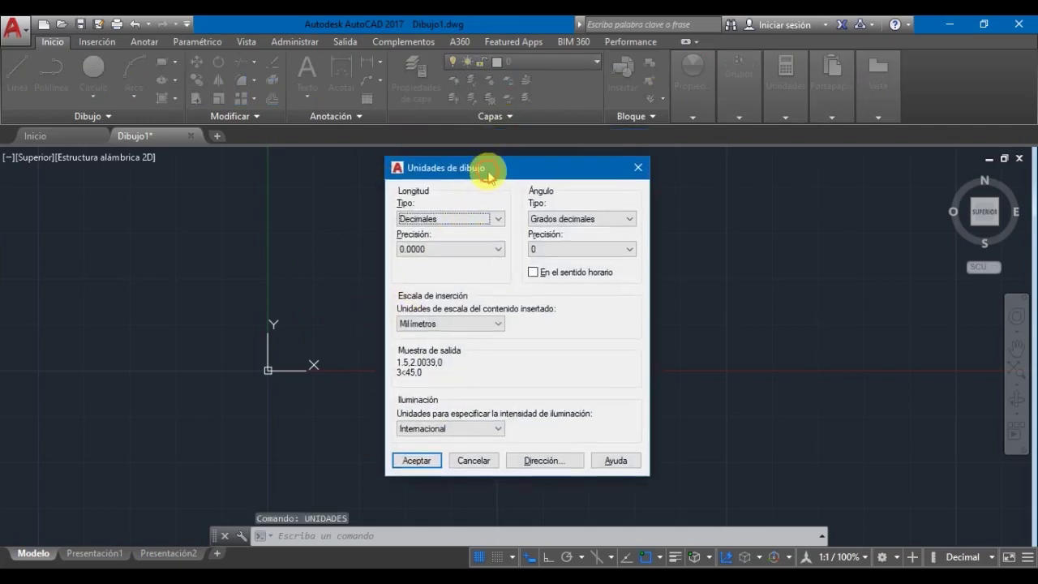
left_click(497, 221)
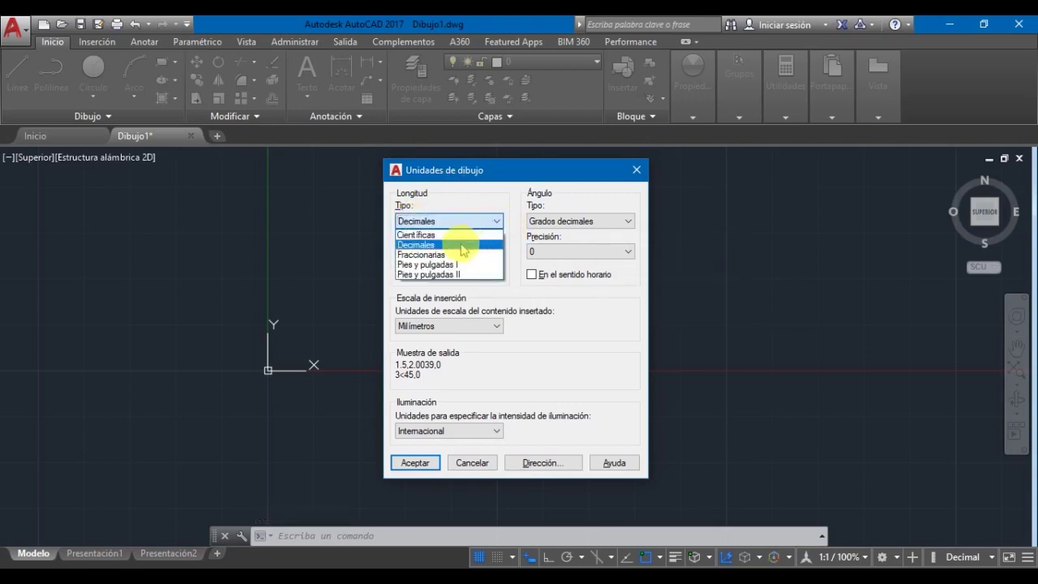
left_click(460, 242)
left_click(479, 252)
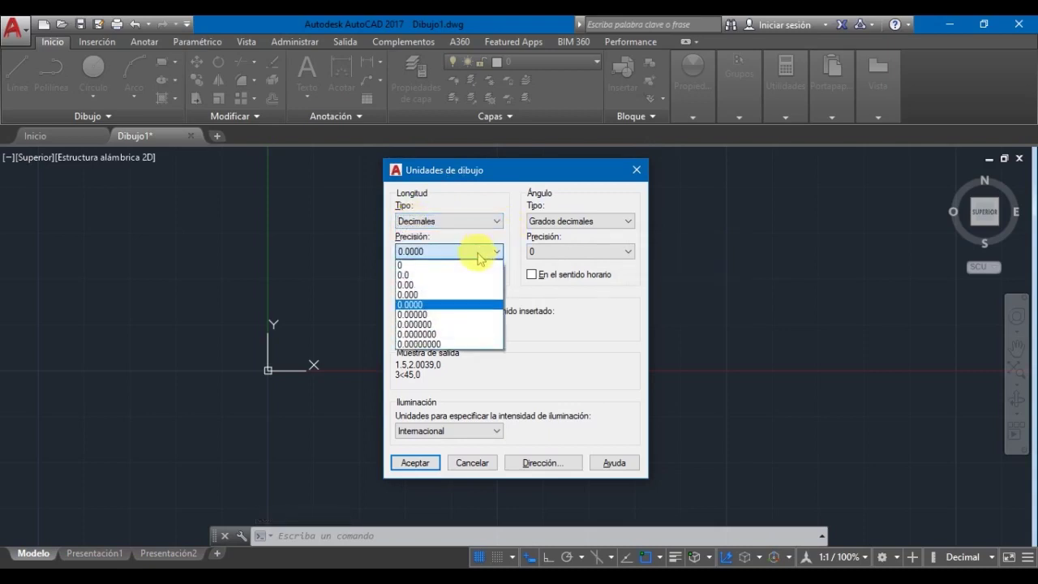
left_click(447, 286)
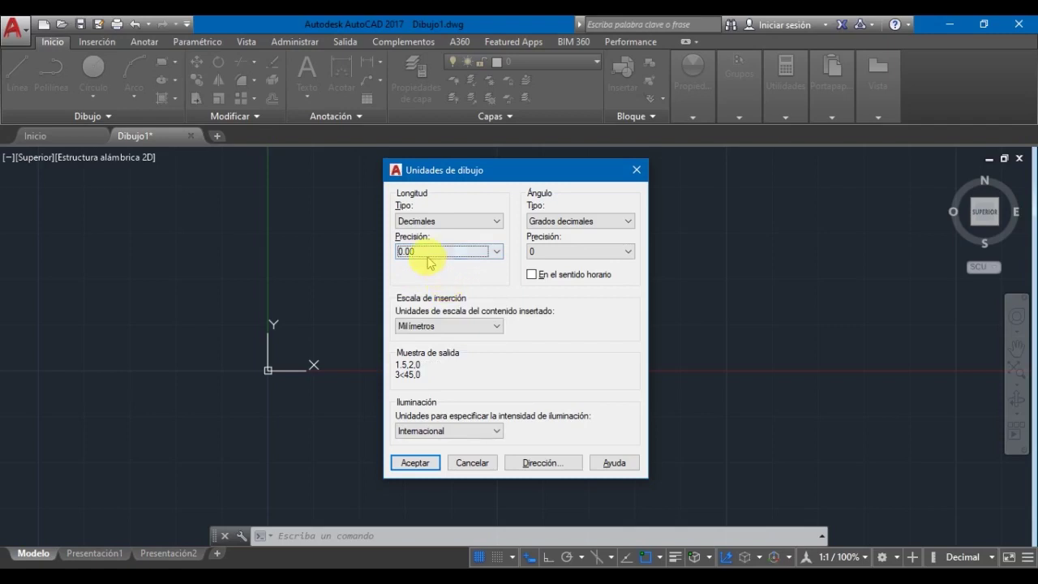
left_click(429, 256)
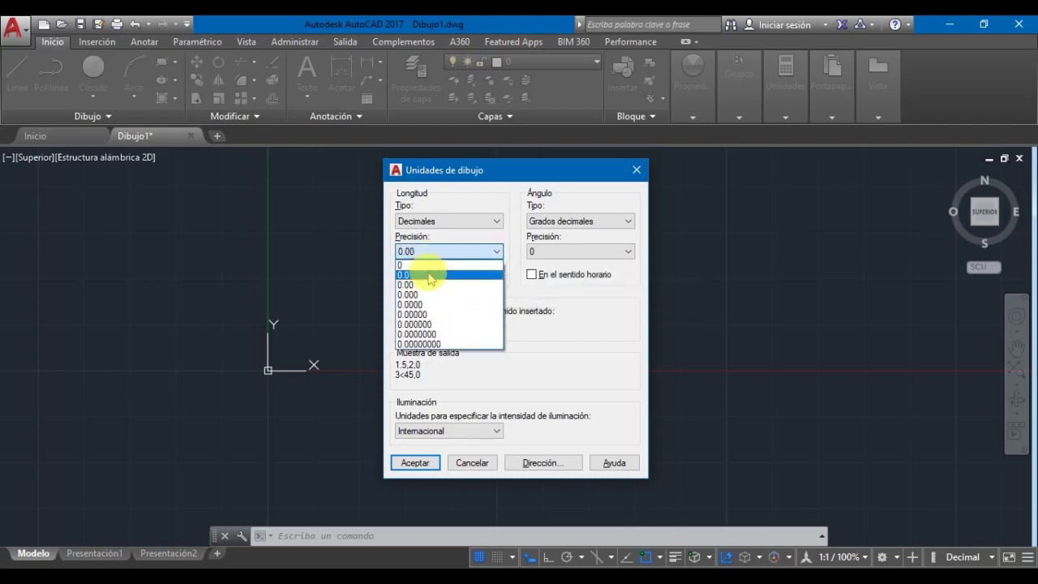
left_click(430, 284)
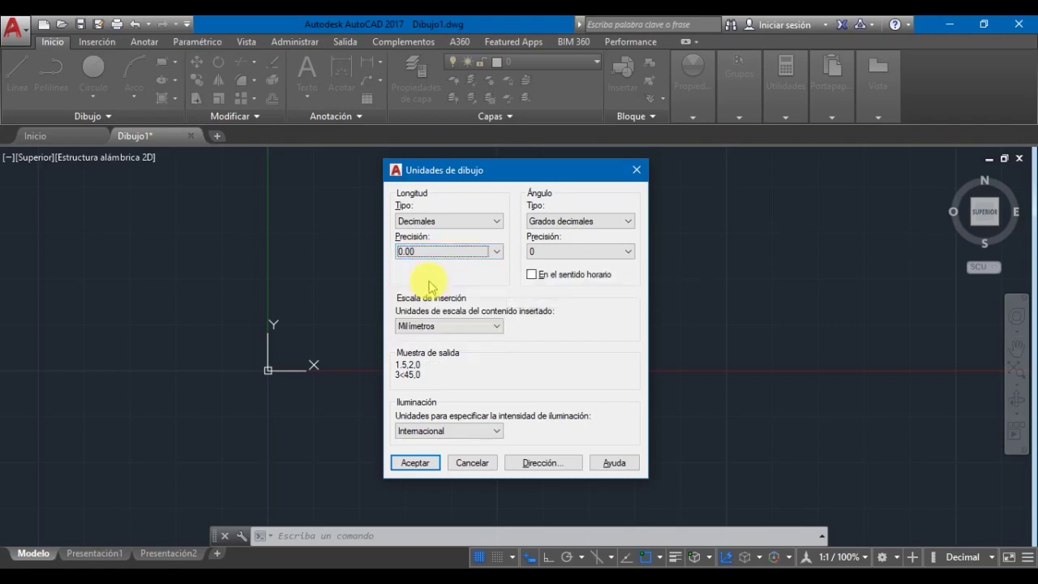
Step: Set the angle type to Gra/Min/Seg and the insertion scale units to Metros, and accept the drawing units
left_click(587, 223)
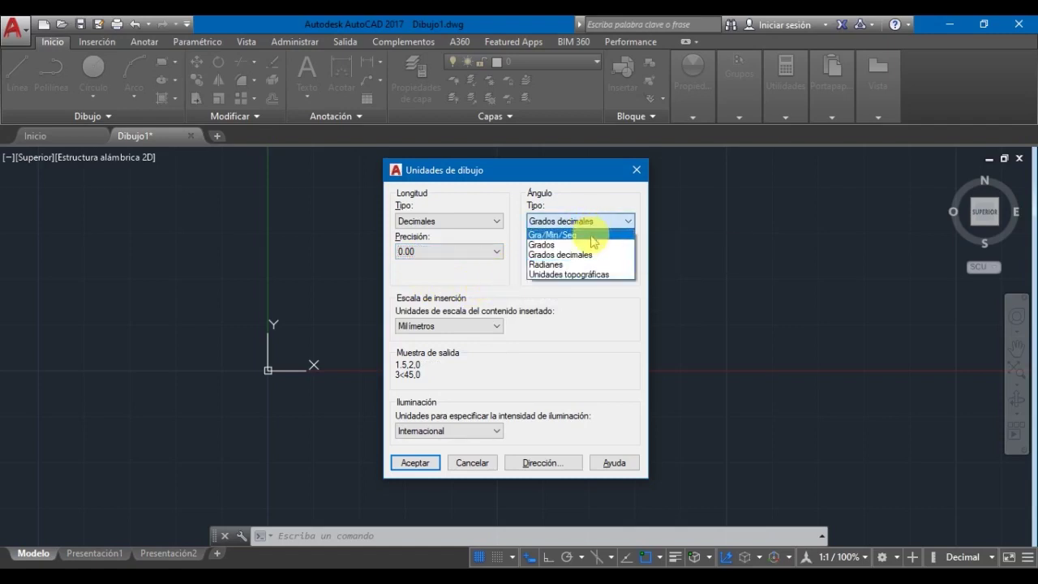
left_click(592, 236)
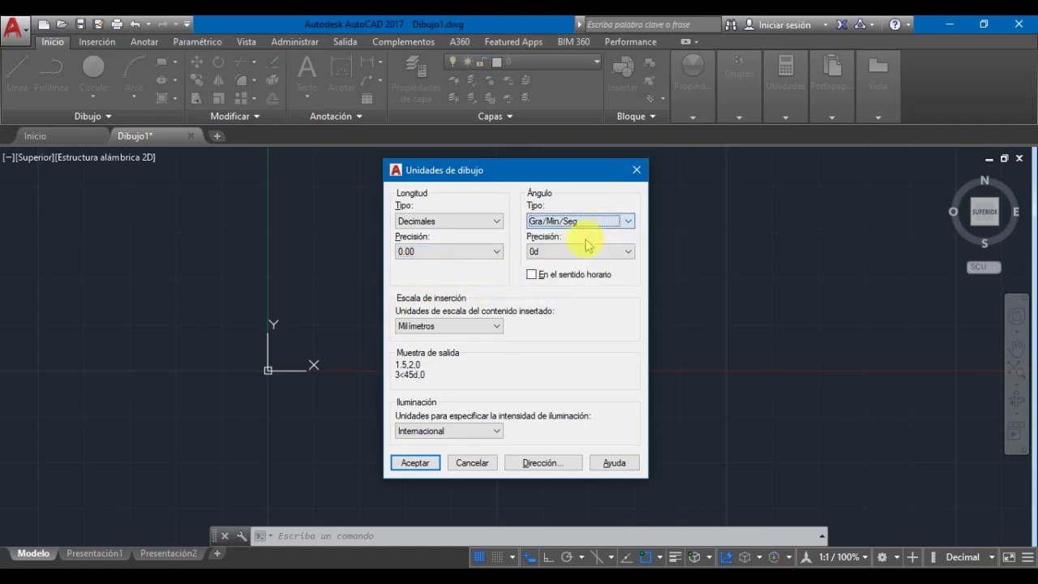
left_click(490, 326)
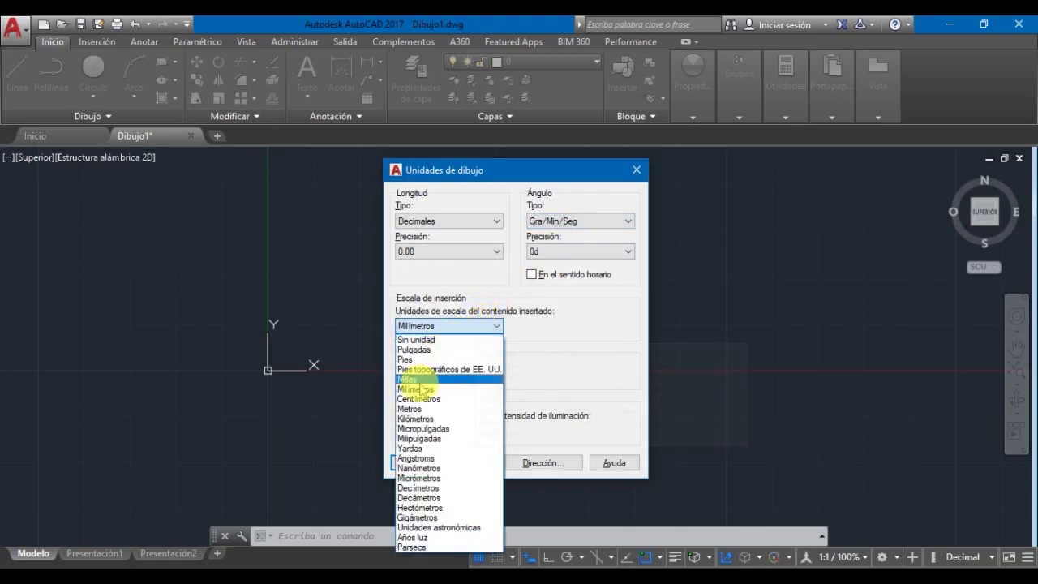
left_click(417, 409)
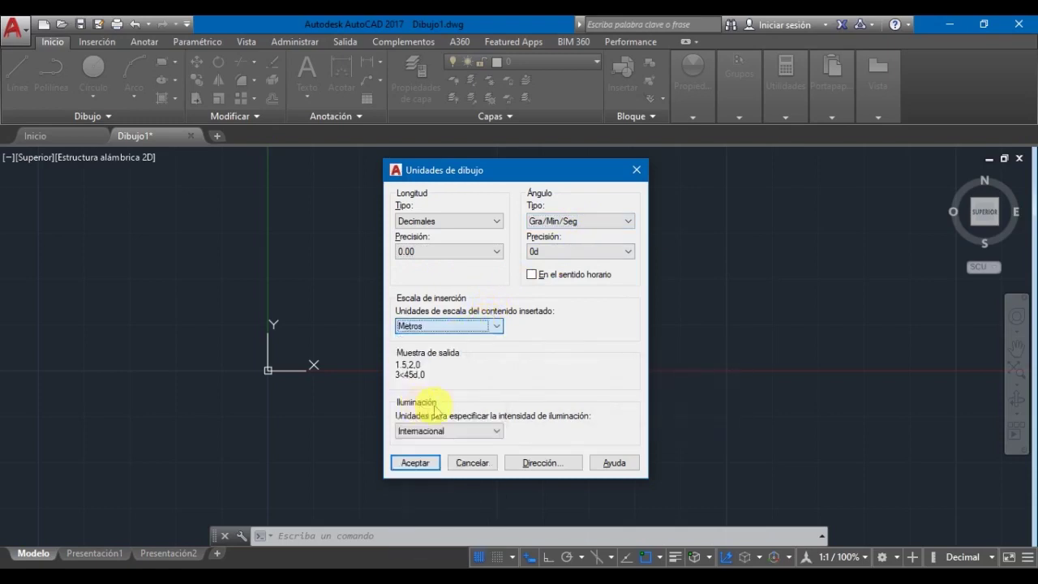
left_click(414, 463)
left_click(202, 263)
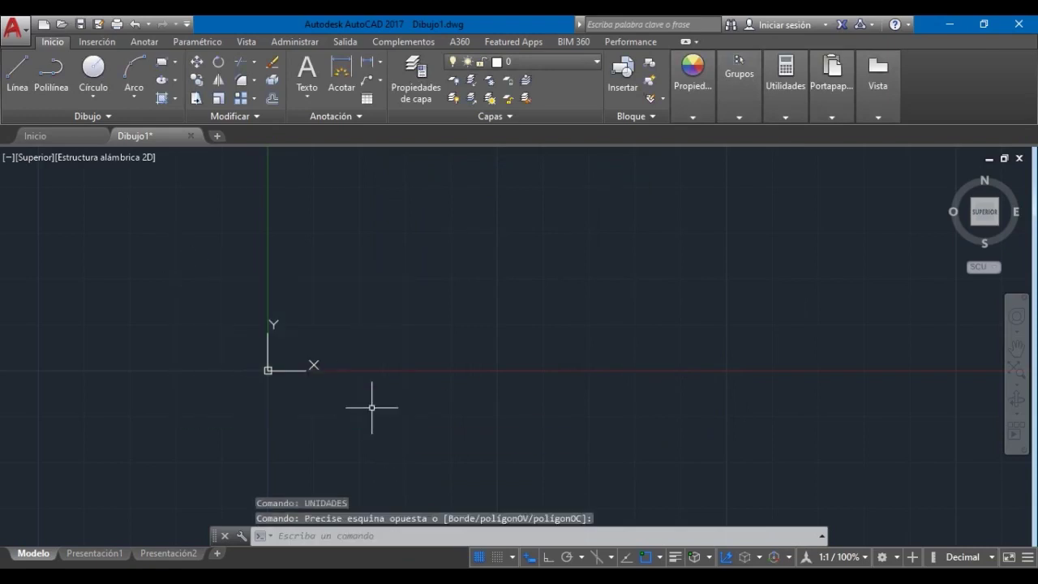
left_click(464, 445)
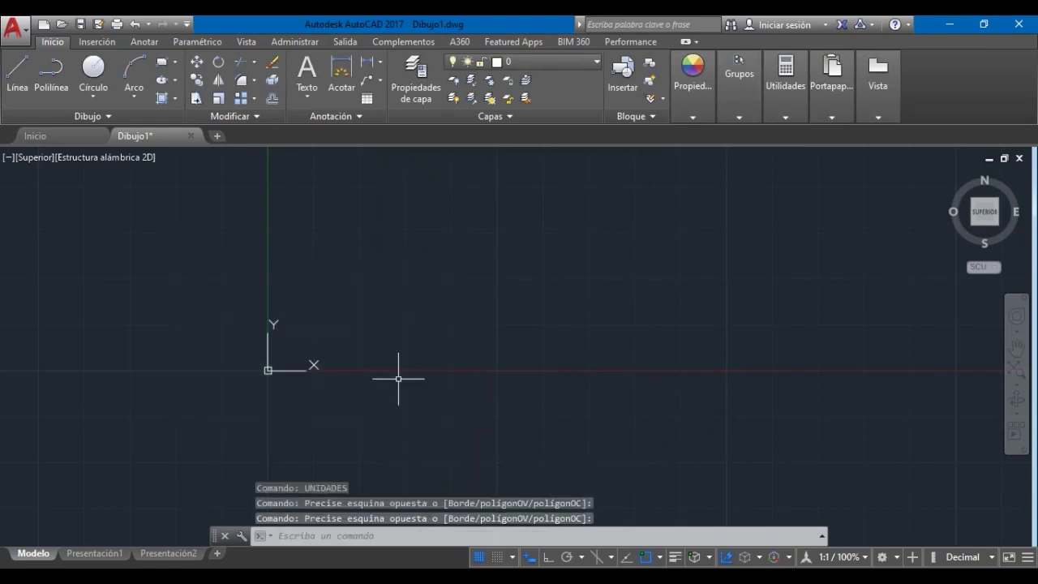
left_click(389, 422)
left_click(229, 272)
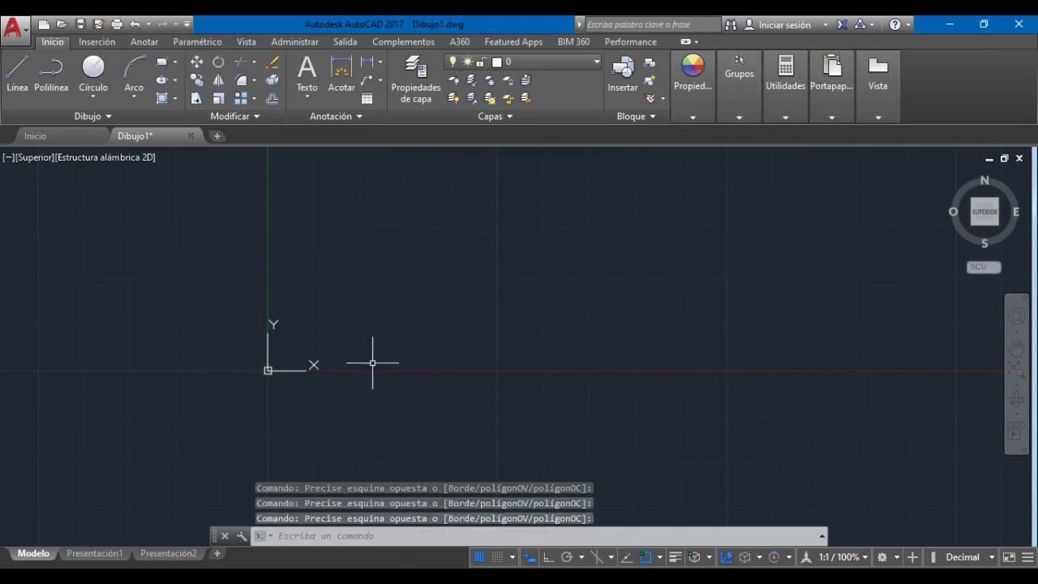
Step: Redefine the model space limits with the lower-left corner at 0,0 and the upper corner at 20,20
scroll(277, 349, "down", 7)
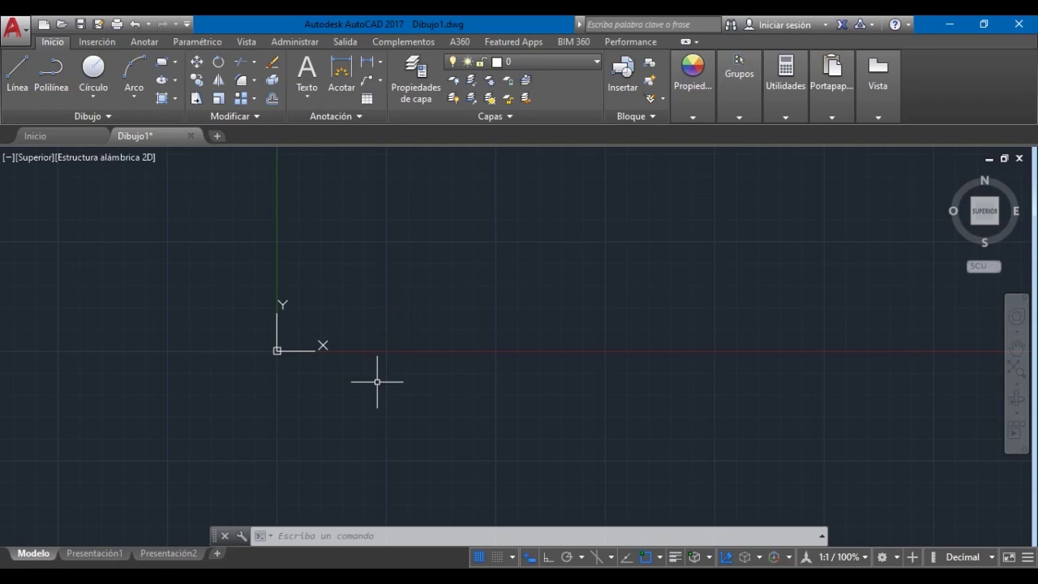
type("LI")
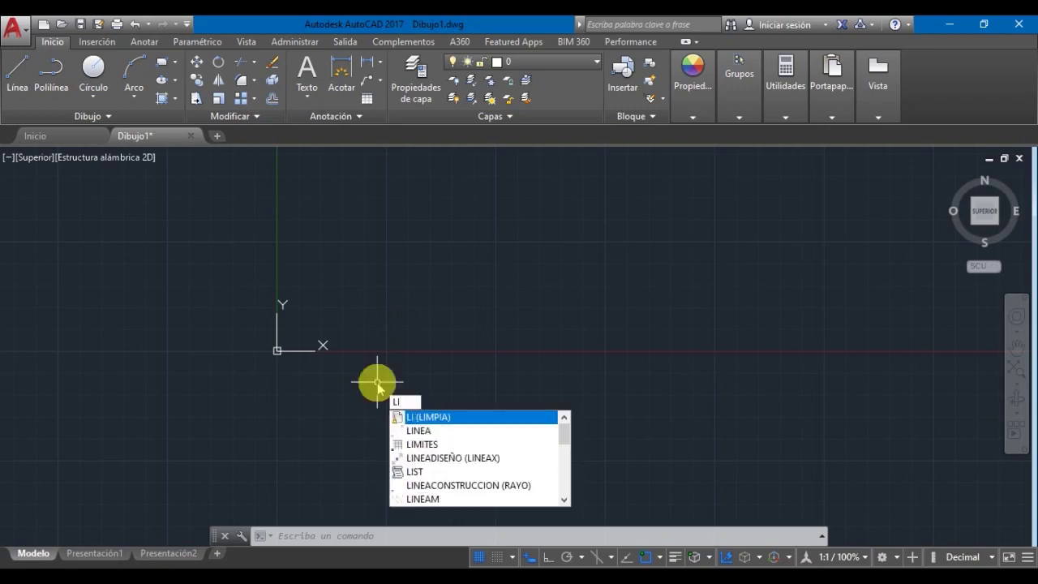
type("M")
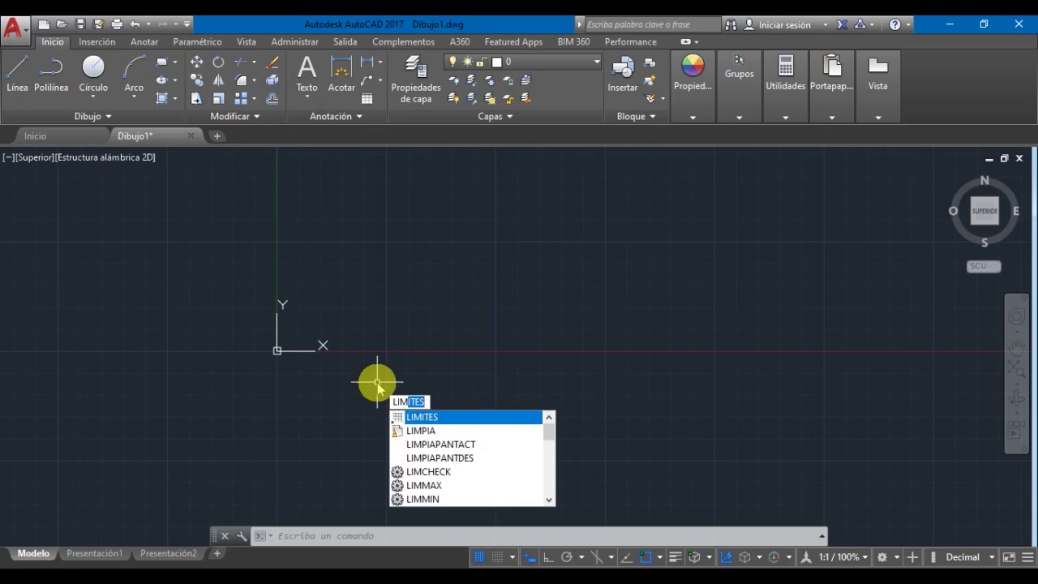
key("Return")
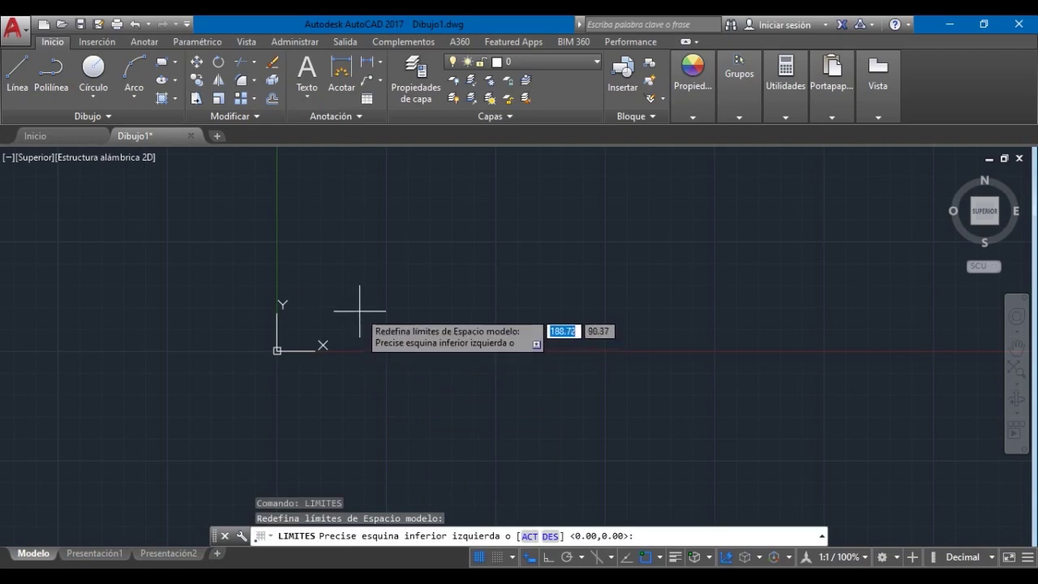
type("0")
key("Tab")
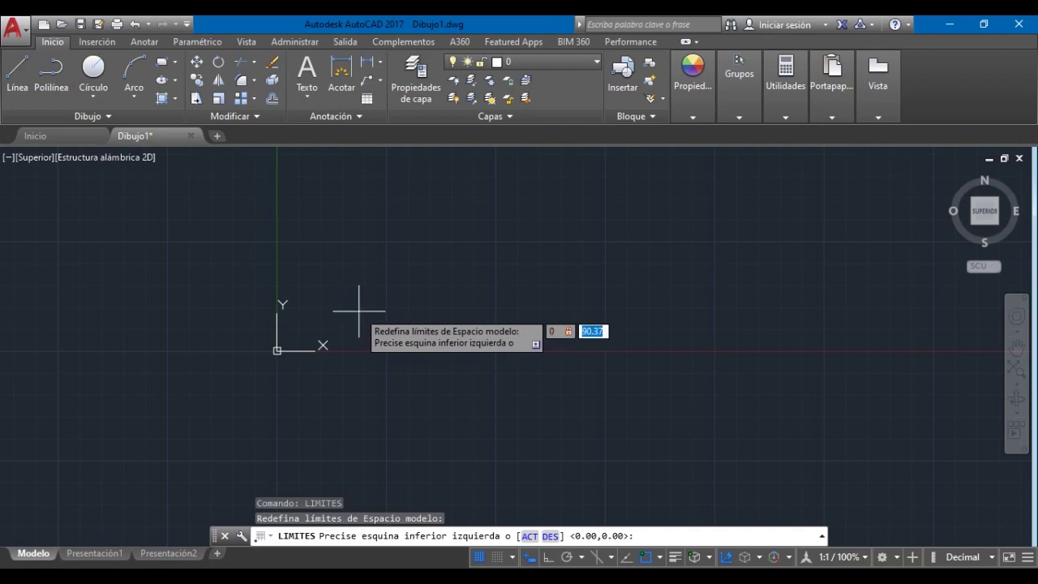
type("0")
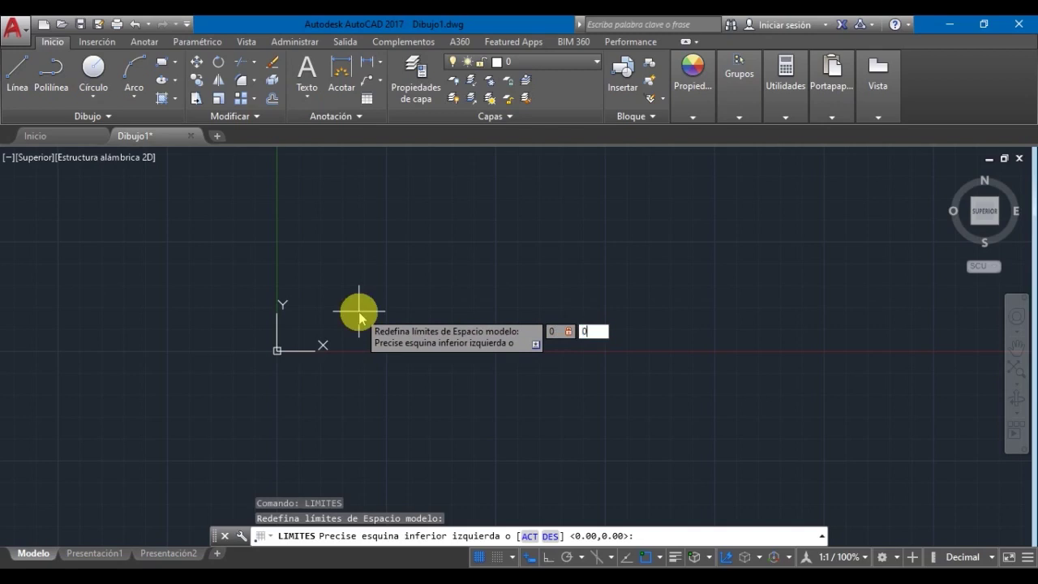
left_click(359, 310)
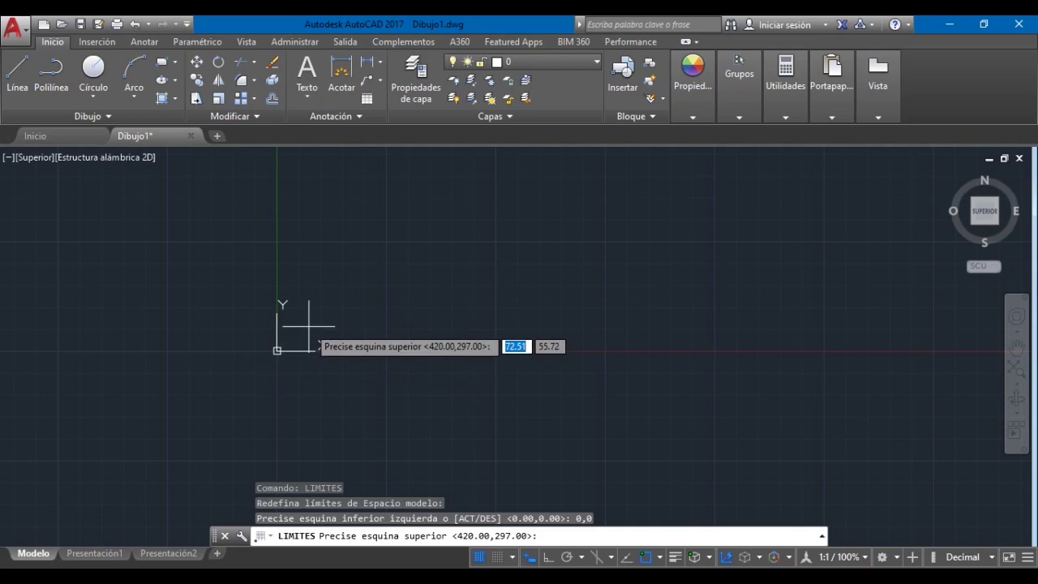
type("20")
key("Tab")
type("20")
key("Return")
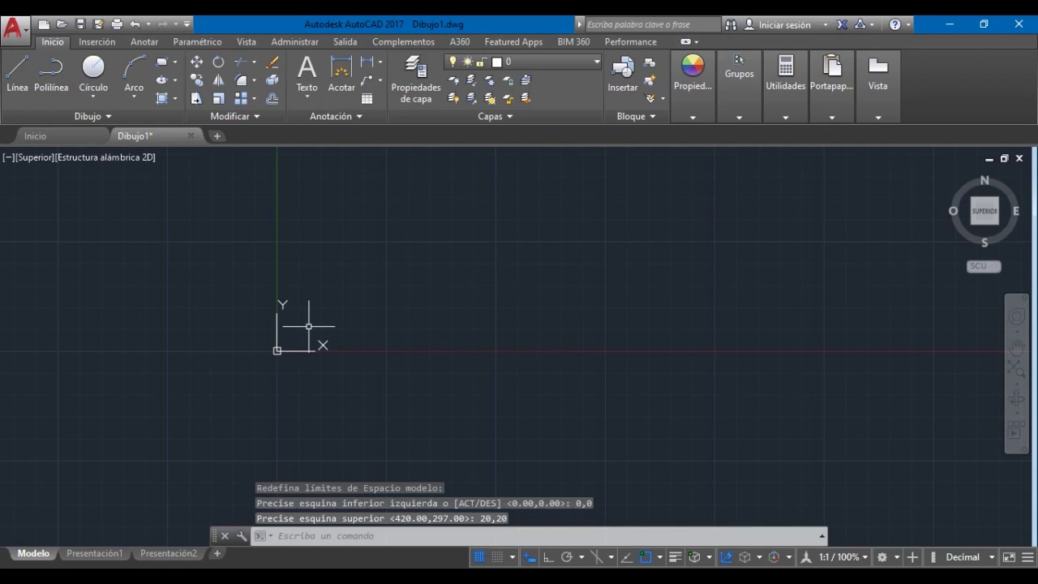
left_click(494, 433)
left_click(122, 198)
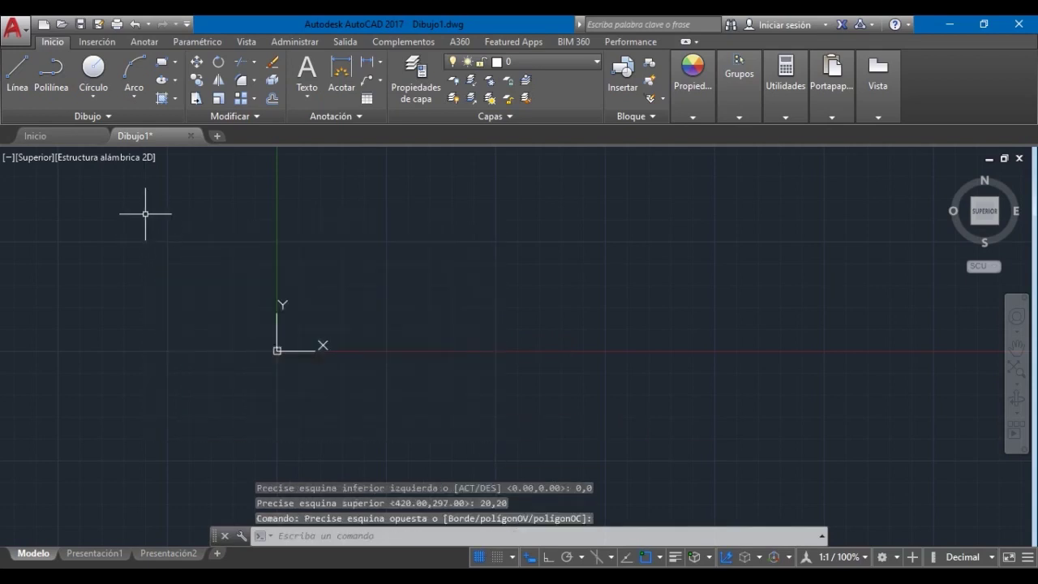
left_click(145, 213)
left_click(545, 420)
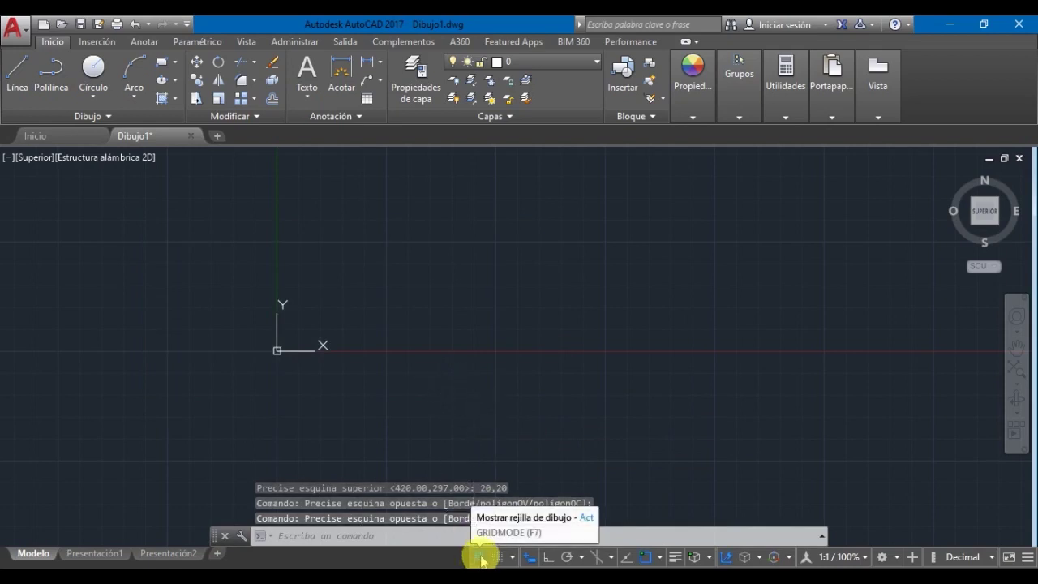
Step: Turn off the display of the grid beyond the drawing limits in the grid settings and accept
right_click(481, 558)
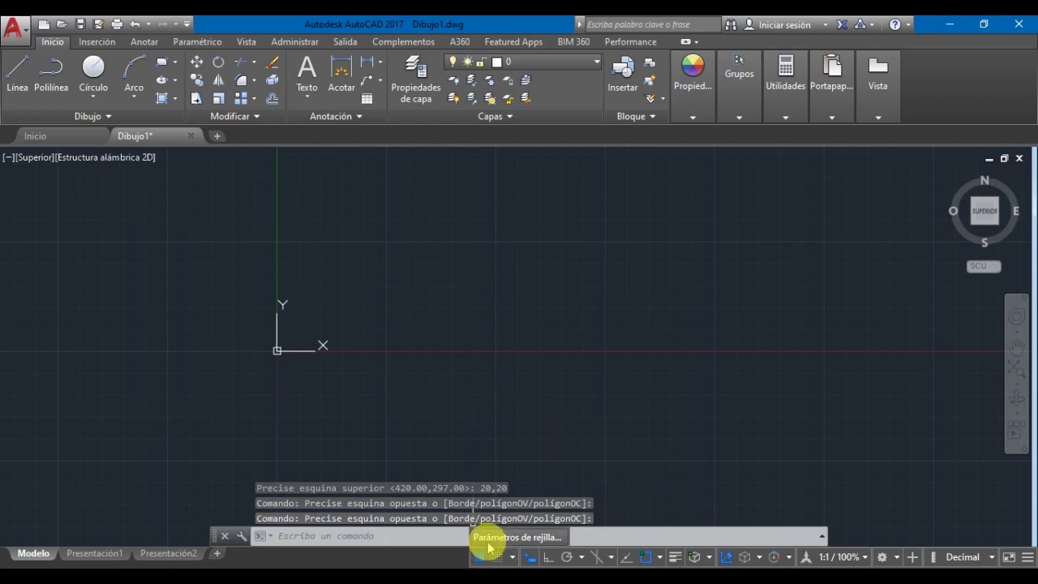
left_click(488, 538)
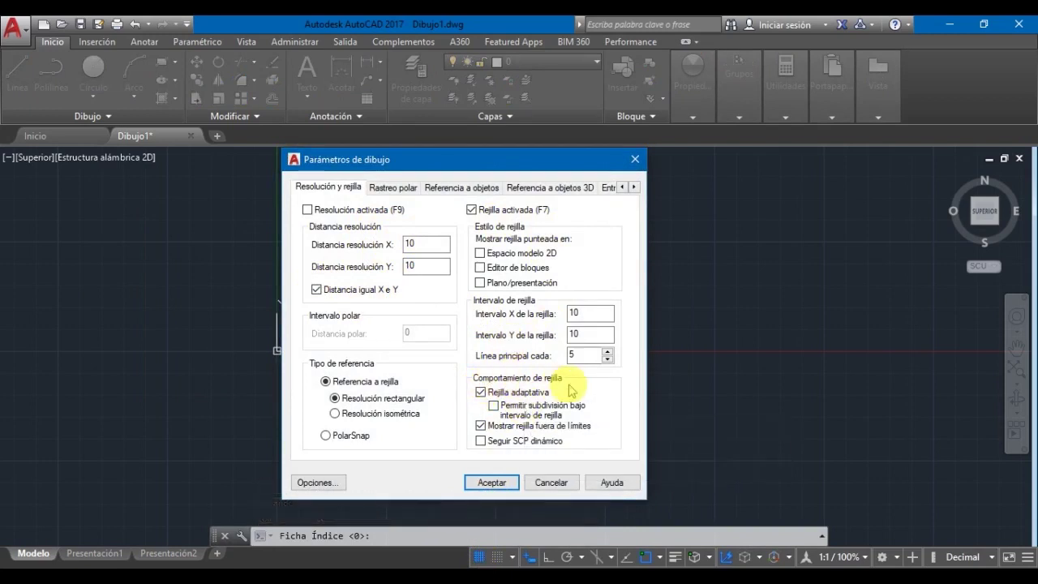
left_click(480, 425)
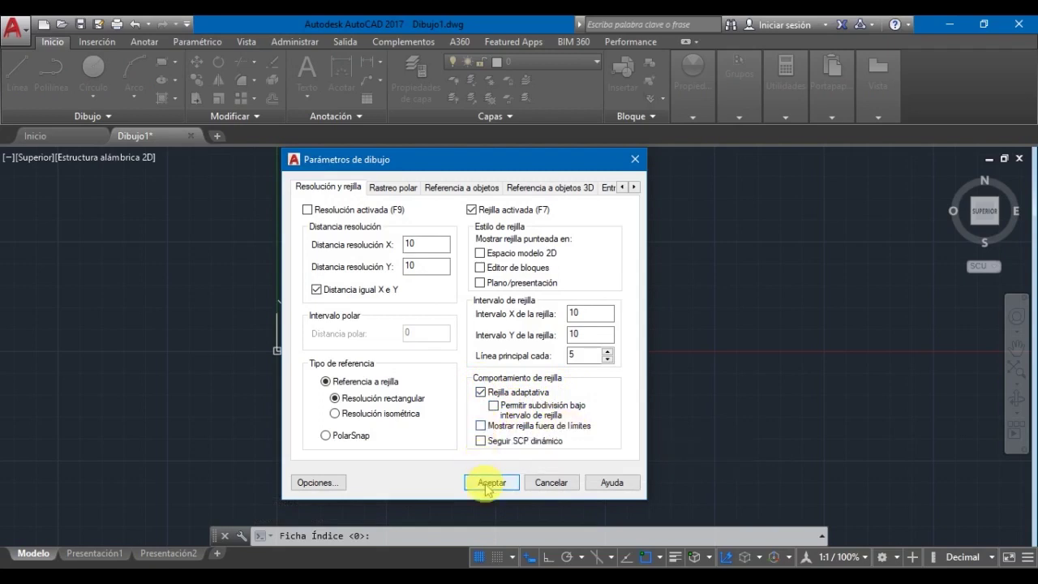
left_click(489, 483)
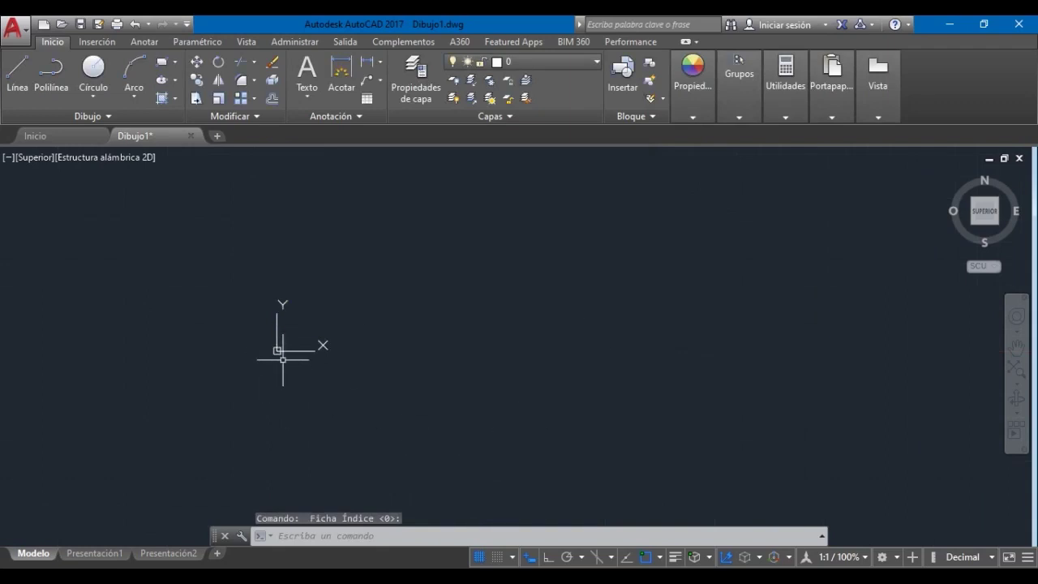
Step: Zoom with a window around the origin to frame the area of the drawing limits
scroll(269, 356, "up", 2)
scroll(269, 356, "up", 1)
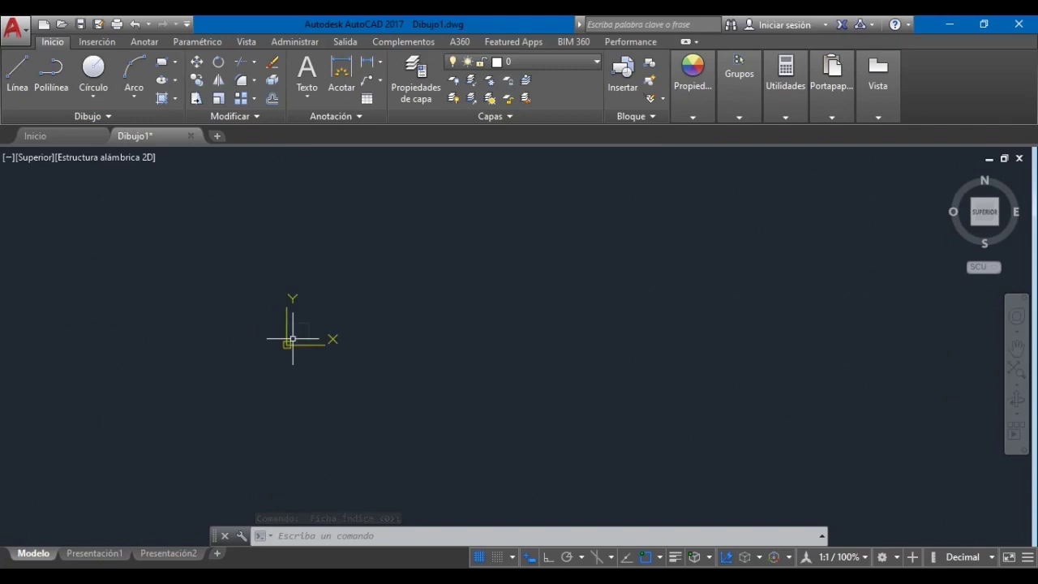
type("z")
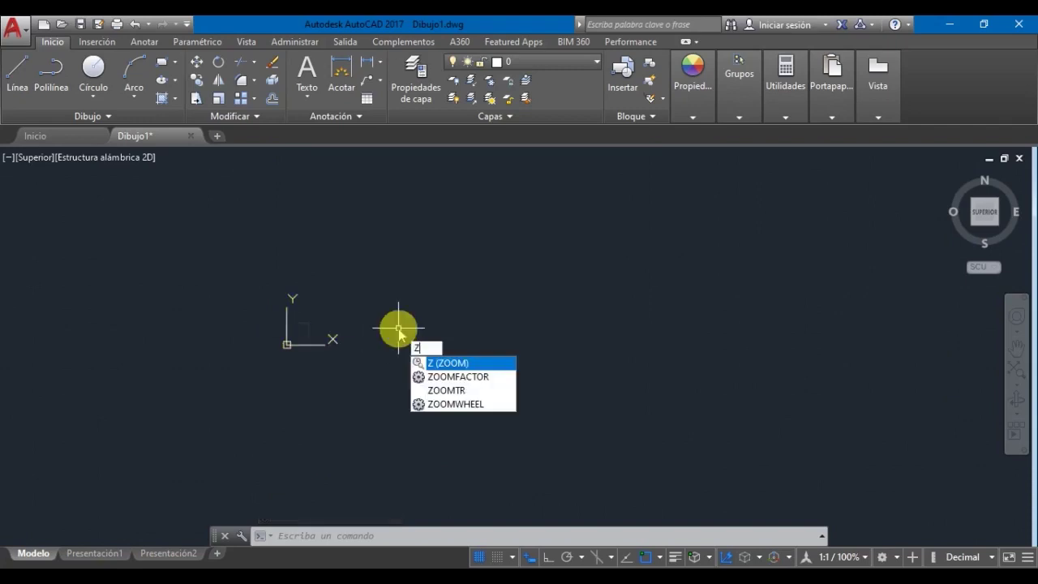
key("Return")
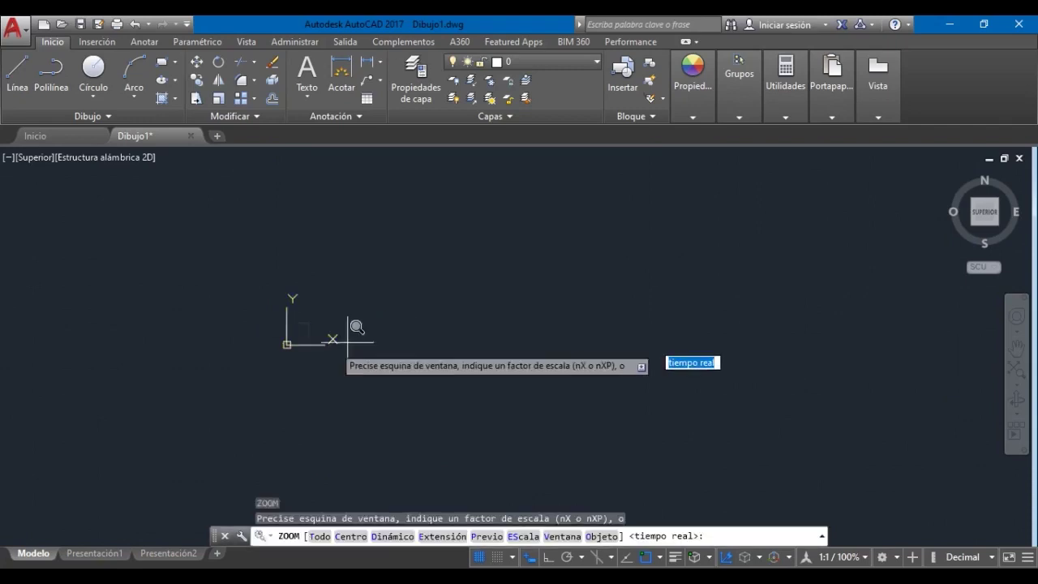
left_click(260, 361)
left_click(335, 308)
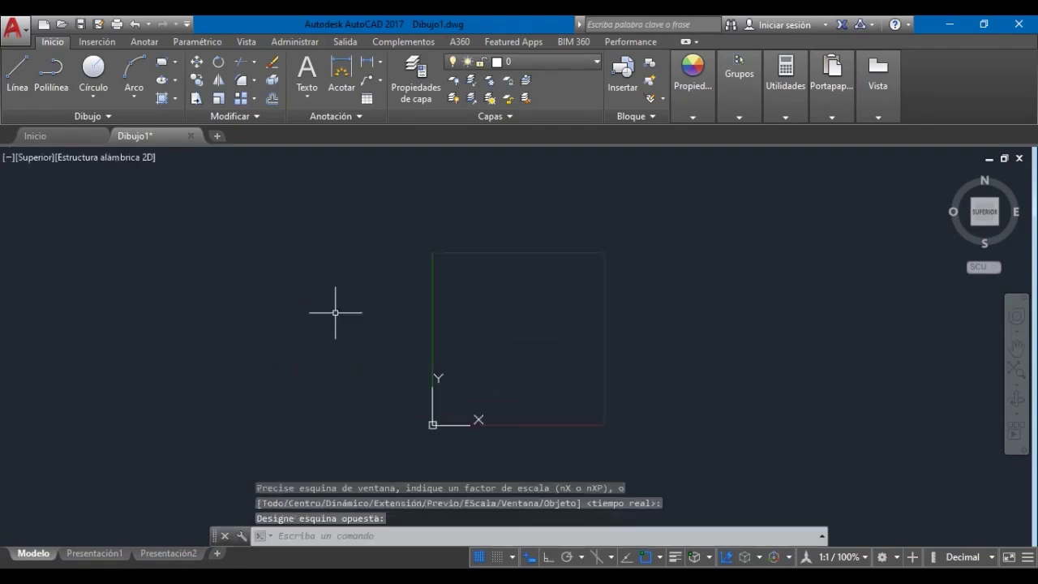
key("Escape")
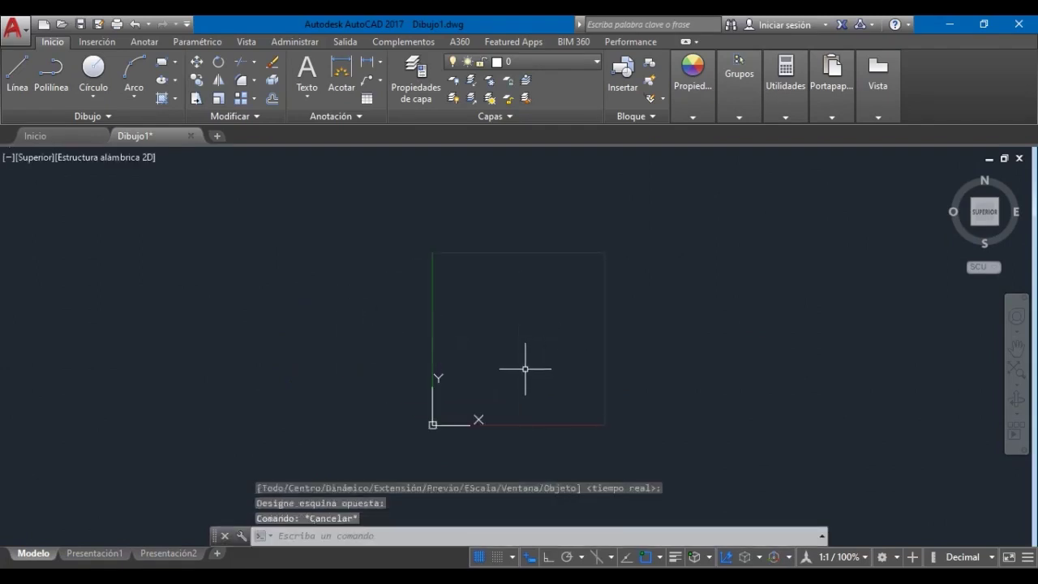
Step: Set the grid's X and Y intervals to 1 in the drawing settings and accept
right_click(479, 556)
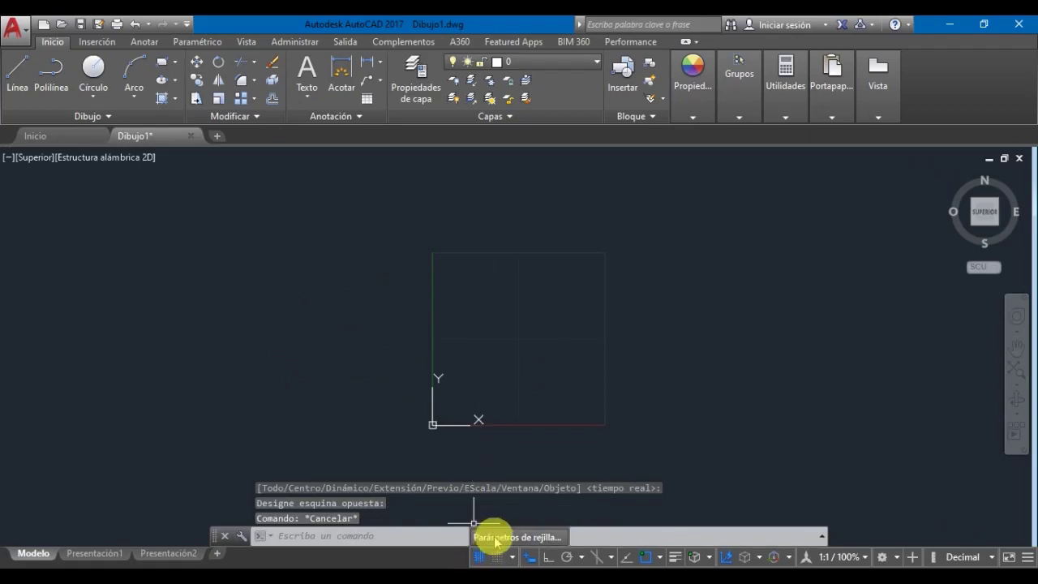
left_click(494, 538)
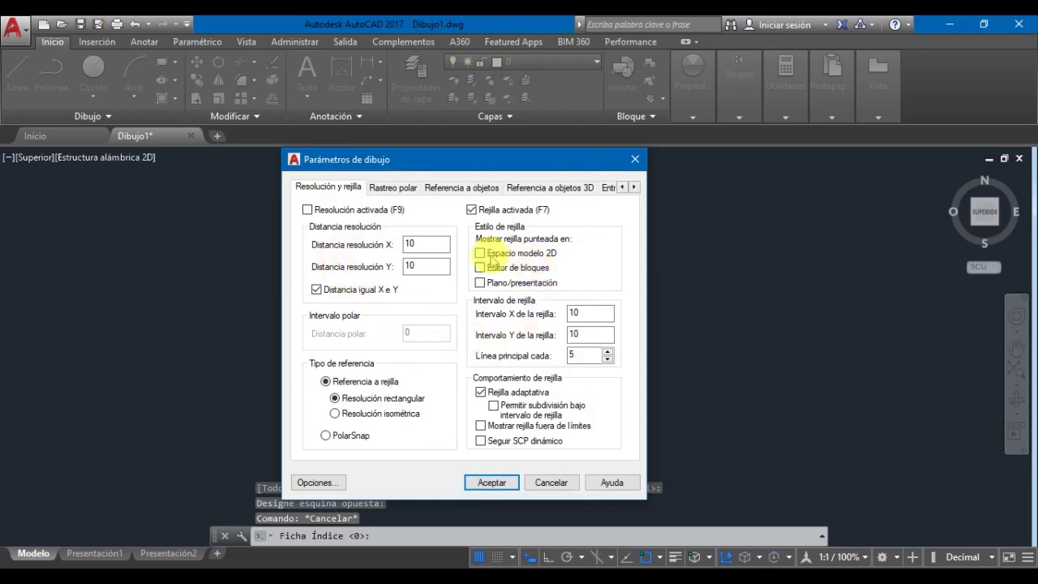
left_click_drag(490, 166, 240, 148)
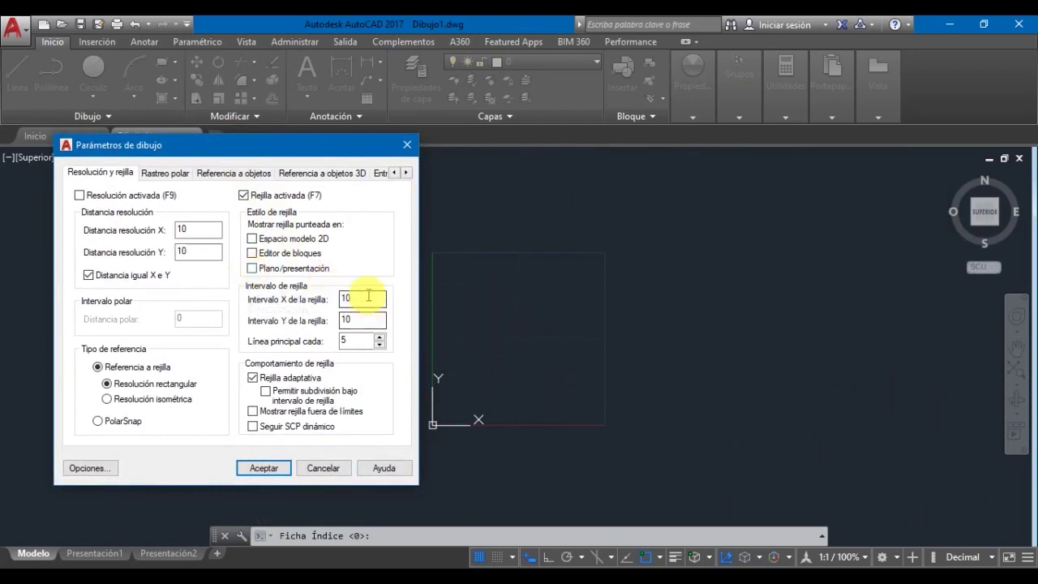
key("BackSpace")
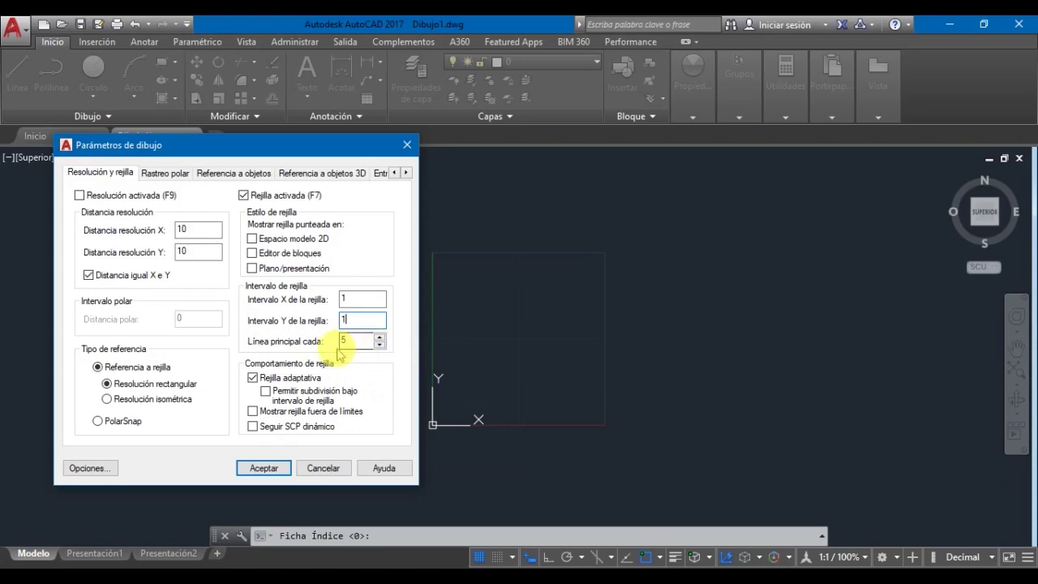
left_click(264, 471)
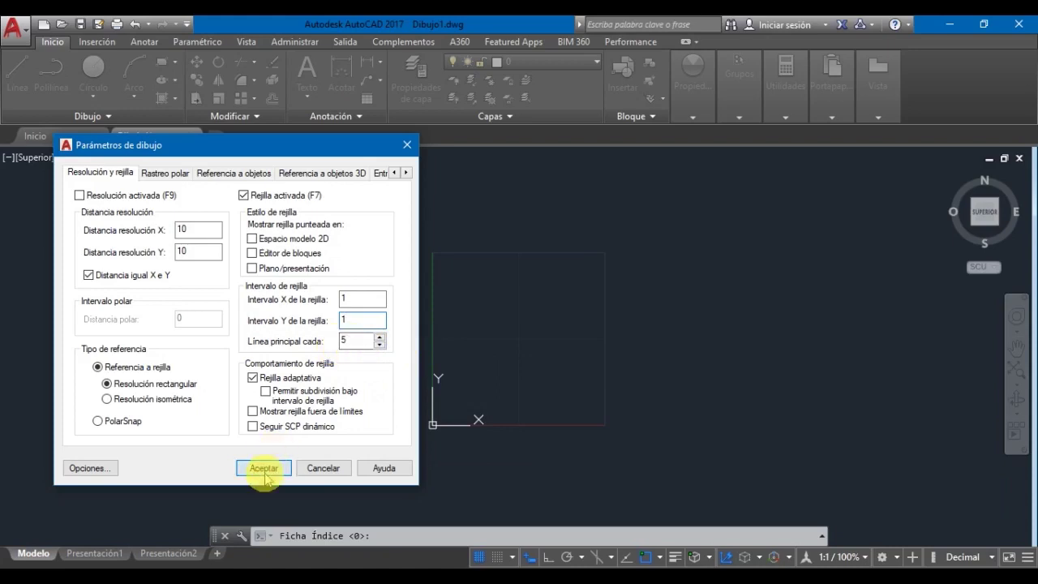
Step: Examine the grid's main lines and subdivisions inside the drawing limits
scroll(494, 297, "up", 2)
middle_click_drag(494, 297, 429, 295)
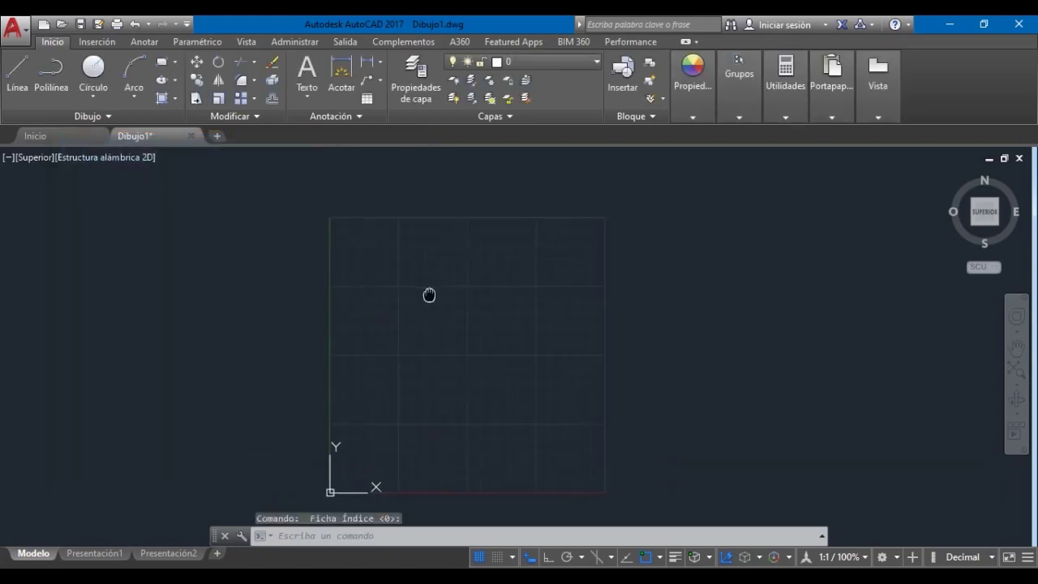
scroll(336, 222, "up", 2)
mouse_move(338, 219)
middle_mouse_down()
mouse_move(326, 232)
mouse_move(308, 224)
middle_mouse_up()
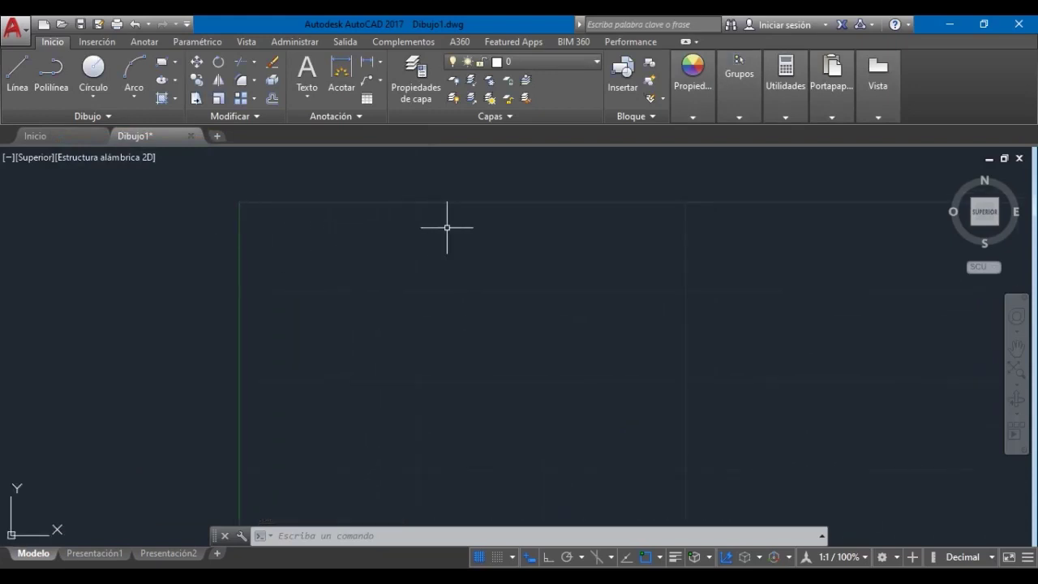
middle_click_drag(646, 233, 582, 235)
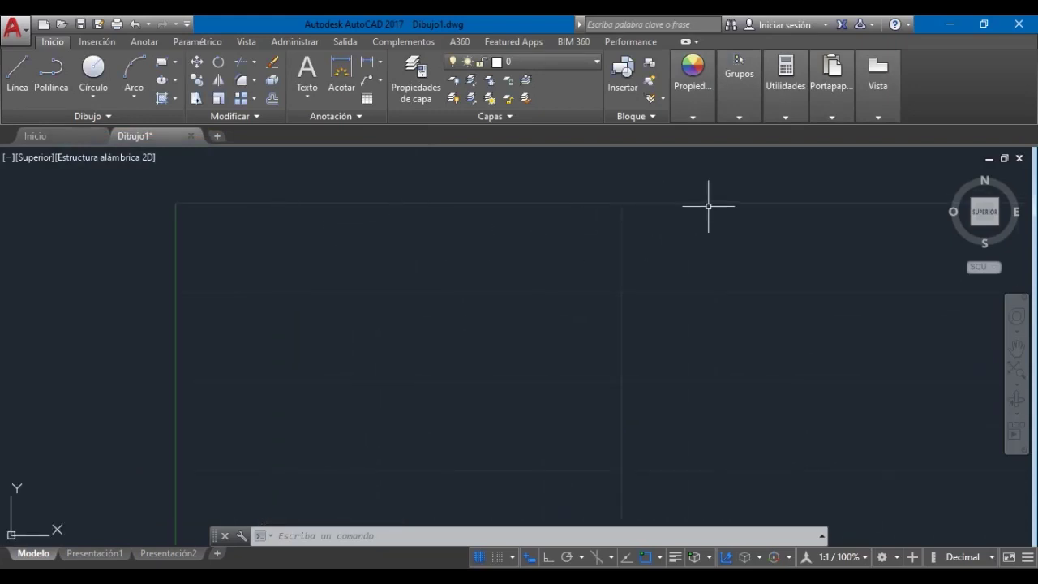
scroll(640, 317, "down", 4)
middle_click_drag(639, 317, 466, 287)
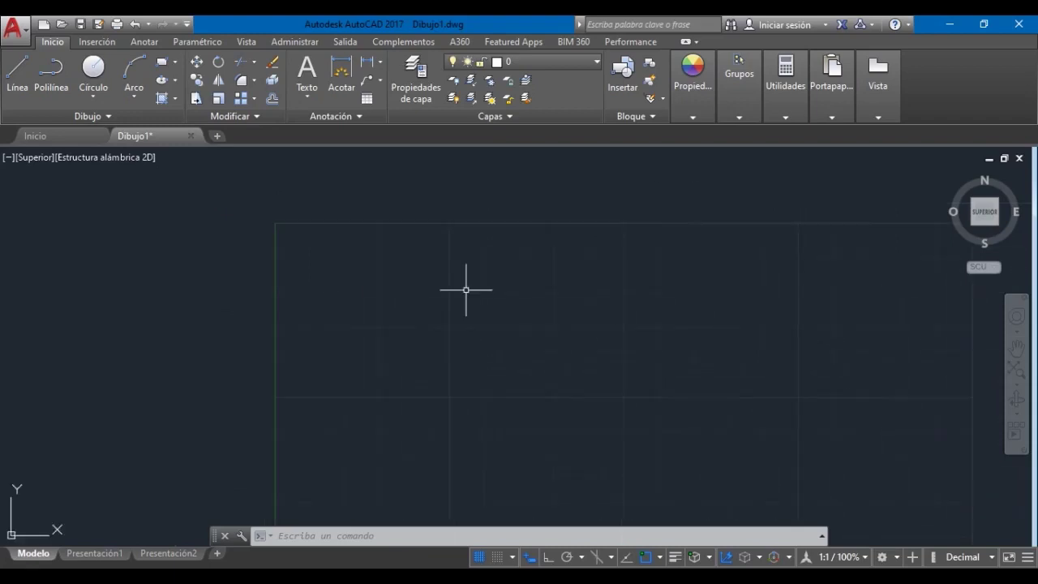
scroll(560, 329, "down", 2)
middle_click_drag(560, 330, 517, 317)
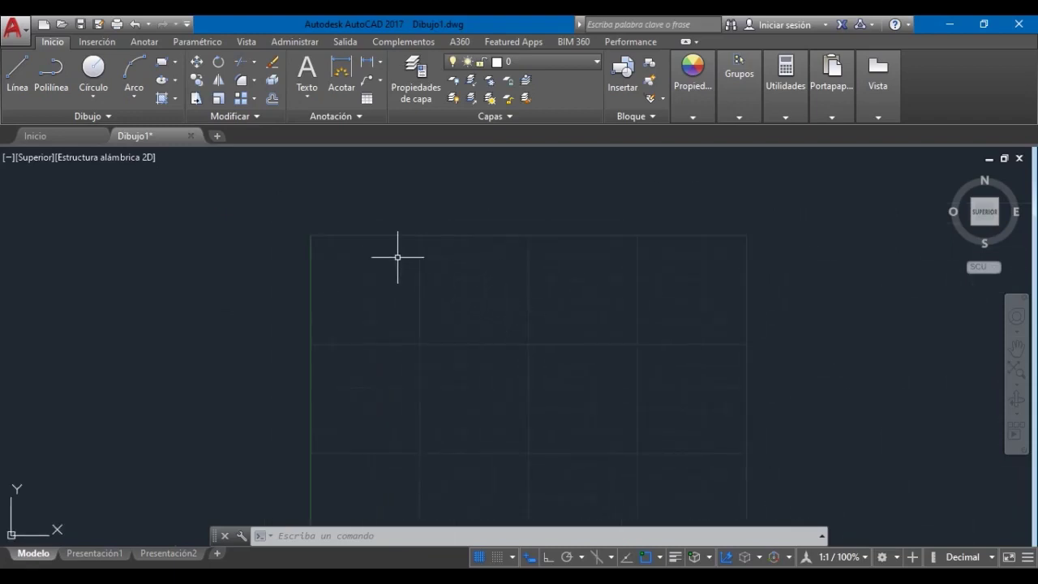
Step: Set the snap distance to 1 in X and Y, keeping both equal, and accept the drawing settings
right_click(480, 557)
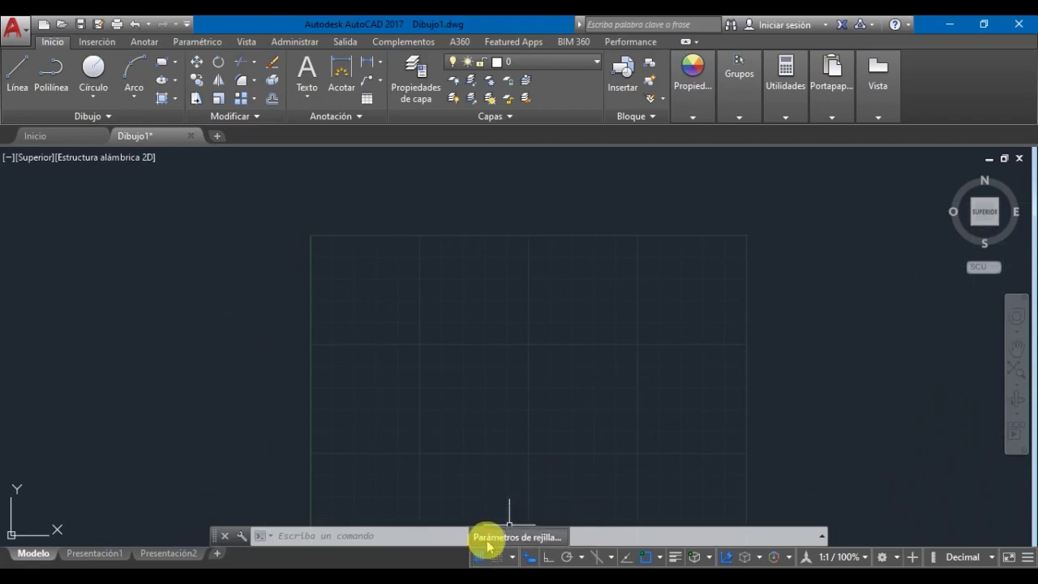
left_click(488, 542)
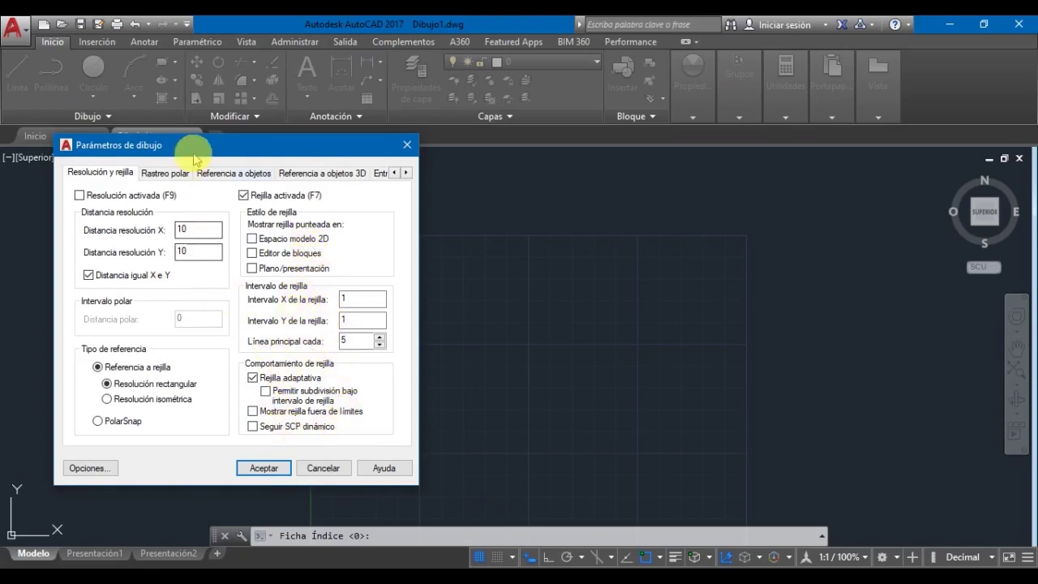
left_click_drag(193, 145, 180, 105)
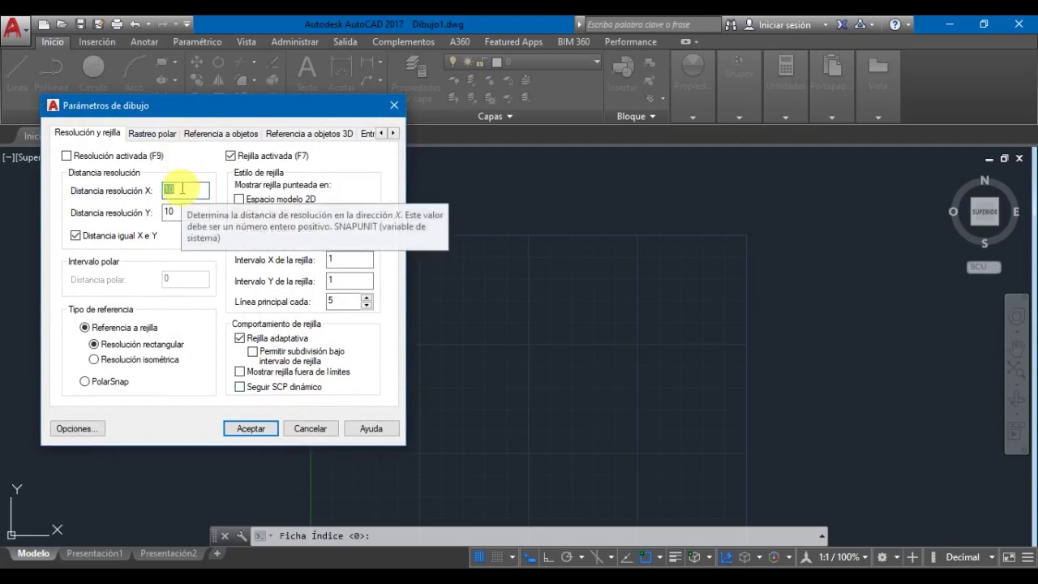
type("1")
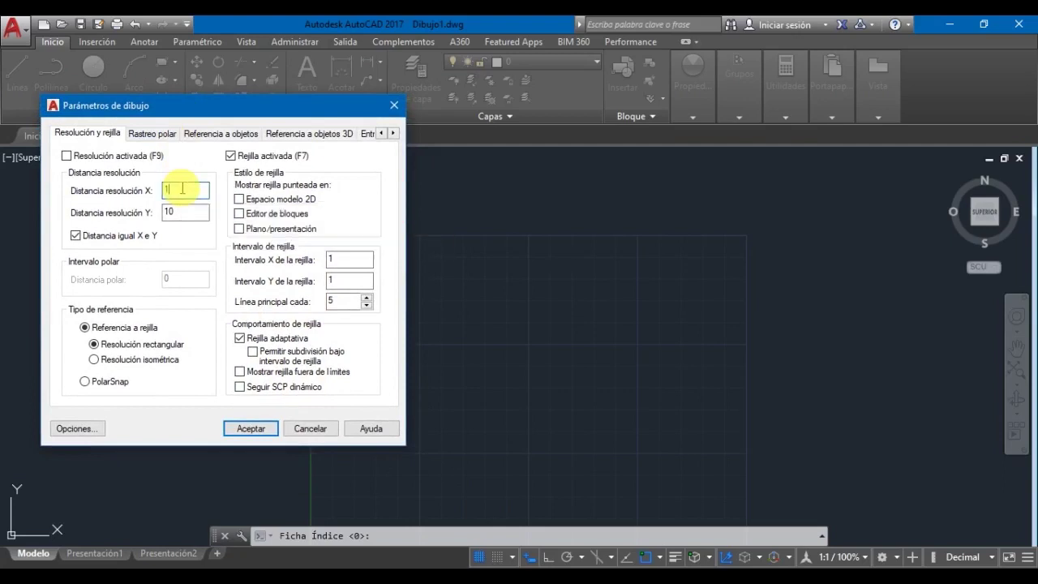
left_click(250, 430)
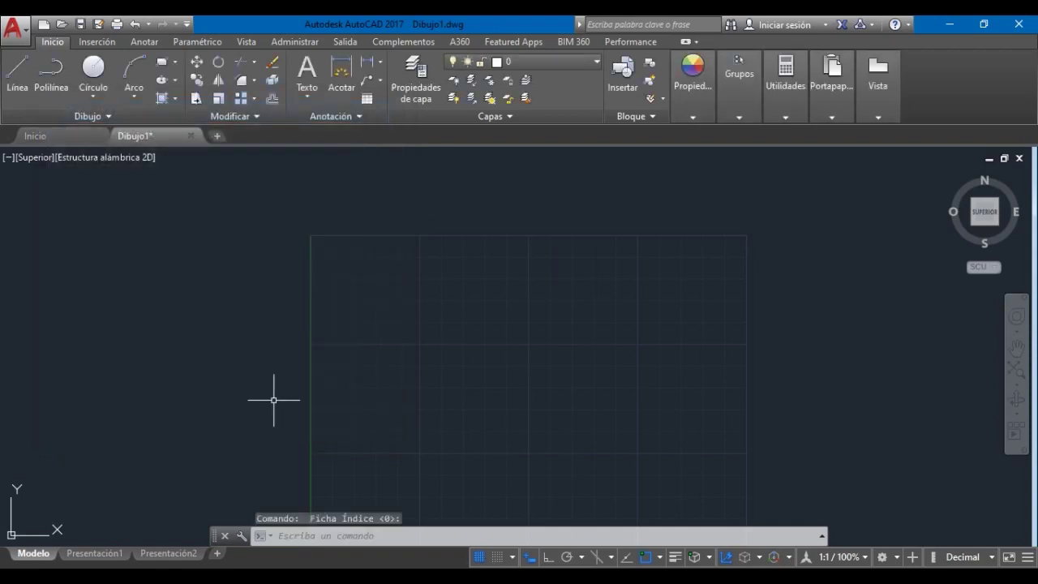
Step: Reopen the grid settings to check the snap distances and grid intervals, and close them
mouse_move(373, 364)
middle_mouse_down()
mouse_move(321, 306)
mouse_move(359, 329)
middle_mouse_up()
left_click(424, 535)
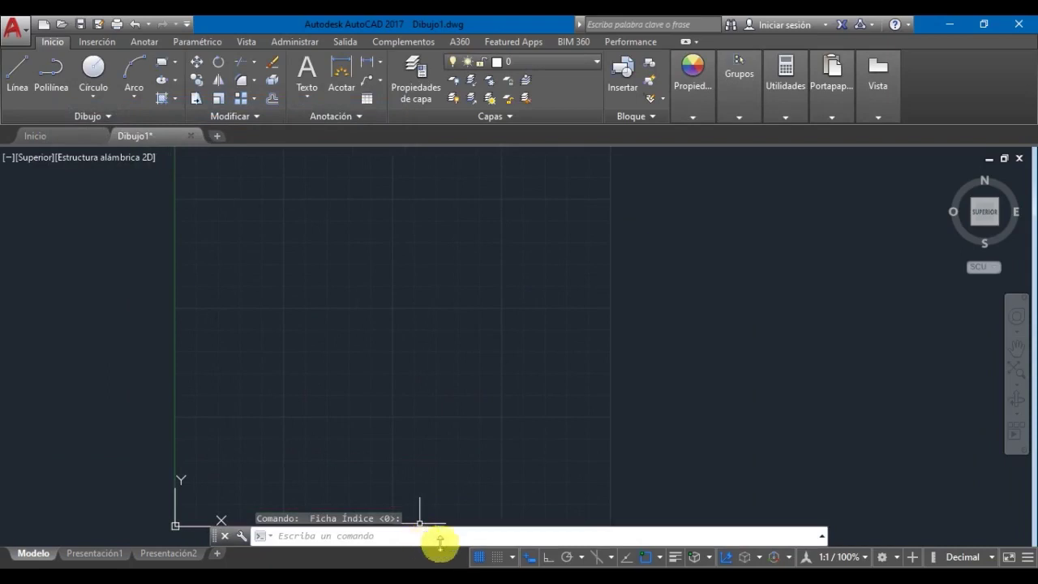
right_click(480, 556)
left_click(489, 538)
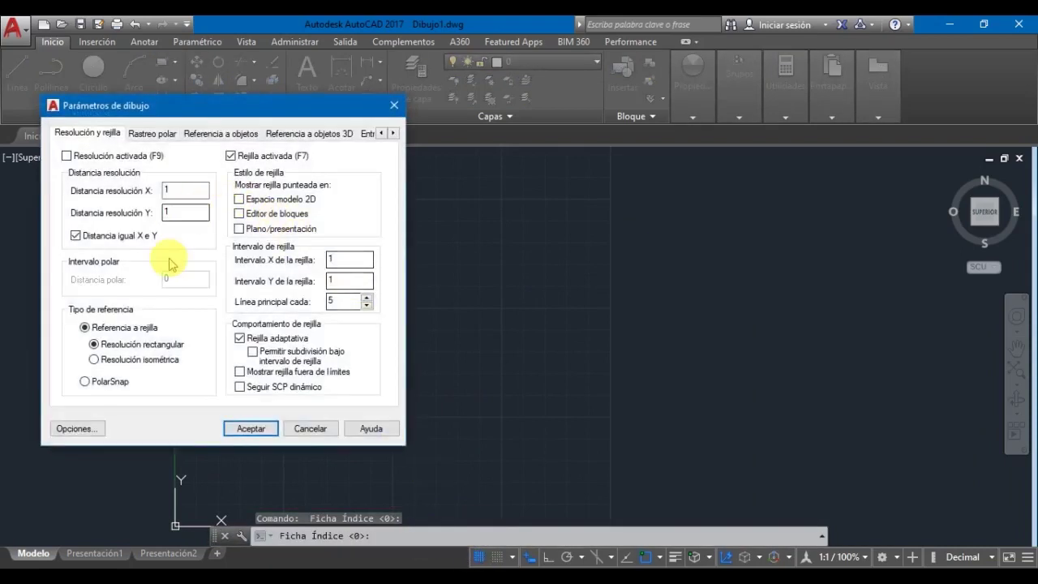
left_click(266, 428)
middle_click_drag(385, 452, 380, 429)
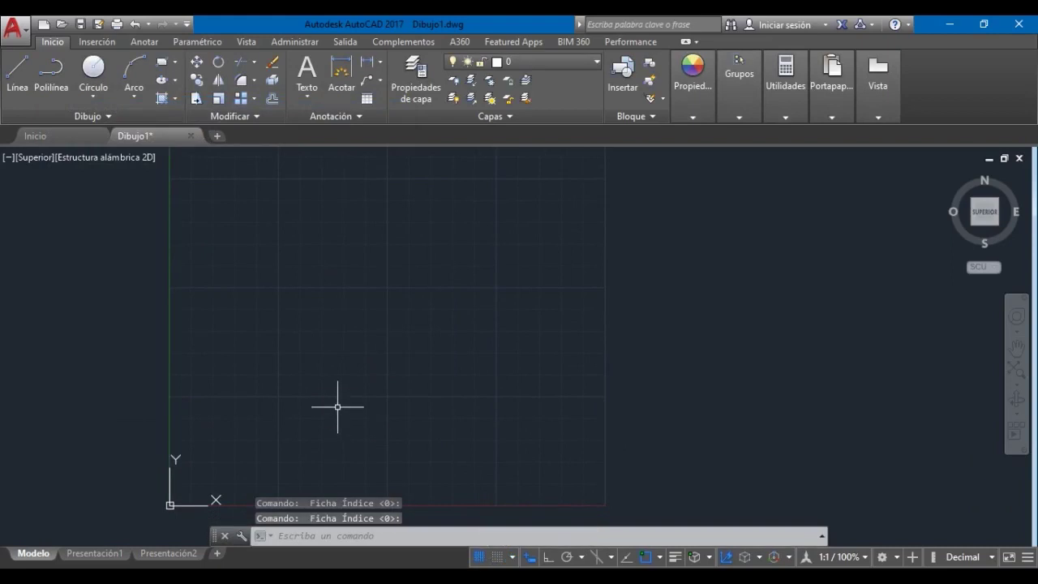
Step: Draw three connected line segments freehand inside the limits with snap off, the last one crossing the first
type("L")
key("Return")
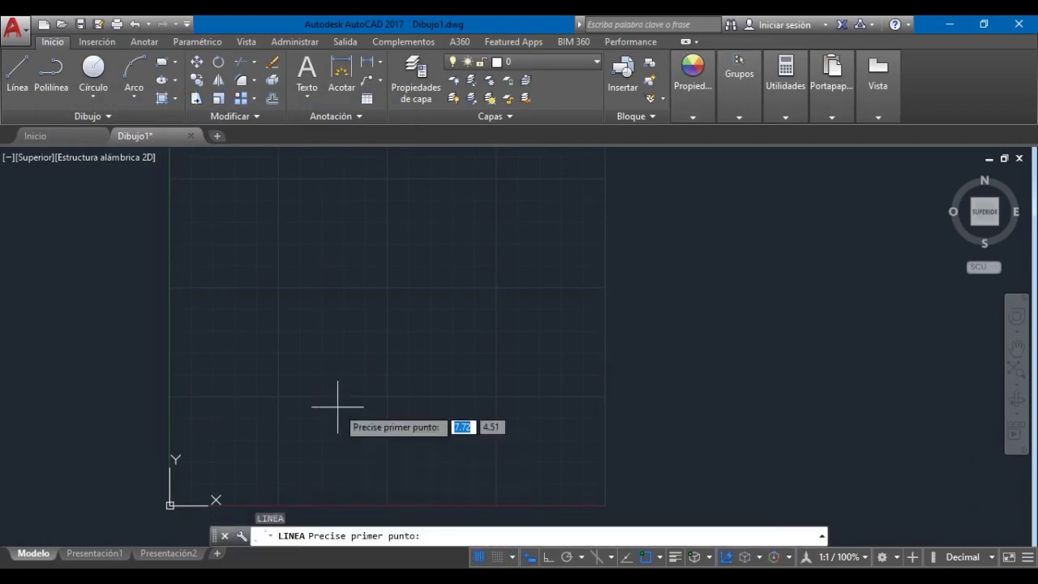
left_click(260, 364)
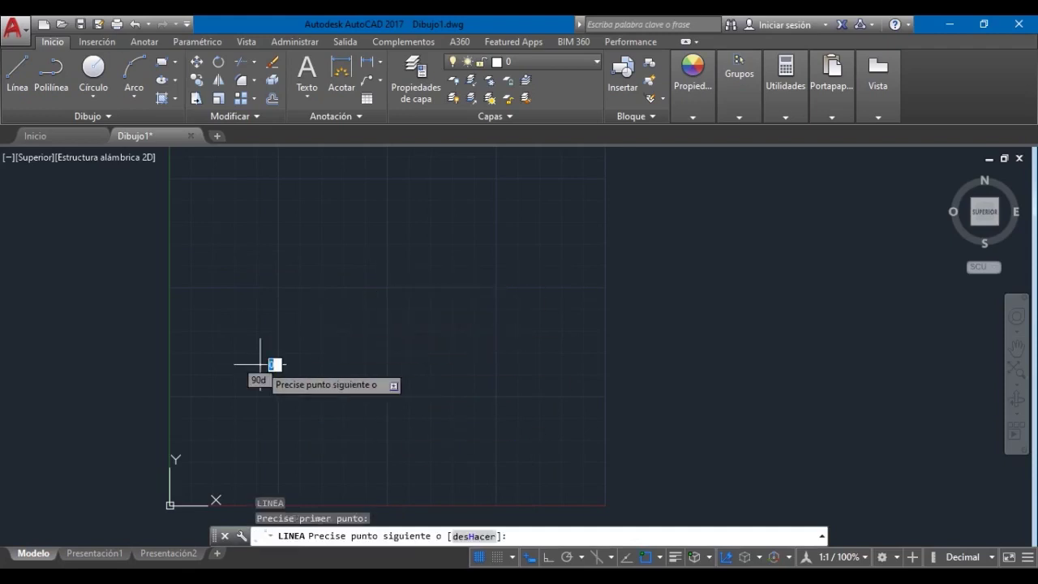
left_click(454, 231)
left_click(490, 427)
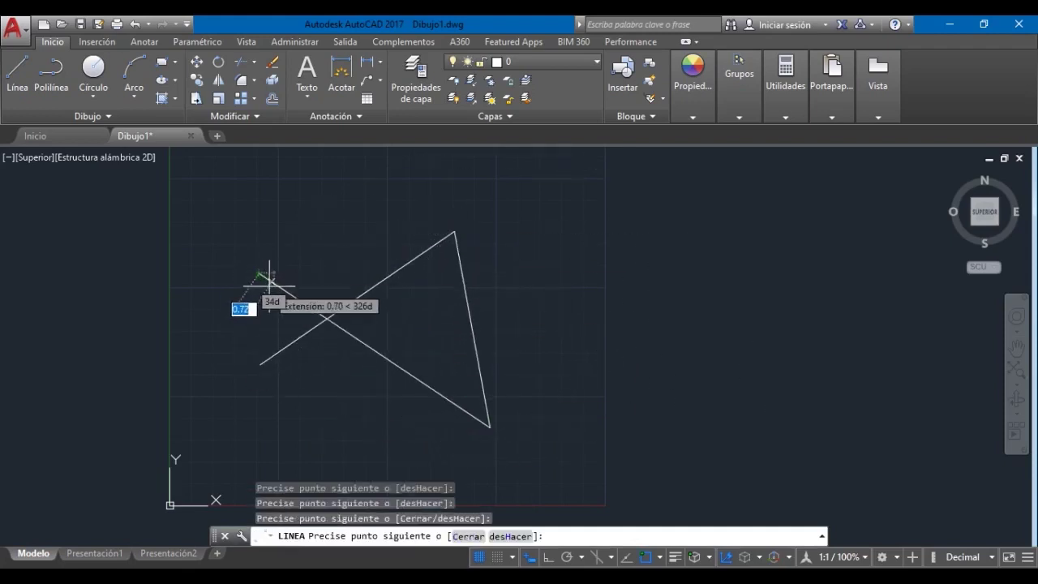
left_click(271, 285)
key("Escape")
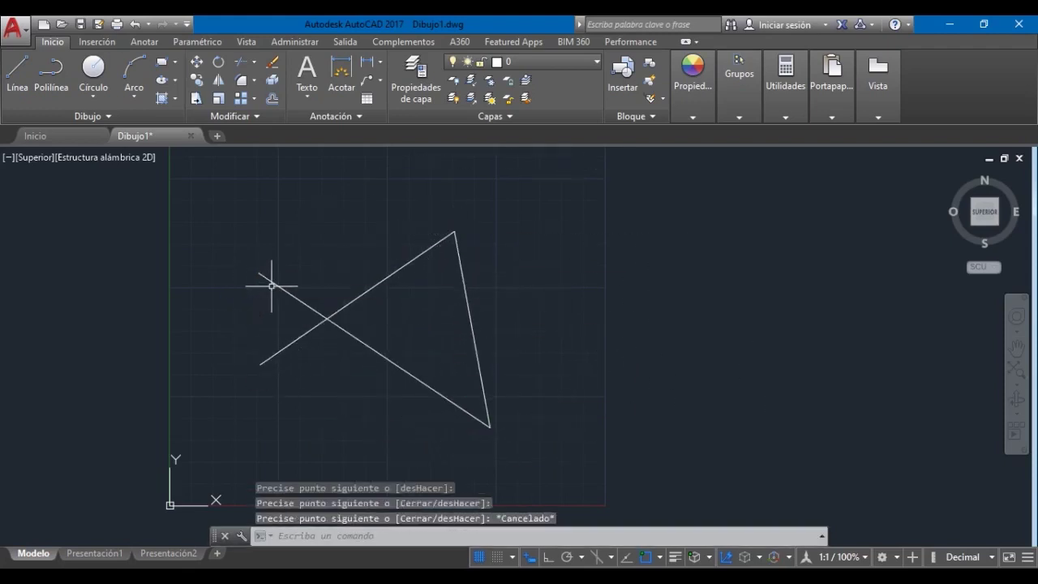
Step: Turn grid snap on and draw two connected line segments on grid points above the crossing lines, the second one vertical
left_click(497, 557)
type("L")
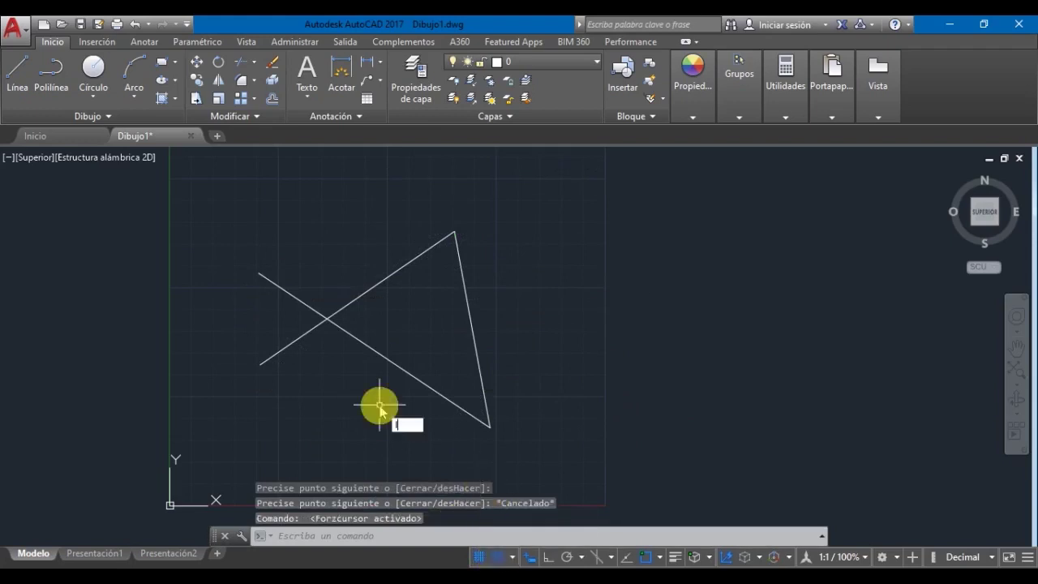
key("Return")
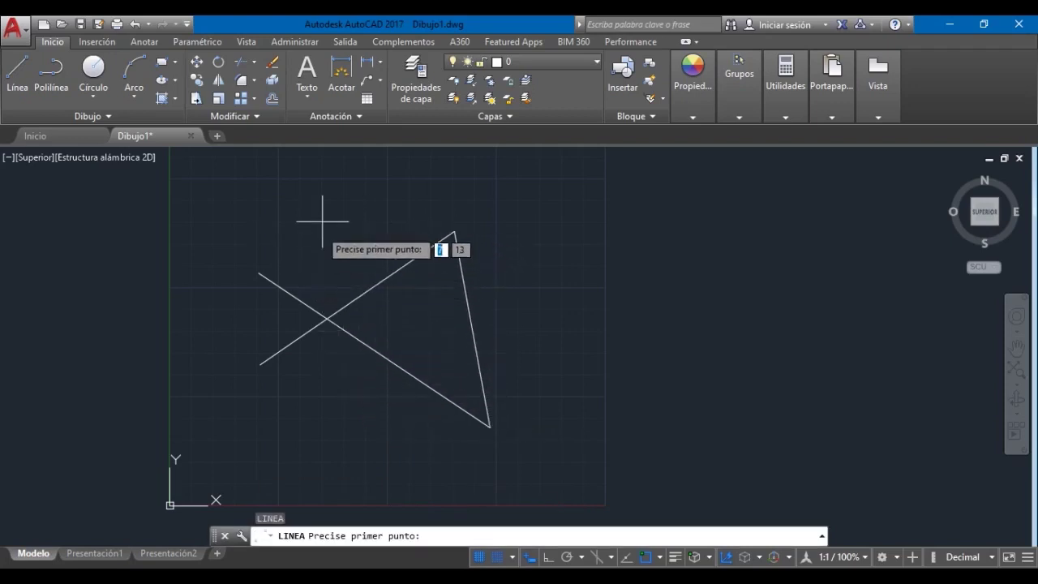
scroll(321, 218, "up", 2)
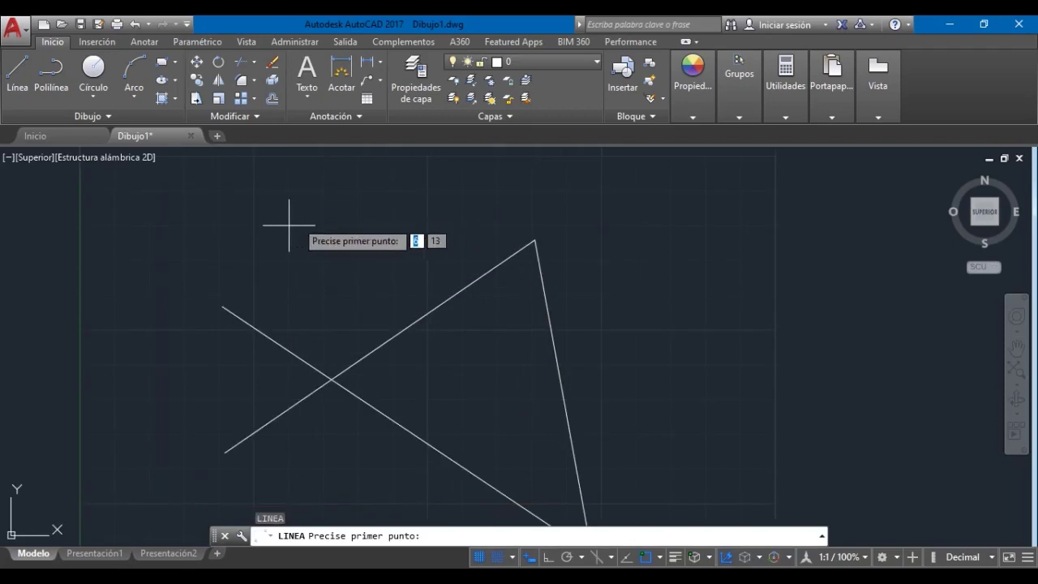
left_click(323, 260)
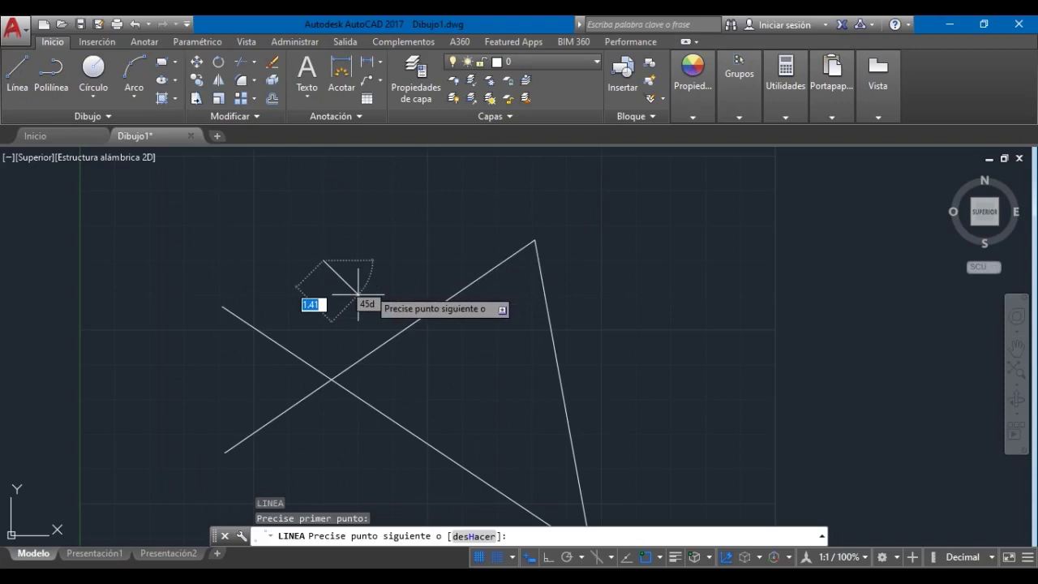
left_click(392, 294)
left_click(393, 224)
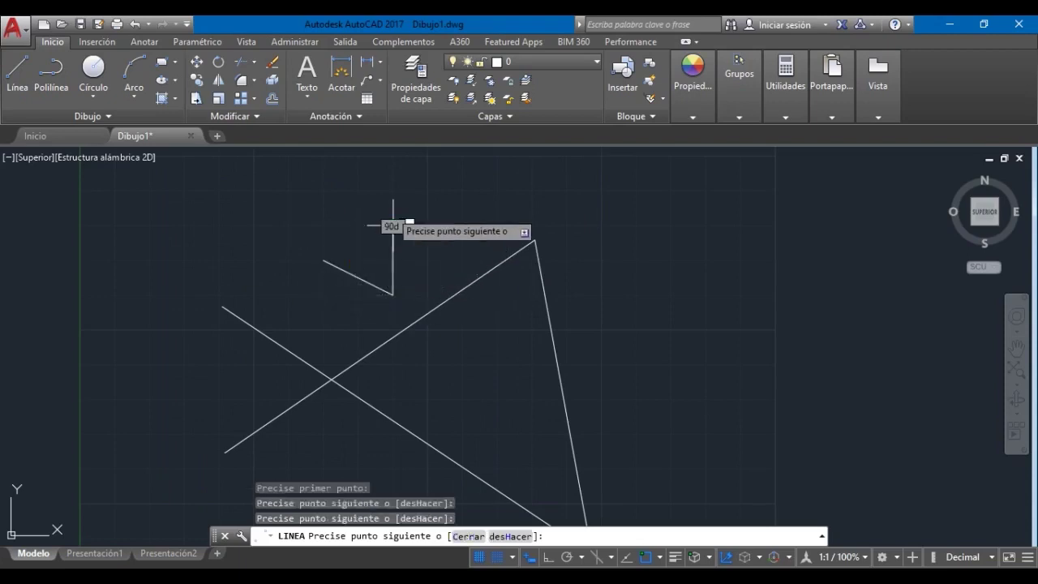
key("Return")
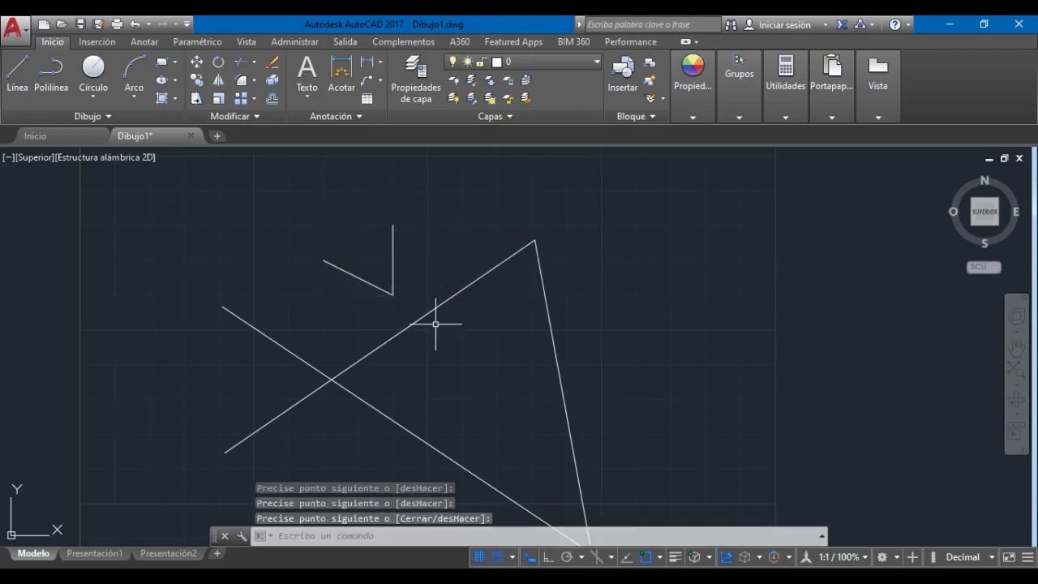
Step: Erase all the line segments inside the drawing limits
middle_click_drag(430, 360, 392, 299)
scroll(405, 310, "down", 2)
left_click(516, 435)
left_click(296, 207)
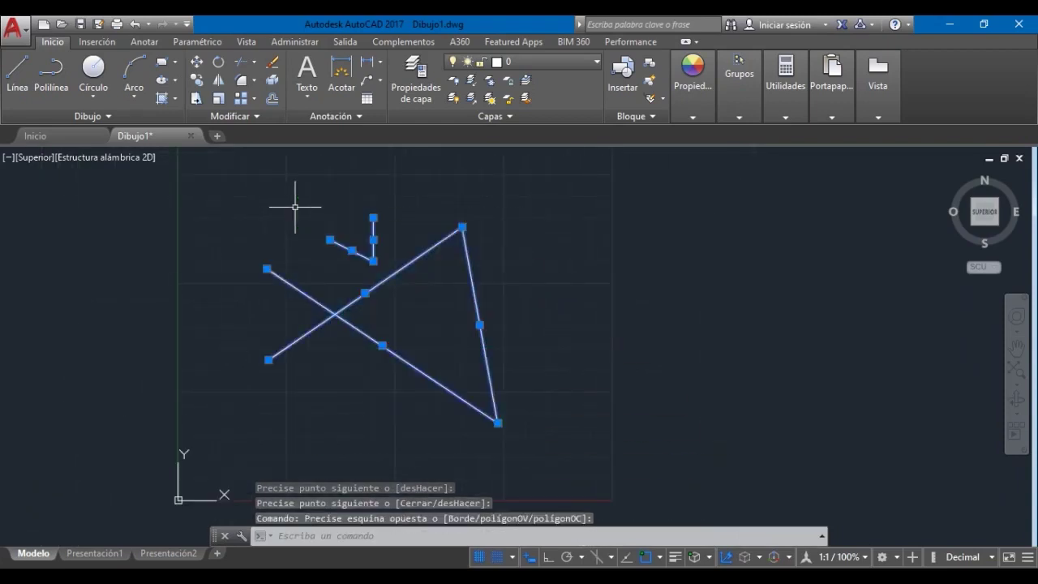
key("Delete")
Step: Draw a square of four lines, 5 by 5 units, with snap on and its corners on the main grid line intersections
left_click(498, 557)
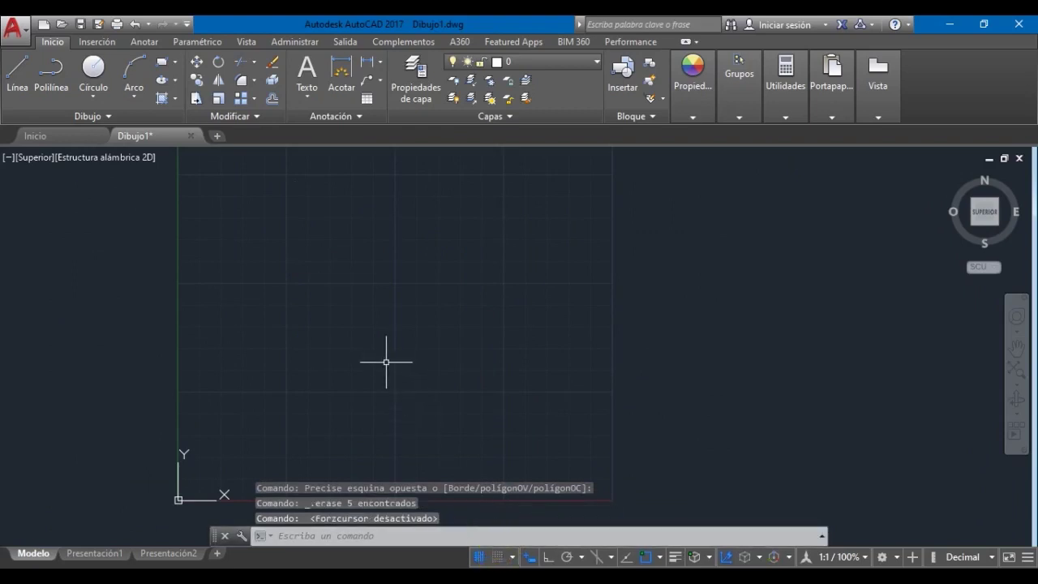
type("l")
key("Return")
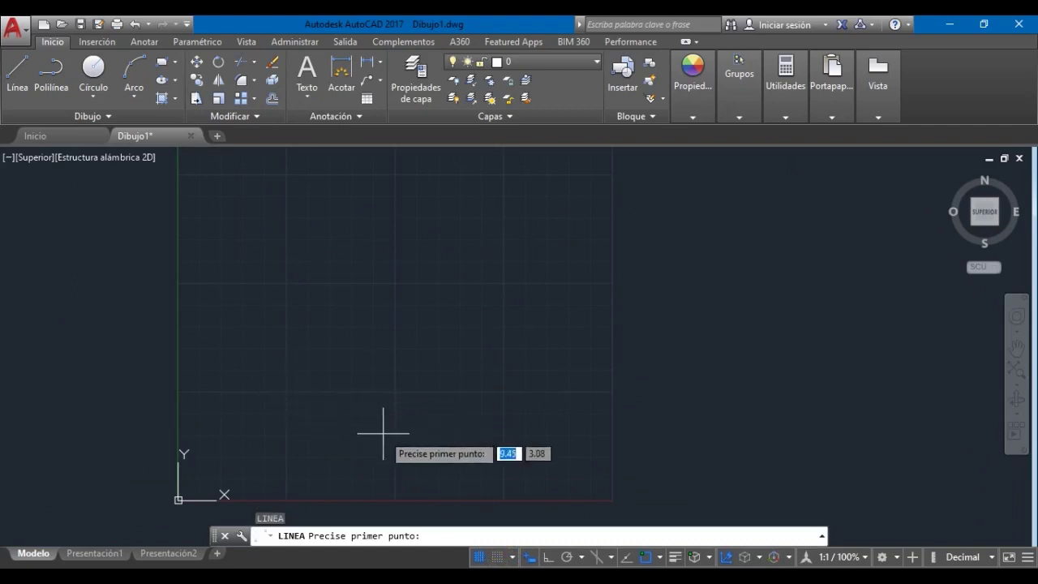
left_click(498, 557)
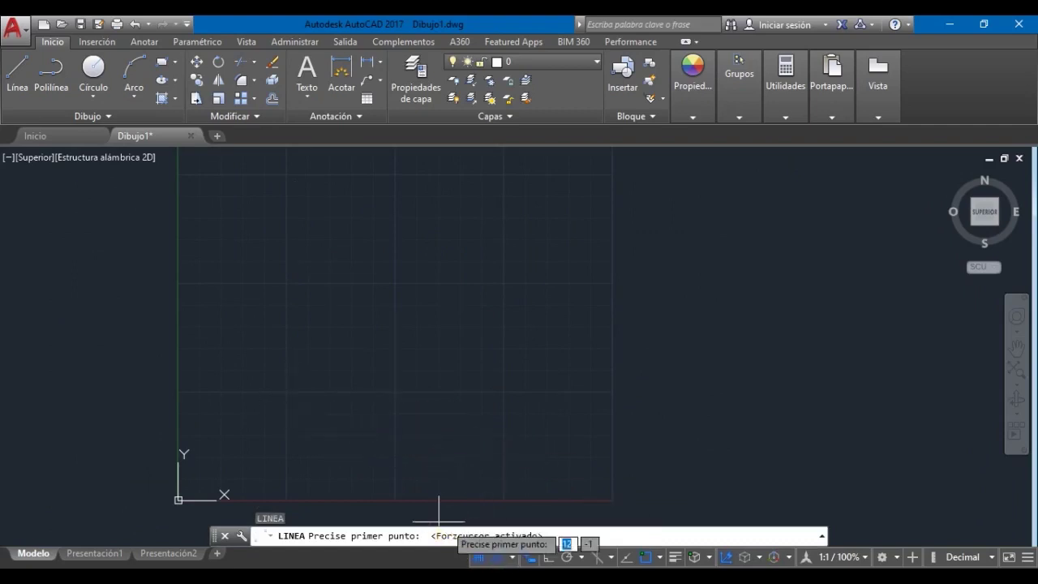
left_click(286, 392)
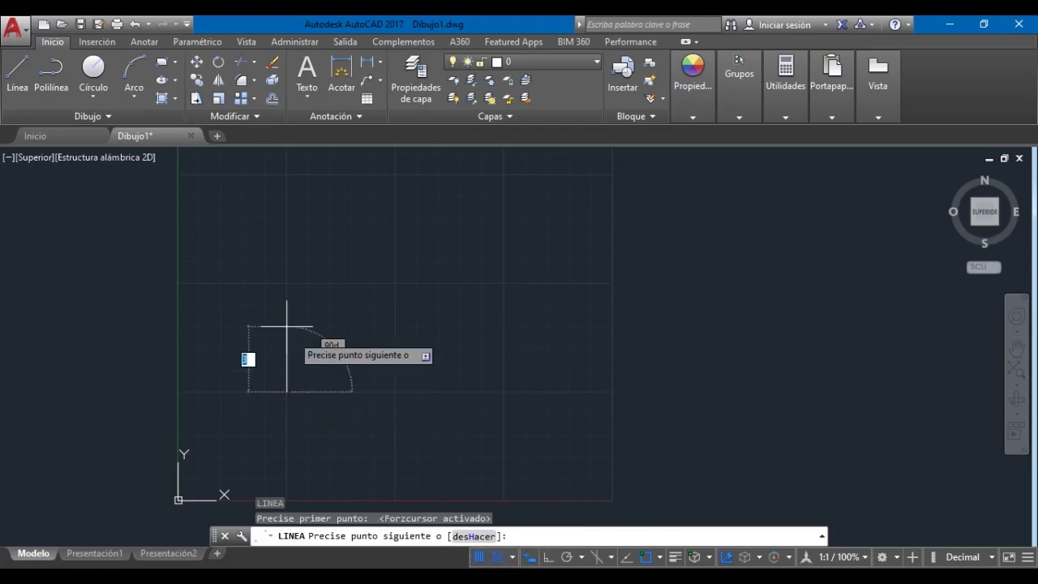
left_click(286, 283)
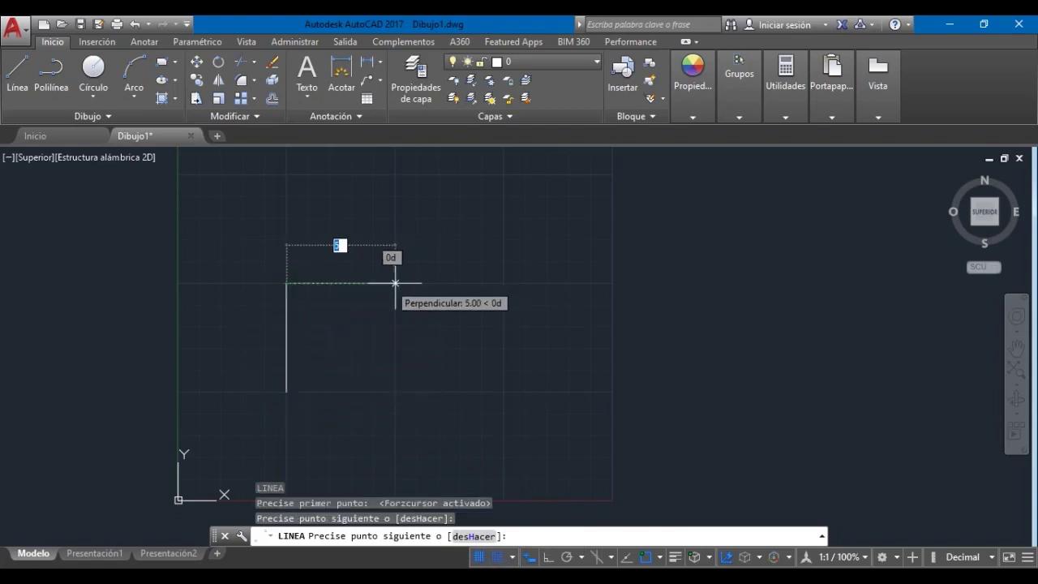
left_click(395, 283)
left_click(395, 392)
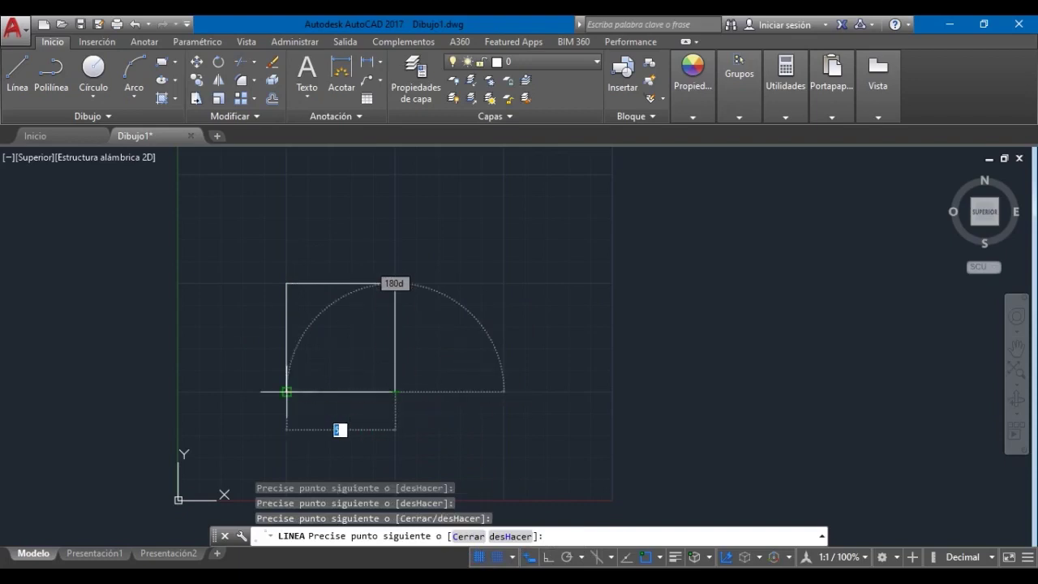
left_click(286, 392)
key("Escape")
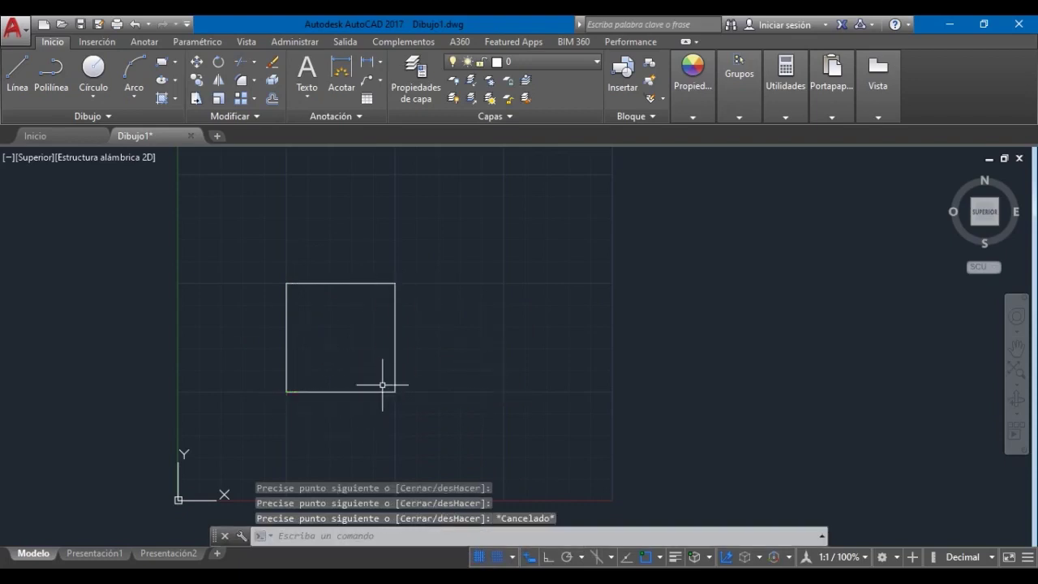
Step: Erase the four lines of the square and turn grid snap off
left_click(454, 418)
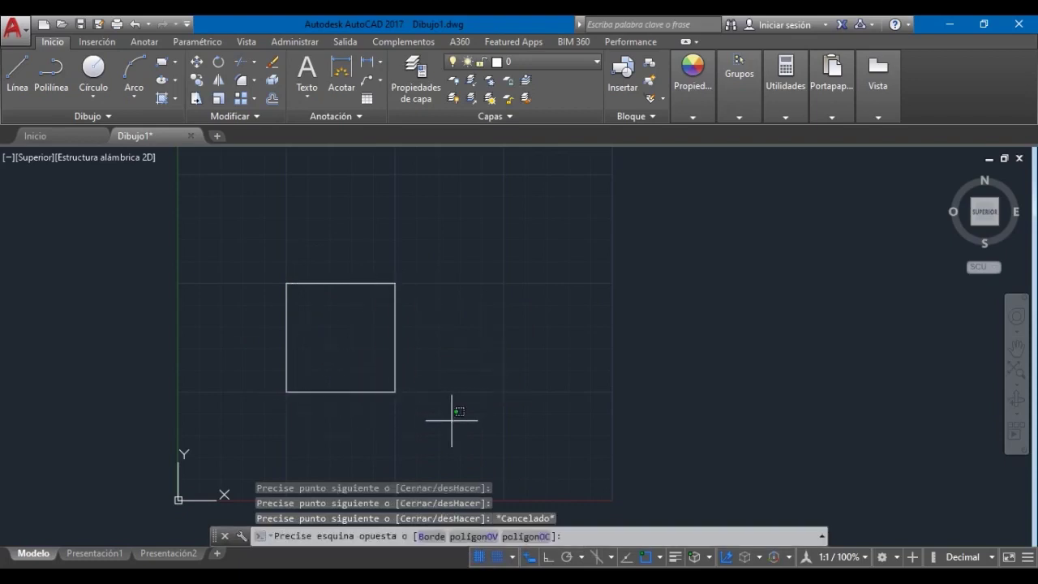
left_click(274, 229)
key("Escape")
left_click(454, 428)
left_click(271, 253)
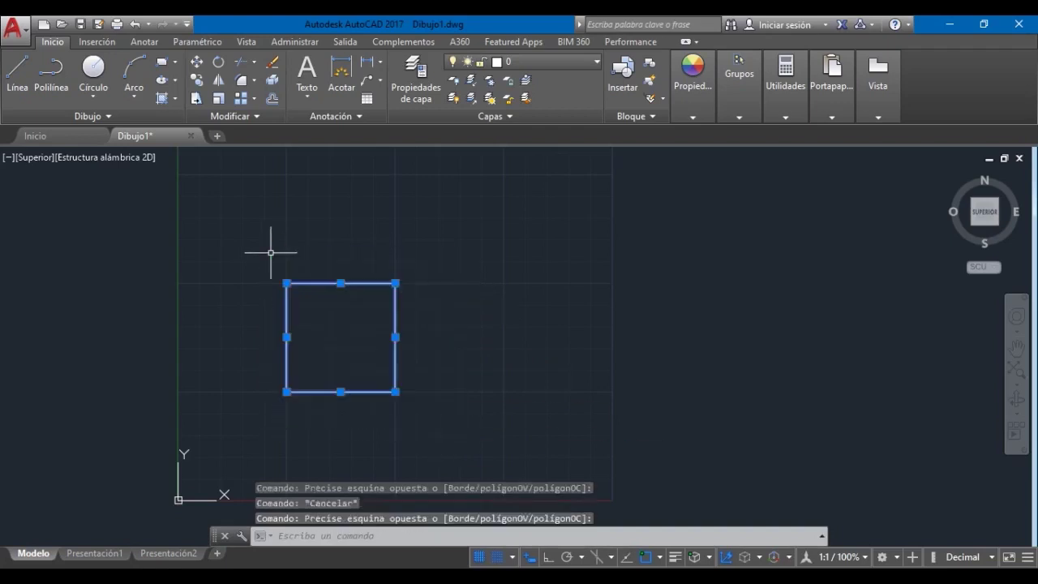
key("Delete")
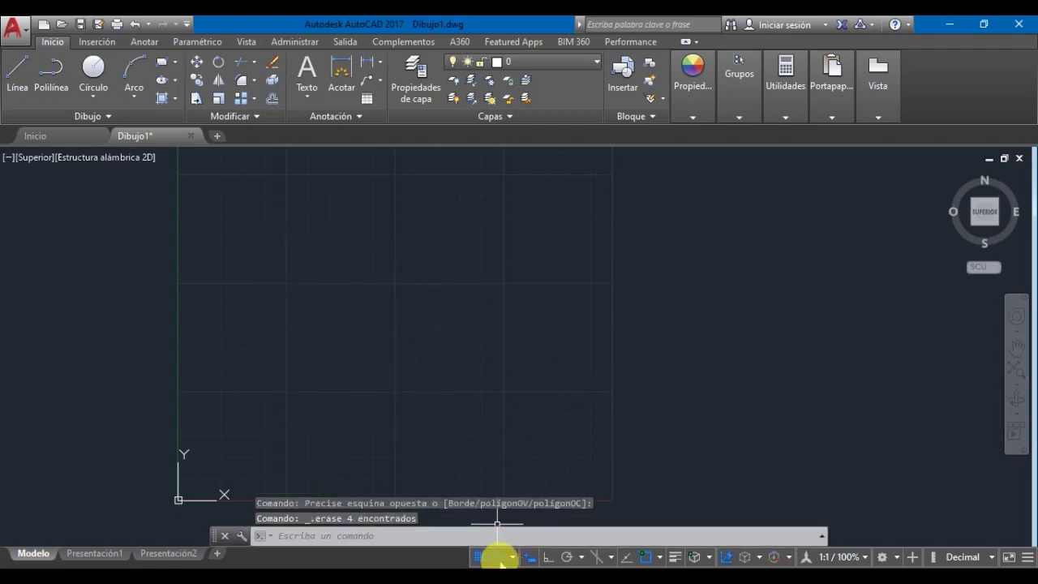
left_click(497, 556)
type("l")
key("Return")
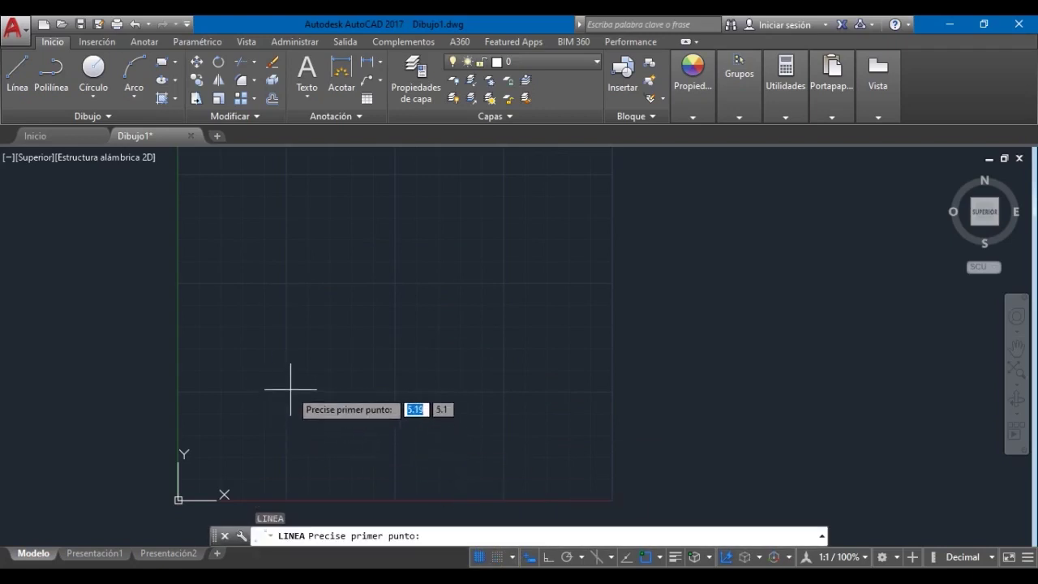
scroll(264, 404, "up", 3)
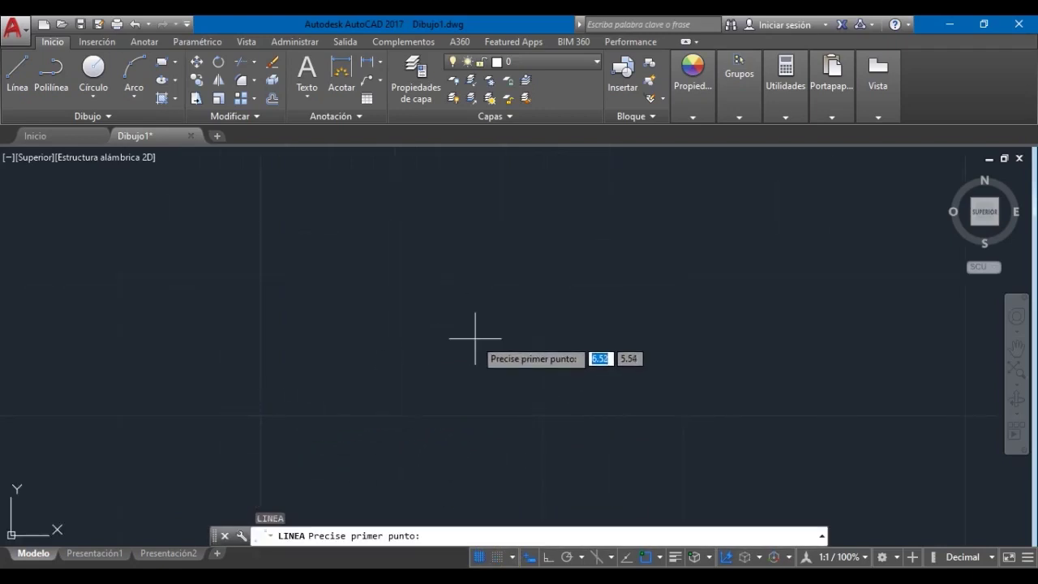
key("Escape")
middle_click_drag(494, 435, 423, 400)
scroll(423, 400, "down", 2)
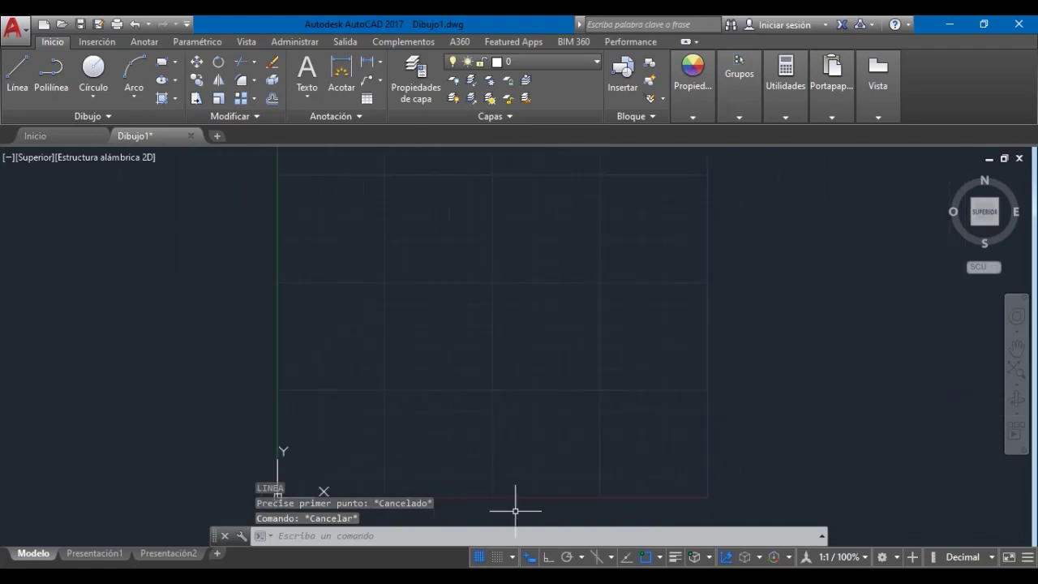
Step: Begin a line with dynamic input and lock its first point's X coordinate at 0, switching between the X and Y values
left_click(531, 558)
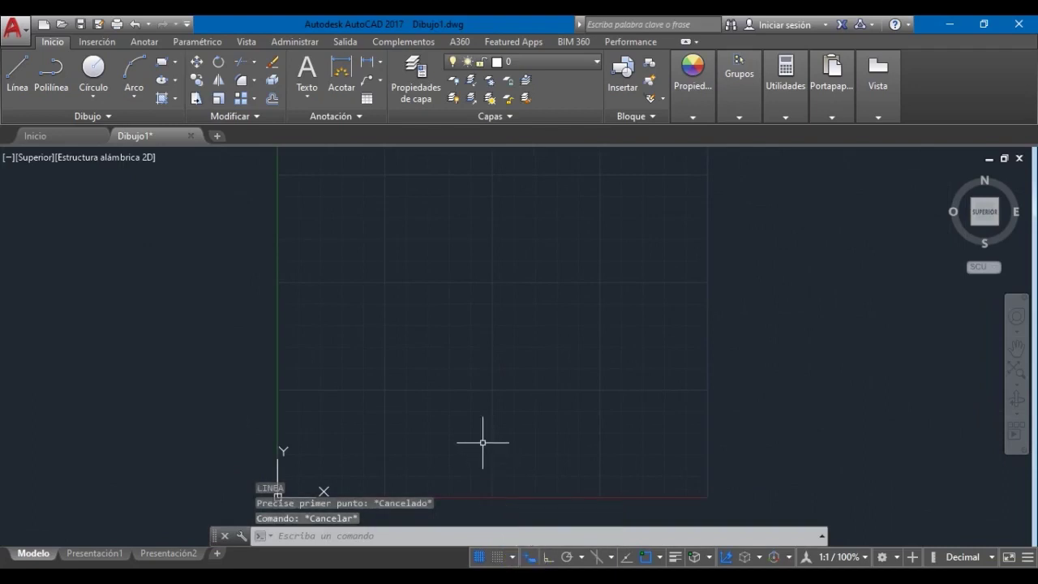
type("l")
key("Return")
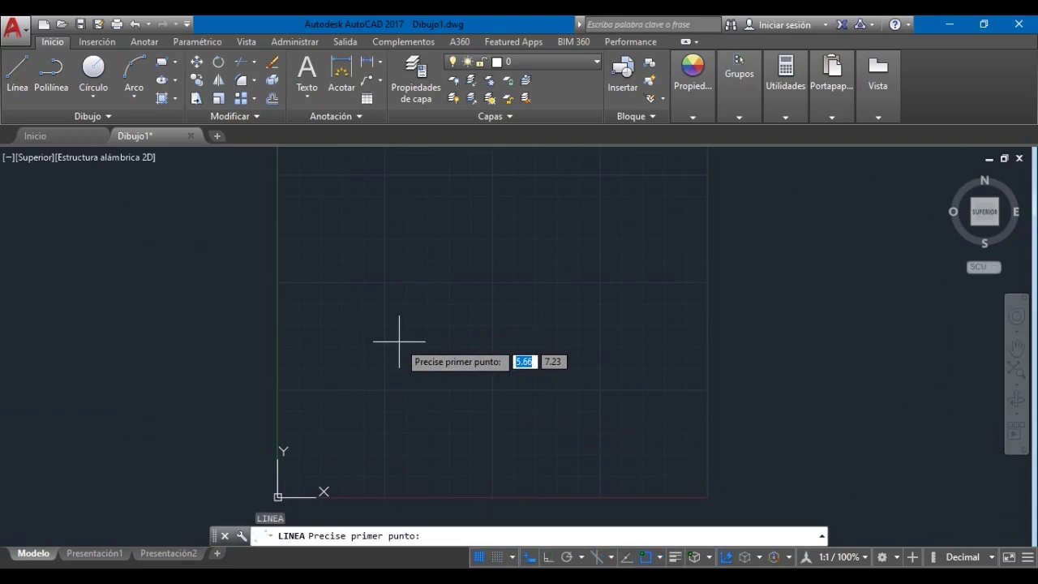
type("0")
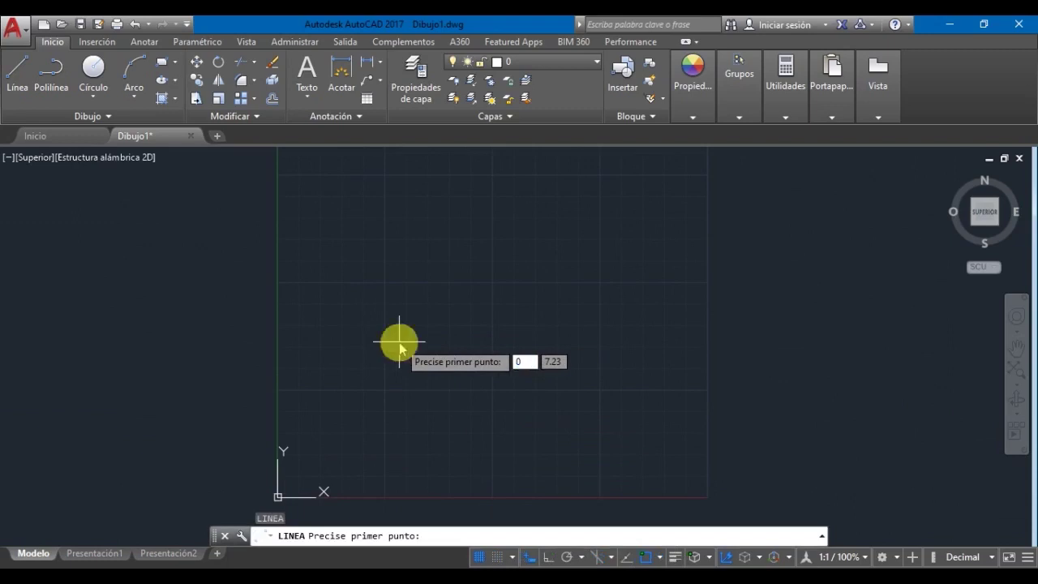
key("Tab")
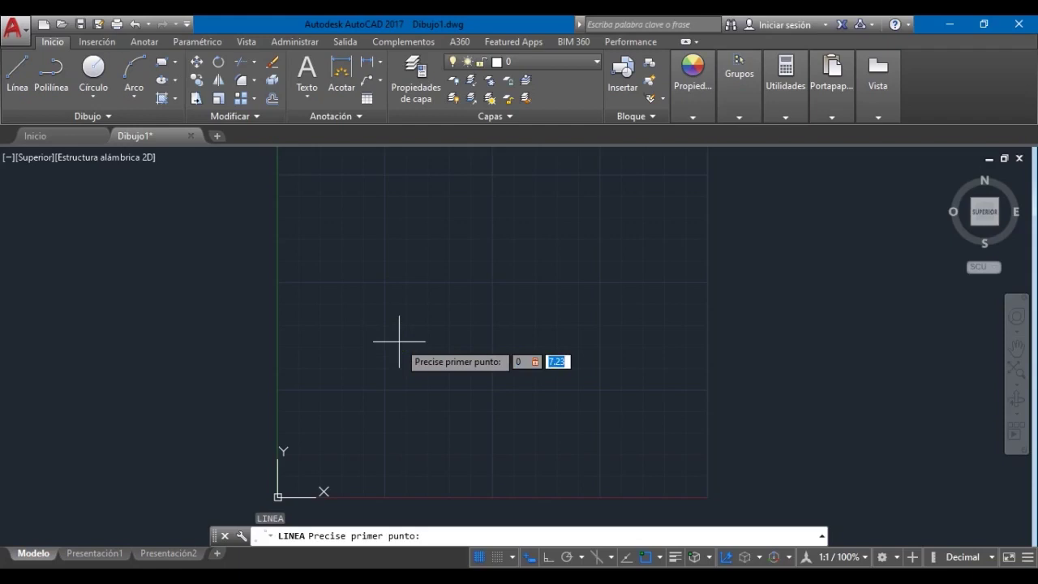
key("Tab")
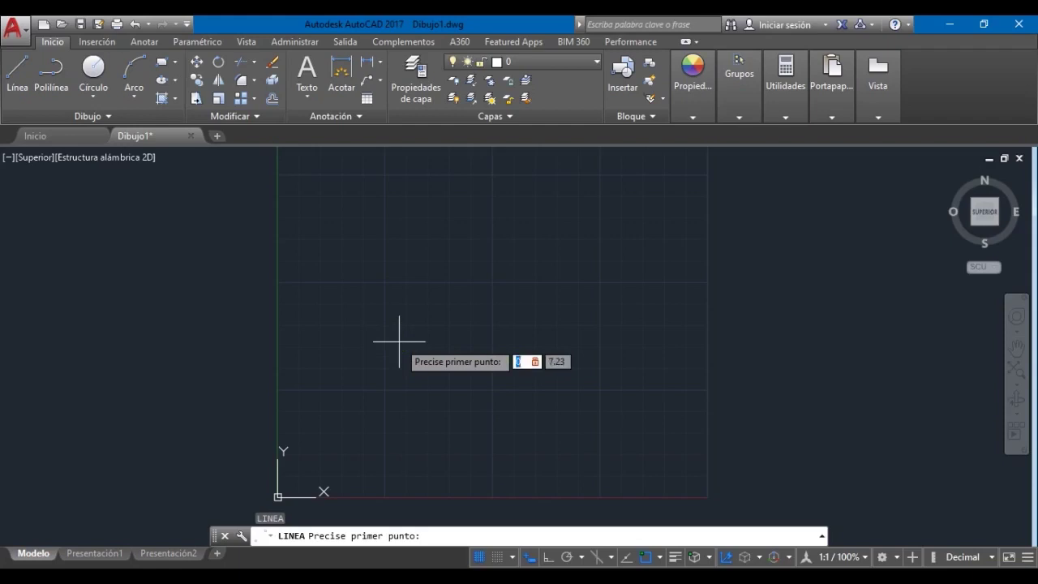
key("Tab")
key("Tab")
key("Tab")
key("Tab")
key("Tab")
key("Tab")
key("Tab")
key("Tab")
Step: Place the line's first point at X 0 and Y 0 through dynamic input, and cancel the line
left_click(399, 341)
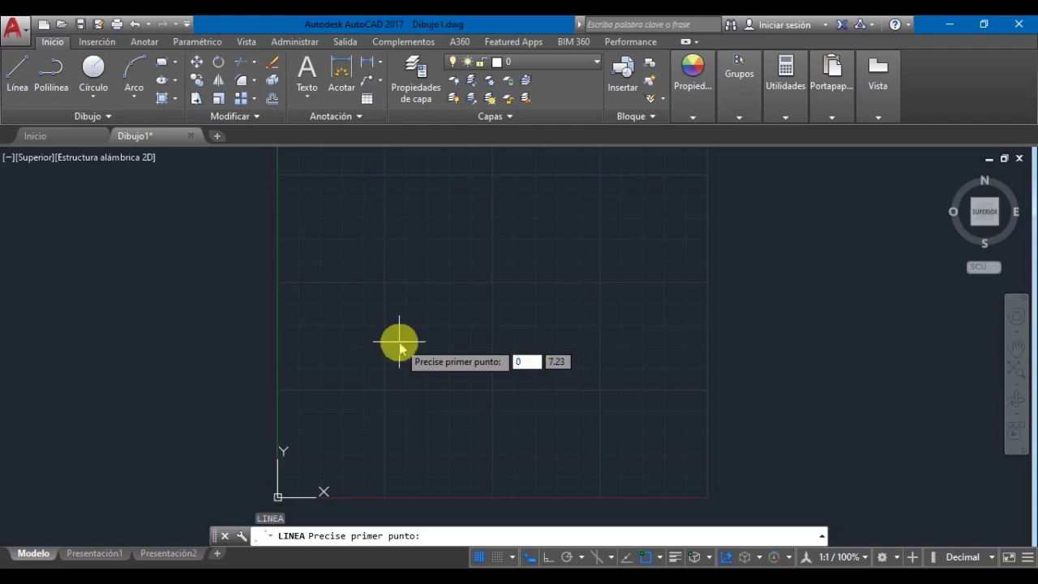
key("Tab")
left_click(399, 341)
type("0")
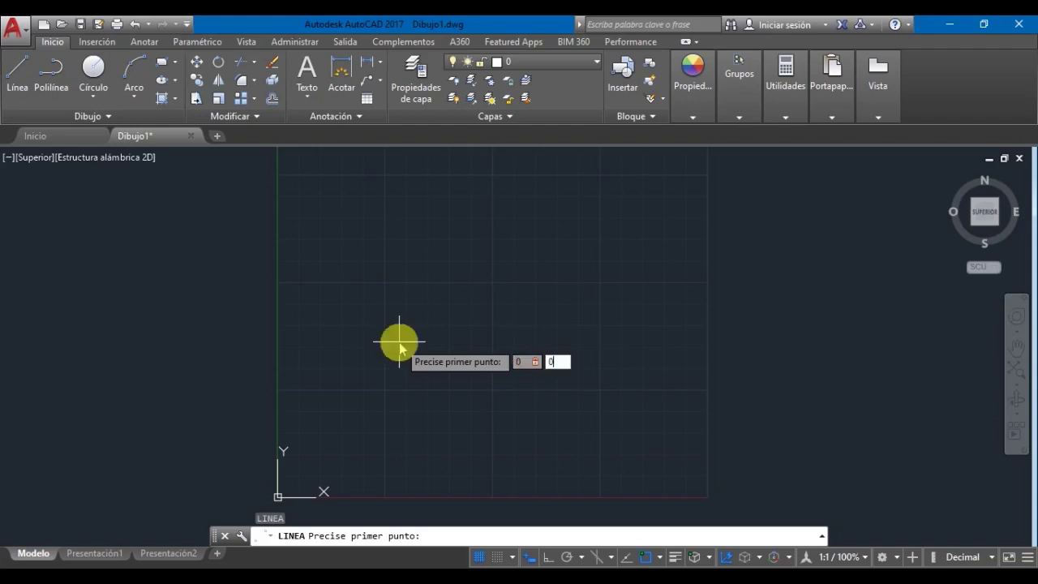
key("Return")
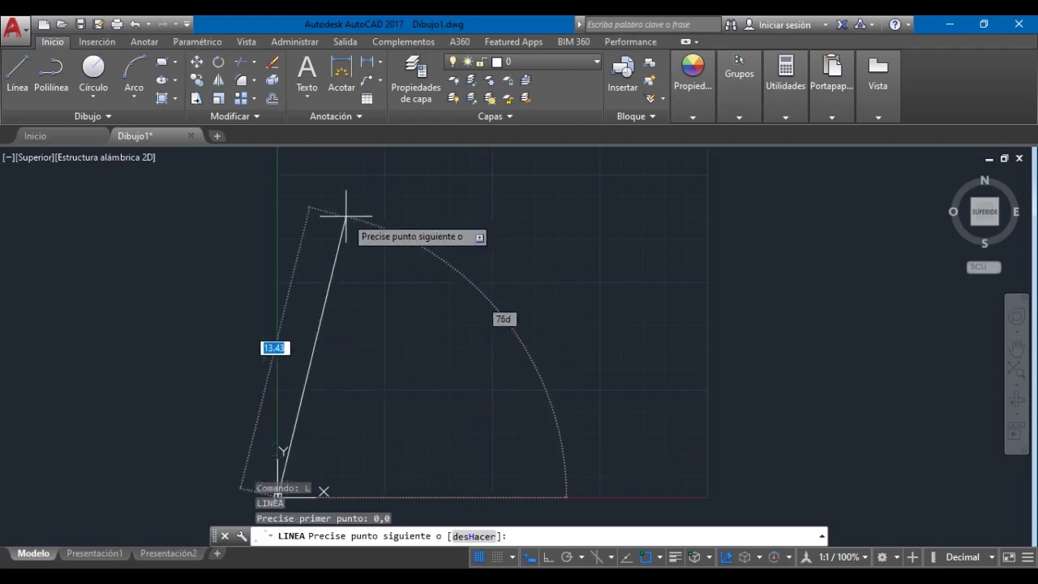
key("Escape")
Step: Try starting a line with dynamic input on and another with it off, cancel both, and turn dynamic input back on
right_click(566, 295)
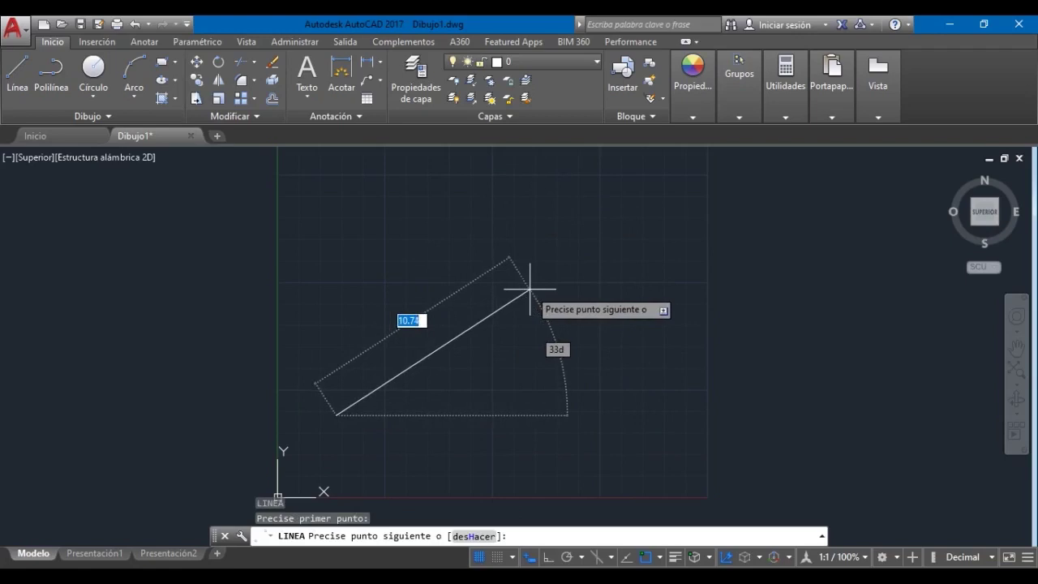
key("Escape")
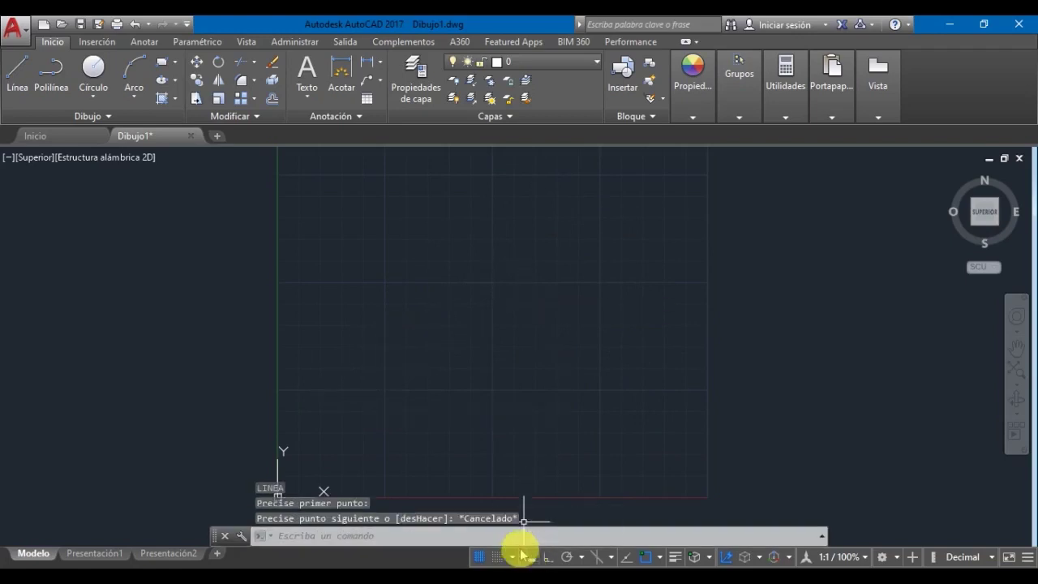
type("l")
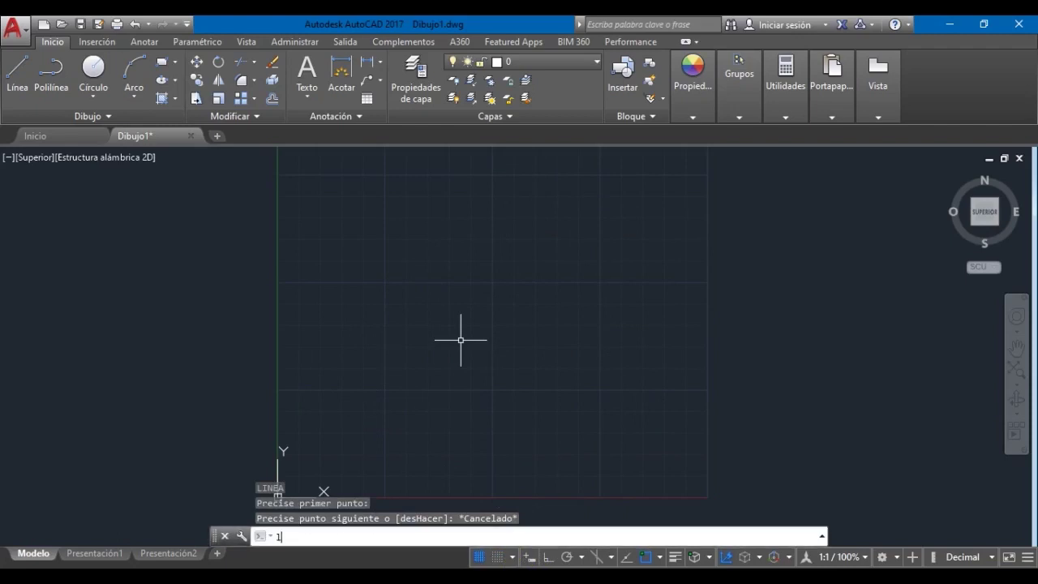
key("Return")
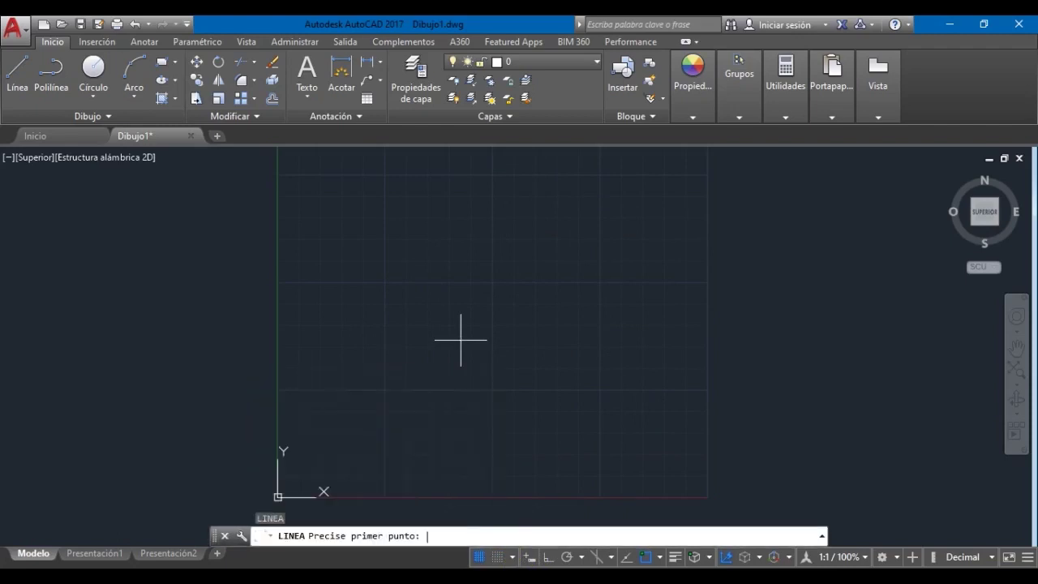
left_click(385, 378)
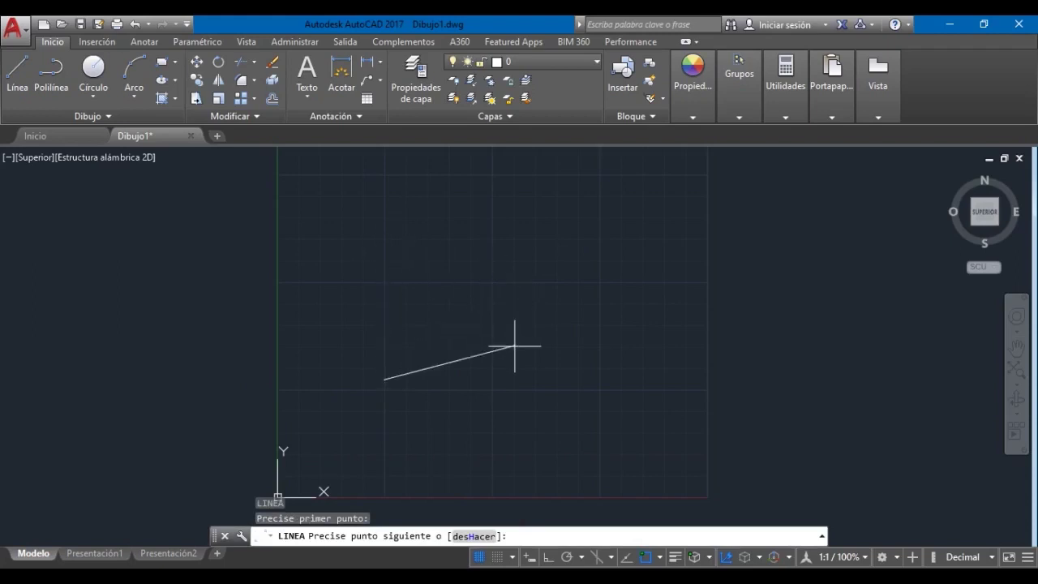
key("Escape")
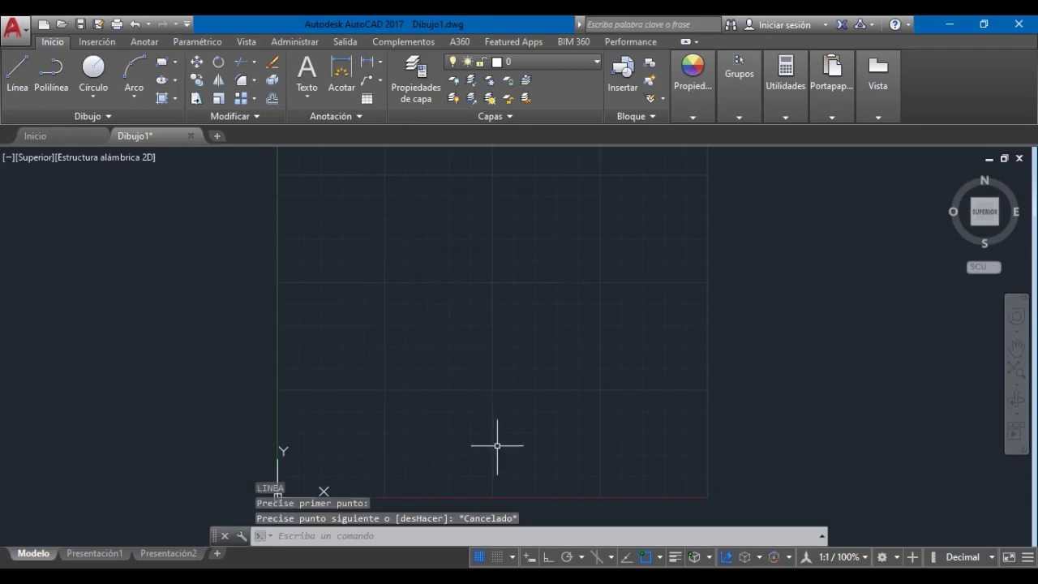
left_click(529, 558)
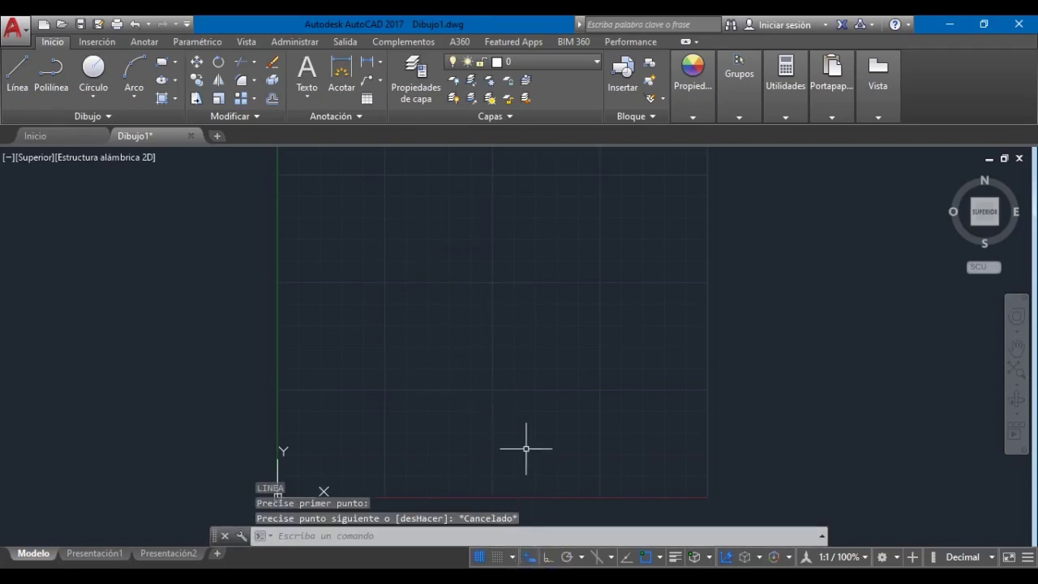
Step: Start a line, turn ortho mode on to try its horizontal and vertical constraint, then cancel the line and turn ortho off
right_click(526, 447)
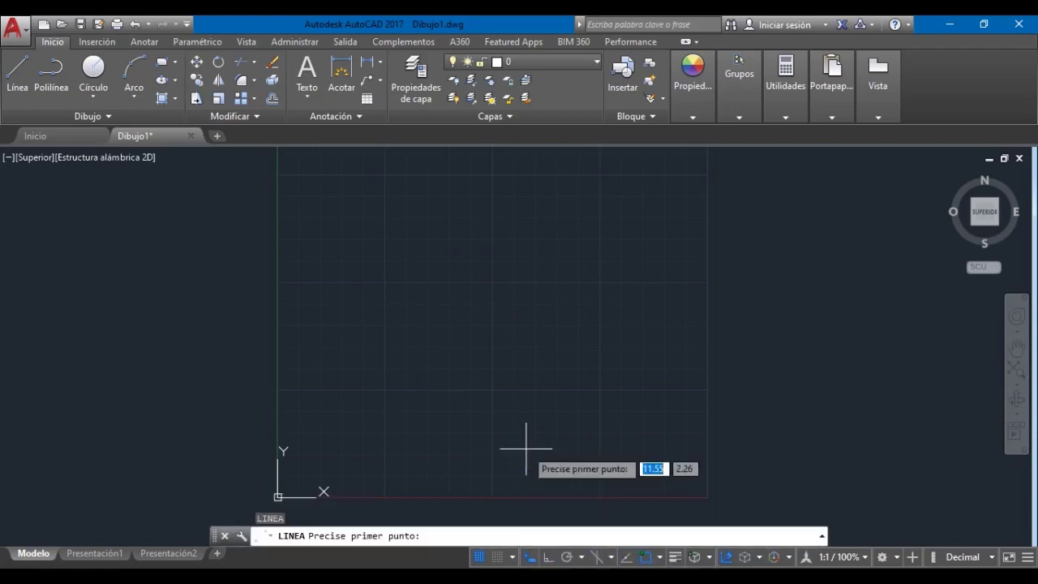
left_click(445, 353)
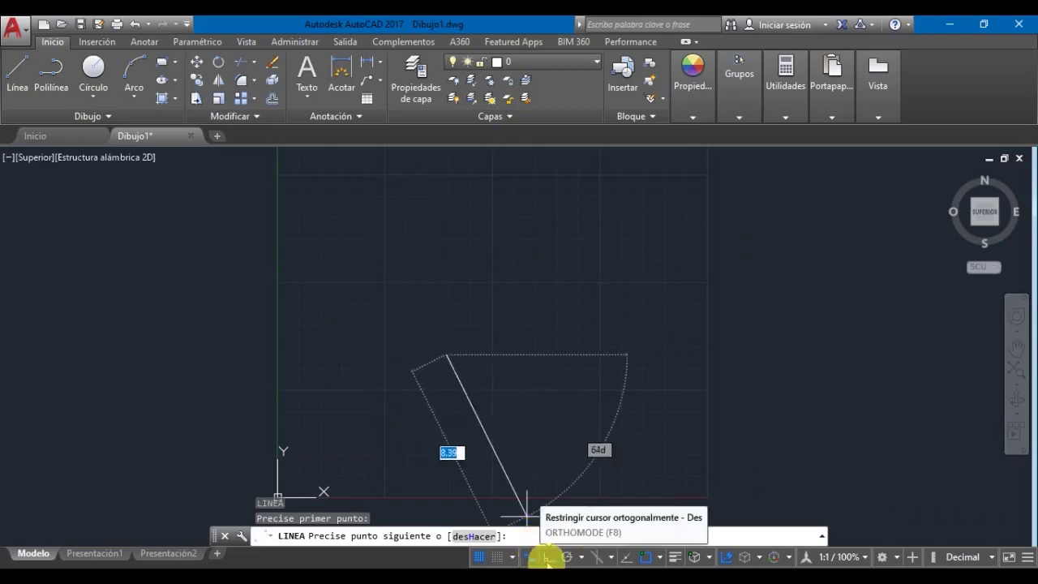
left_click(548, 557)
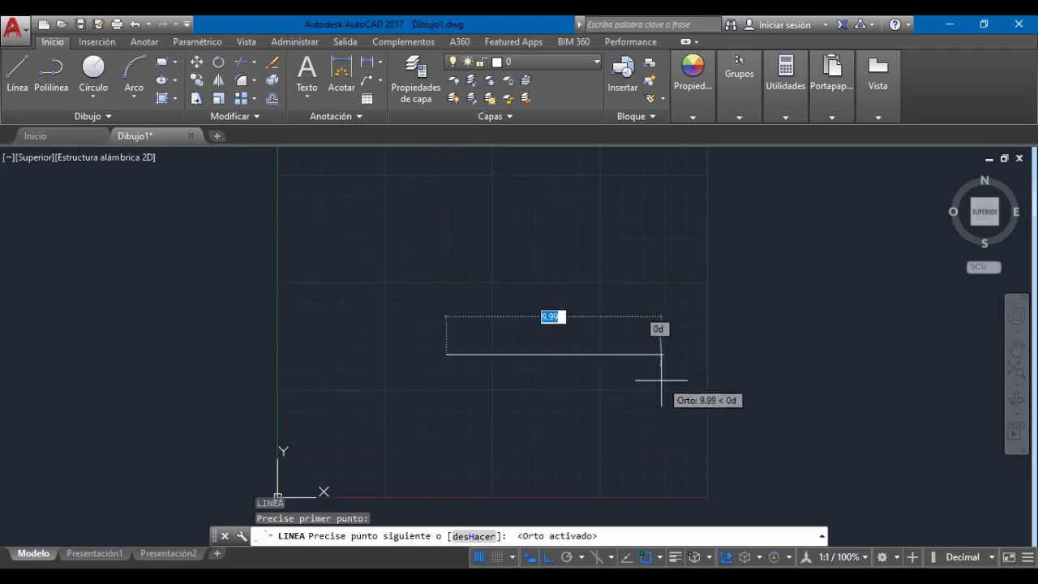
key("Escape")
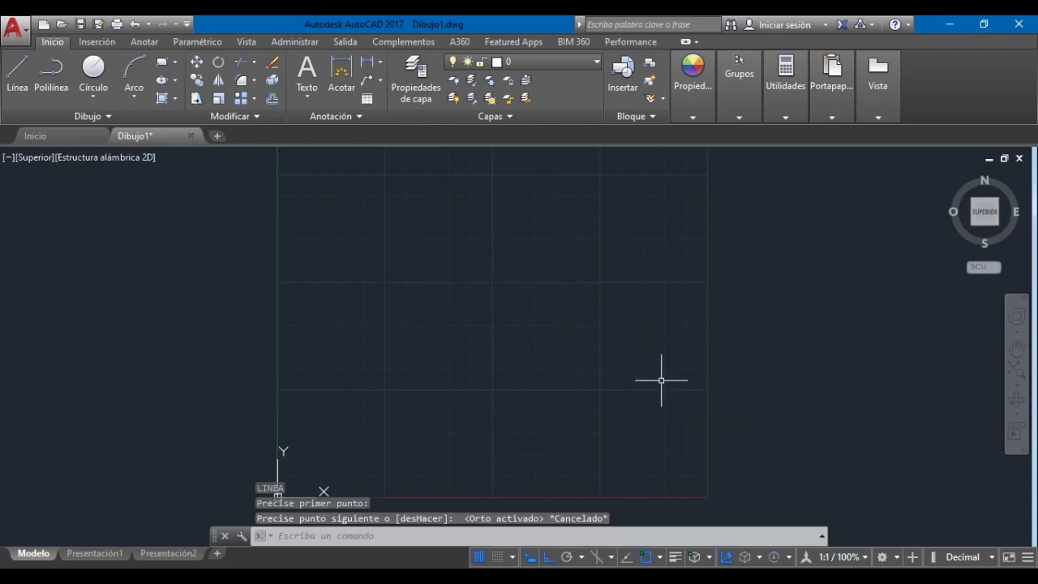
left_click(548, 558)
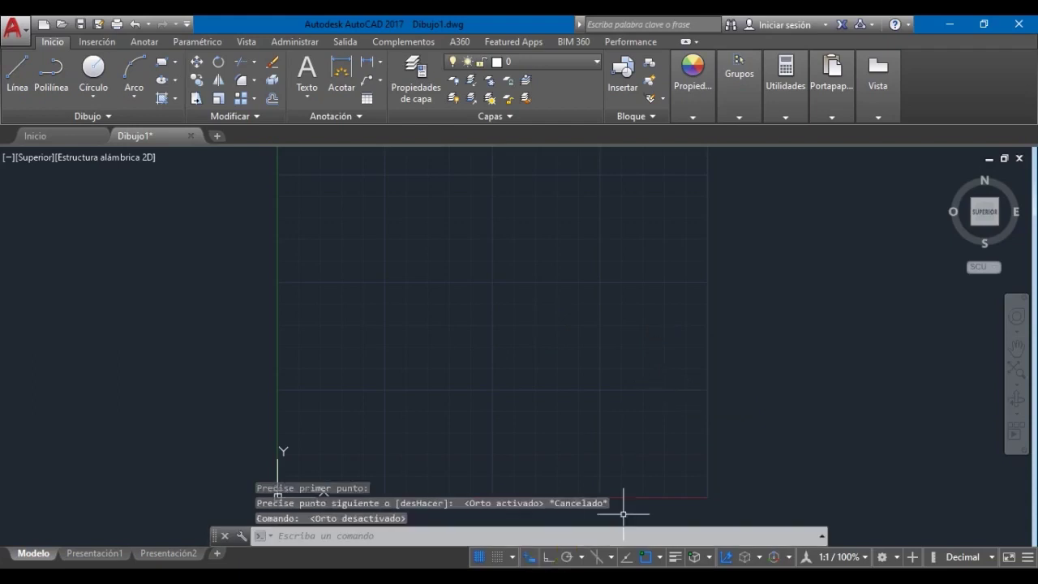
Step: Try a freely angled line with ortho mode off and cancel it
key("Return")
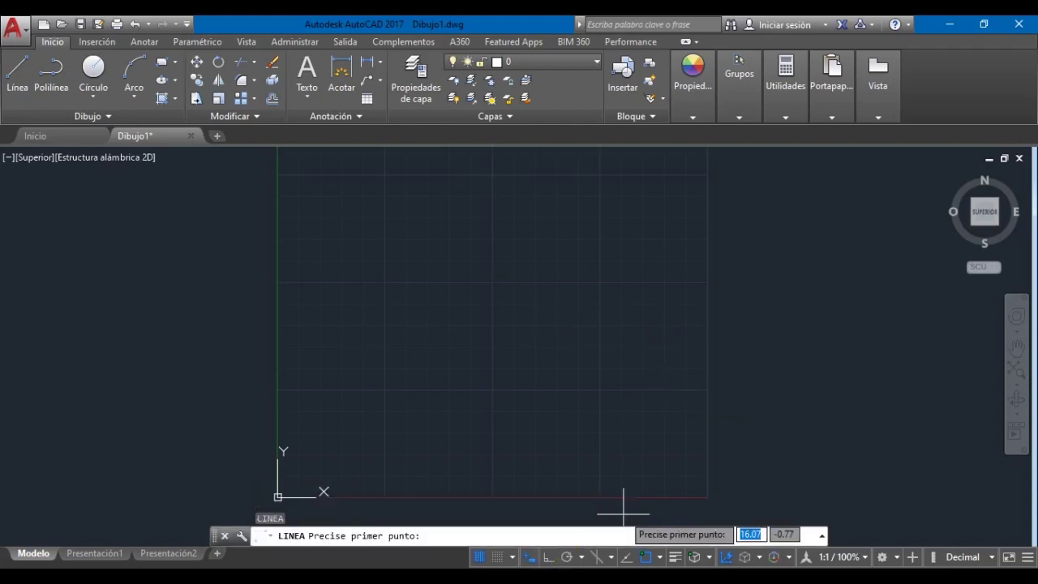
left_click(499, 329)
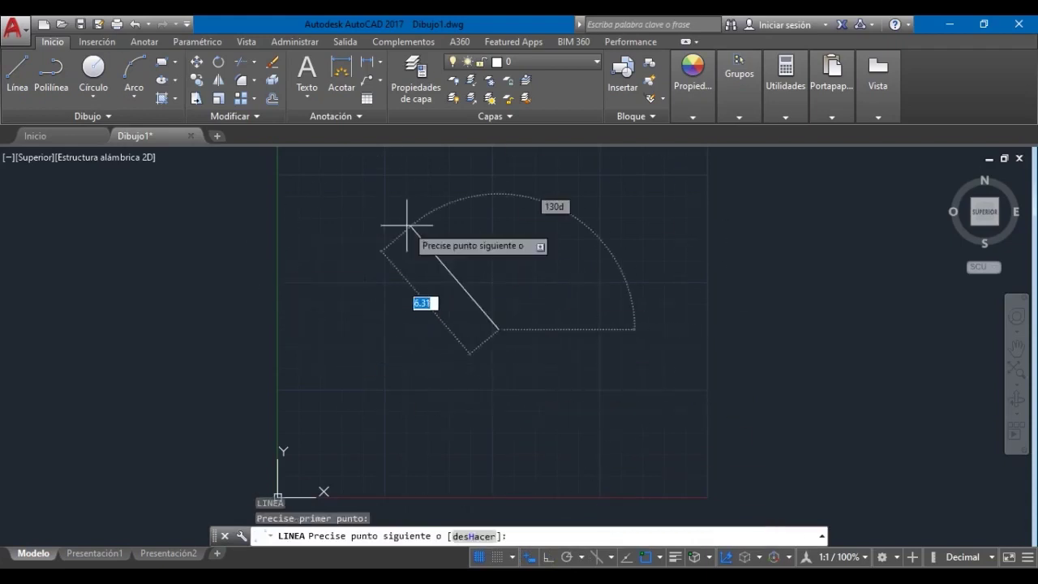
key("Escape")
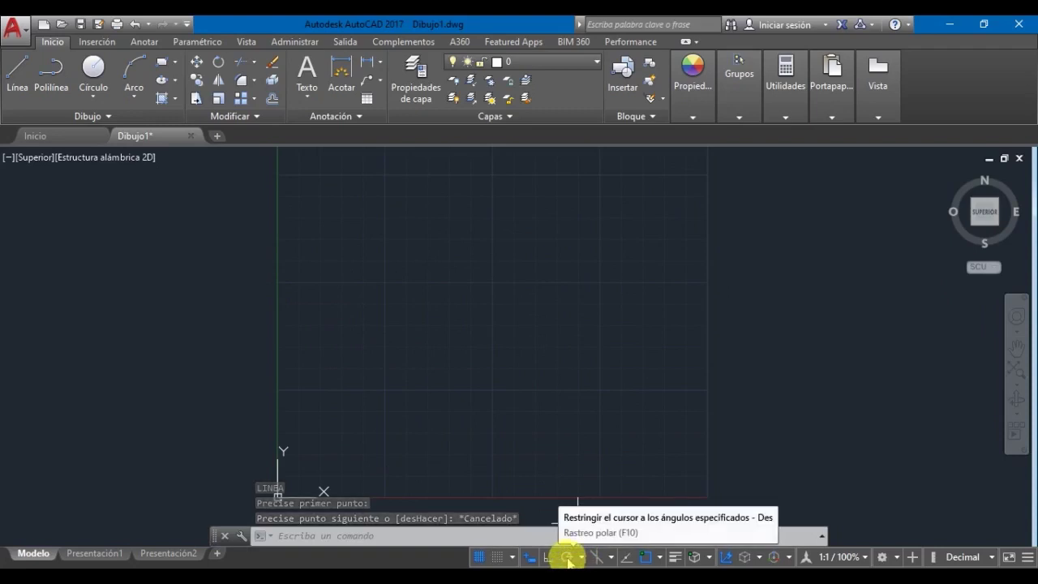
Step: Enable polar tracking at 45-degree increments and draw one slanted line in the middle of the grid
left_click(581, 558)
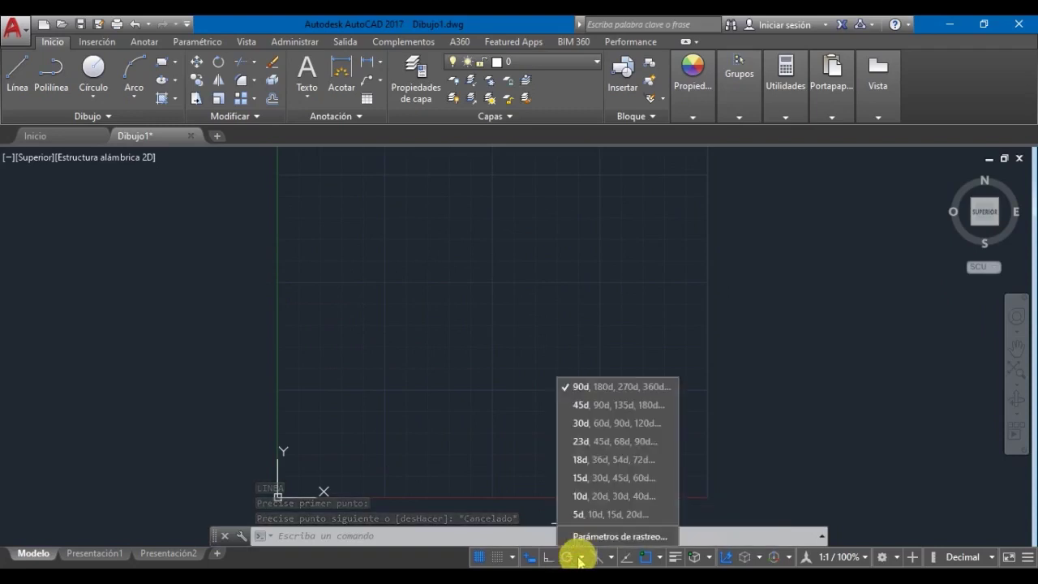
left_click(586, 404)
type("l")
key("Return")
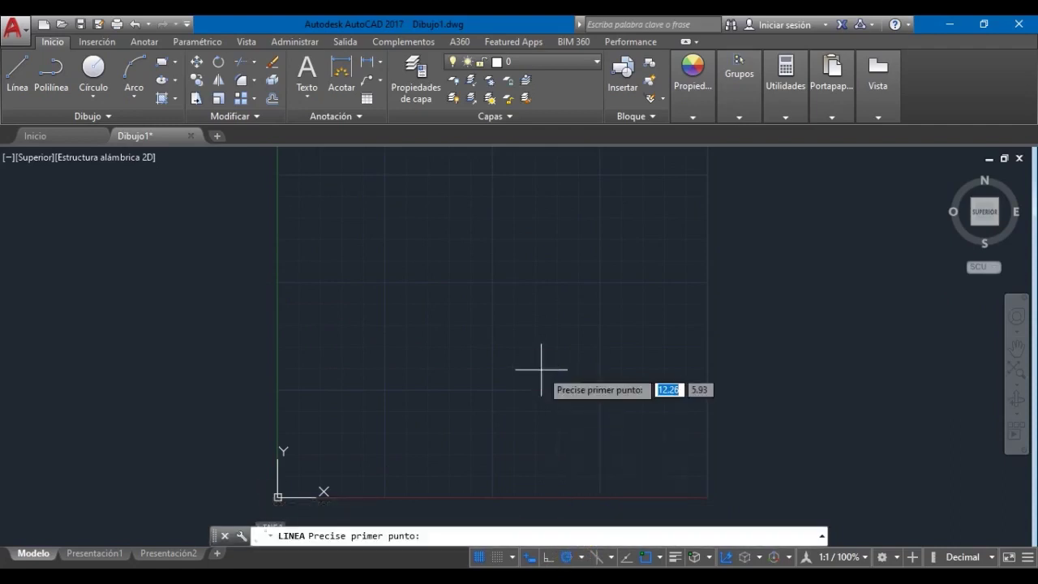
left_click(451, 351)
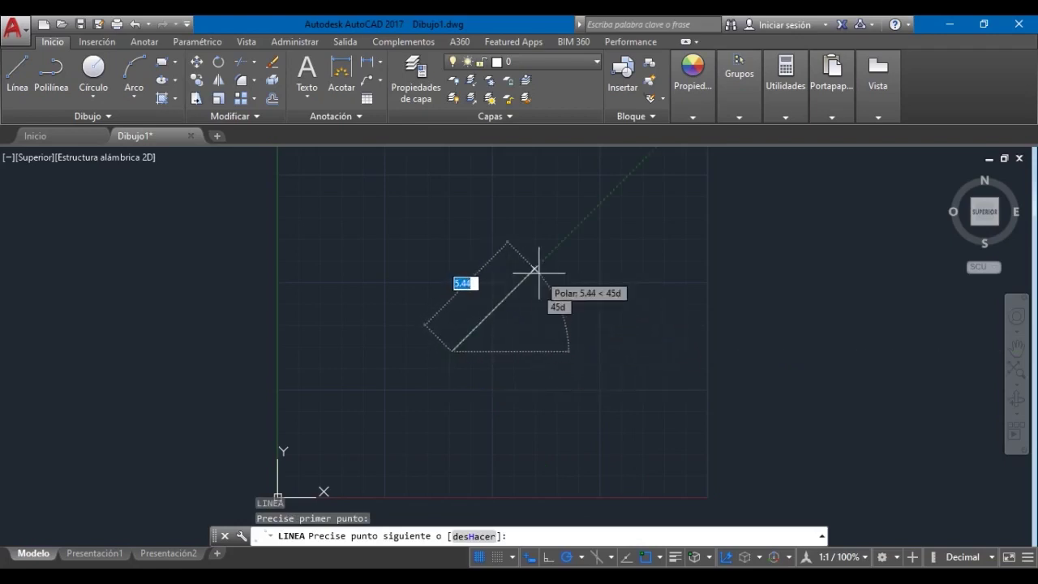
left_click(355, 302)
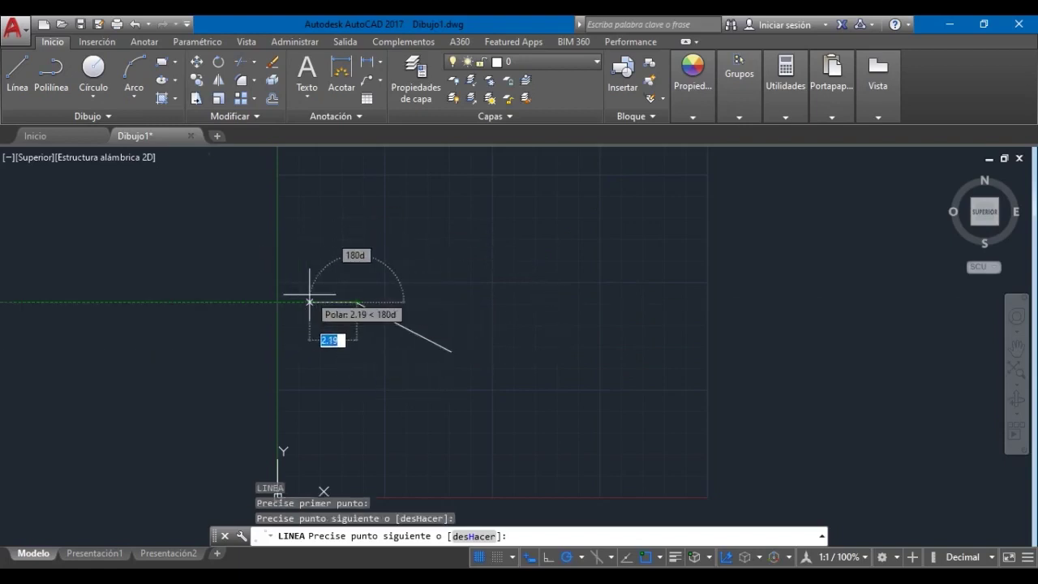
key("Escape")
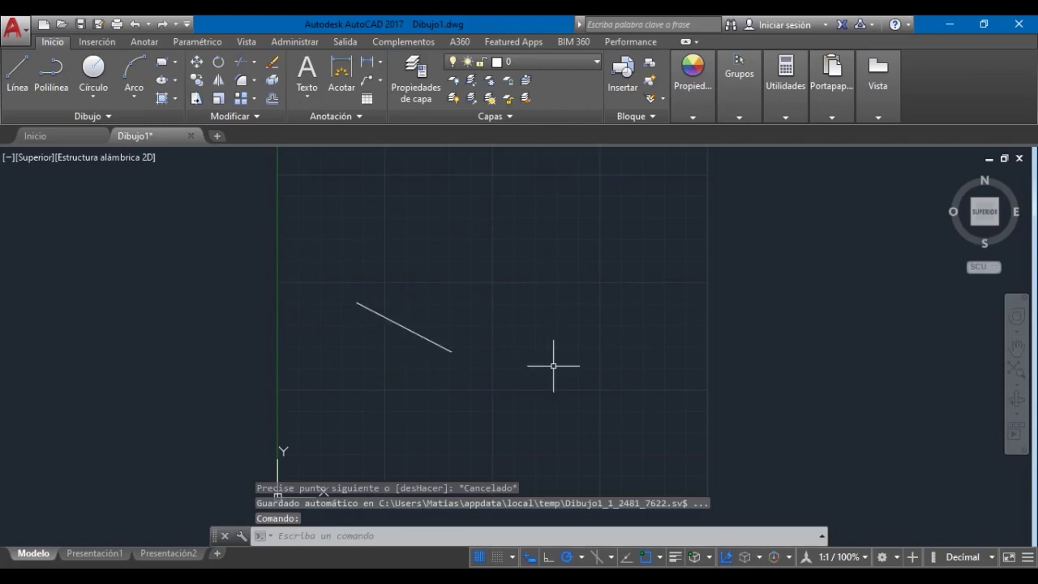
Step: Try another line beside the slanted one, following the 135-degree polar tracking angle, and cancel it
key("Return")
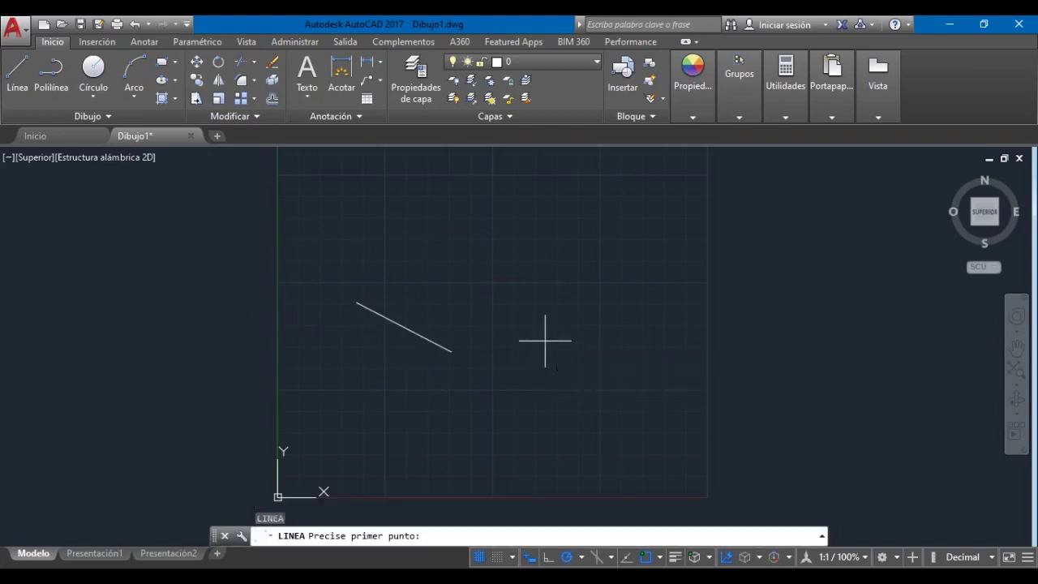
left_click(545, 340)
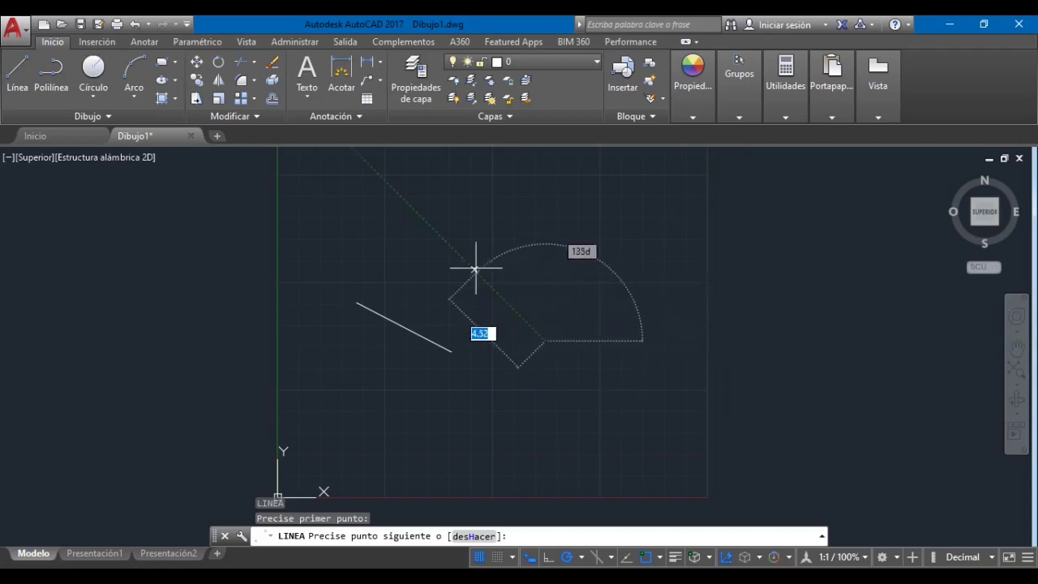
key("Escape")
Step: Erase the slanted line and turn polar tracking off
left_click(515, 396)
left_click(337, 254)
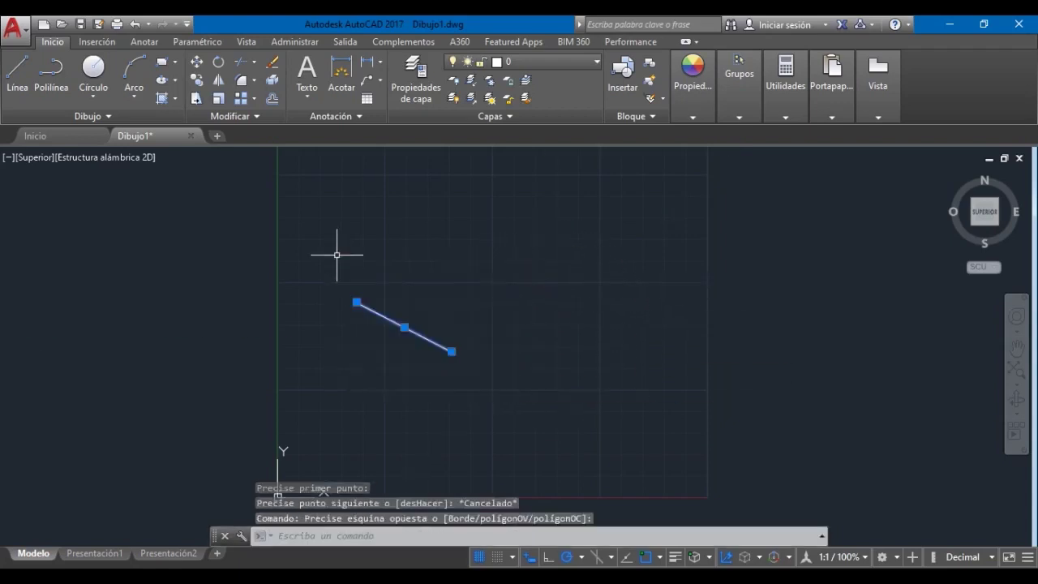
key("Delete")
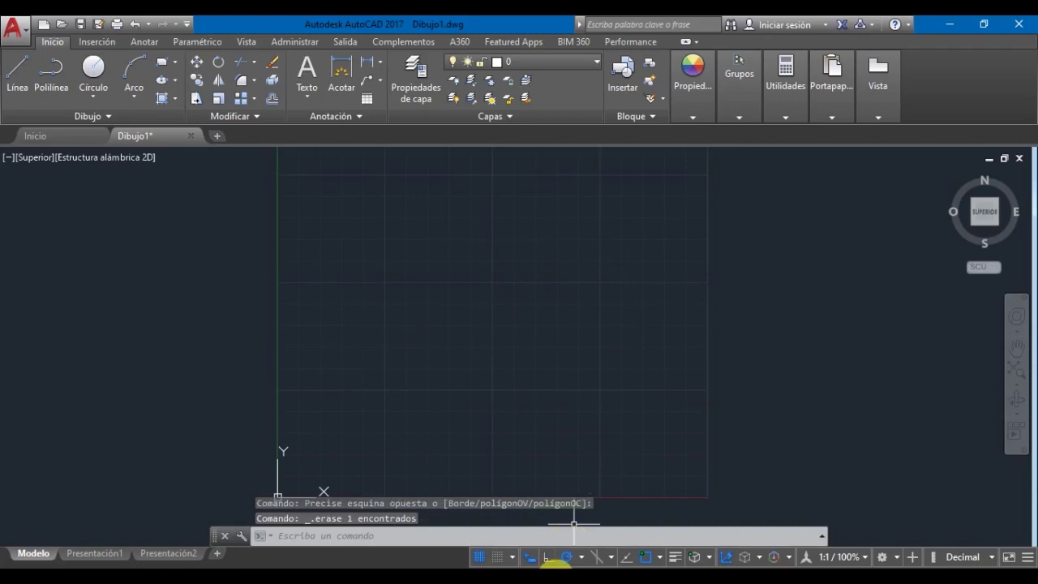
left_click(566, 557)
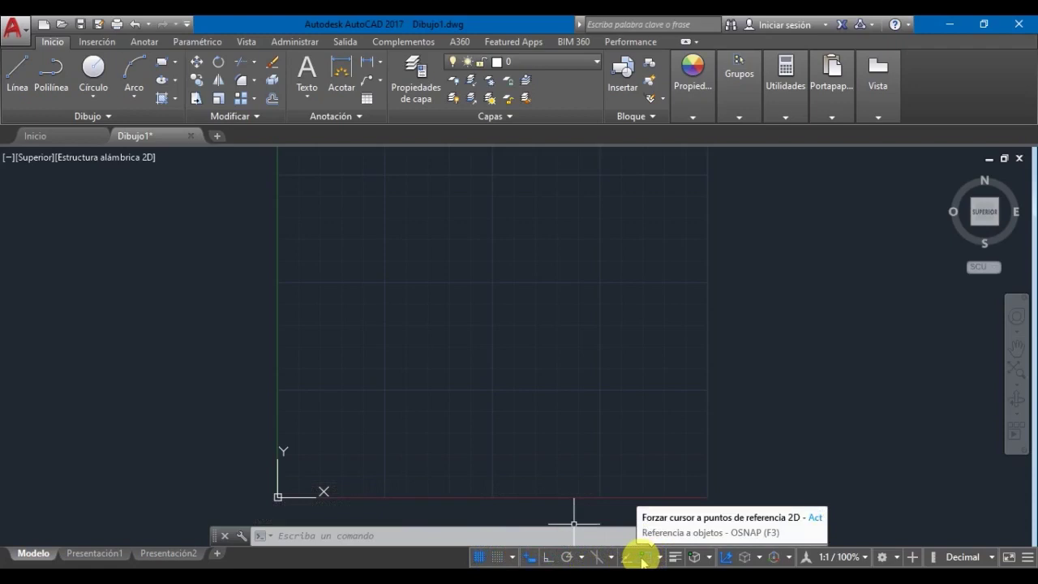
Step: Draw a rectangle about 10 units wide inside the grid, with its upper-left corner at about X 4.25, Y 13.05
left_click(642, 558)
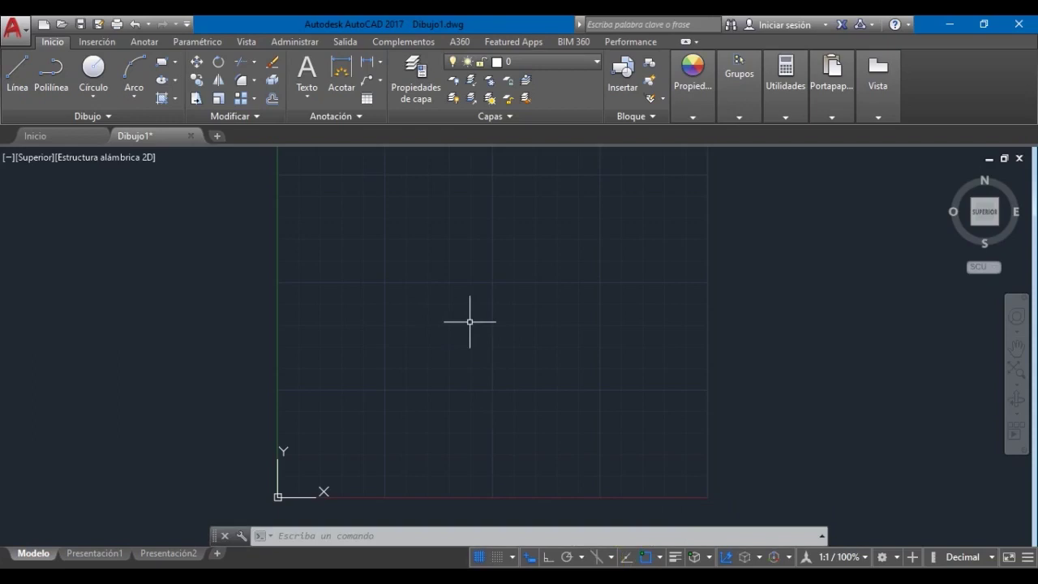
type("re")
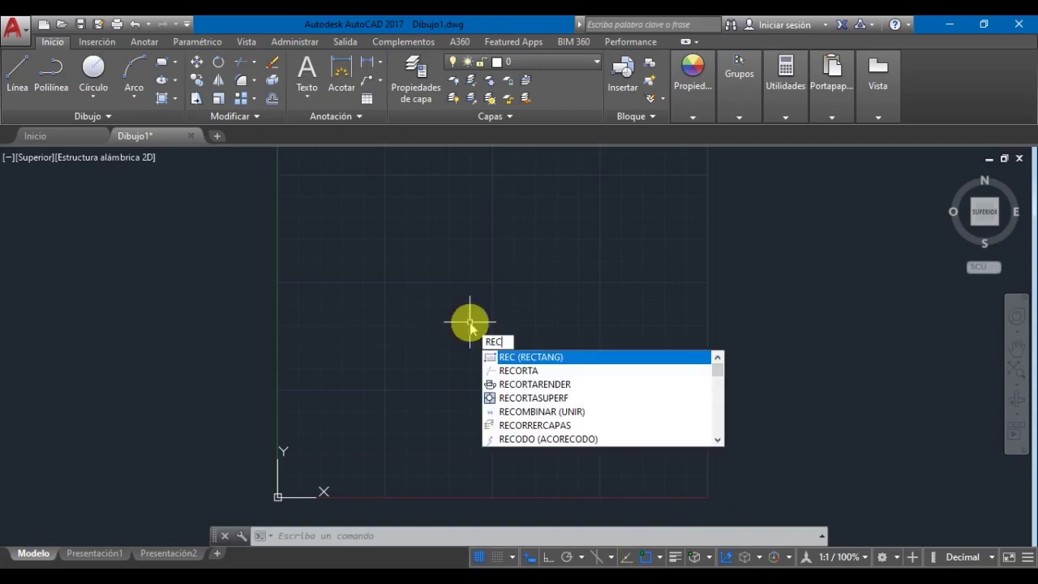
key("Return")
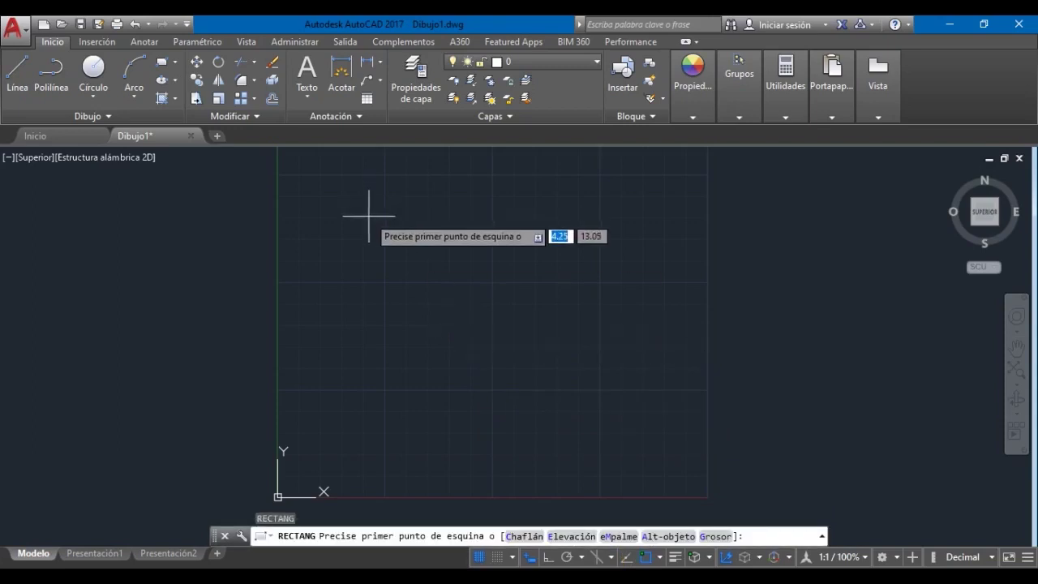
left_click(369, 216)
left_click(584, 406)
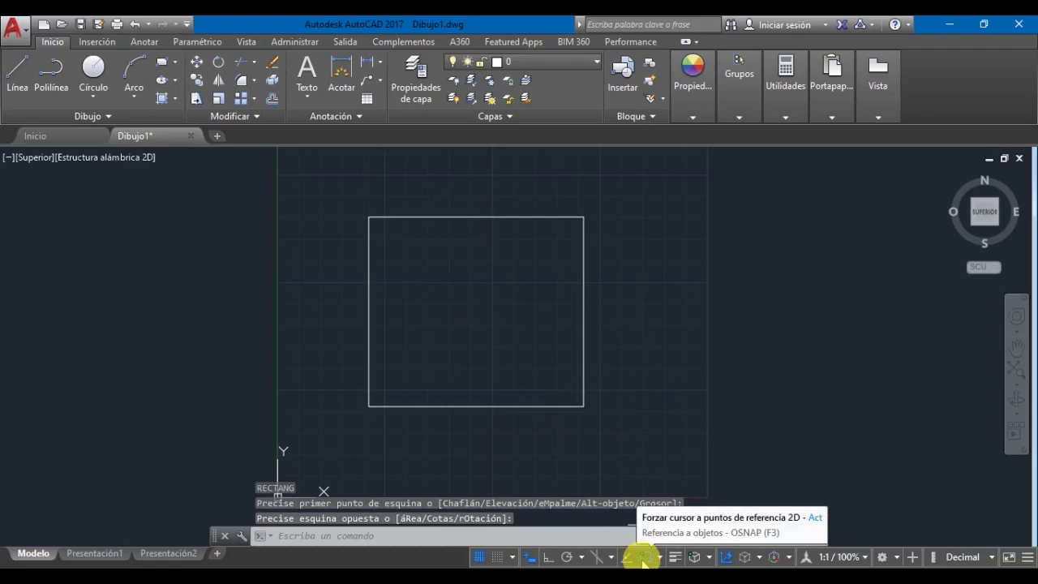
Step: Try starting a line from the rectangle's upper-right corner using the endpoint object snap, and cancel it
left_click(643, 558)
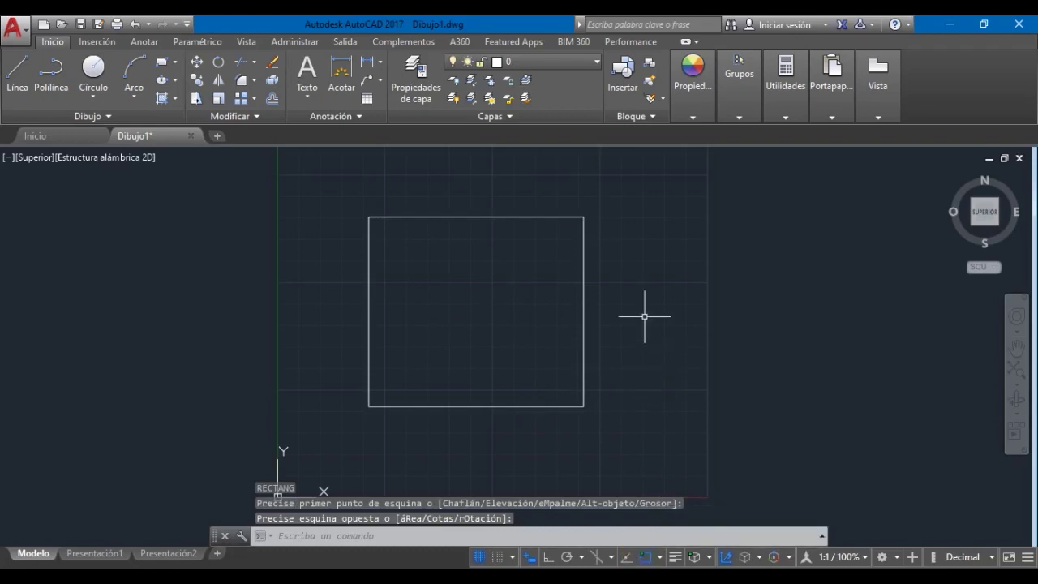
type("l")
key("Return")
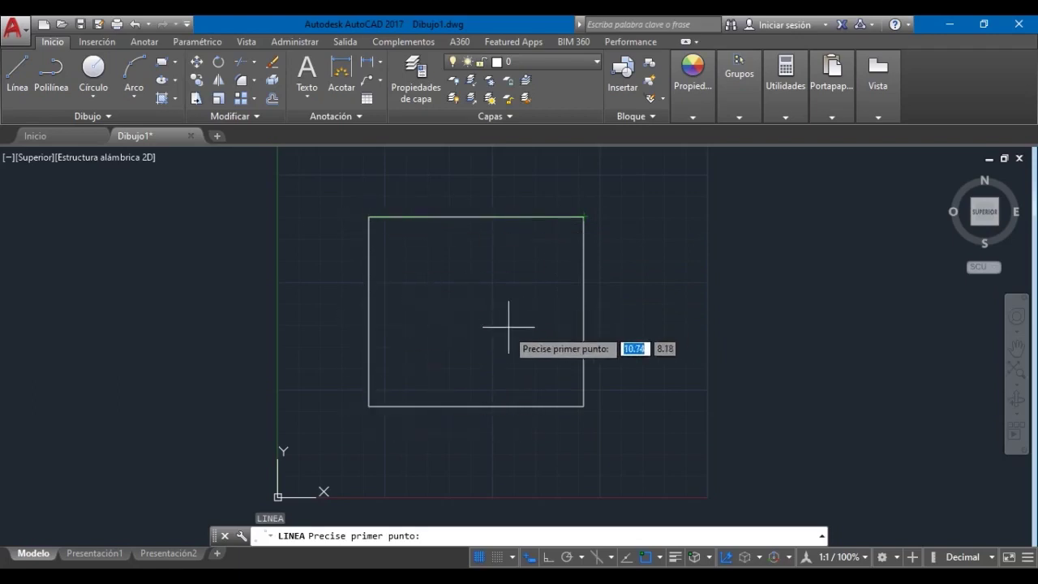
mouse_move(584, 216)
middle_mouse_down()
mouse_move(499, 265)
mouse_move(479, 292)
middle_mouse_up()
scroll(499, 272, "up", 5)
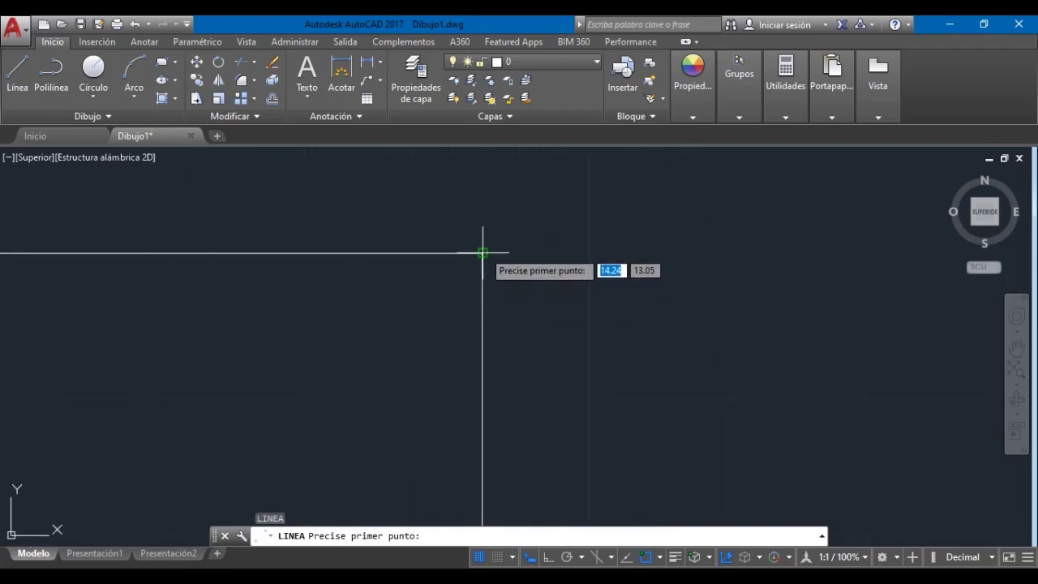
left_click(482, 254)
key("Escape")
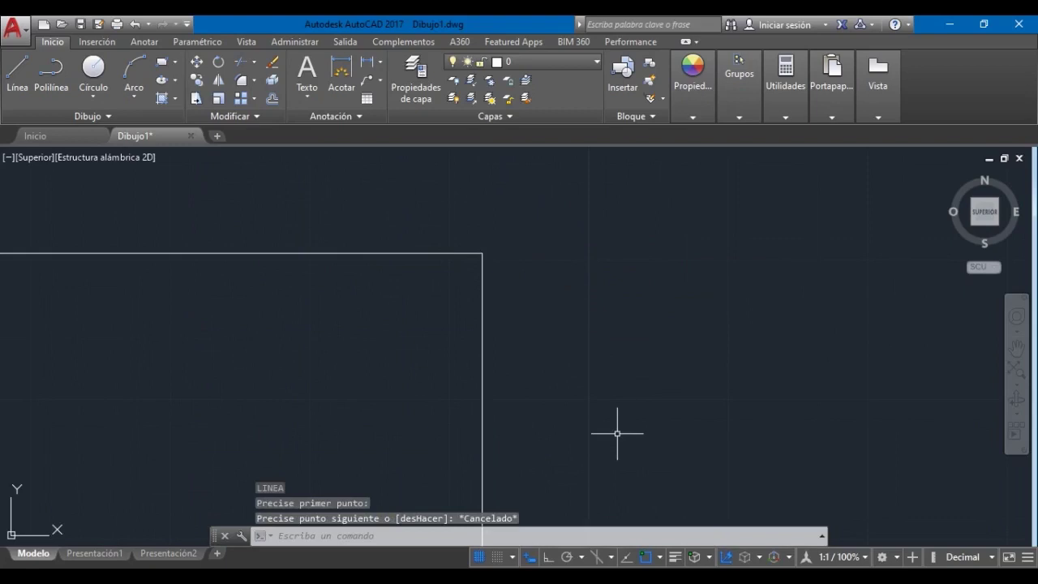
Step: Turn object snap off and draw a slightly rising line outward from the rectangle's upper-right corner, placing its start by eye
key("F3")
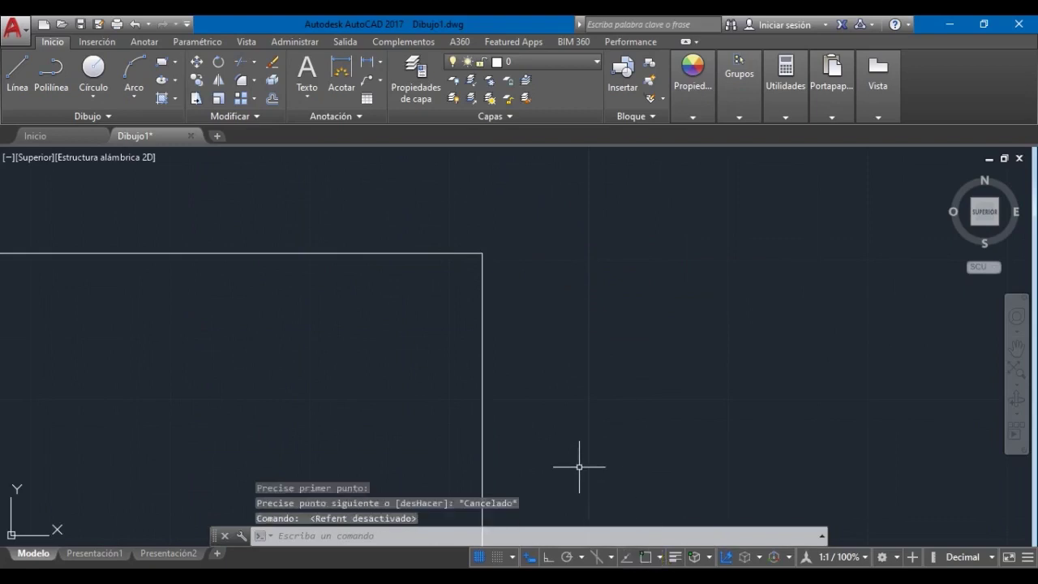
type("l")
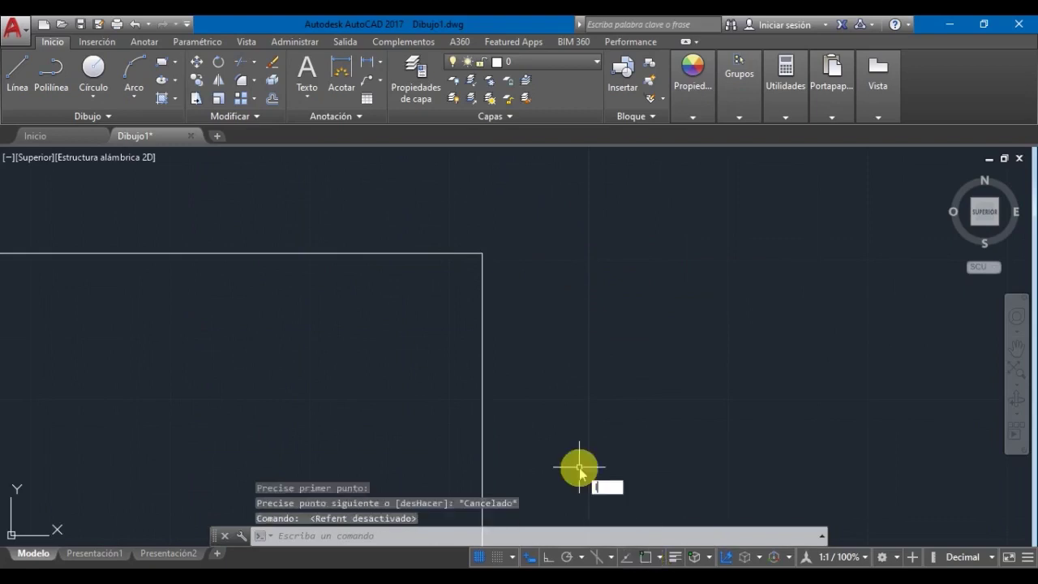
key("Return")
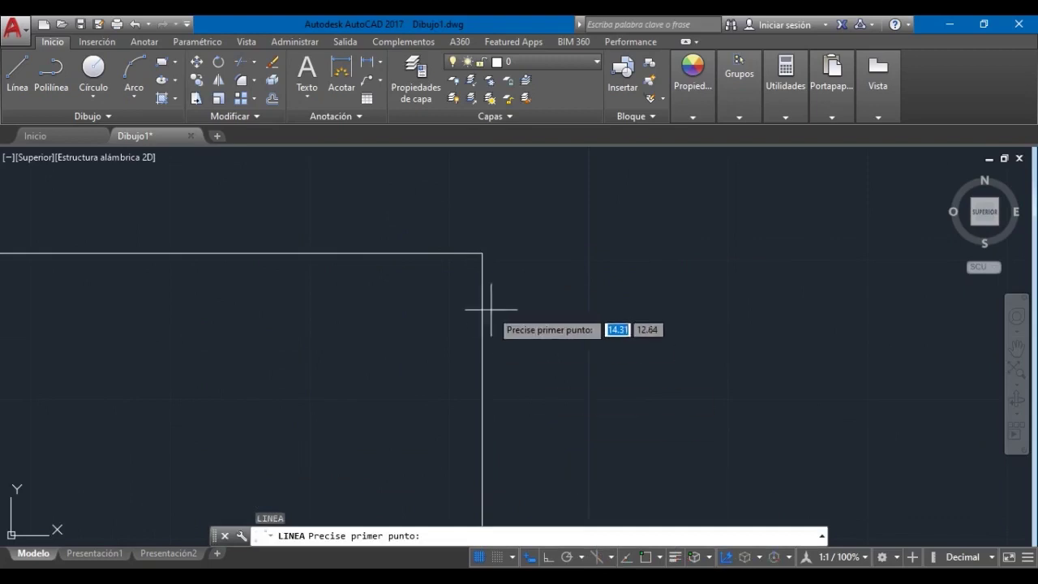
left_click(482, 253)
left_click(745, 234)
key("Escape")
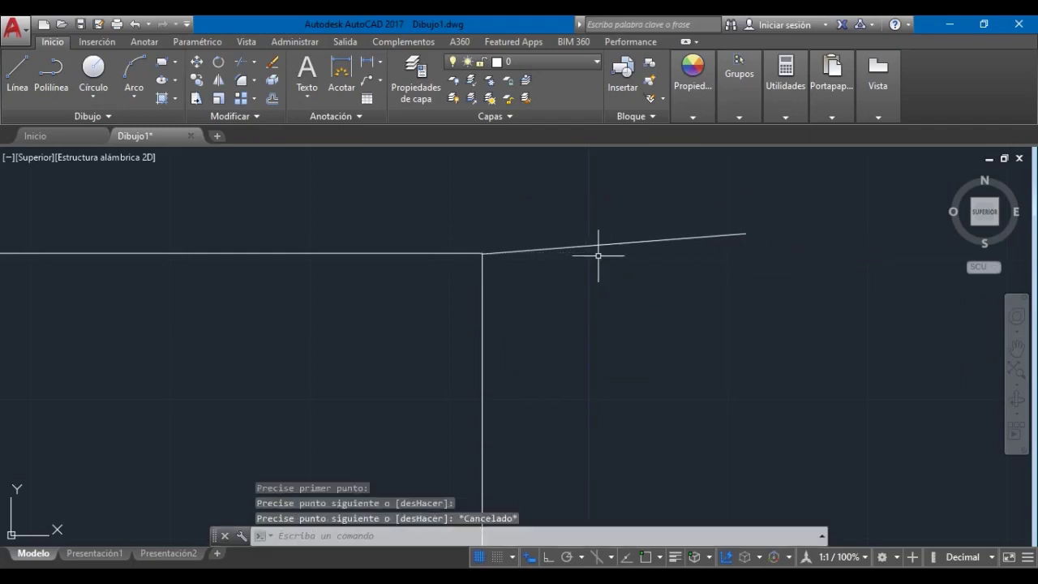
Step: Examine up close how the start of the line drawn without object snap meets the rectangle's upper-right corner
scroll(487, 246, "up", 5)
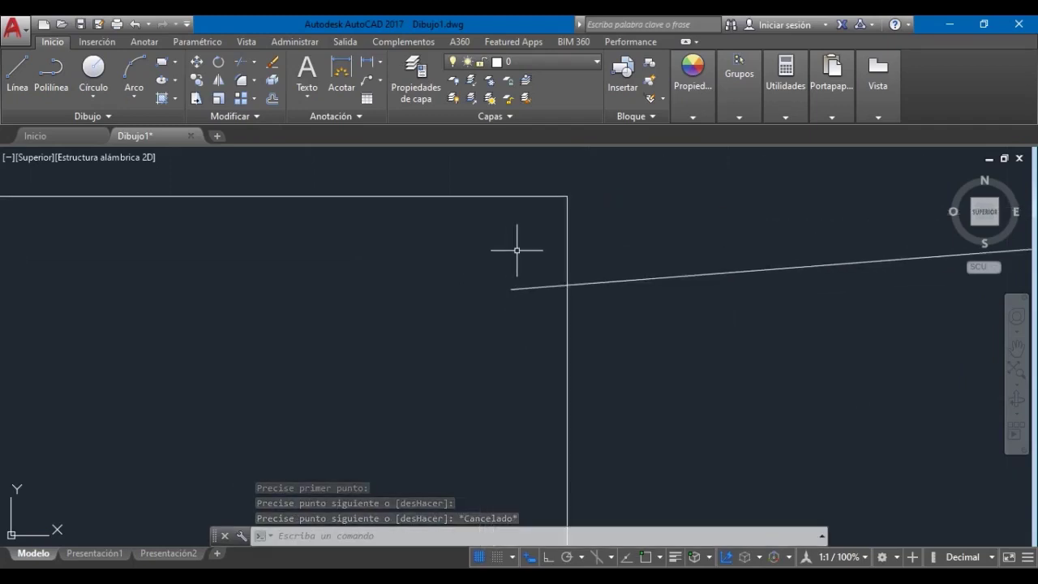
scroll(598, 274, "up", 3)
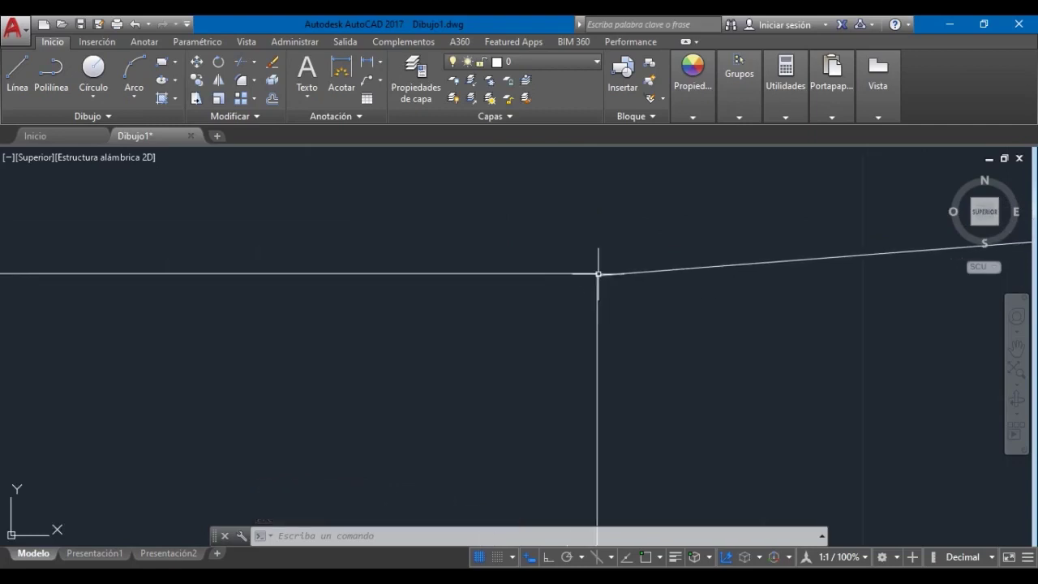
scroll(552, 293, "down", 6)
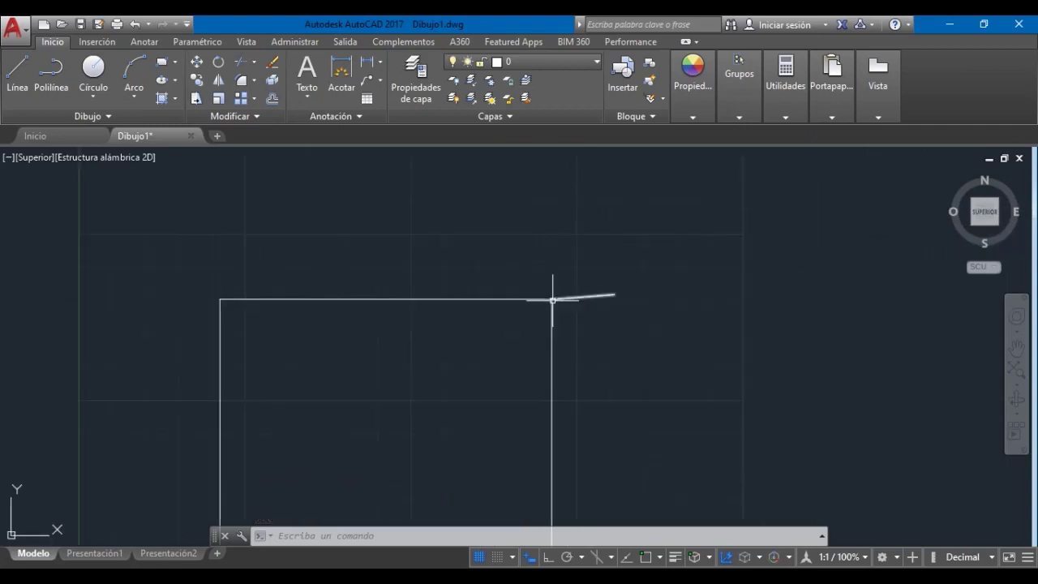
middle_click_drag(567, 342, 538, 325)
scroll(527, 291, "up", 4)
middle_click_drag(421, 370, 373, 424)
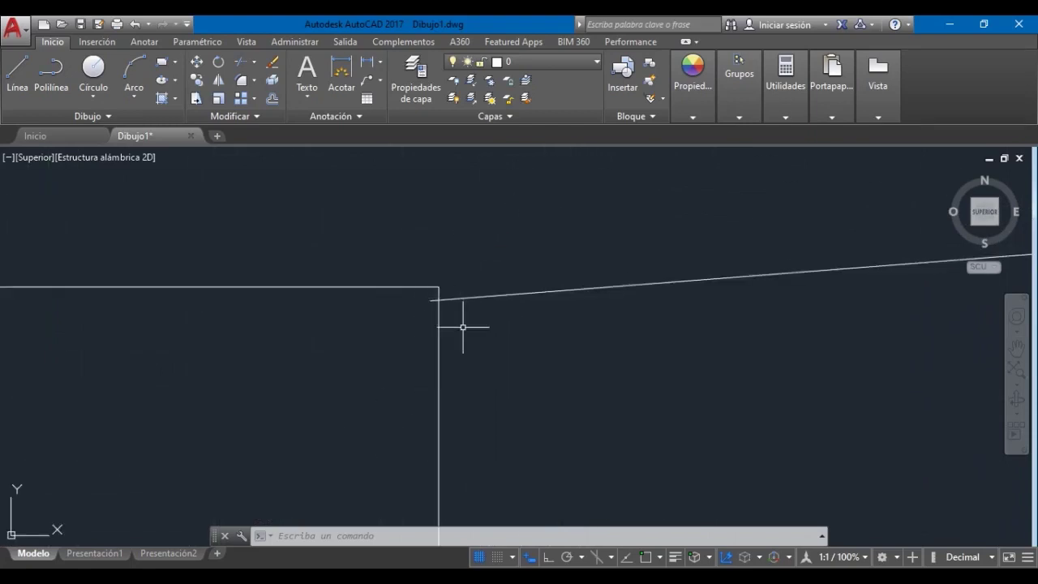
middle_click_drag(459, 328, 427, 301)
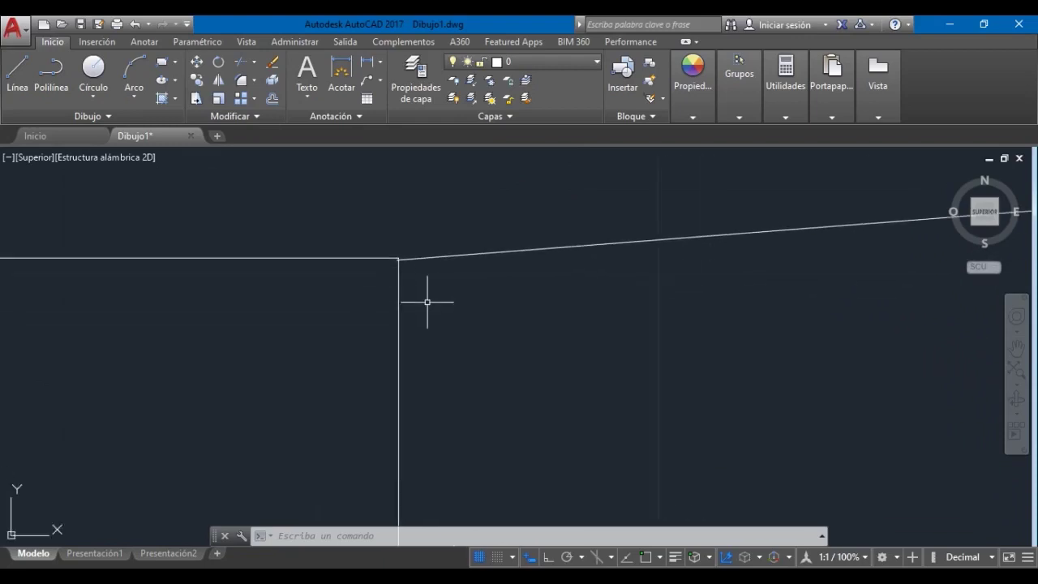
Step: Erase the rectangle and the slightly rising line together using a crossing selection
left_click(456, 327)
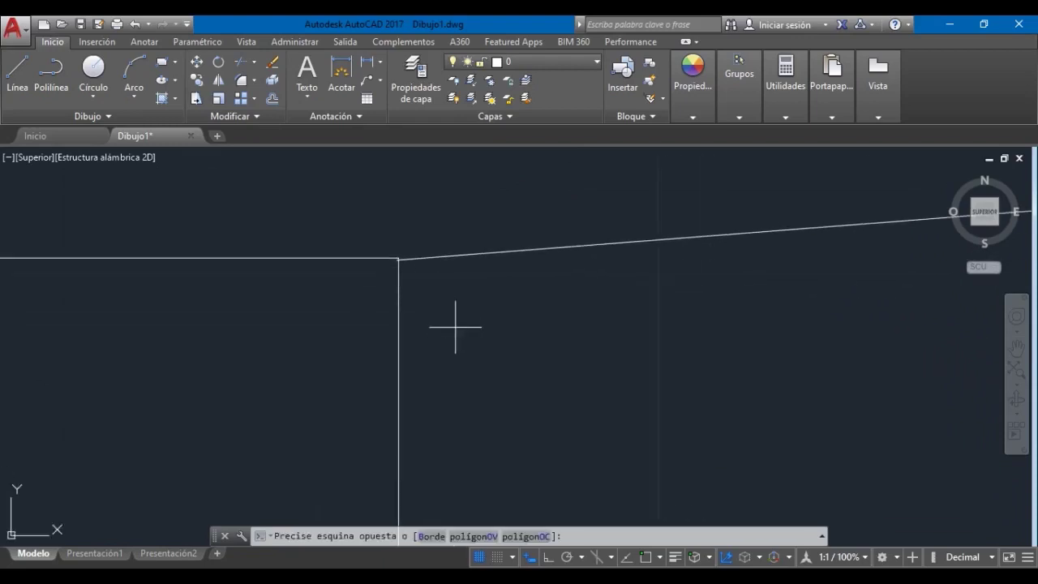
left_click(345, 230)
key("Delete")
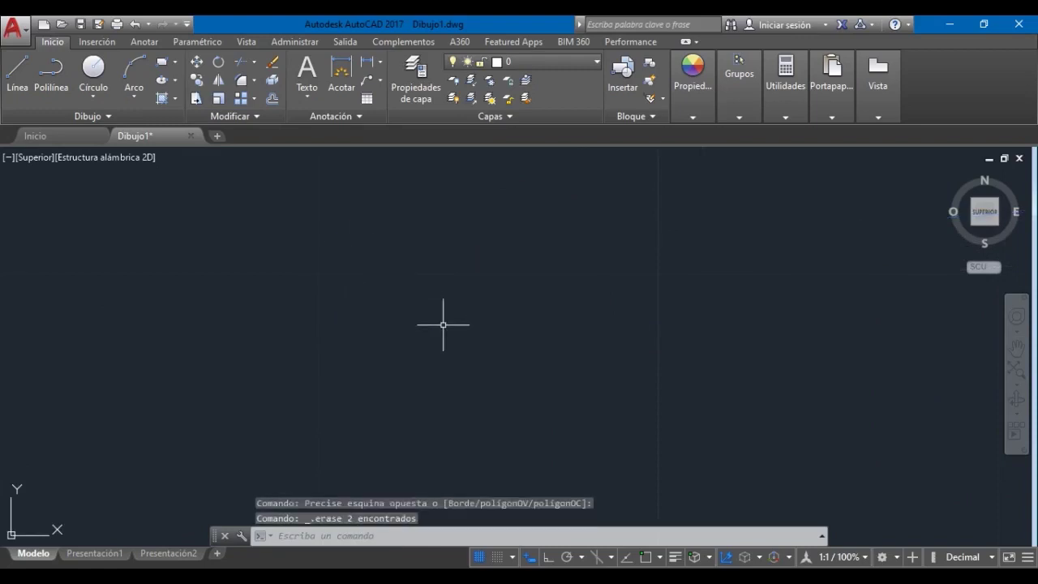
scroll(443, 324, "down", 4)
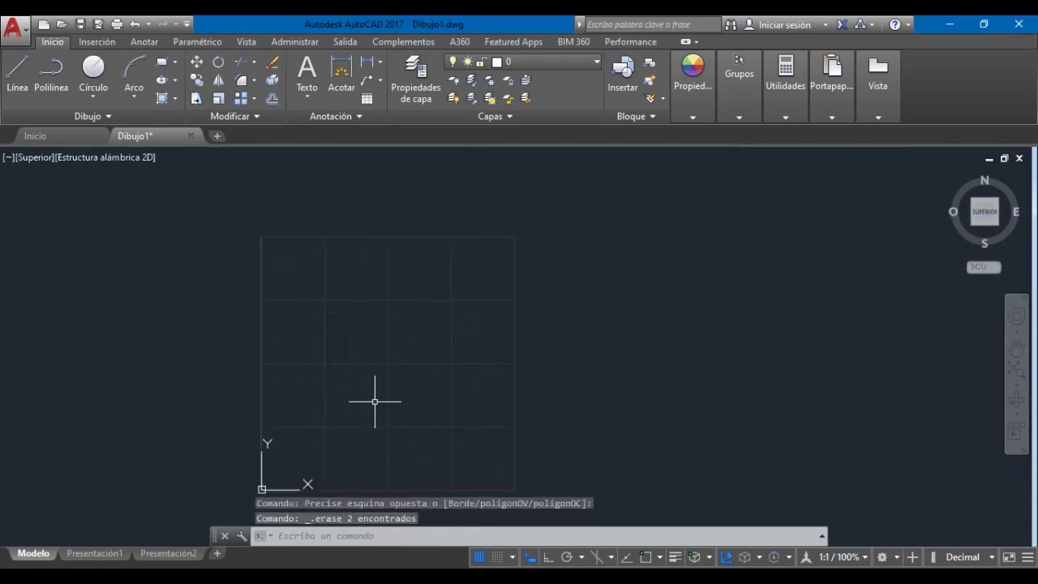
Step: Turn object snap back on and open the object snap settings dialog in the middle of the drawing area
left_click(647, 556)
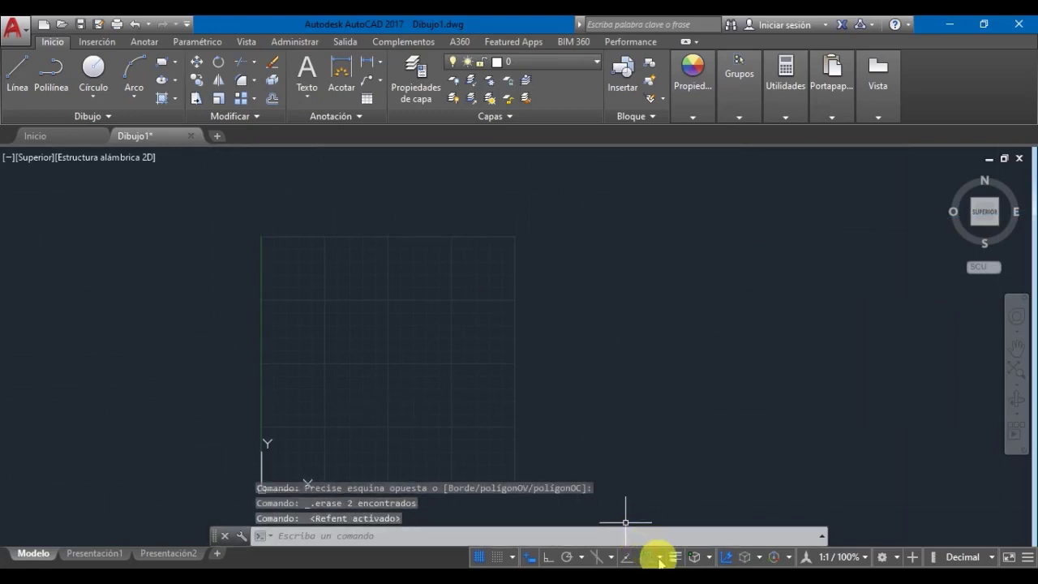
left_click(660, 558)
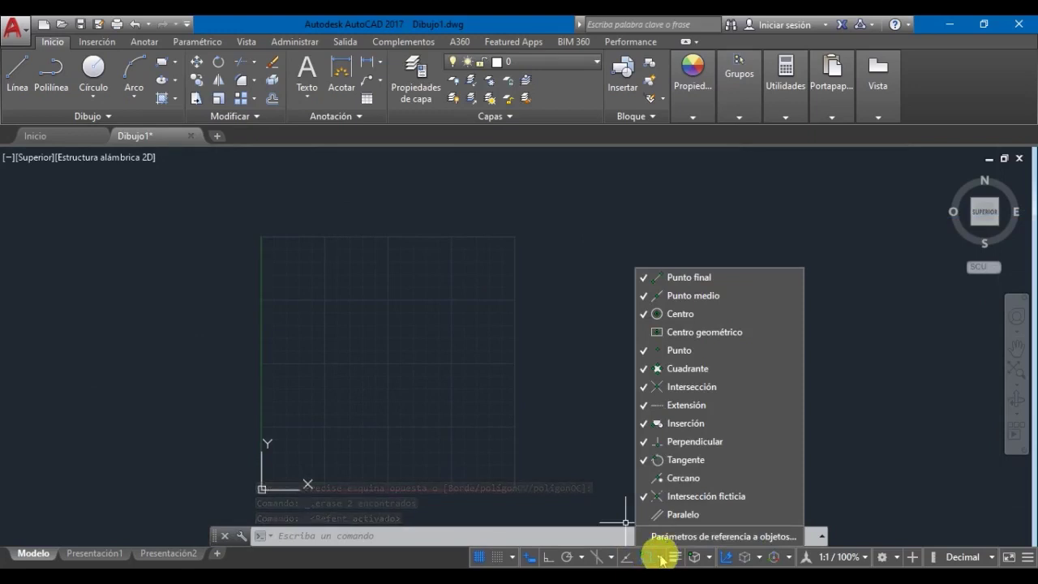
left_click(667, 539)
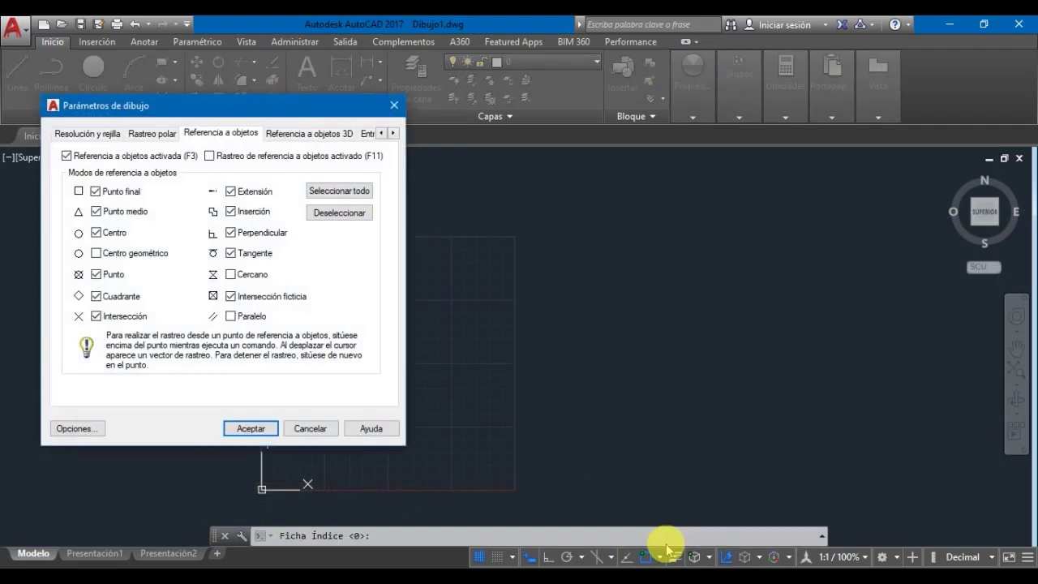
left_click_drag(192, 106, 418, 129)
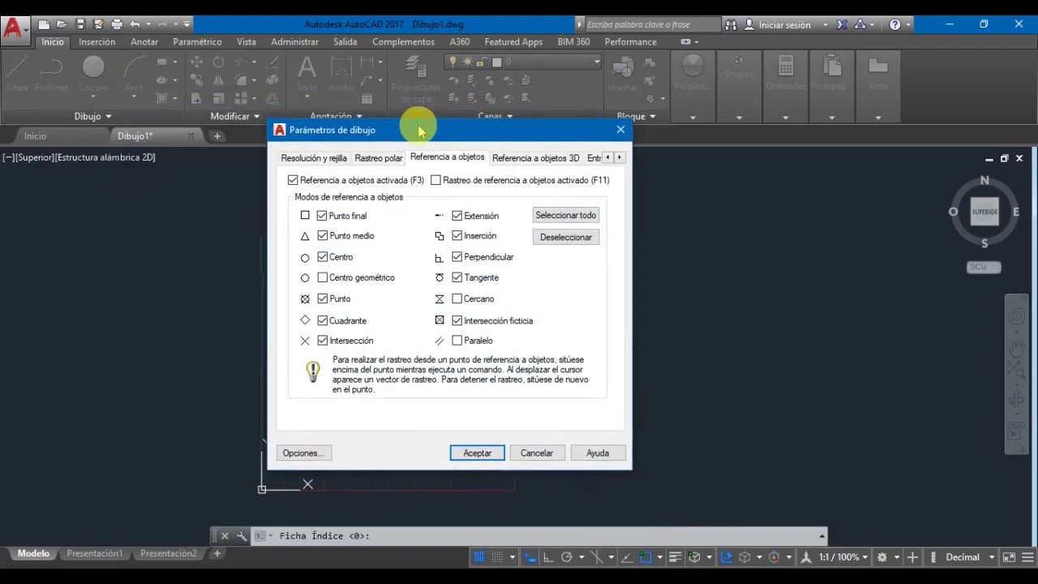
Step: Switch the Punto medio and Extensión snap modes off and back on, and accept the object snap settings
left_click(324, 236)
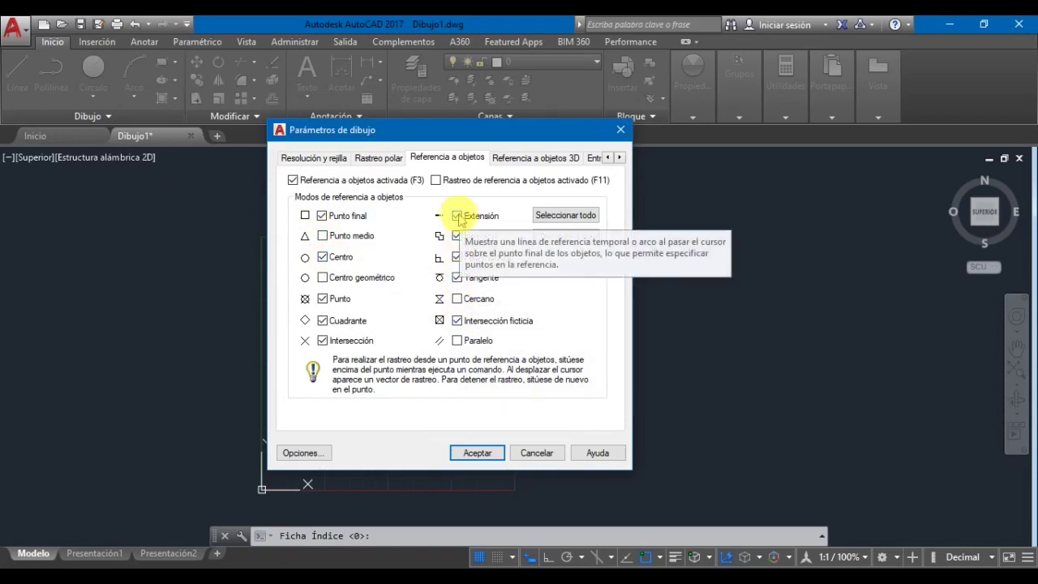
left_click(458, 216)
left_click(457, 216)
left_click(323, 236)
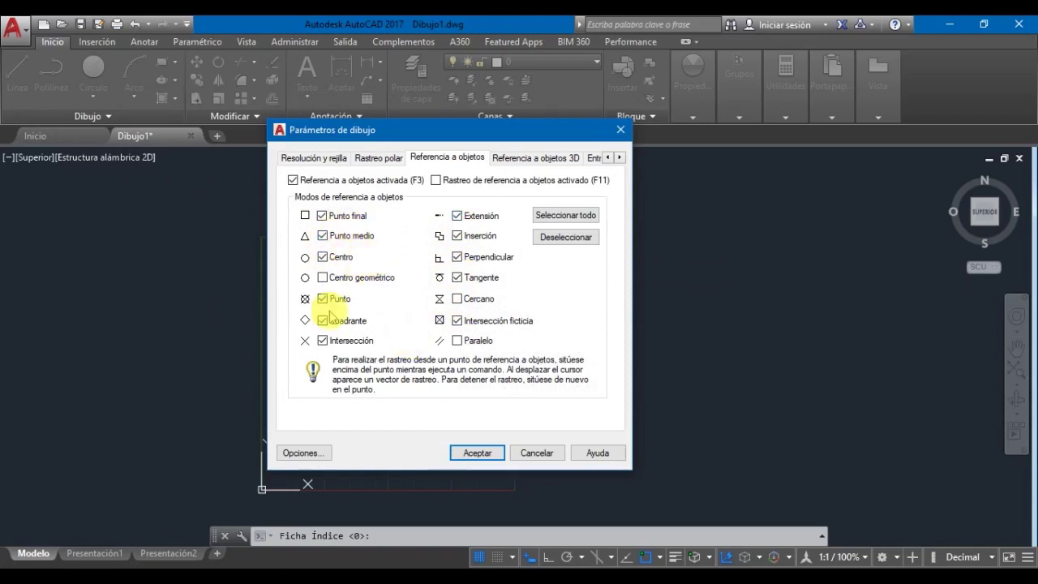
left_click(471, 453)
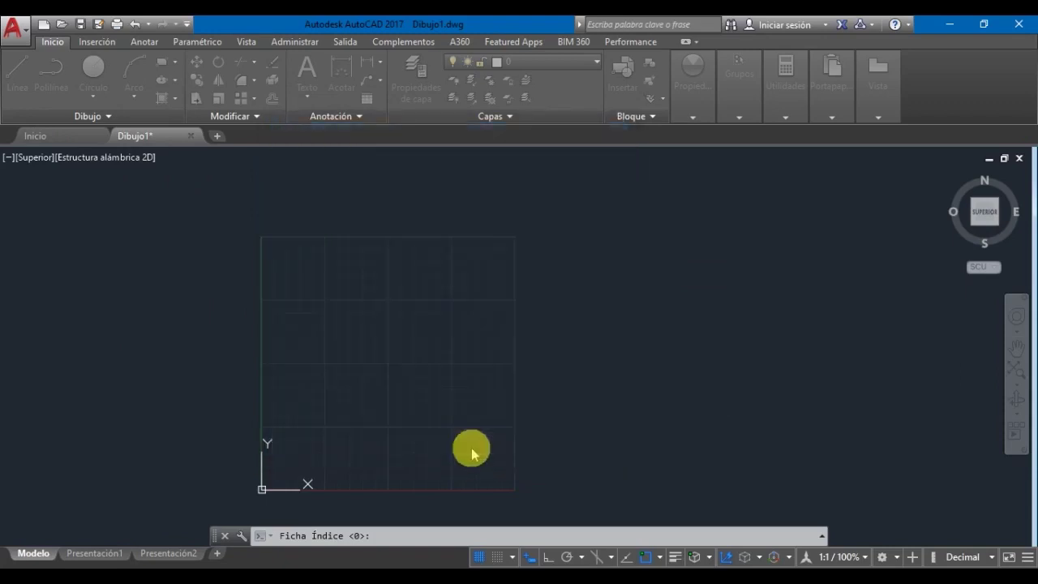
left_click(504, 426)
left_click(369, 320)
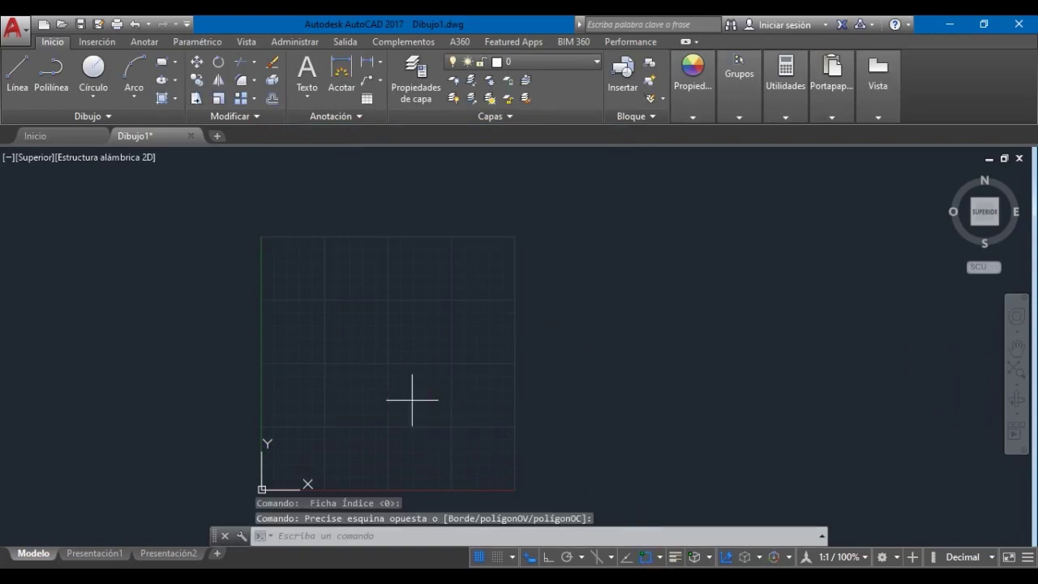
Step: Draw a steep line rising rightward inside the grid, ending at about X 11.83, Y 13.19
type("l")
key("Return")
left_click(336, 420)
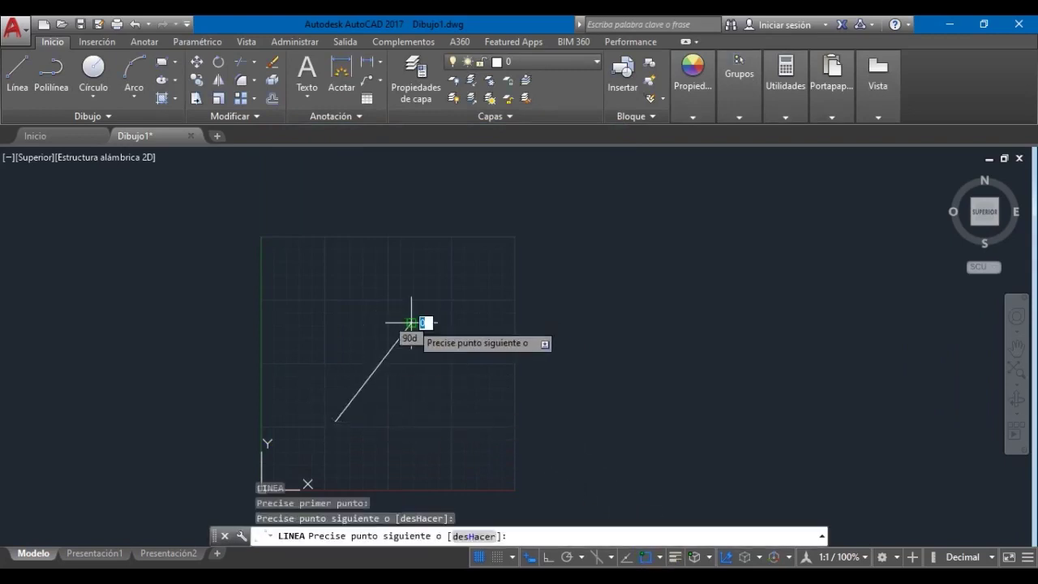
key("Return")
Step: Draw a second separate line below the first one's upper end, sloping down to the grid's lower-right area
type("l")
key("Return")
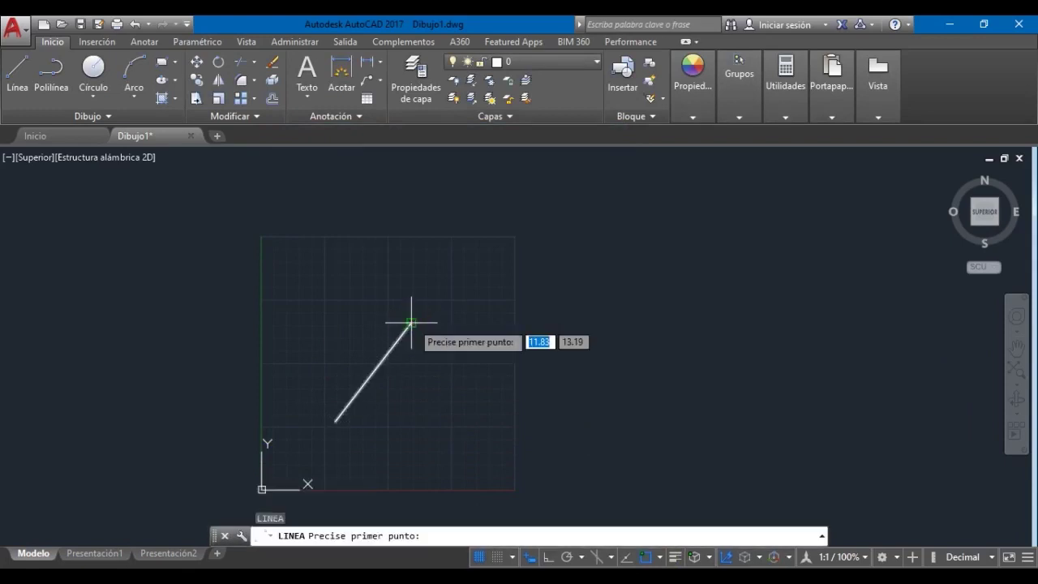
left_click(409, 397)
left_click(479, 487)
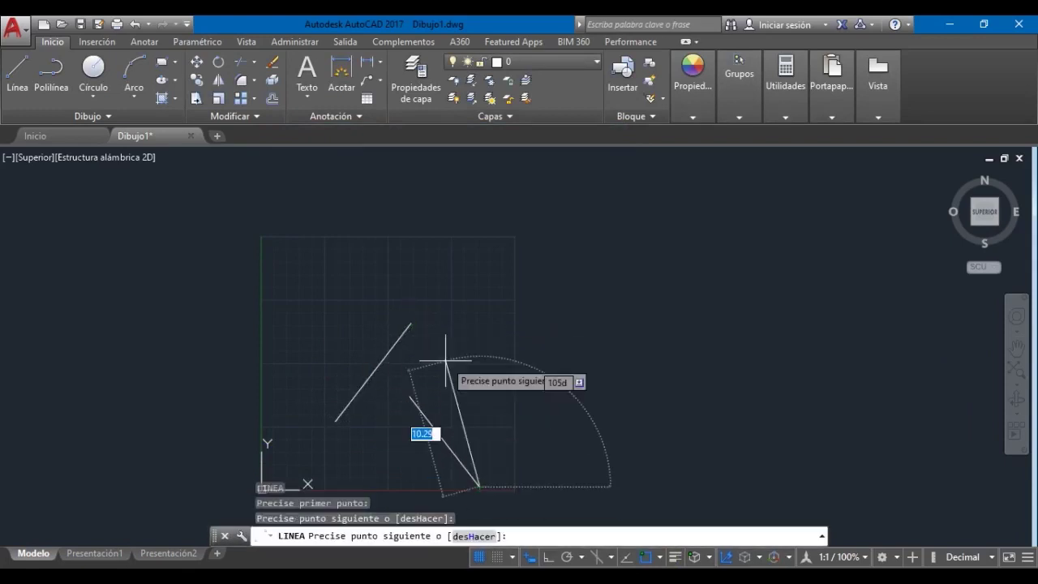
key("Escape")
Step: Draw a small upright rectangle in the upper-left part of the grid, clear of both lines
type("re")
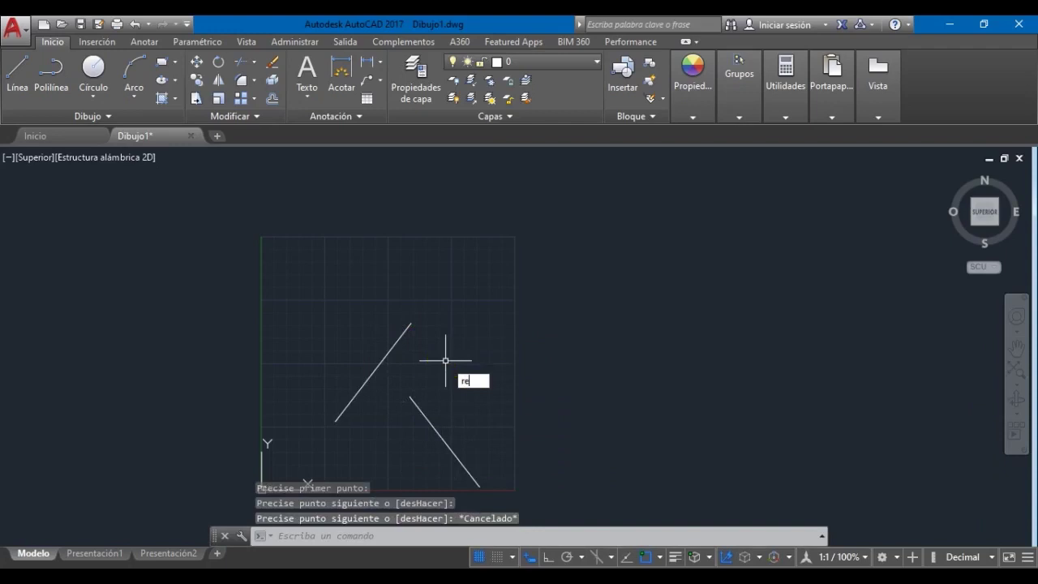
type("rec")
key("Return")
left_click(301, 285)
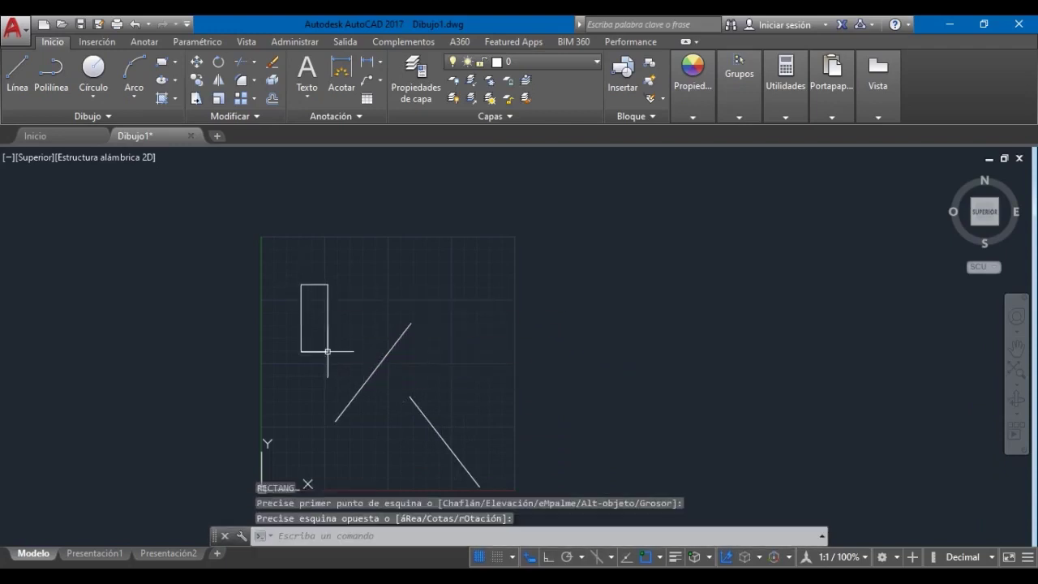
Step: Draw a circle with a radius of about 3.52 in the grid's upper-right area, overlapping the rising line's upper end
type("c")
key("Return")
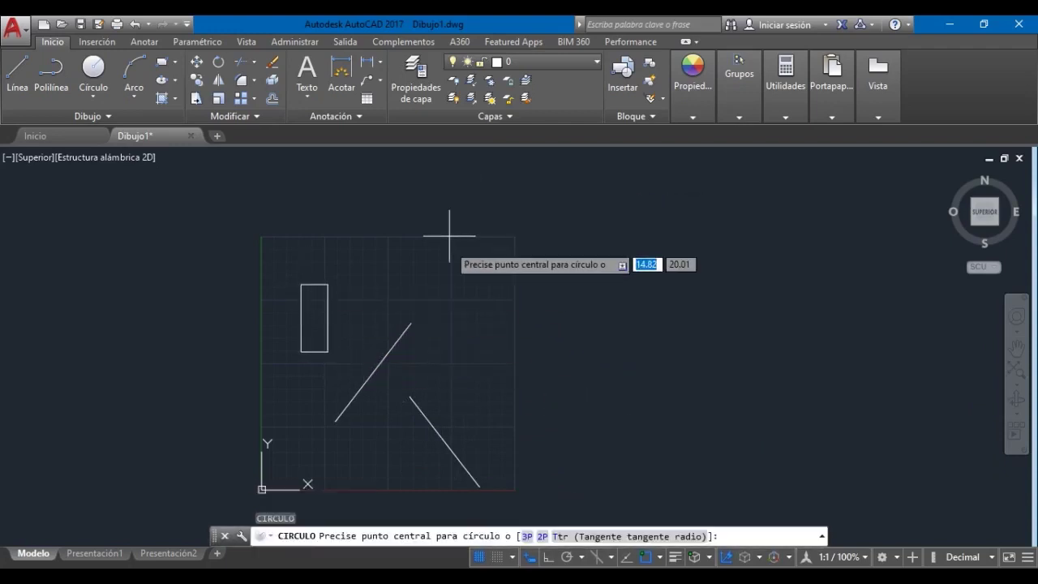
left_click(433, 300)
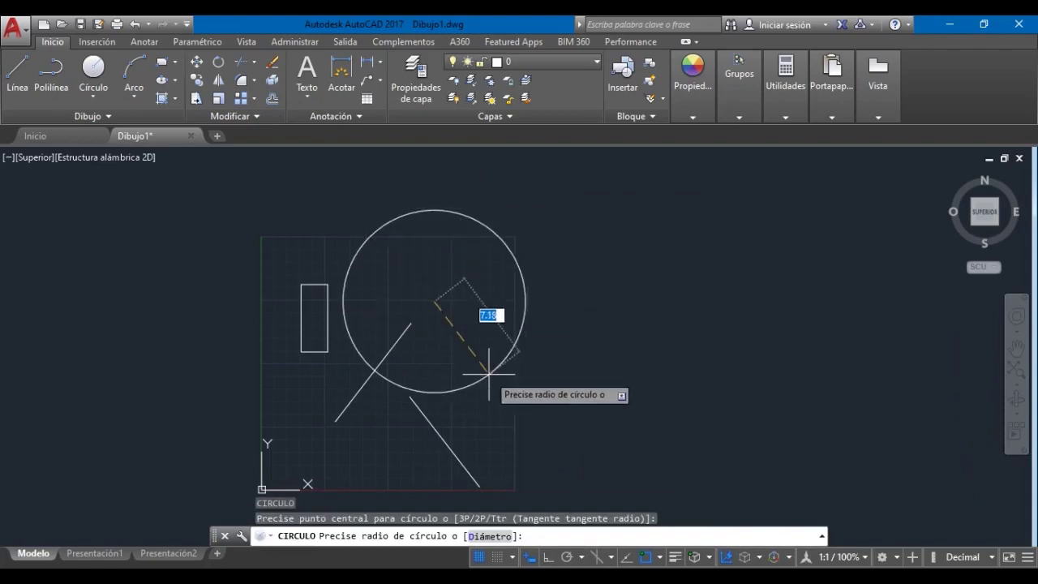
left_click(467, 331)
Step: Draw a very large circle to the right of the grid, many times bigger than the existing shapes
mouse_move(544, 433)
middle_mouse_down()
mouse_move(505, 364)
mouse_move(543, 381)
middle_mouse_up()
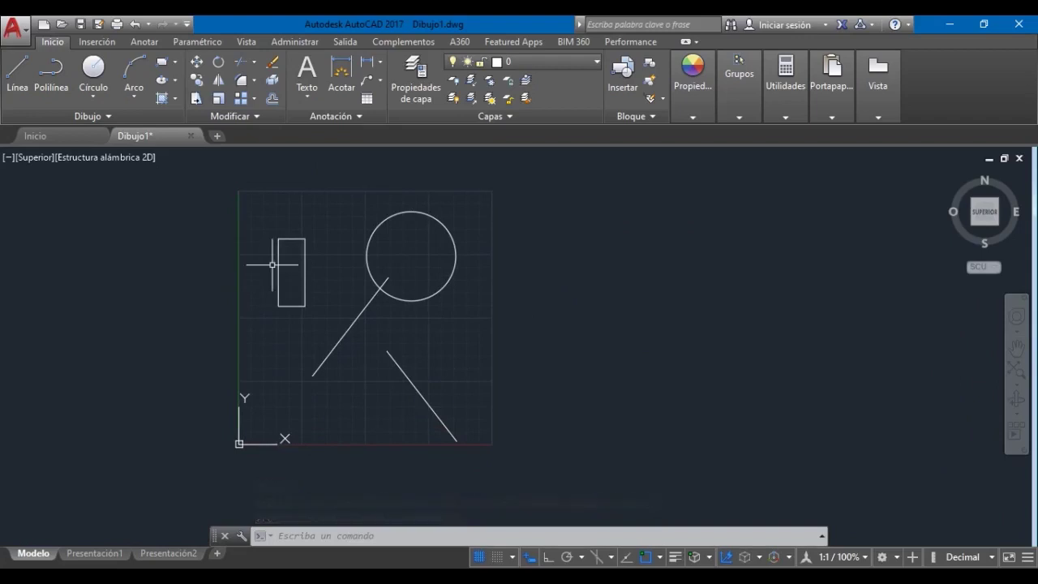
scroll(273, 265, "down", 8)
scroll(321, 265, "down", 2)
mouse_move(321, 264)
middle_mouse_down()
mouse_move(338, 348)
mouse_move(380, 317)
middle_mouse_up()
type("c")
key("Return")
left_click(578, 331)
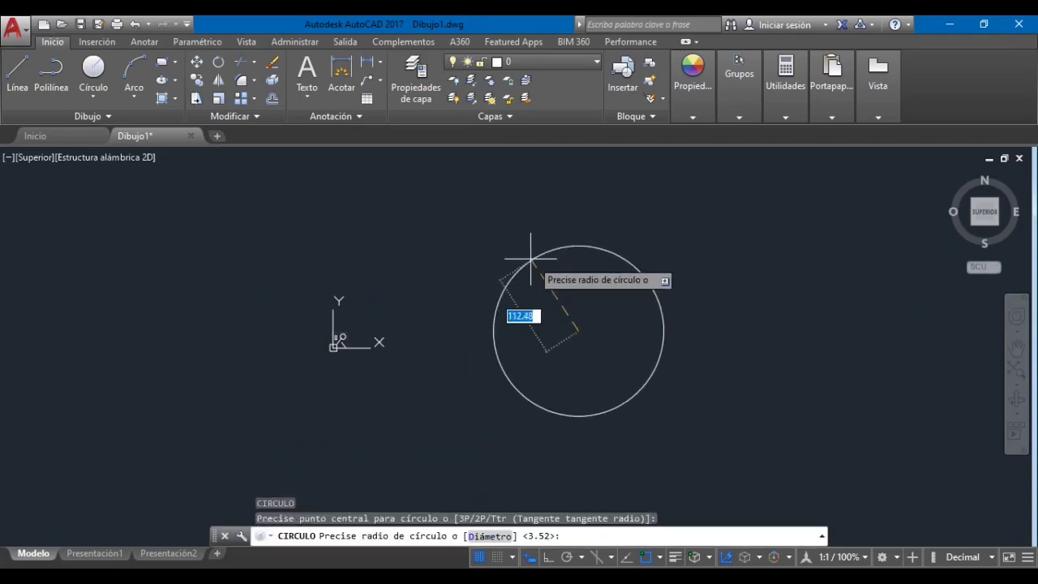
left_click(471, 228)
Step: Erase the very large circle beside the grid
scroll(324, 343, "up", 2)
left_click(560, 341)
left_click(597, 350)
scroll(598, 349, "down", 8)
middle_click_drag(598, 350, 404, 346)
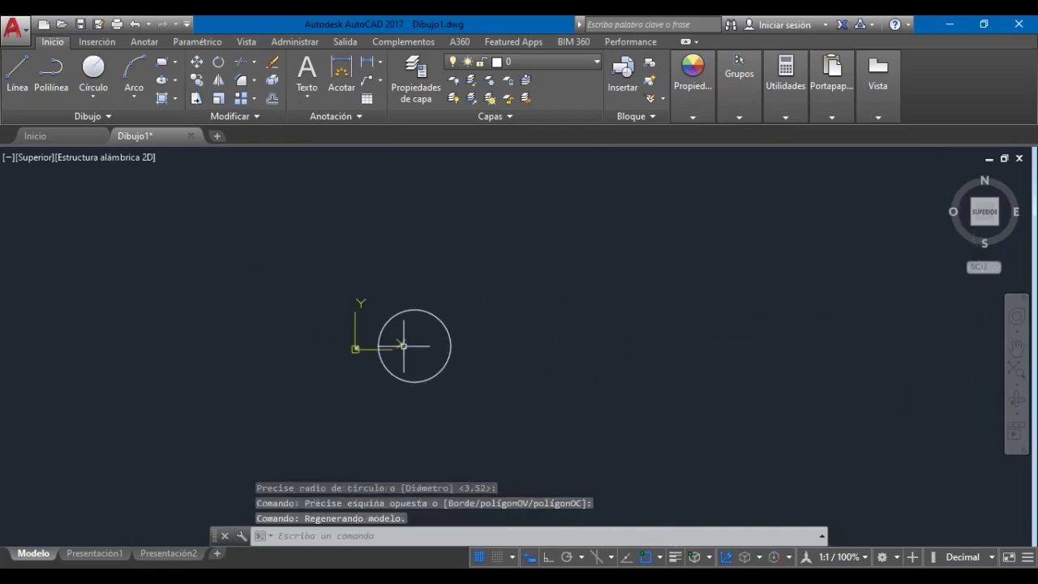
scroll(393, 343, "up", 3)
left_click(412, 318)
left_click(348, 262)
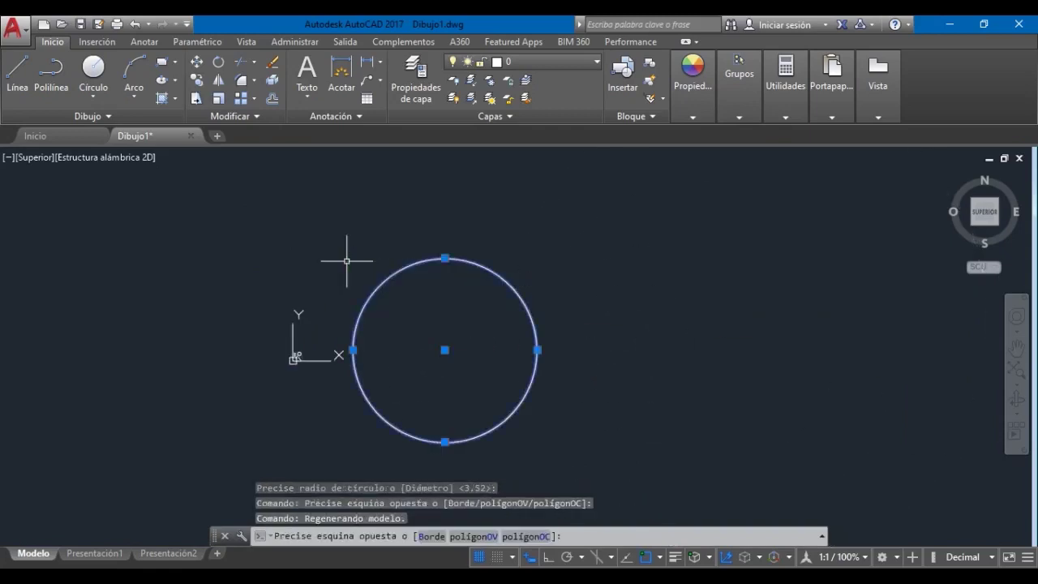
key("Delete")
Step: Select all four shapes with a crossing window and clear the selection, and try a left-to-right window around the small rectangle
scroll(293, 361, "down", 5)
scroll(284, 388, "up", 4)
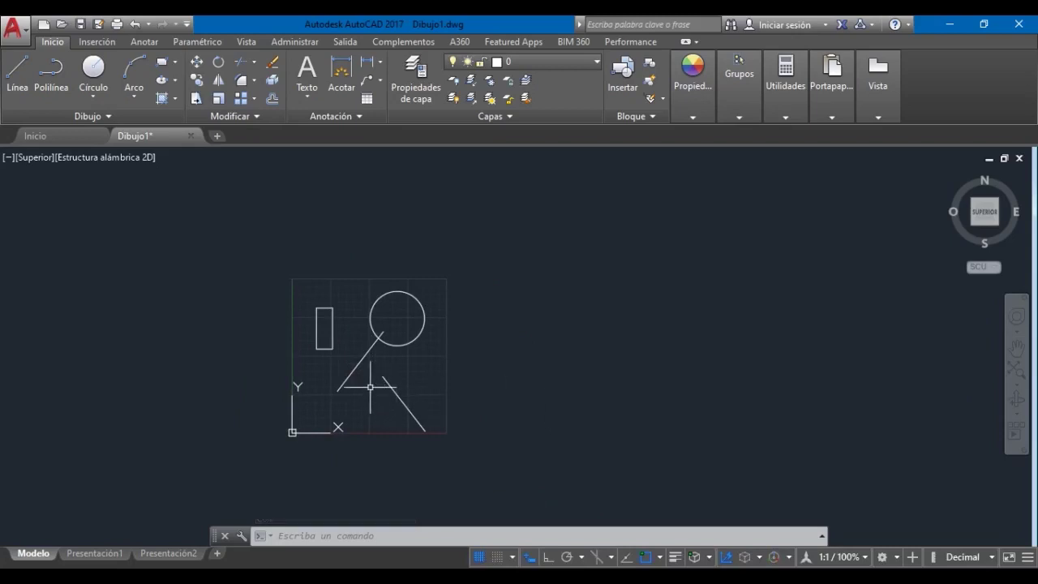
scroll(352, 365, "up", 1)
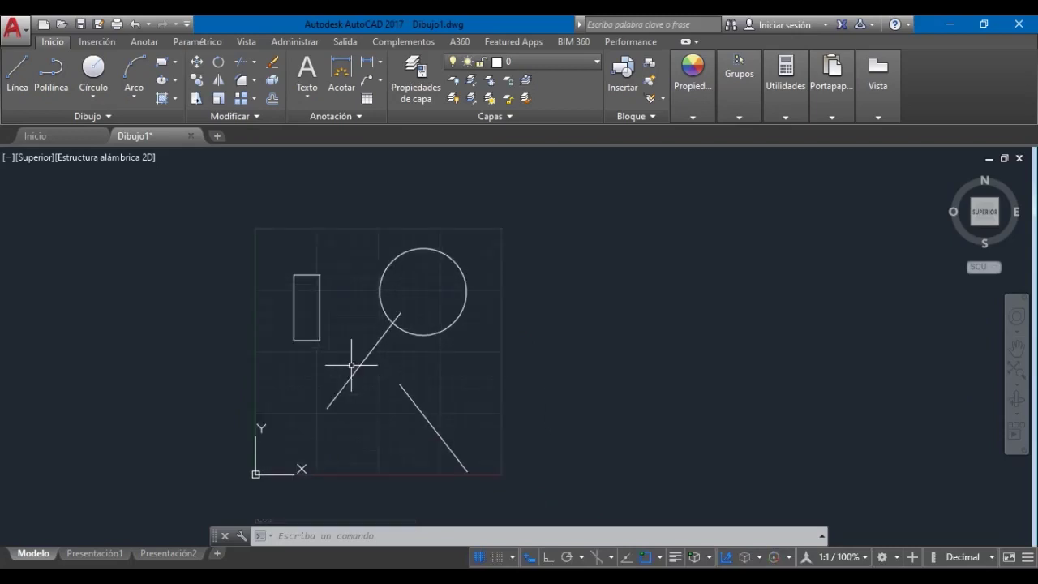
left_click(579, 460)
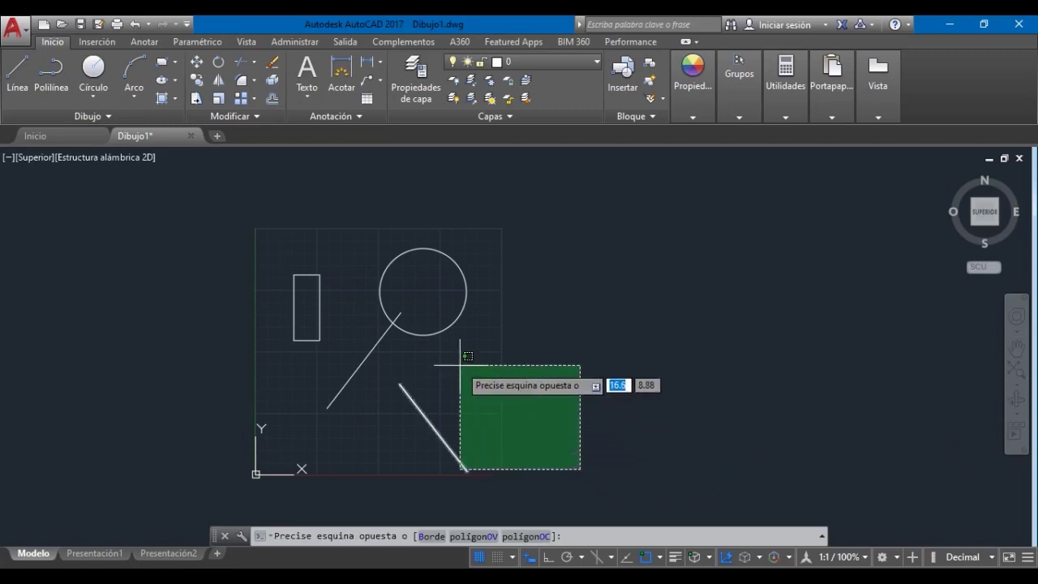
left_click(315, 298)
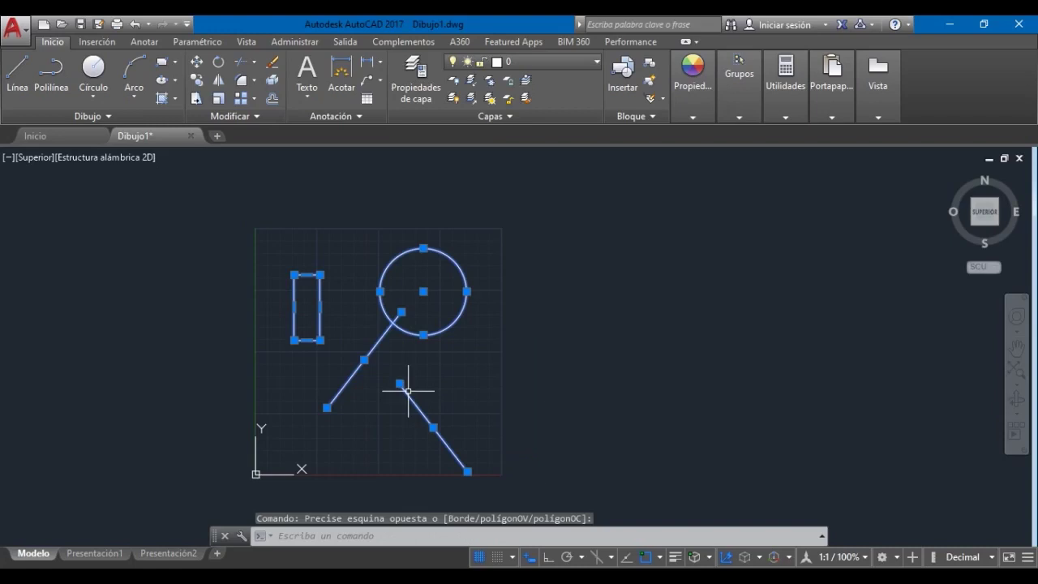
key("Escape")
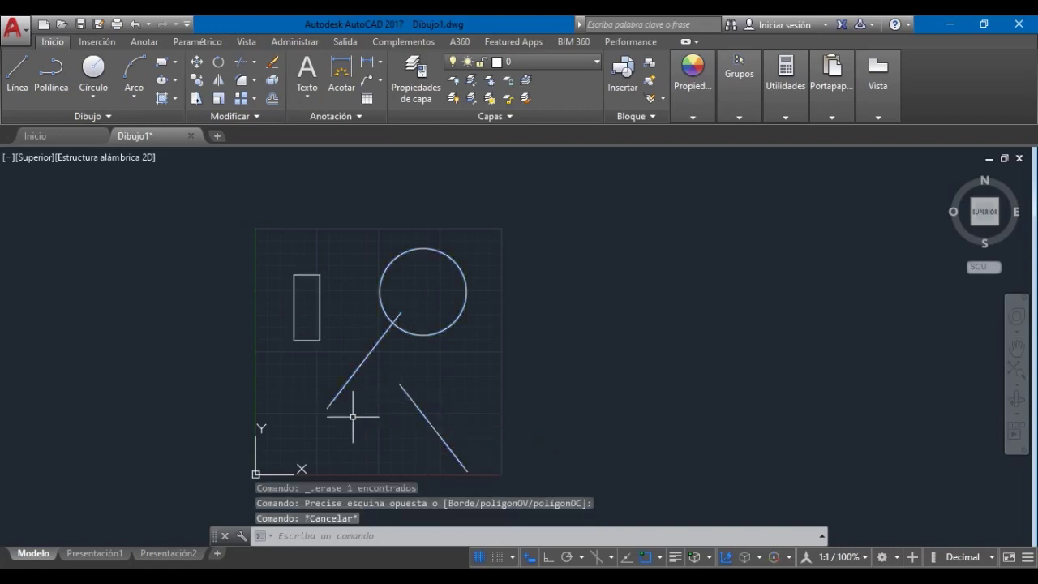
left_click(197, 431)
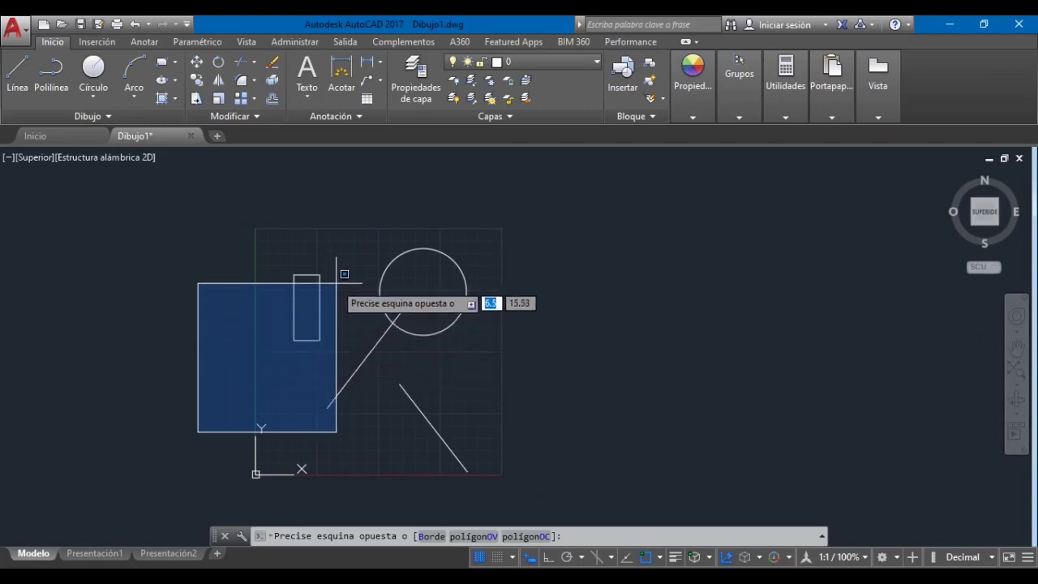
key("Escape")
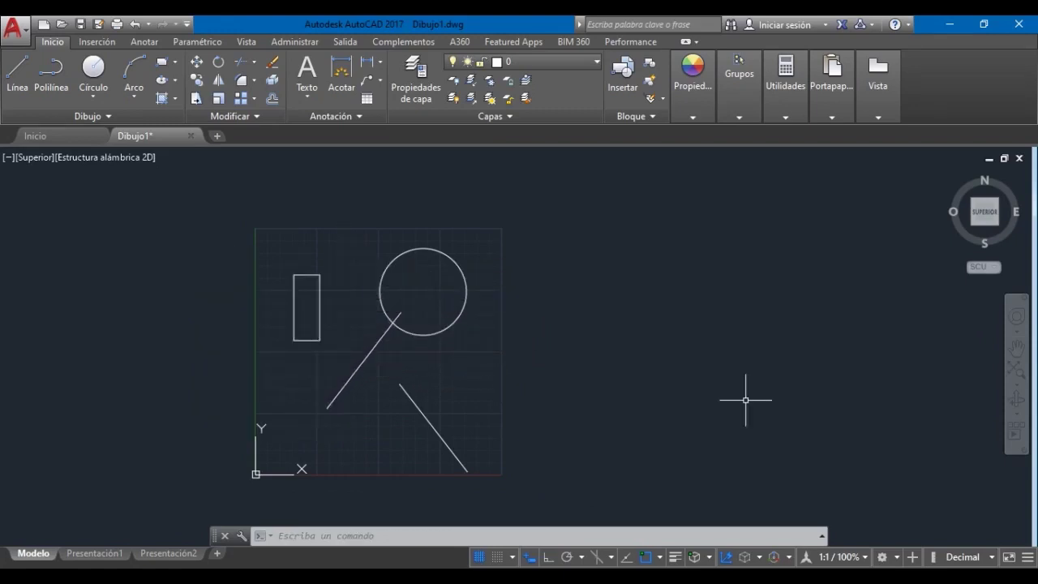
Step: Select the rectangle, circle and both lines with a freehand crossing lasso around them, and clear the selection
left_click(558, 425)
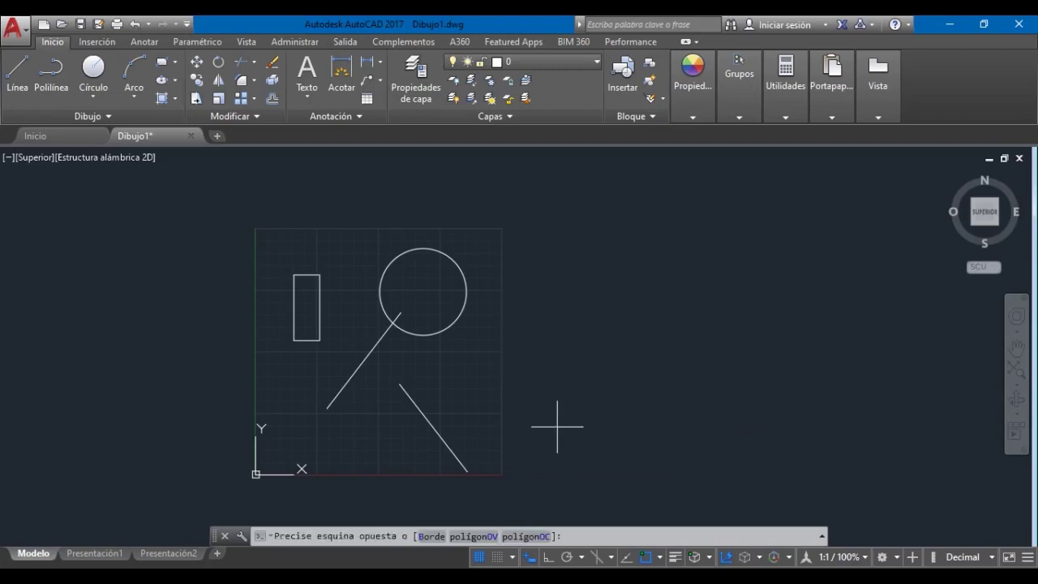
mouse_move(557, 426)
left_mouse_down()
mouse_move(530, 332)
mouse_move(497, 277)
mouse_move(441, 227)
mouse_move(301, 213)
mouse_move(301, 421)
mouse_move(552, 494)
mouse_move(560, 415)
left_mouse_up()
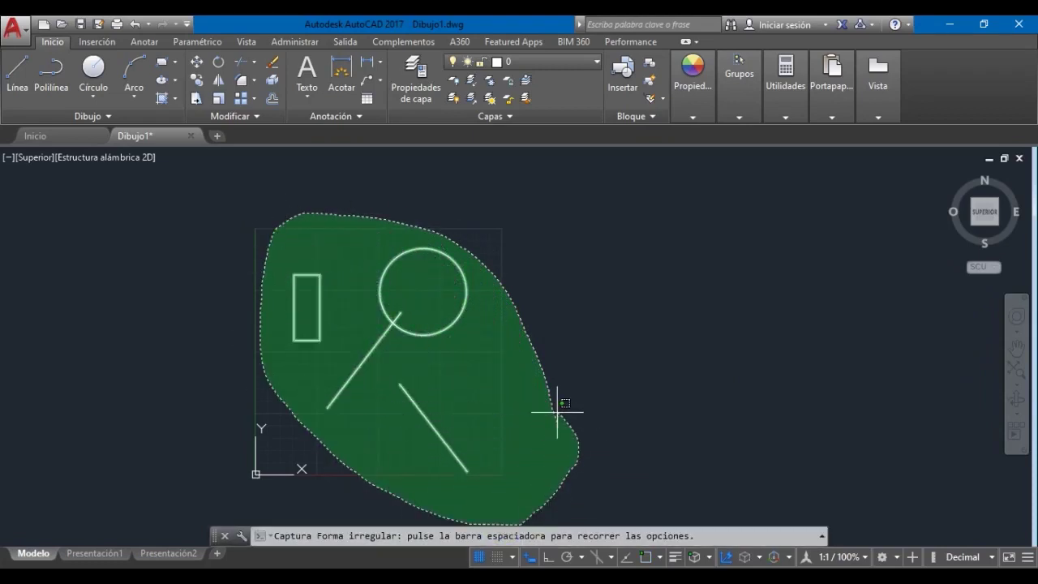
left_click_drag(559, 411, 559, 415)
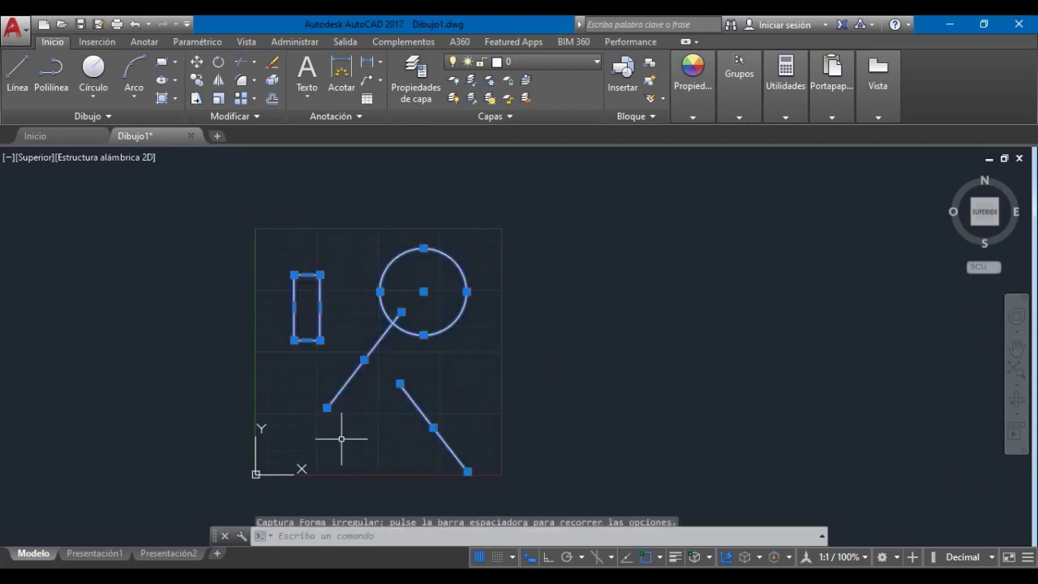
left_click(220, 421)
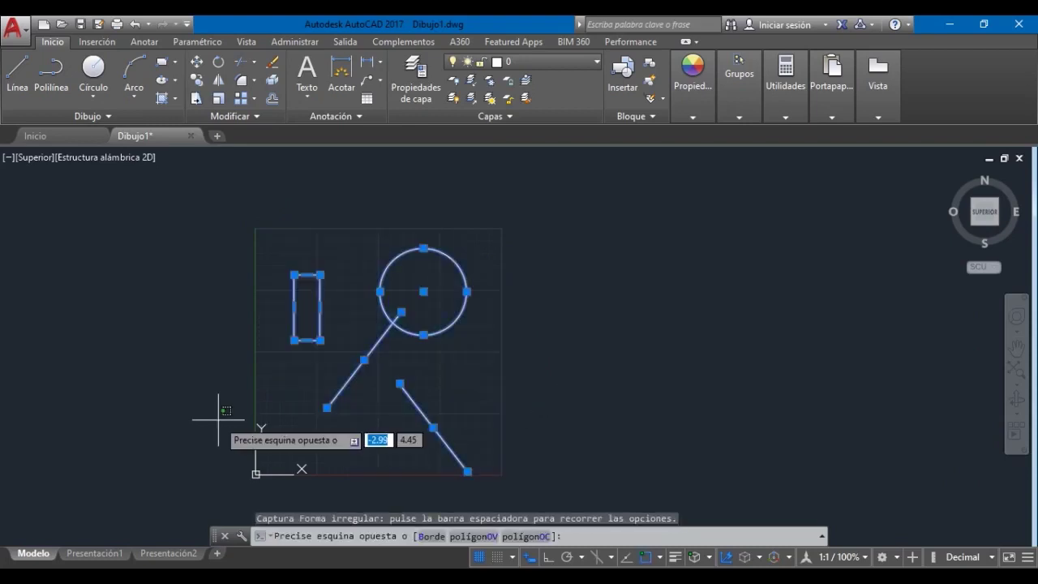
key("Escape")
key("Escape")
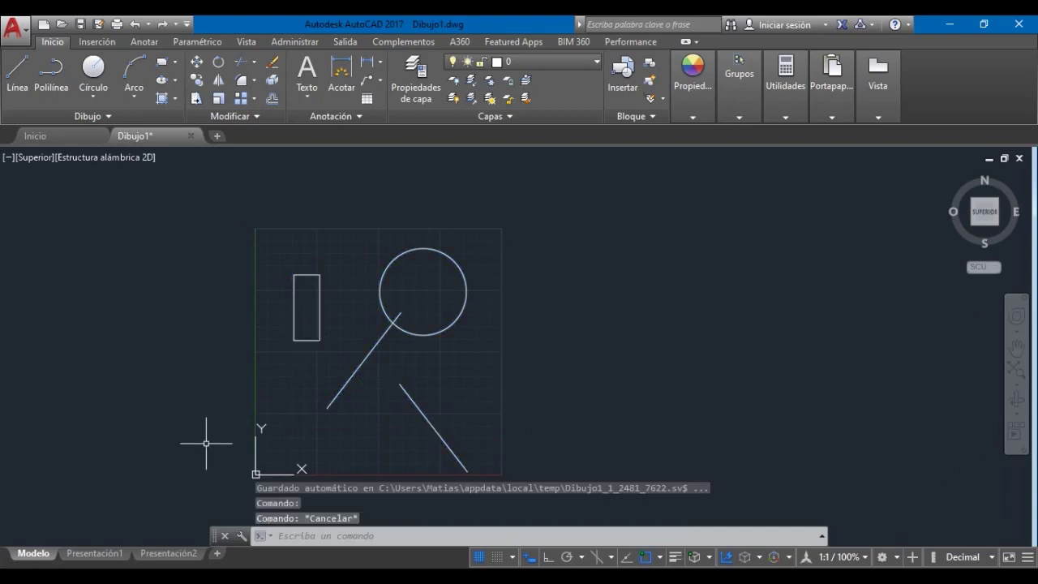
Step: Try two more freehand lasso selections starting to the left of the shapes, and cancel them
mouse_move(187, 456)
left_mouse_down()
mouse_move(186, 413)
mouse_move(284, 265)
mouse_move(487, 232)
mouse_move(568, 482)
mouse_move(381, 491)
left_mouse_up()
key("Escape")
mouse_move(242, 365)
left_mouse_down()
mouse_move(355, 287)
mouse_move(498, 394)
mouse_move(471, 504)
mouse_move(259, 458)
mouse_move(225, 352)
mouse_move(242, 356)
left_mouse_up()
key("Escape")
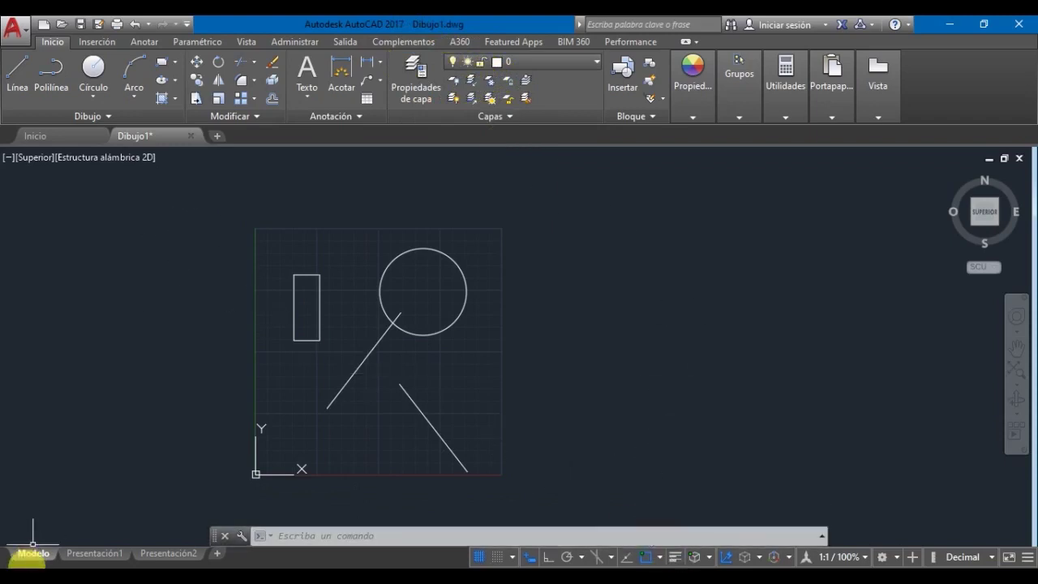
Step: Select the rectangle, circle and both lines with a left-to-right window around them, and clear the selection
left_click(222, 204)
left_click(645, 482)
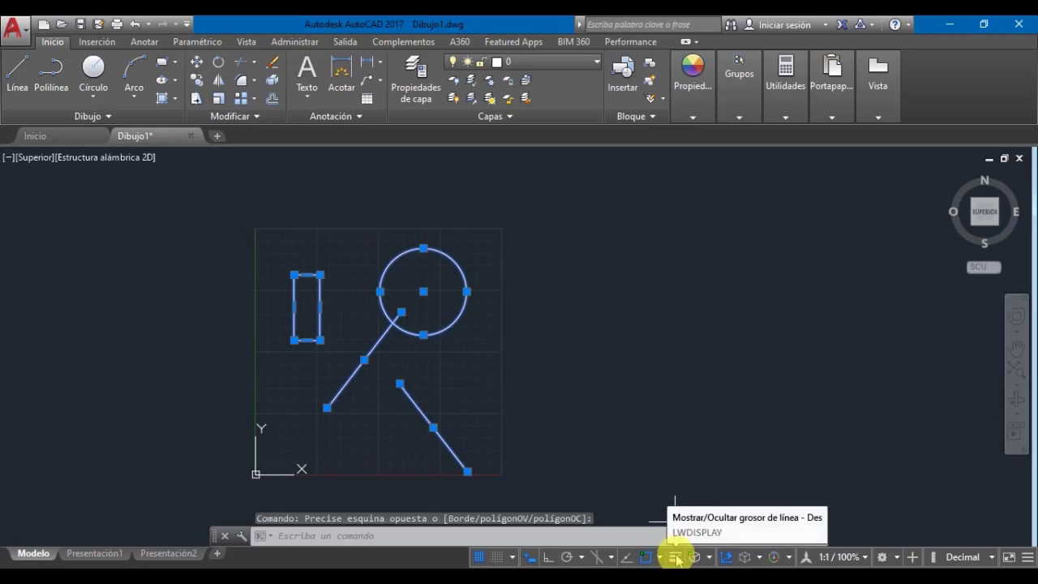
key("Escape")
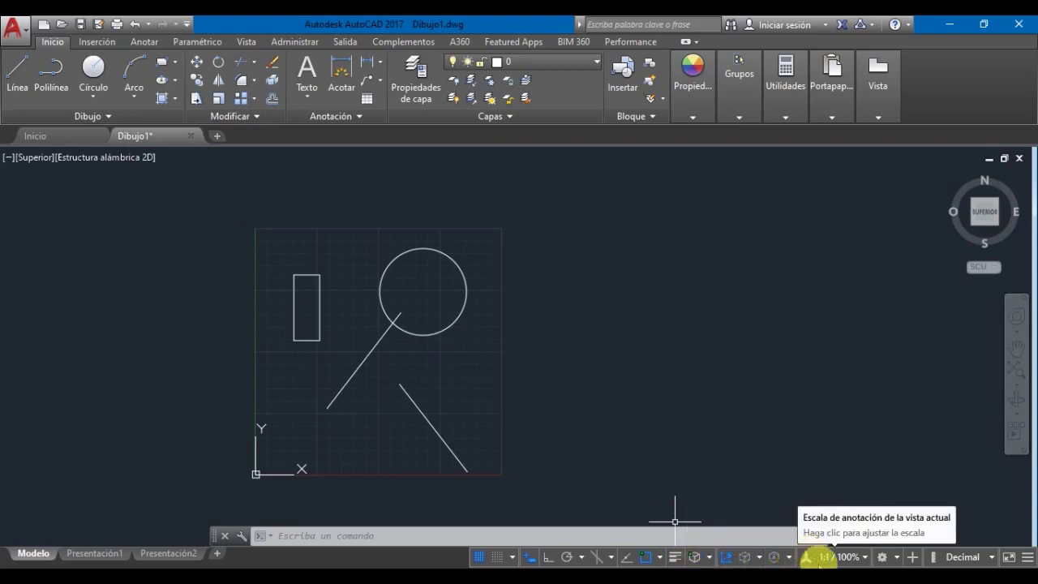
Step: Set the current view's annotation scale to 1:1
left_click(858, 558)
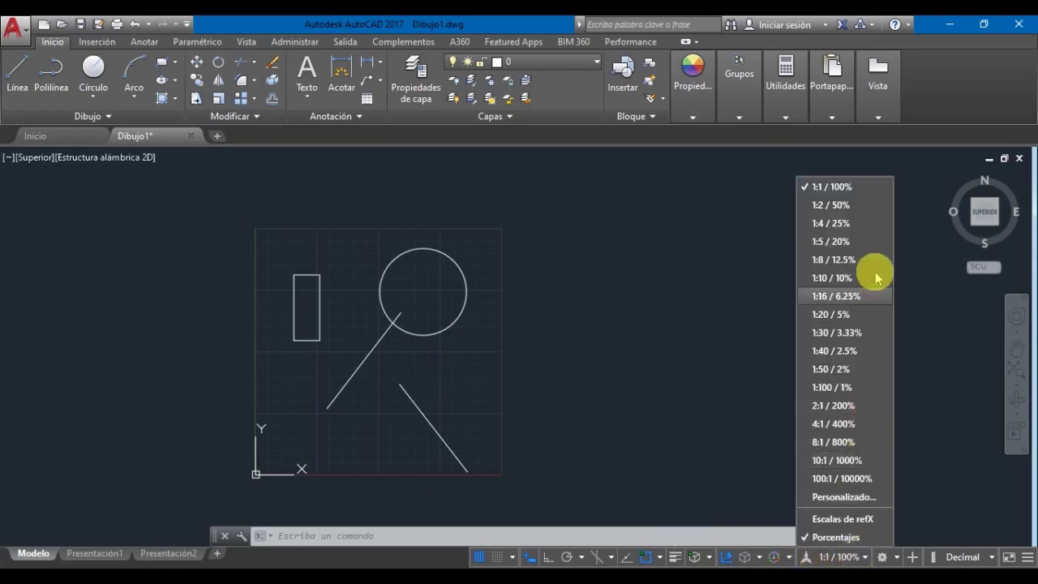
left_click(863, 191)
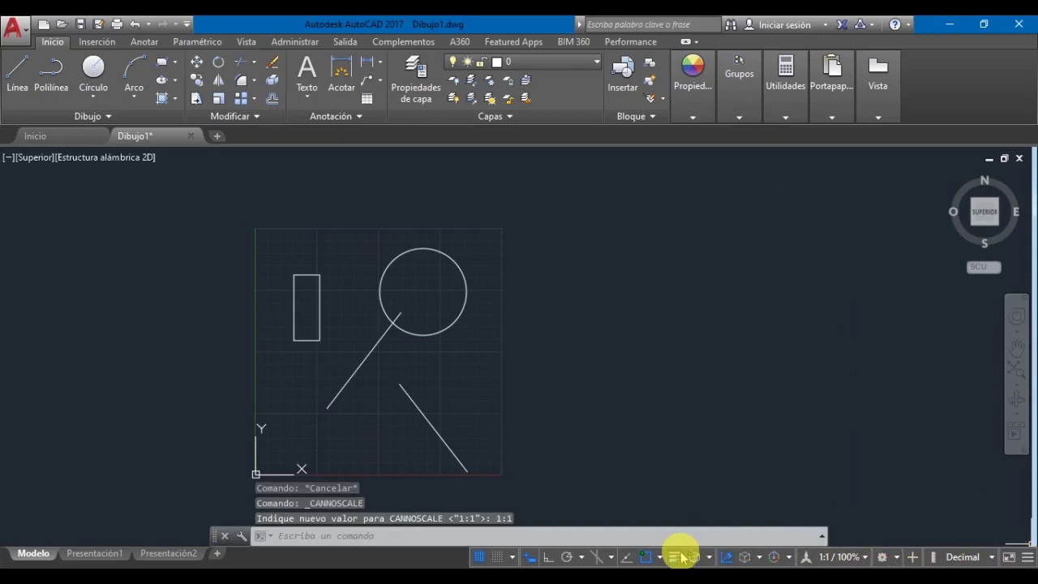
Step: Switch the workspace to Elementos 3D básicos, and return to the Dibujo y anotación workspace
left_click(896, 557)
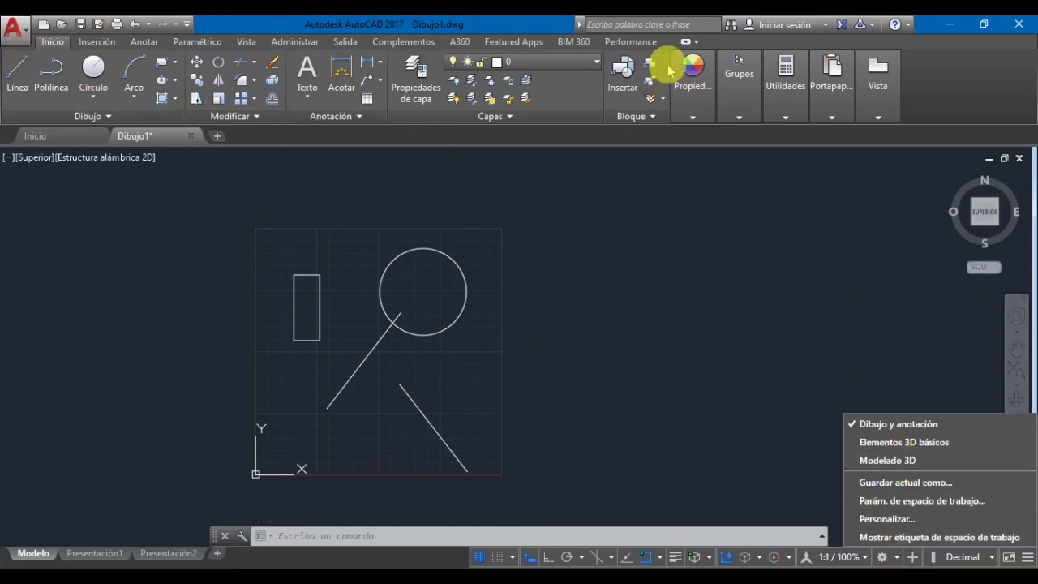
left_click(877, 460)
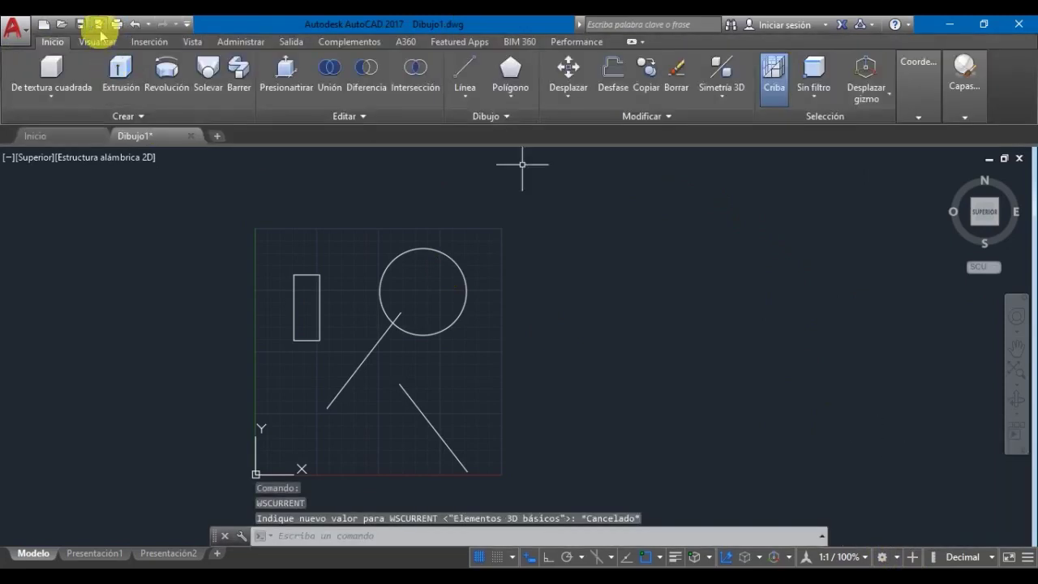
left_click(898, 558)
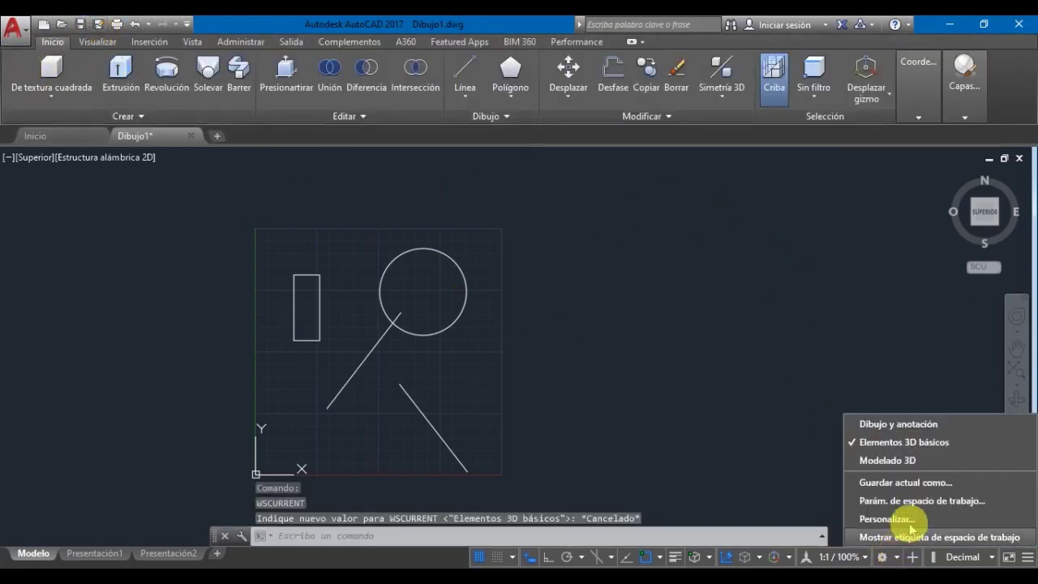
left_click(892, 461)
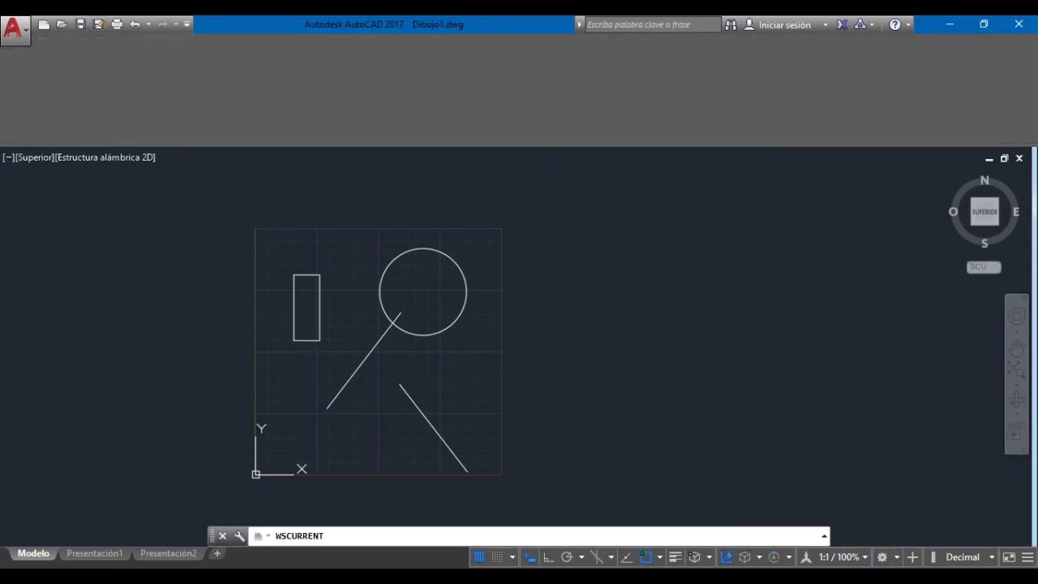
left_click(882, 558)
left_click(933, 440)
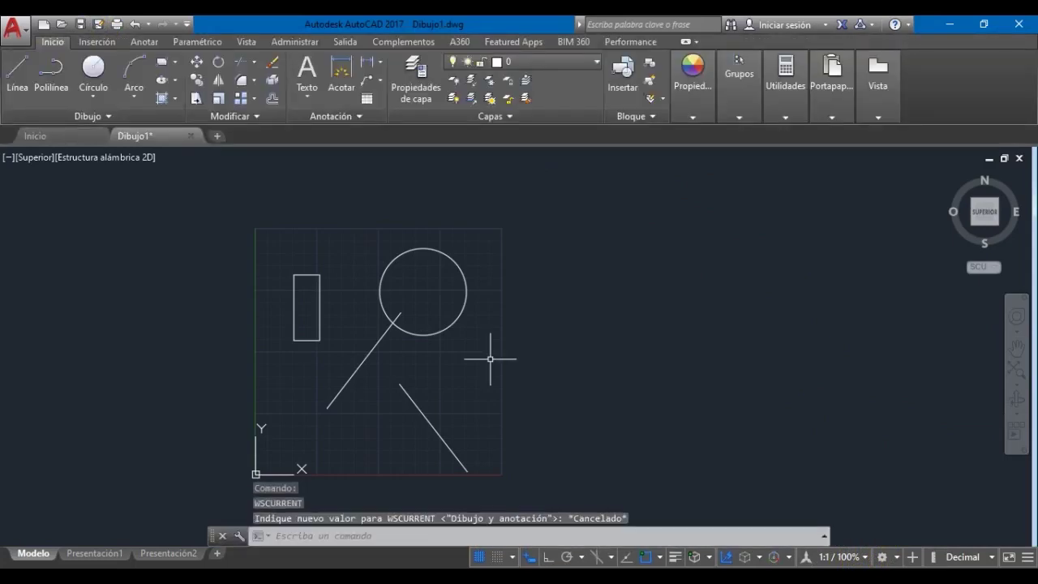
Step: Select all four shapes with a right-to-left crossing window, start and cancel another selection window, and clear the selection
left_click(649, 450)
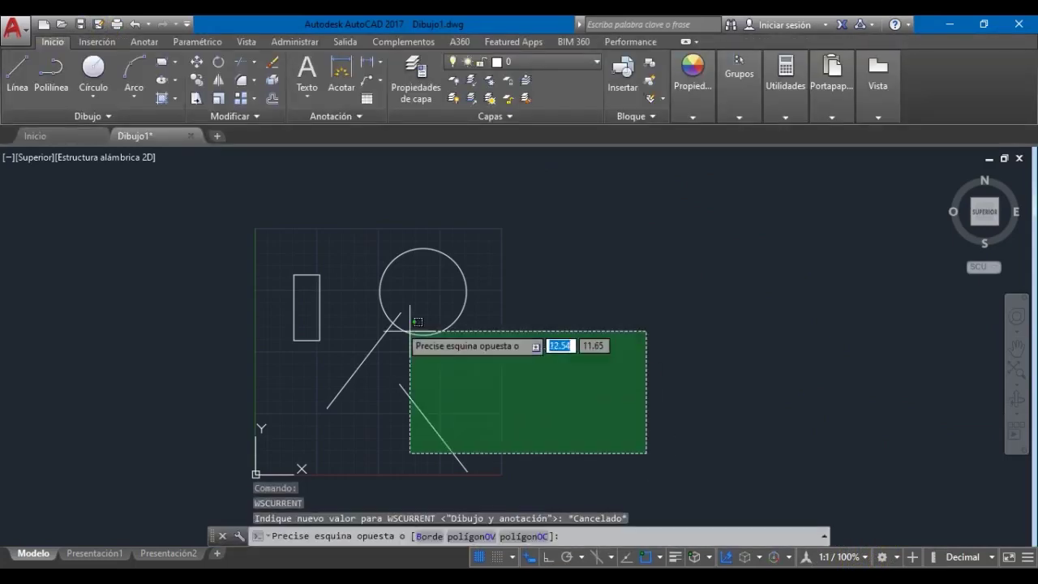
left_click(186, 225)
left_click(556, 384)
key("Escape")
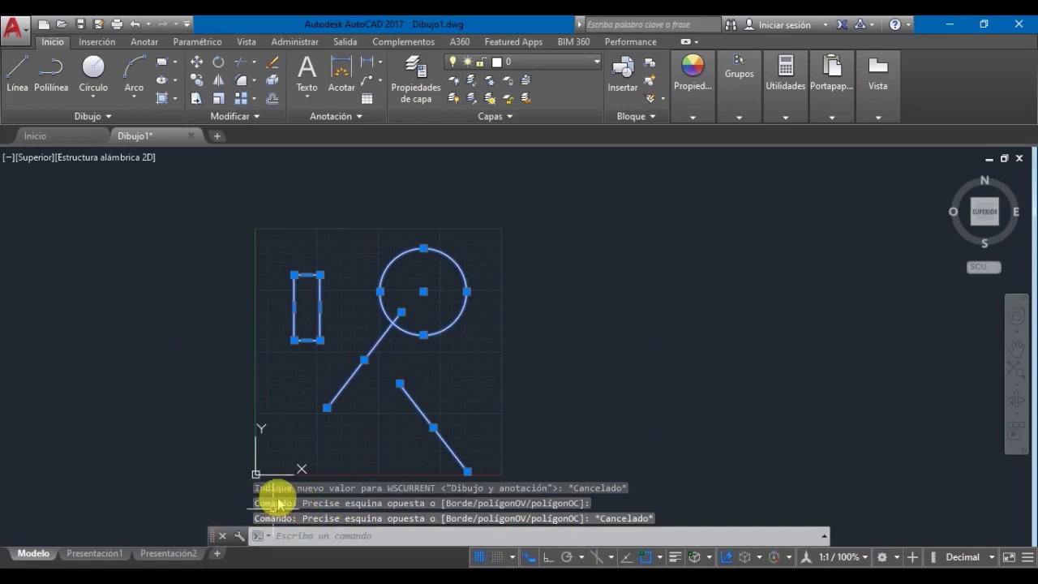
key("Escape")
Step: Draw a line rising diagonally from below the left line's lower end across the other line to a point below the circle
mouse_move(498, 405)
middle_mouse_down()
mouse_move(557, 424)
mouse_move(595, 363)
middle_mouse_up()
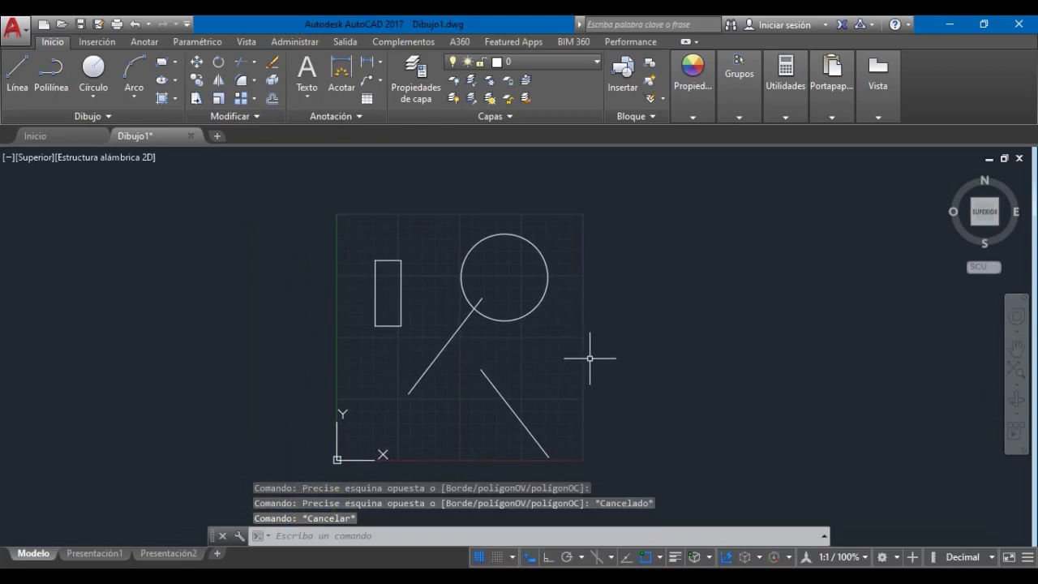
type("L")
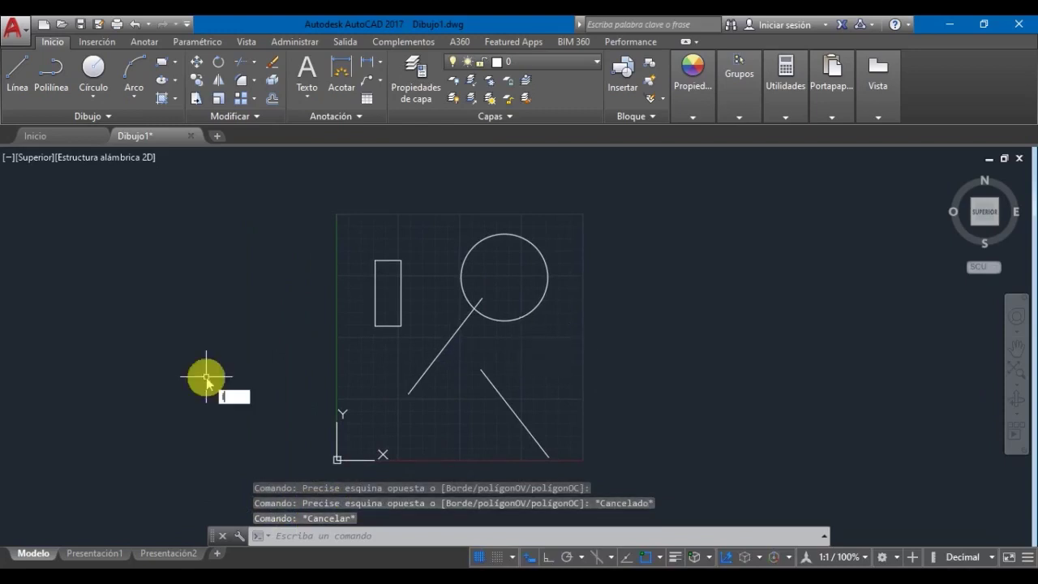
key("Return")
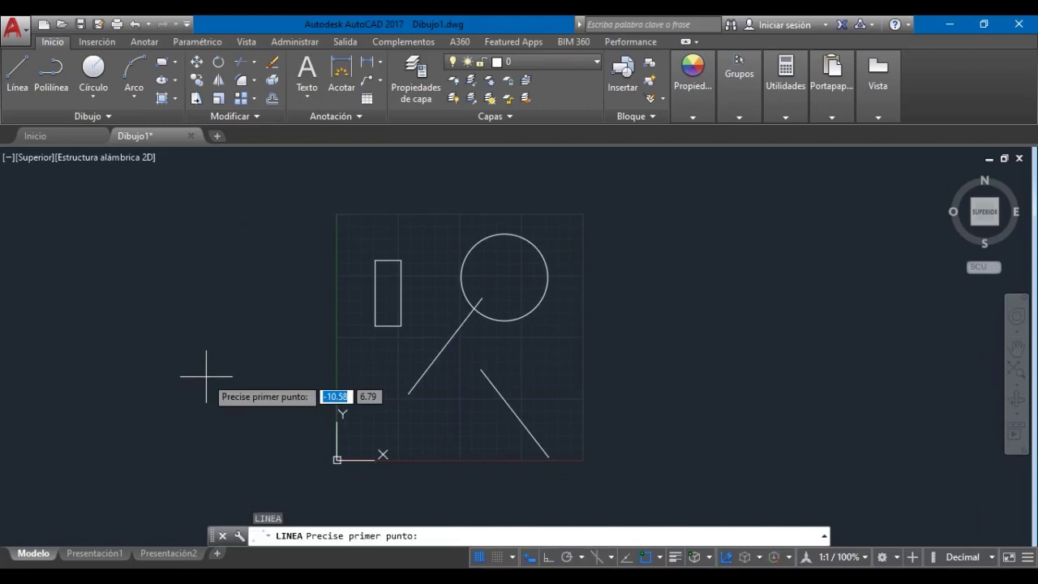
left_click(411, 428)
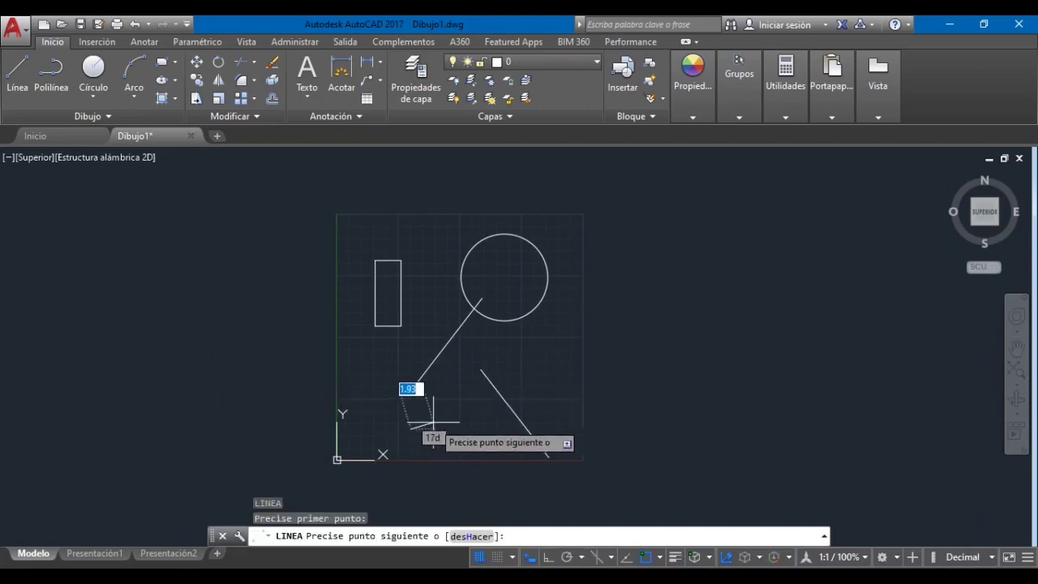
left_click(556, 339)
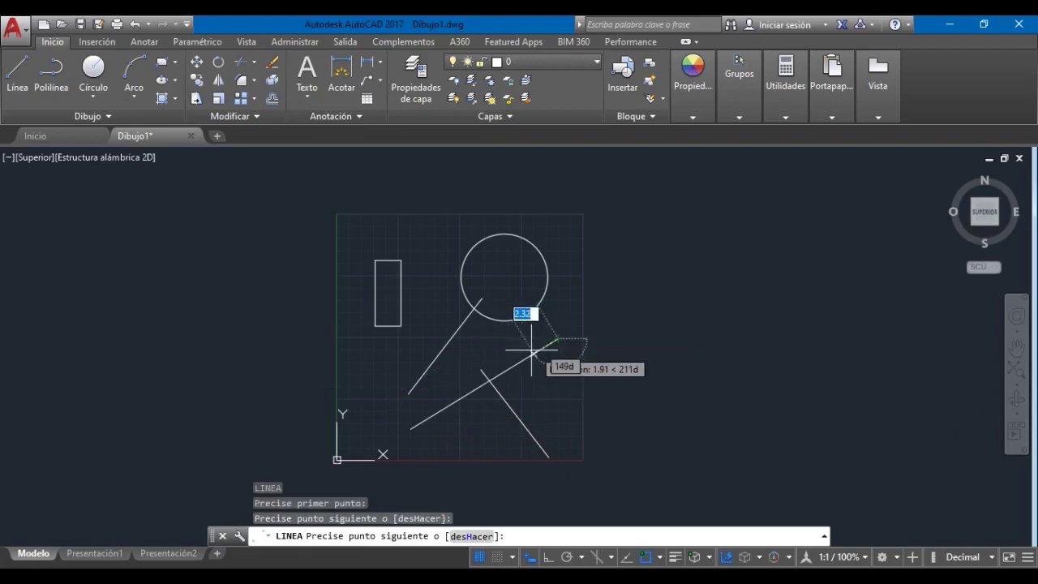
key("Escape")
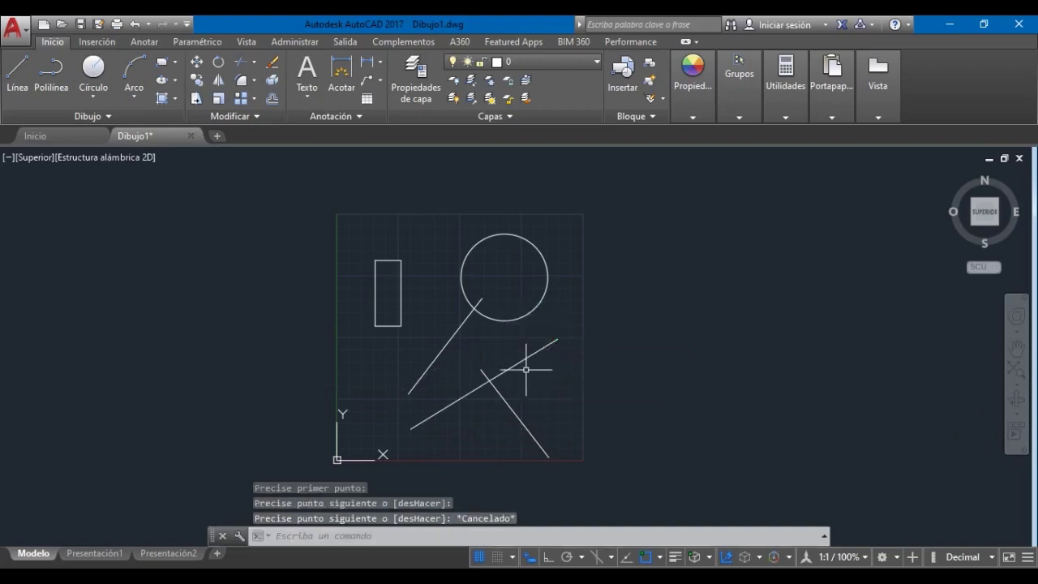
Step: Start the Rectangle command with its eMpalme (fillet) option, and cancel it without entering a radius
type("rec")
key("Return")
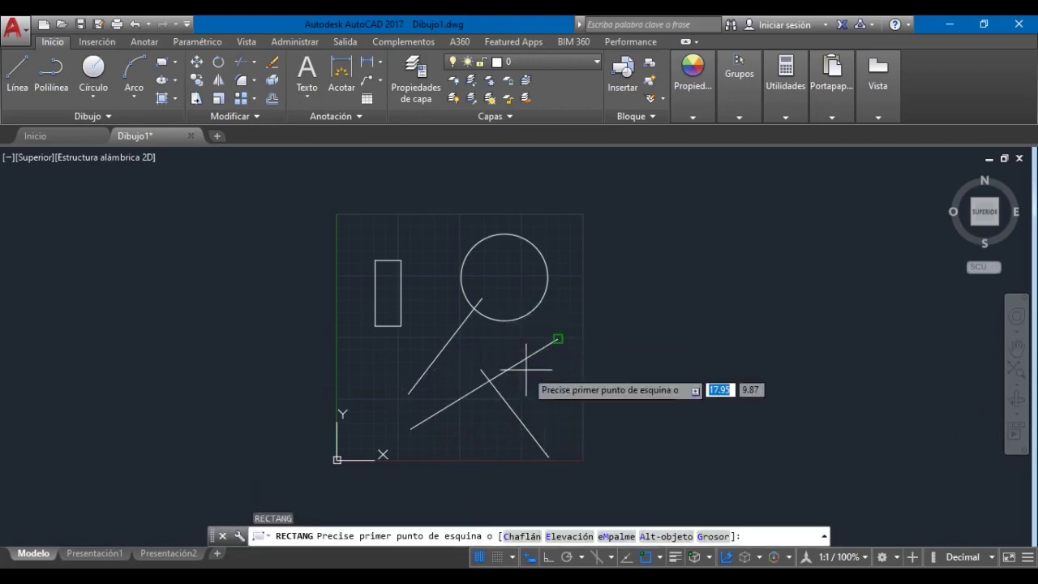
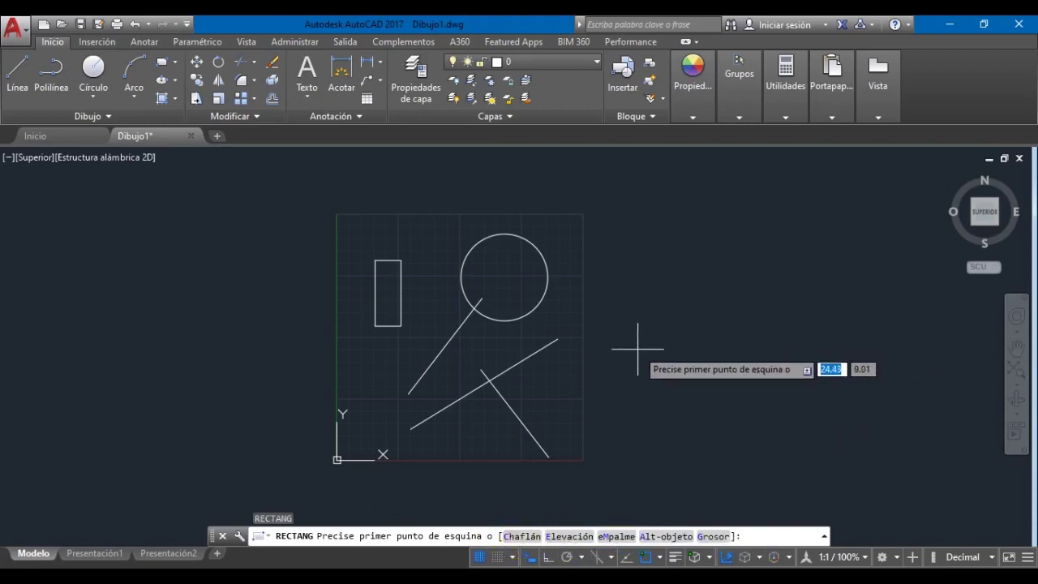
left_click(604, 537)
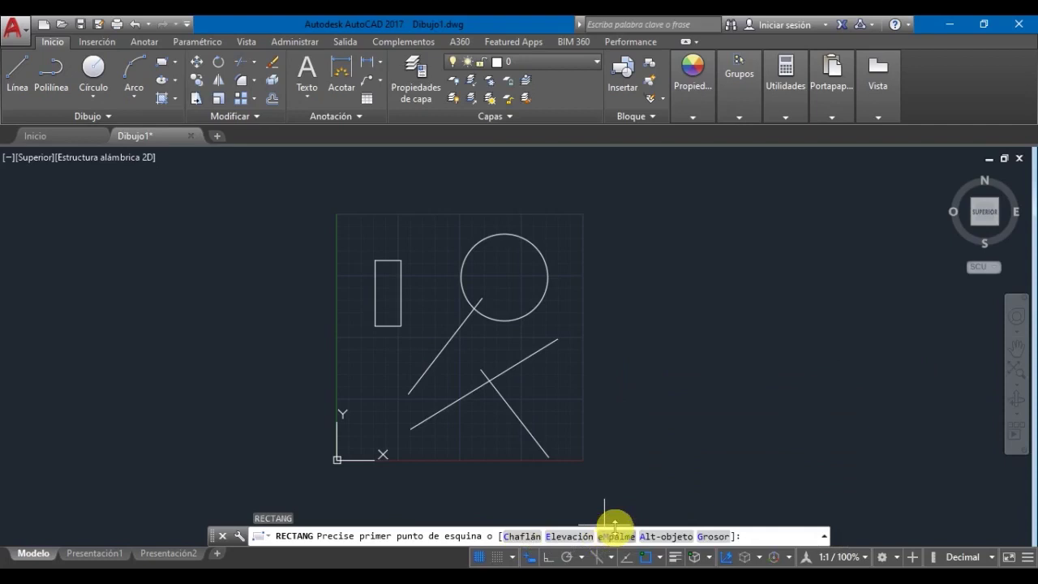
type("m")
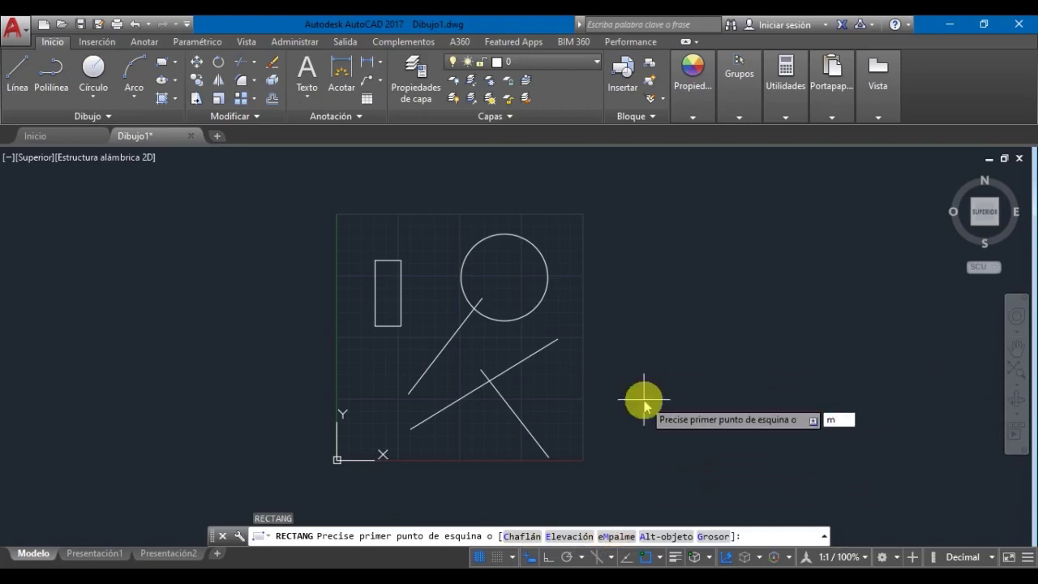
key("Return")
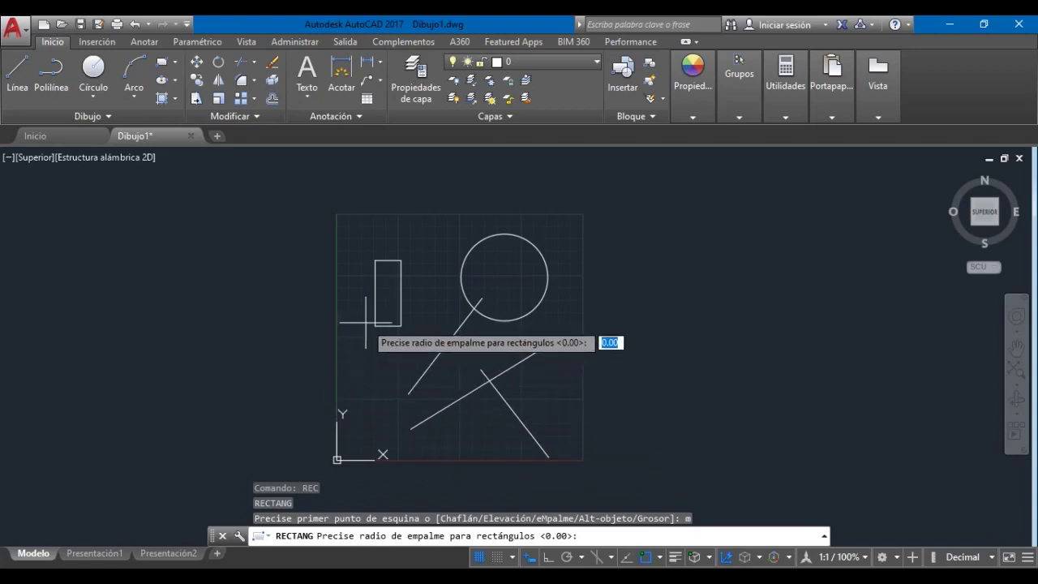
key("Escape")
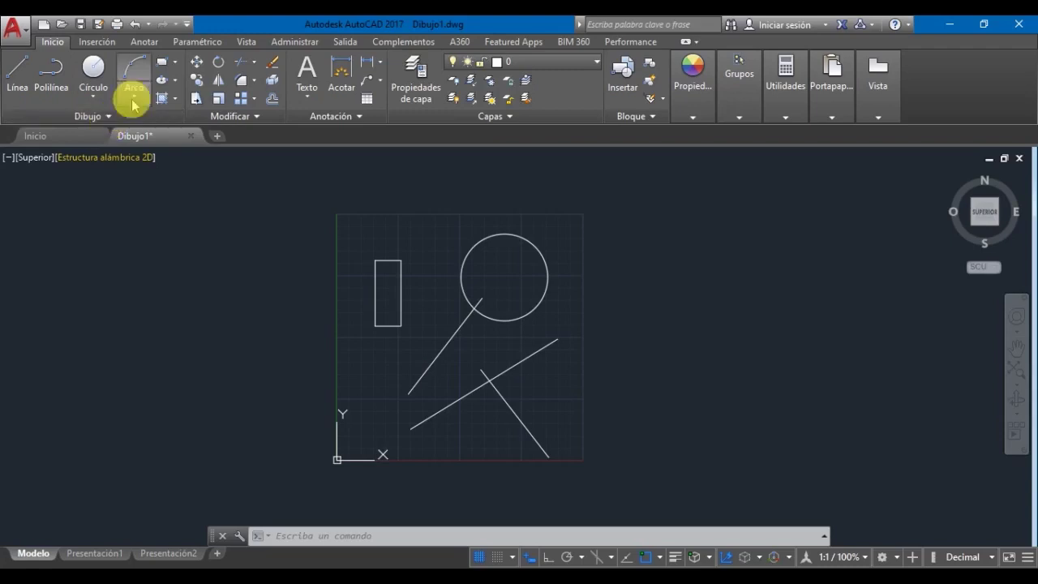
left_click(174, 79)
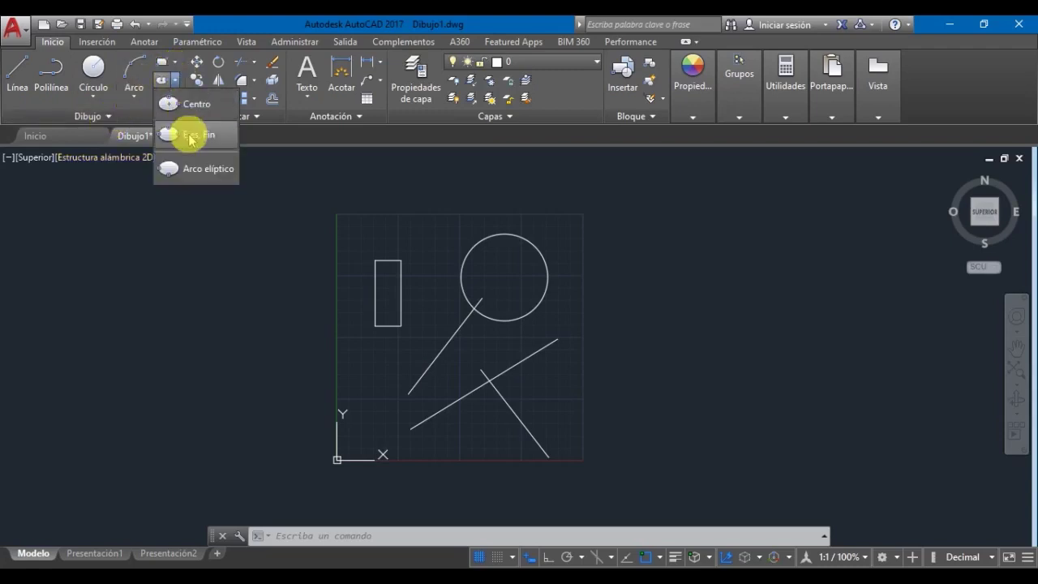
left_click(265, 315)
left_click(169, 468)
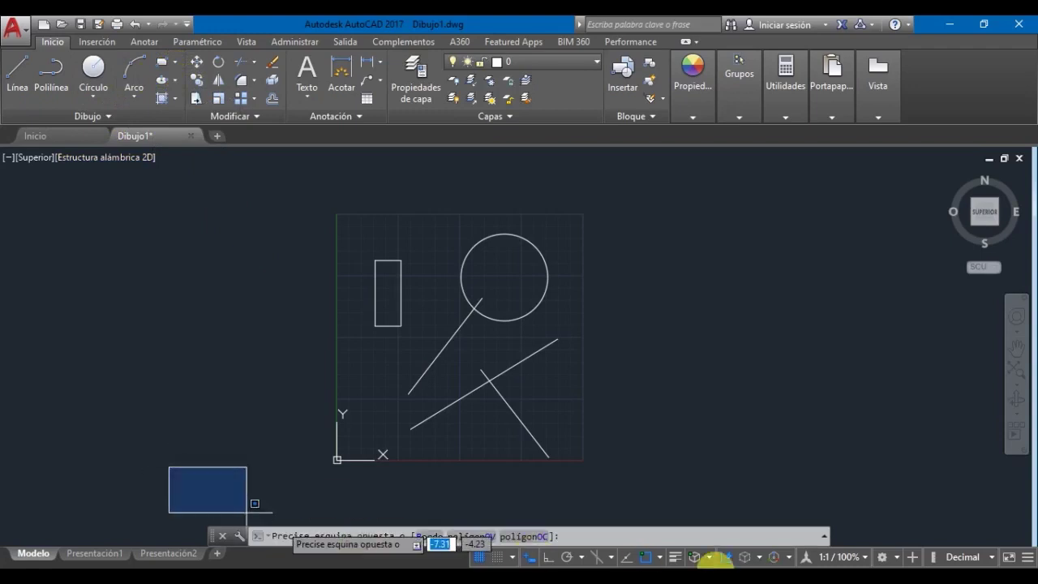
left_click(869, 519)
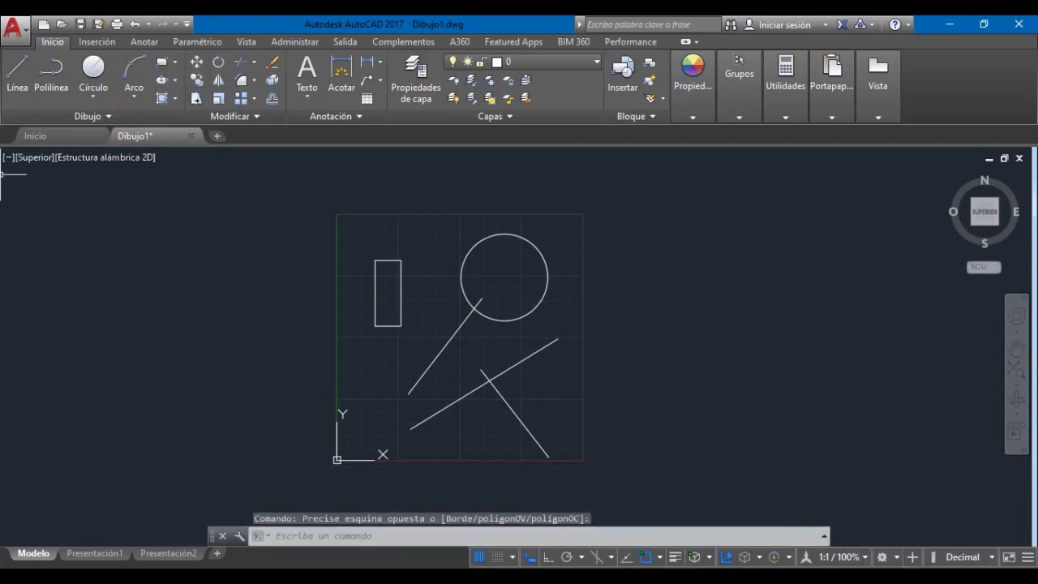
left_click(22, 85)
left_click(237, 371)
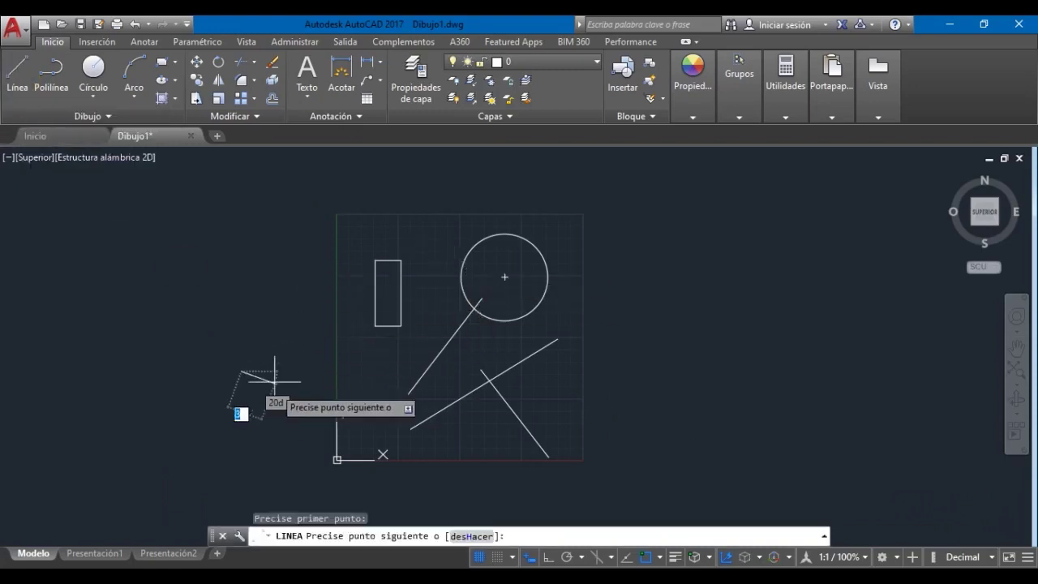
key("Escape")
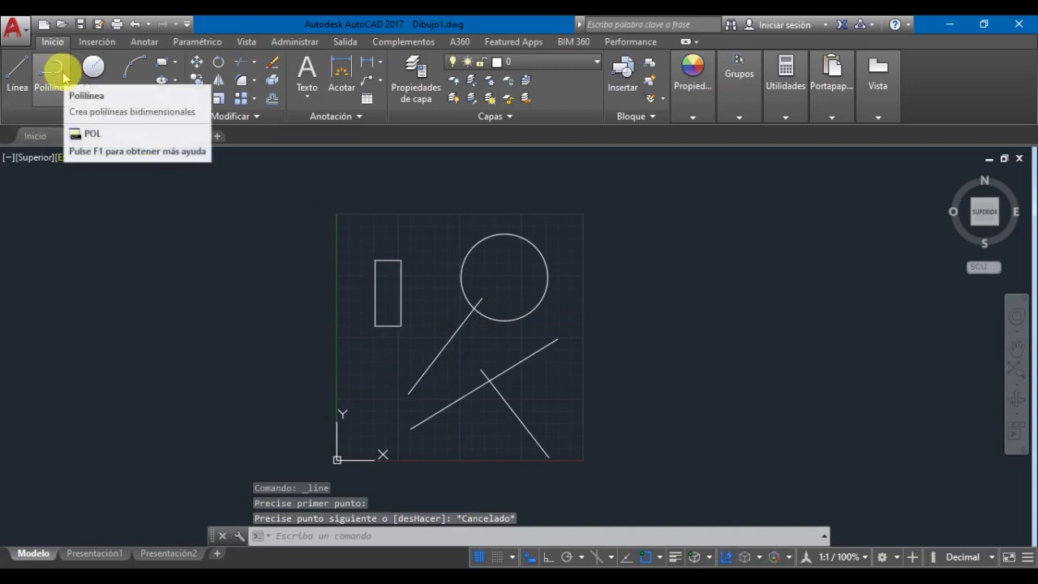
Step: Turn on snapping to the drawing grid while the Line command is active, and leave the command without drawing
left_click(18, 70)
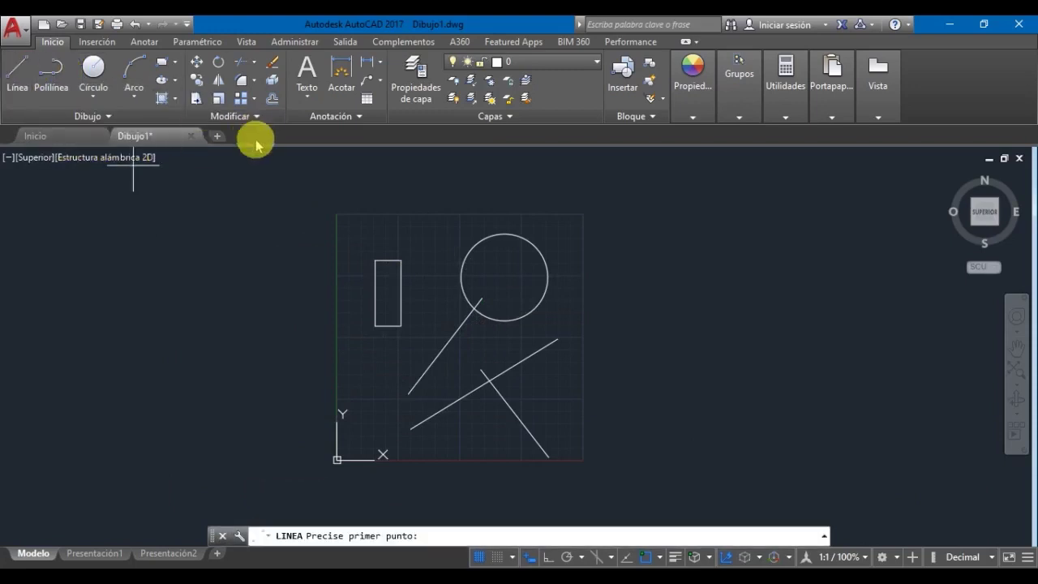
scroll(397, 266, "up", 5)
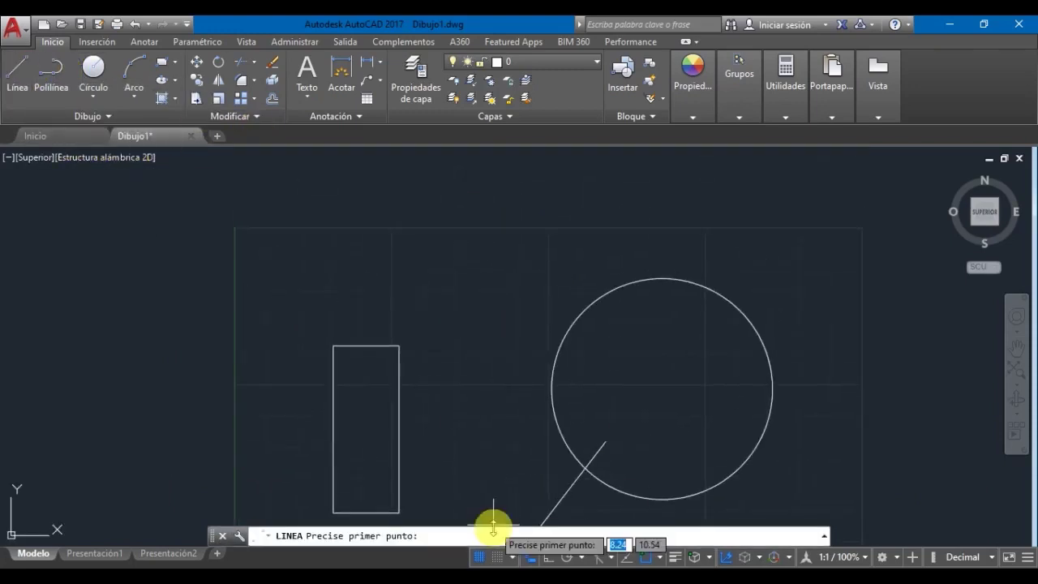
left_click(496, 557)
scroll(298, 285, "up", 4)
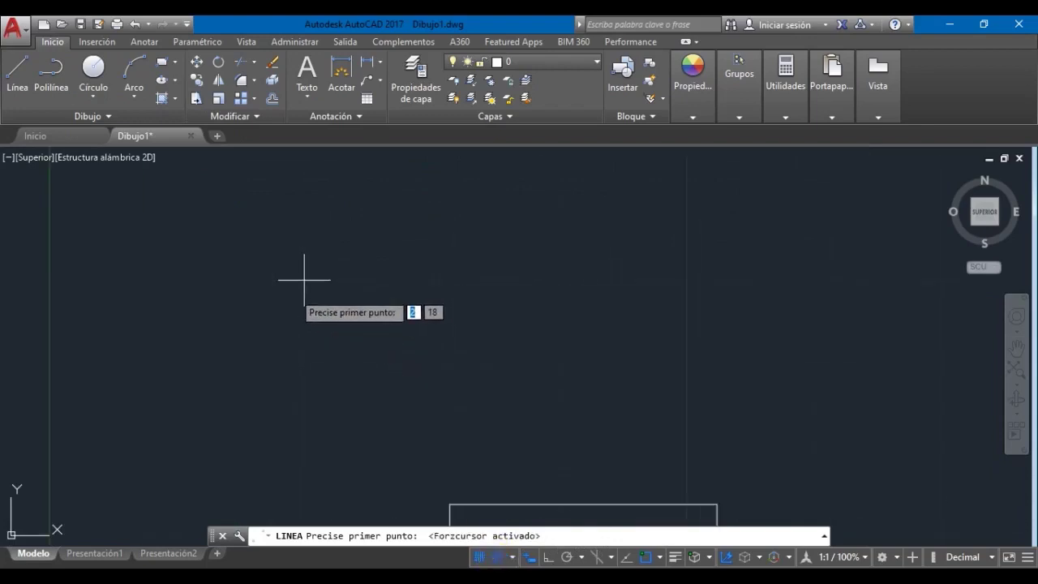
scroll(299, 287, "down", 2)
key("Escape")
Step: Select the rectangle, the circle and the three lines together and delete them
scroll(409, 390, "down", 4)
scroll(409, 389, "down", 2)
left_click(457, 424)
left_click(250, 225)
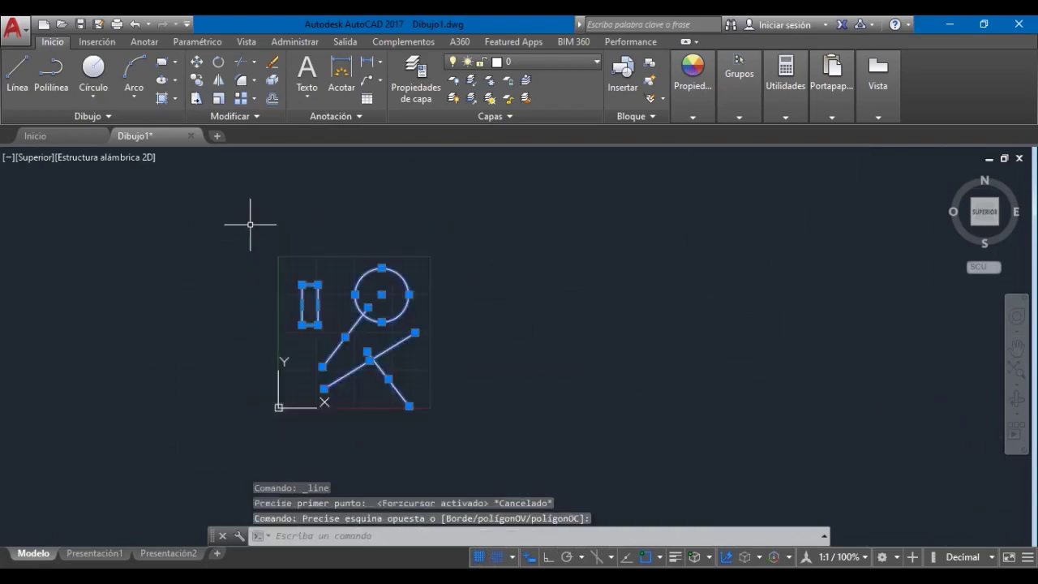
key("Delete")
Step: Undo the last zoom and the deletion of the rectangle, circle and lines
scroll(301, 275, "up", 4)
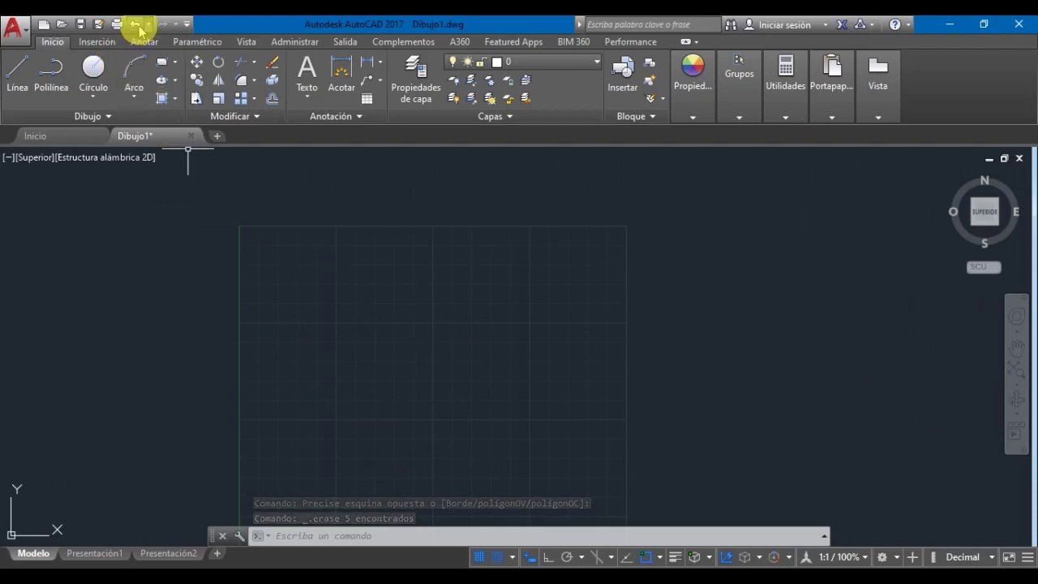
left_click(139, 31)
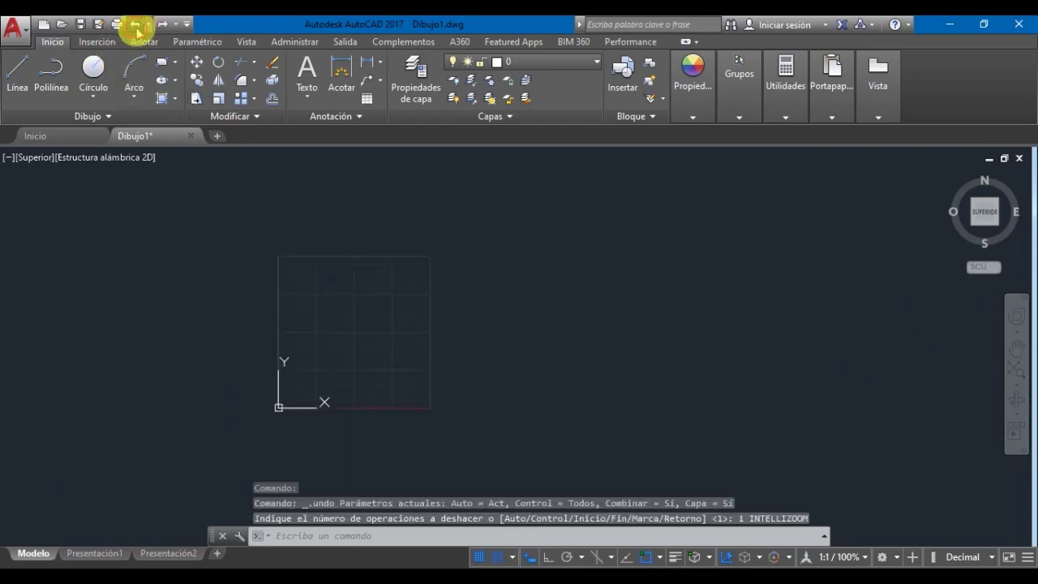
left_click(139, 29)
Step: Erase the rectangle, the circle and the three lines with the B (BORRA) command
scroll(345, 388, "up", 2)
left_click(516, 458)
left_click(238, 179)
type("B")
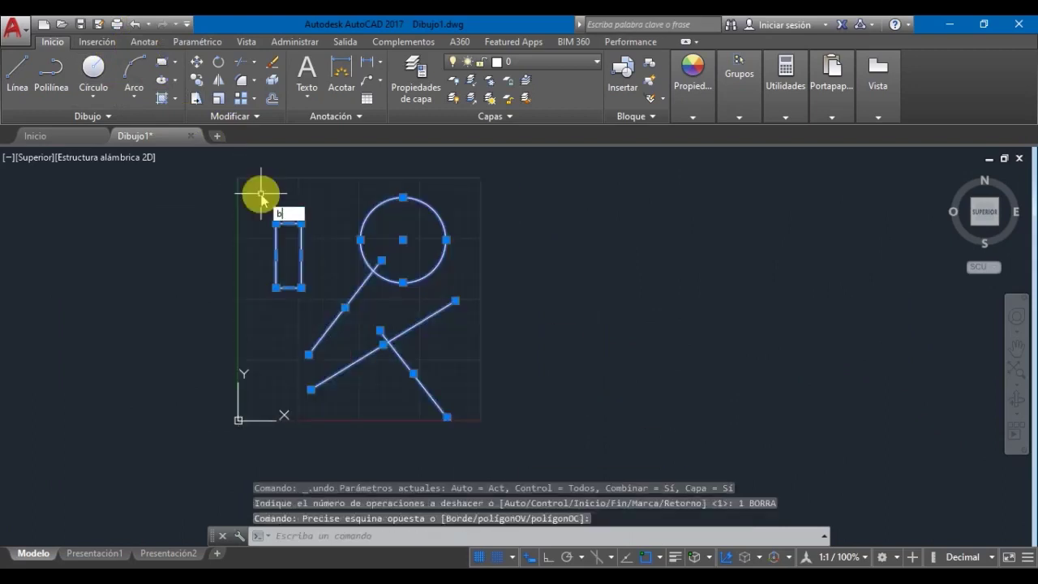
key("Return")
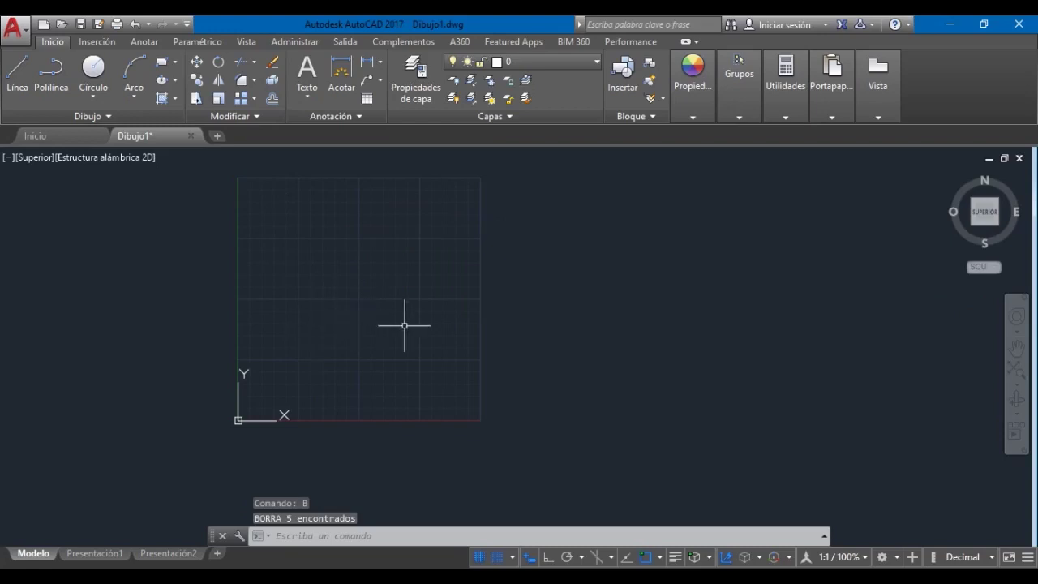
Step: Draw a 5 by 5 unit square from four separate lines snapped to the grid, with opposite corners at 5,5 and 10,10
type("L")
key("Return")
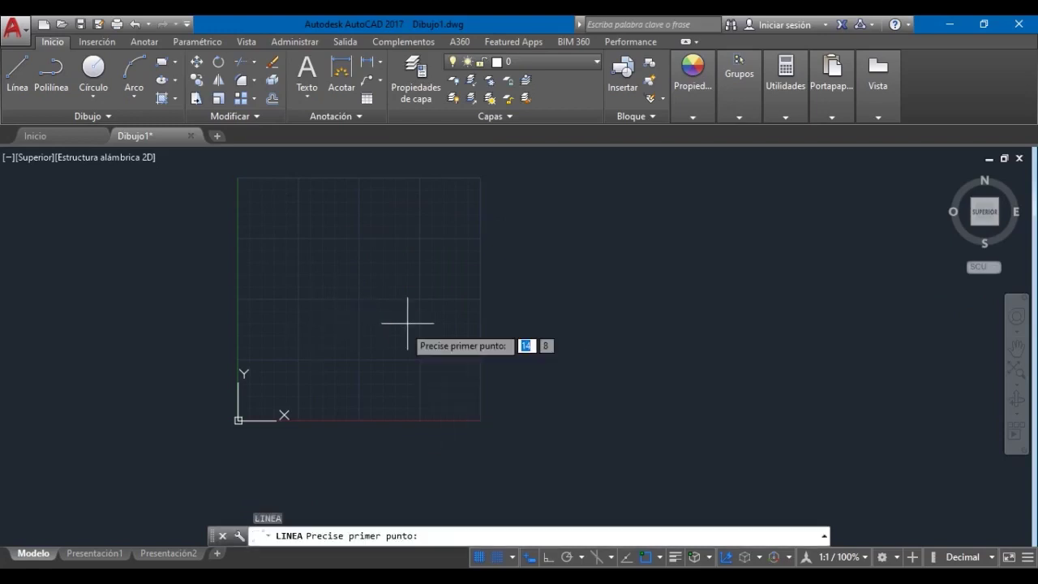
left_click(498, 557)
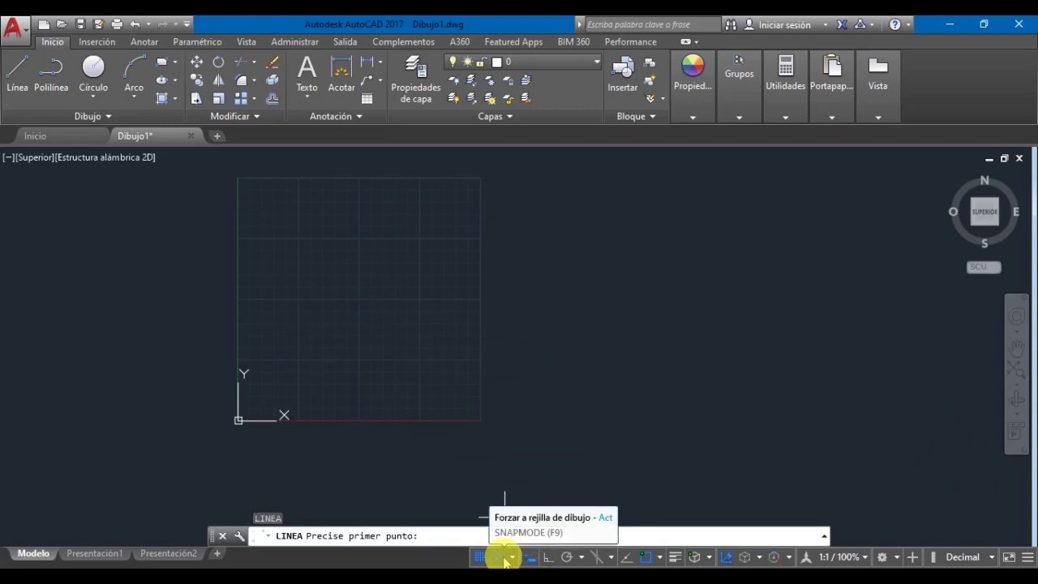
scroll(320, 335, "up", 2)
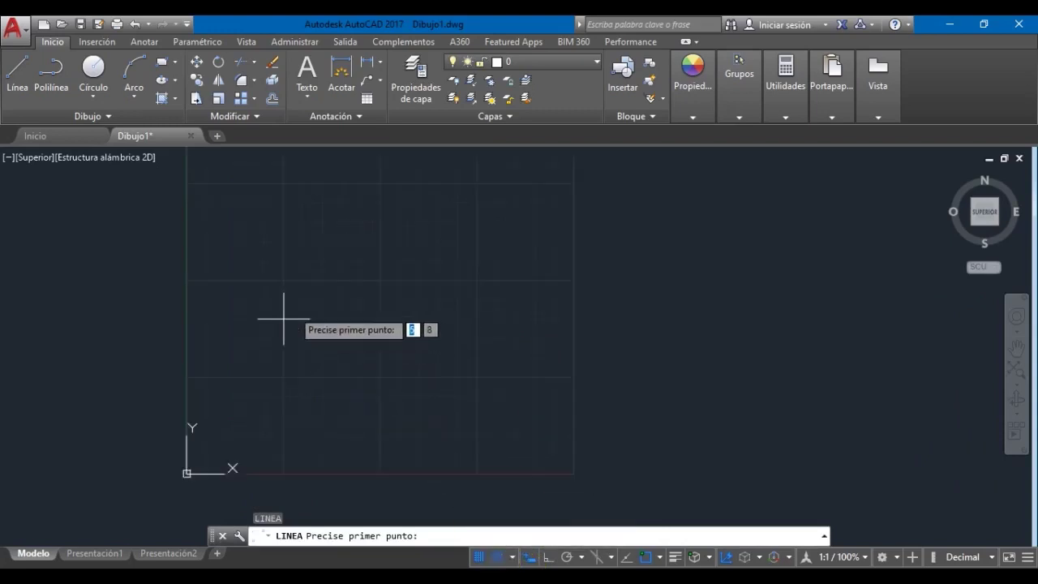
left_click(283, 377)
left_click(283, 279)
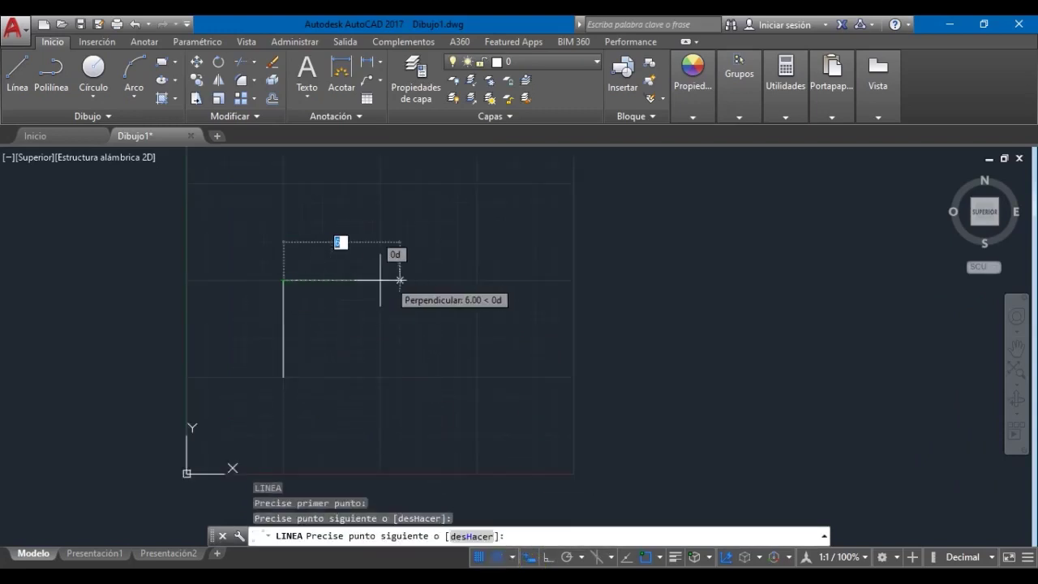
left_click(380, 280)
left_click(380, 377)
left_click(283, 377)
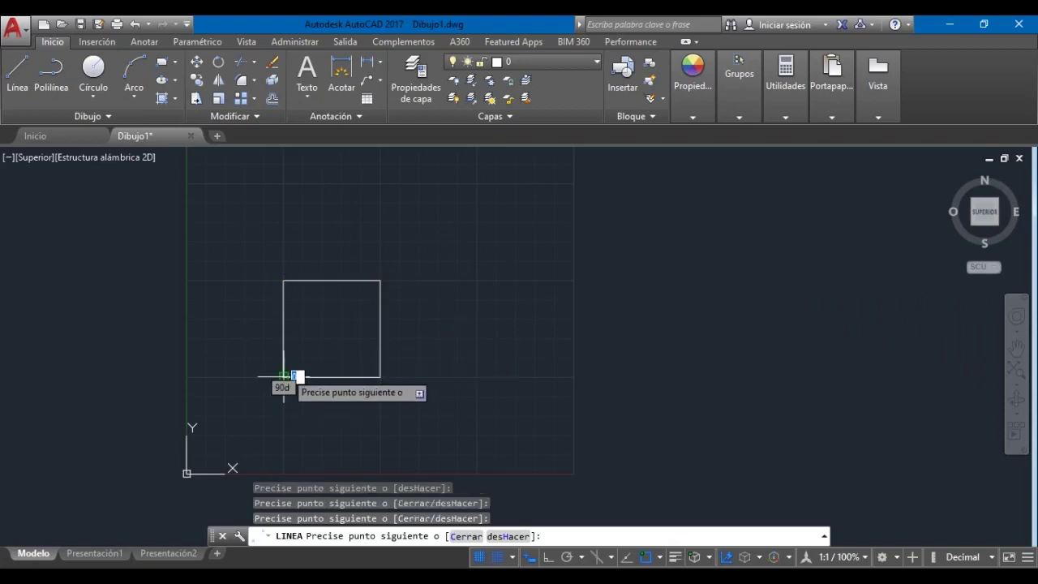
key("Escape")
Step: Select the sides of the line square one after another to examine how they are grouped, and clear the selection
left_click(406, 331)
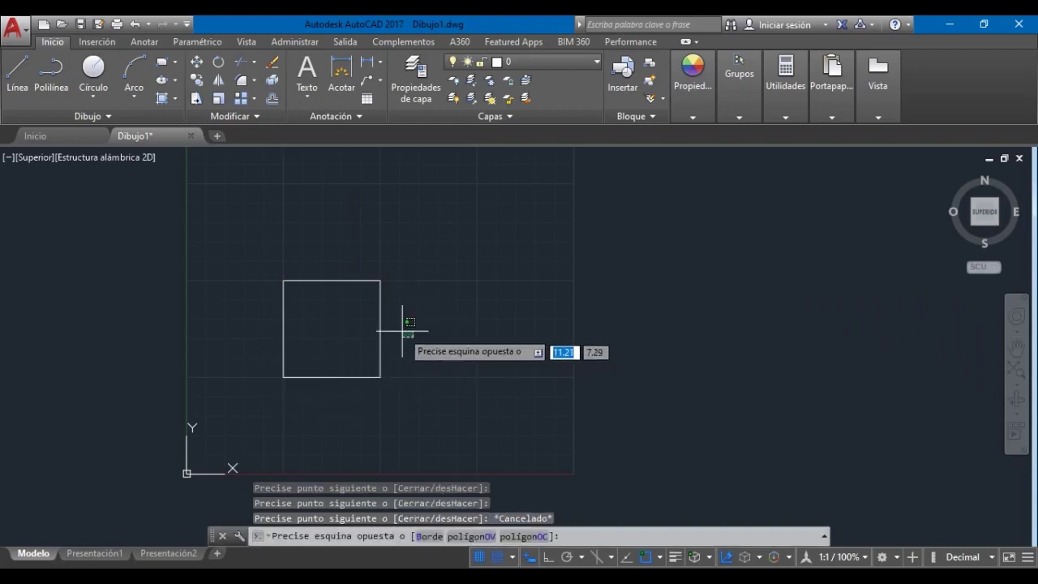
left_click(366, 319)
left_click(341, 308)
left_click(306, 269)
left_click(309, 330)
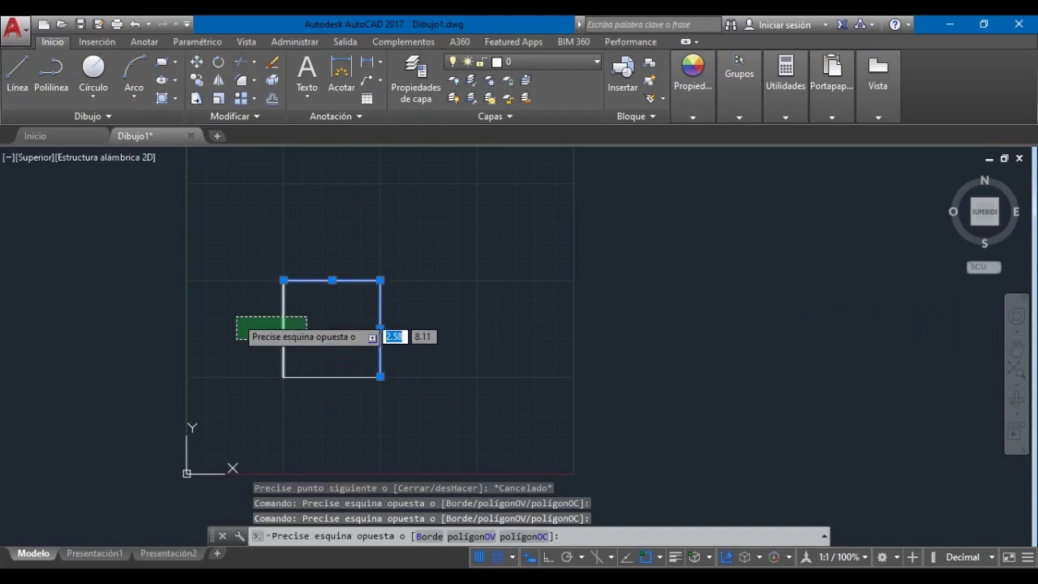
left_click(237, 339)
left_click(317, 400)
left_click(313, 365)
key("Escape")
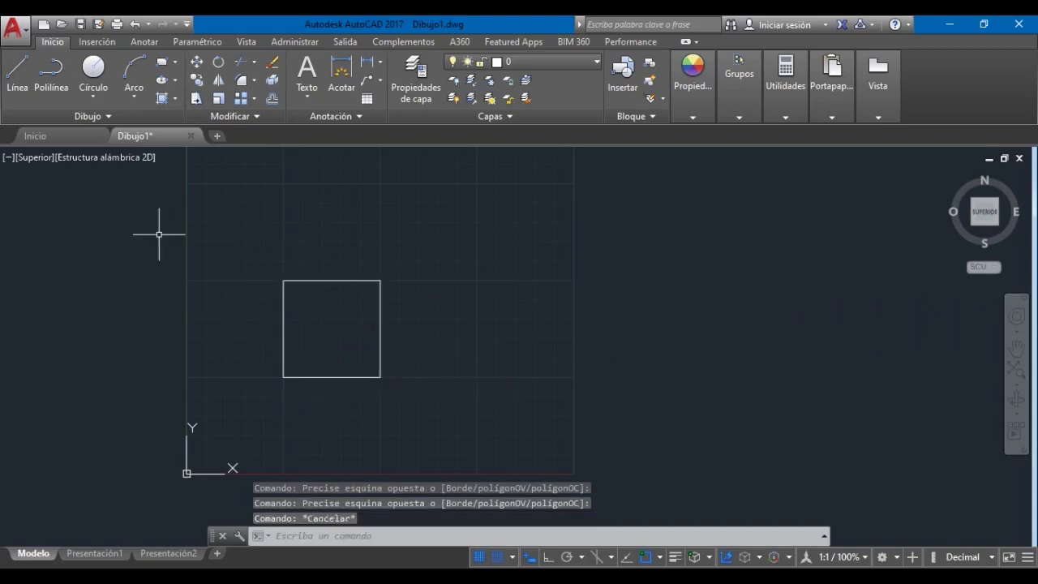
Step: Draw a 5 by 5 unit square as a polyline snapped to the grid, with opposite corners at 15,15 and 20,20
left_click(48, 70)
middle_click_drag(248, 221, 216, 284)
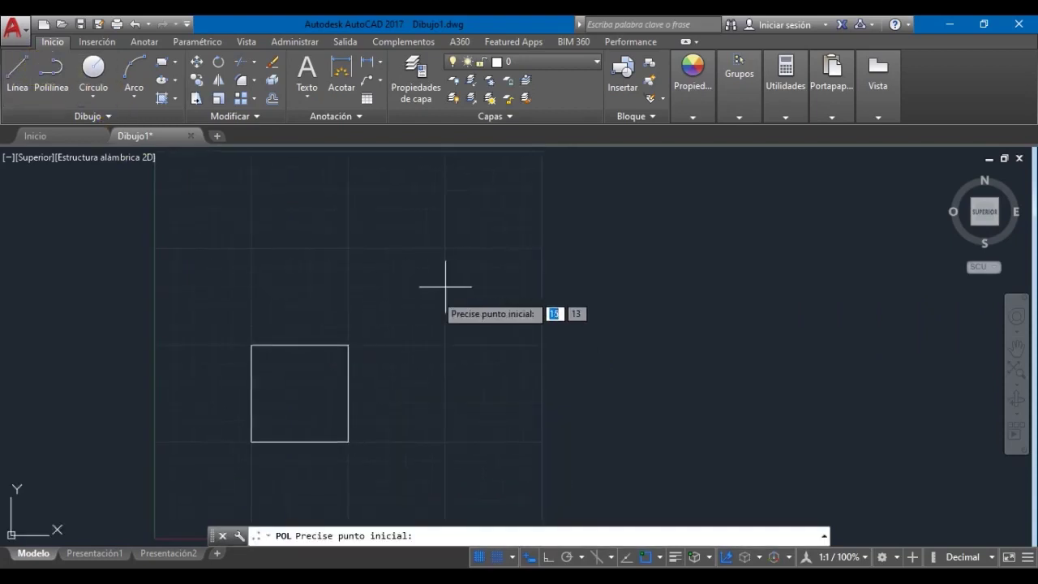
left_click(446, 248)
left_click(445, 151)
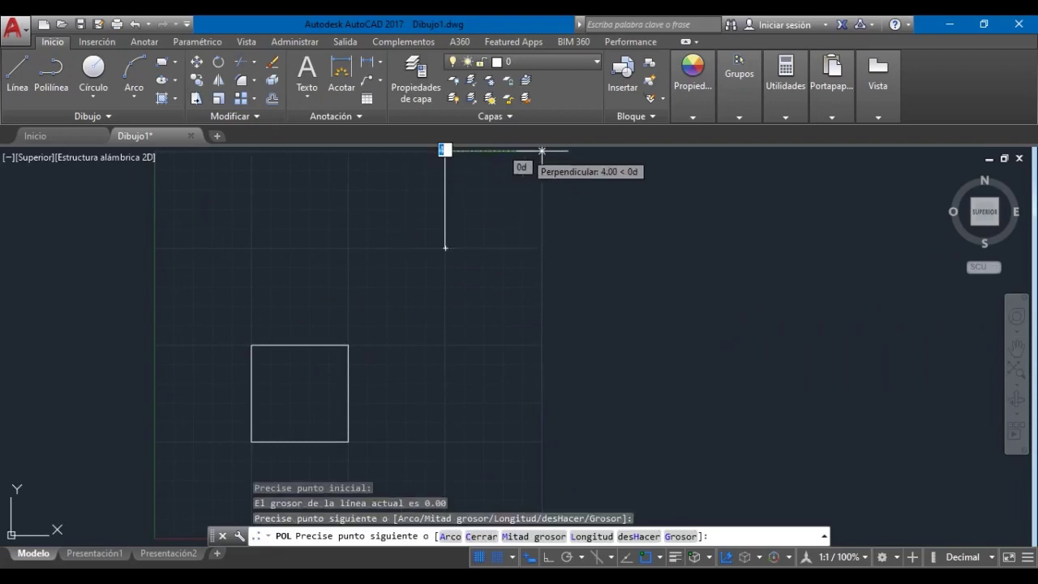
left_click(542, 151)
left_click(542, 247)
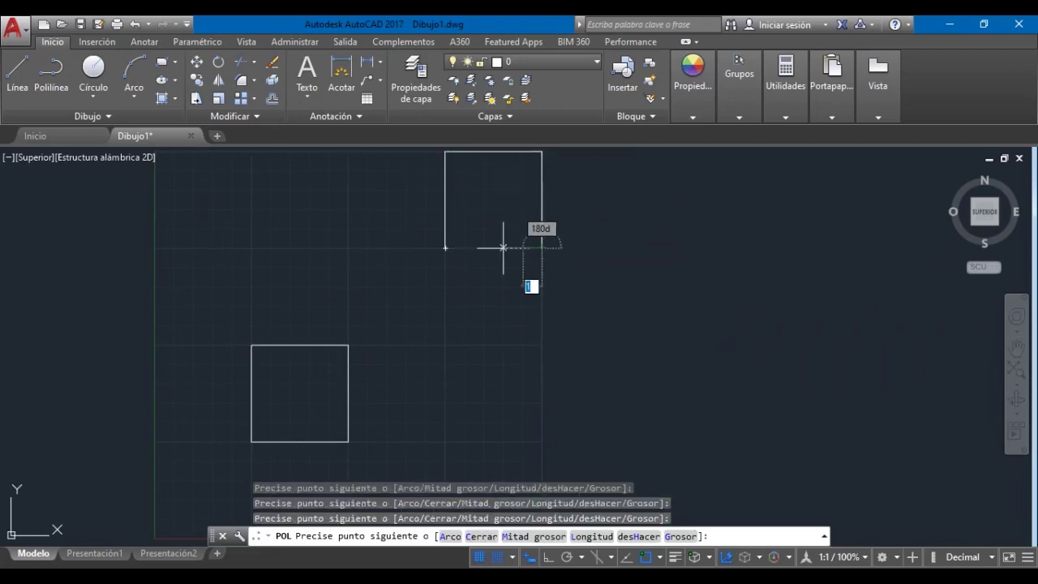
left_click(445, 247)
key("Escape")
Step: Select the polyline square by one side to examine how its segments are grouped, and clear the selection
middle_click_drag(557, 311, 513, 323)
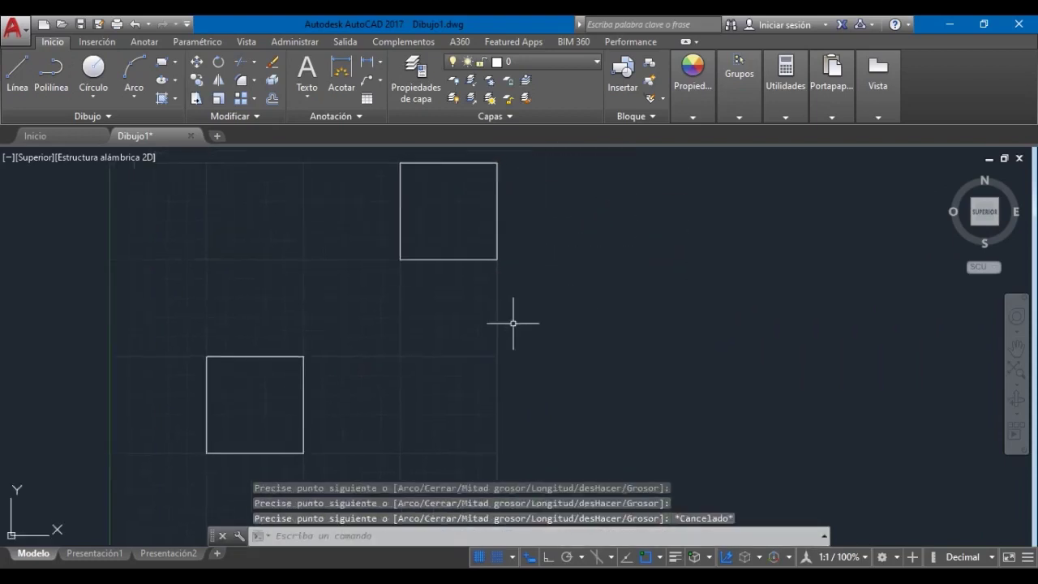
left_click(498, 221)
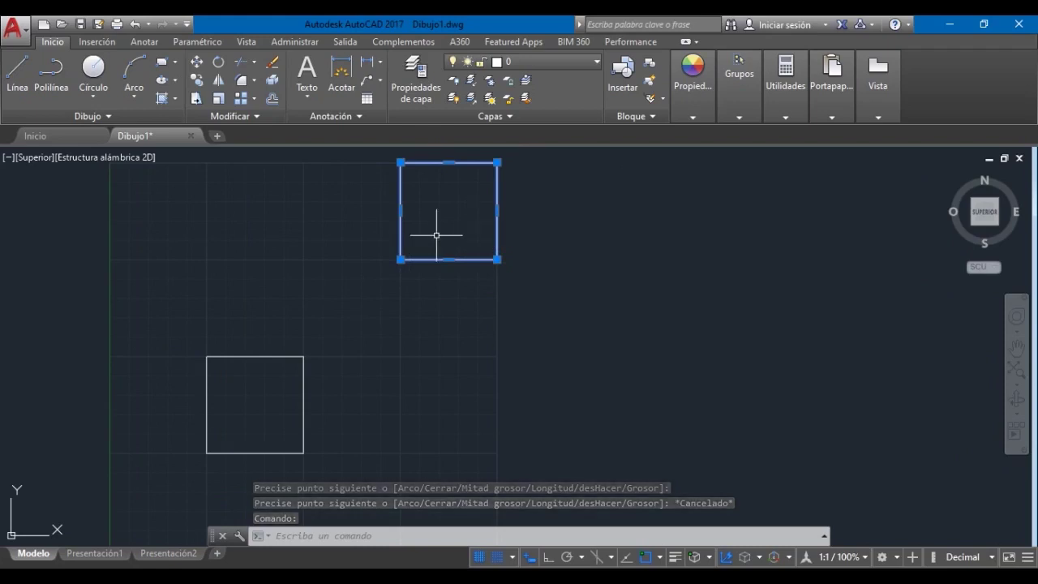
key("Escape")
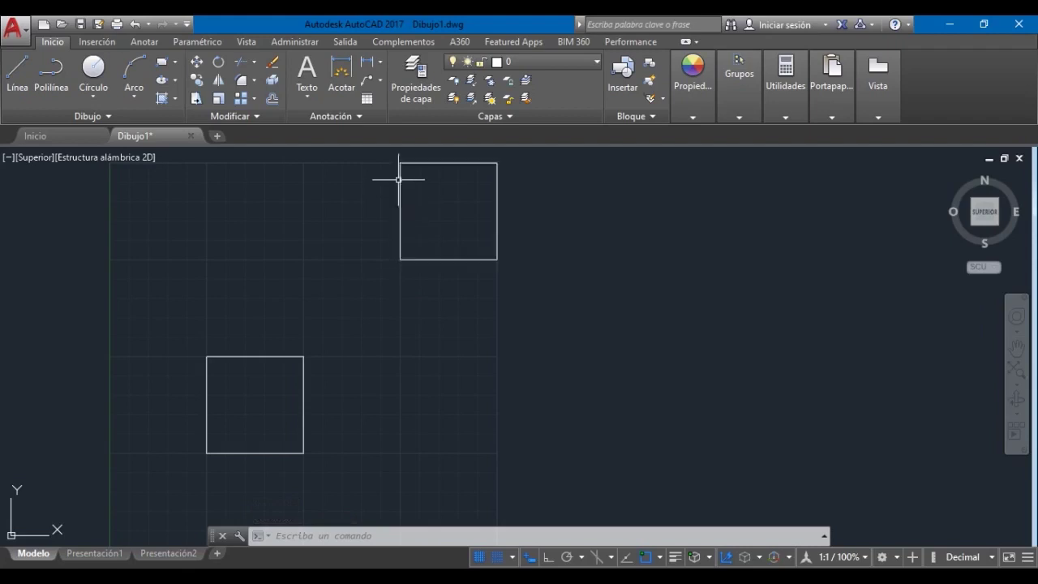
Step: Delete the polyline square and the square made of separate lines
left_click(516, 280)
left_click(473, 226)
key("Delete")
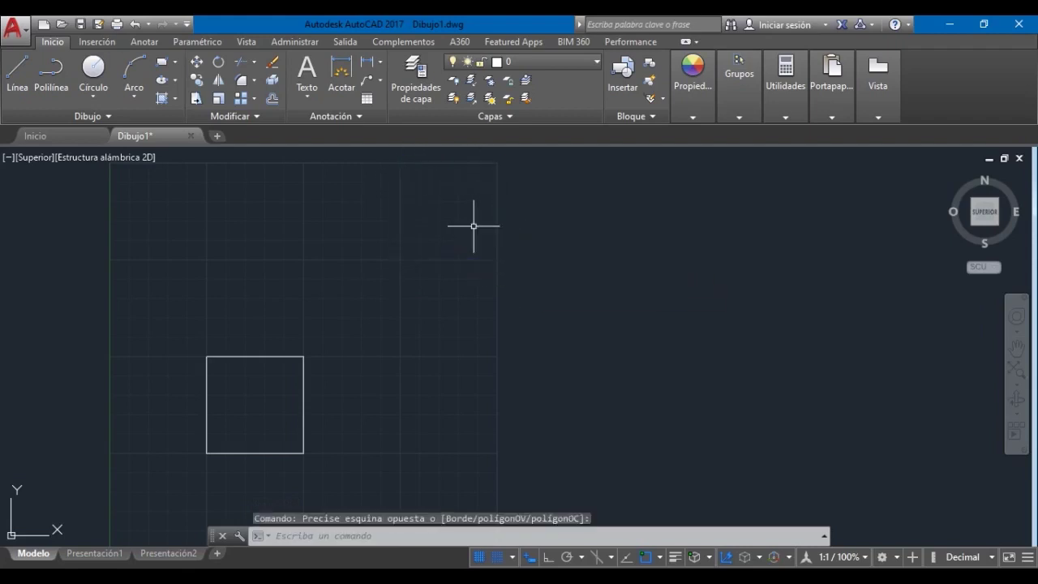
left_click(330, 450)
left_click(186, 329)
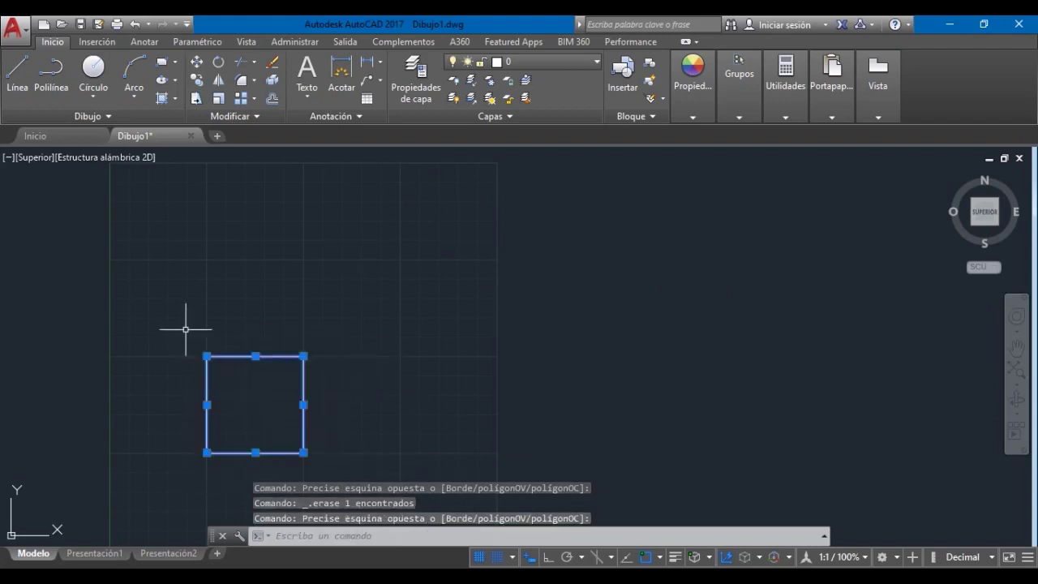
key("Delete")
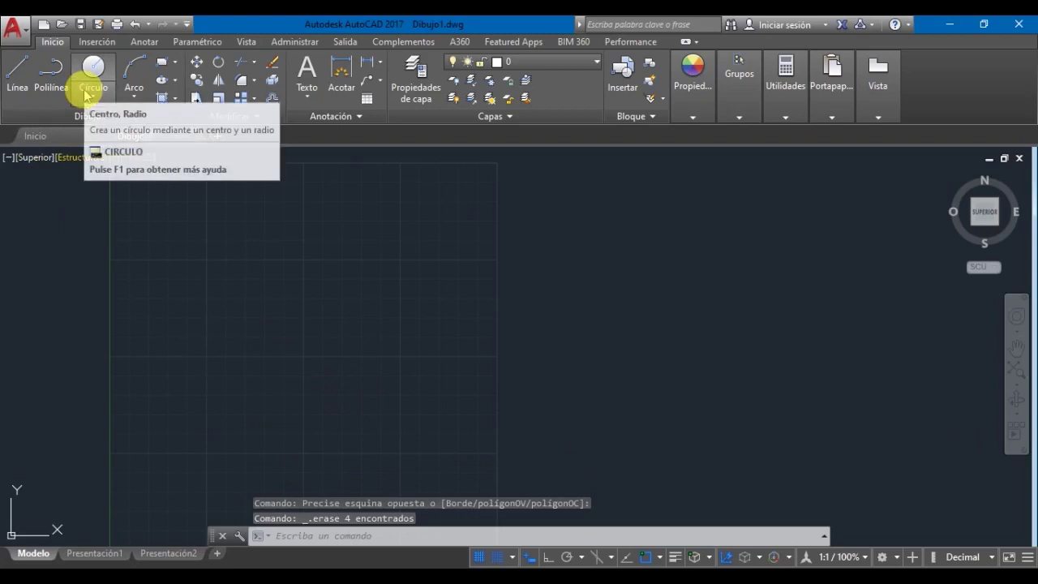
left_click(91, 117)
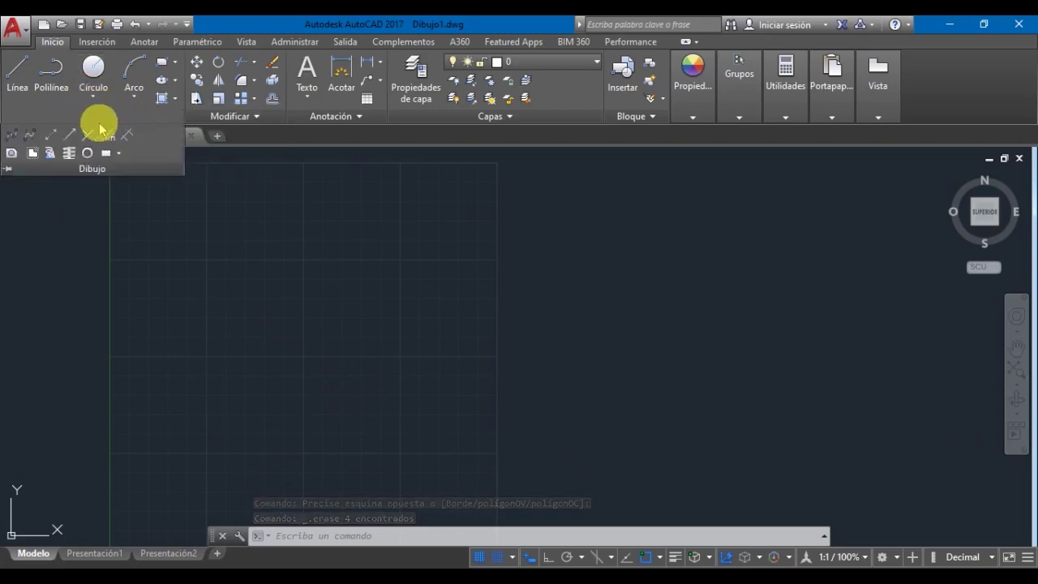
left_click(228, 236)
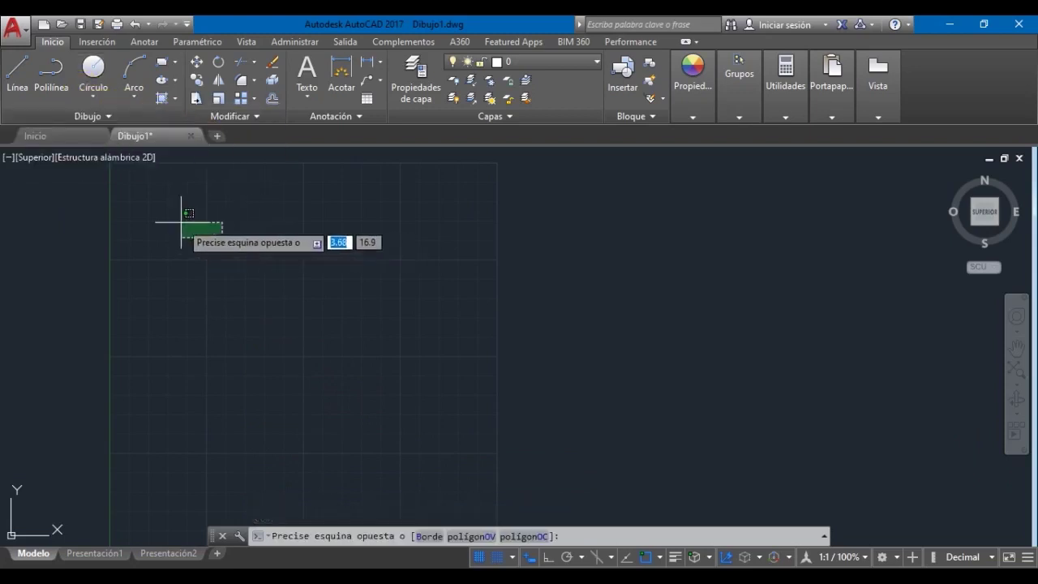
left_click(112, 120)
left_click(151, 227)
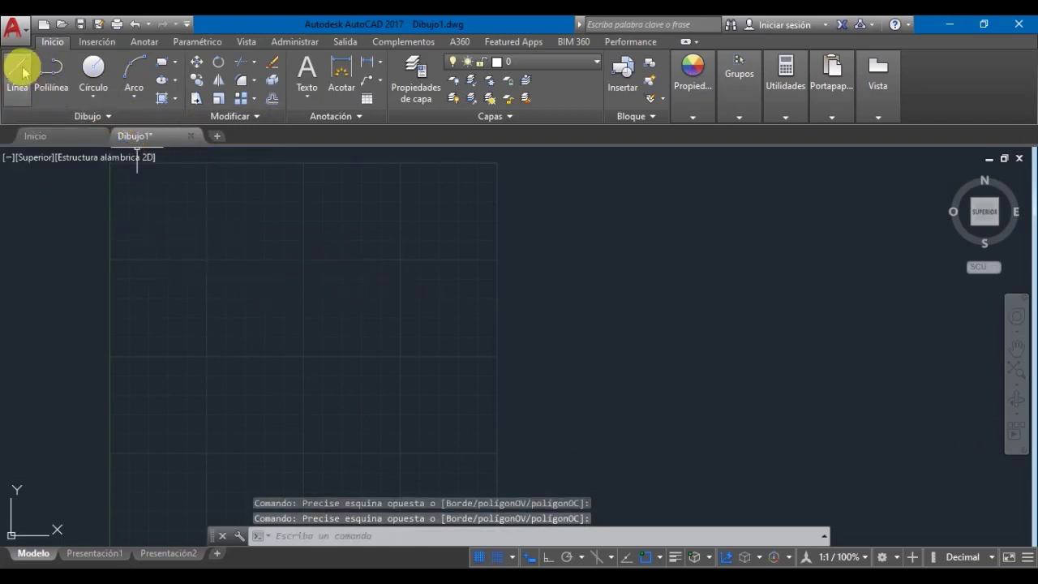
left_click(98, 102)
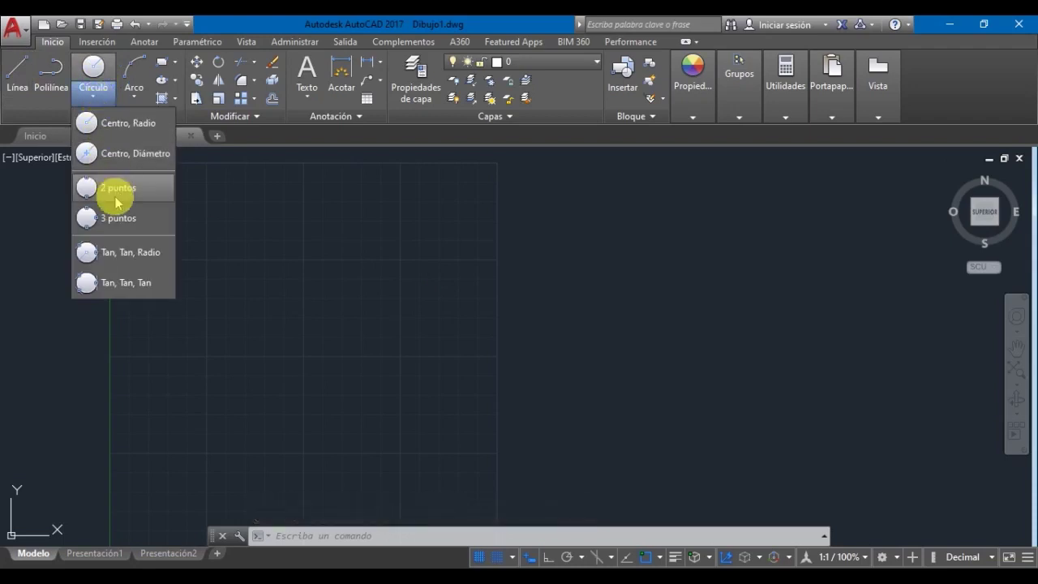
left_click(132, 131)
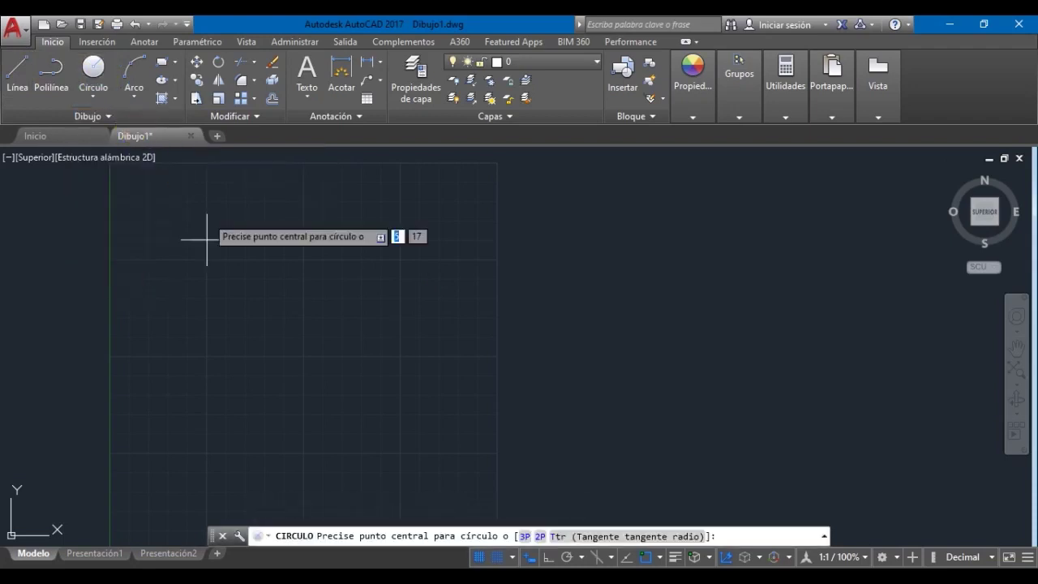
left_click(246, 297)
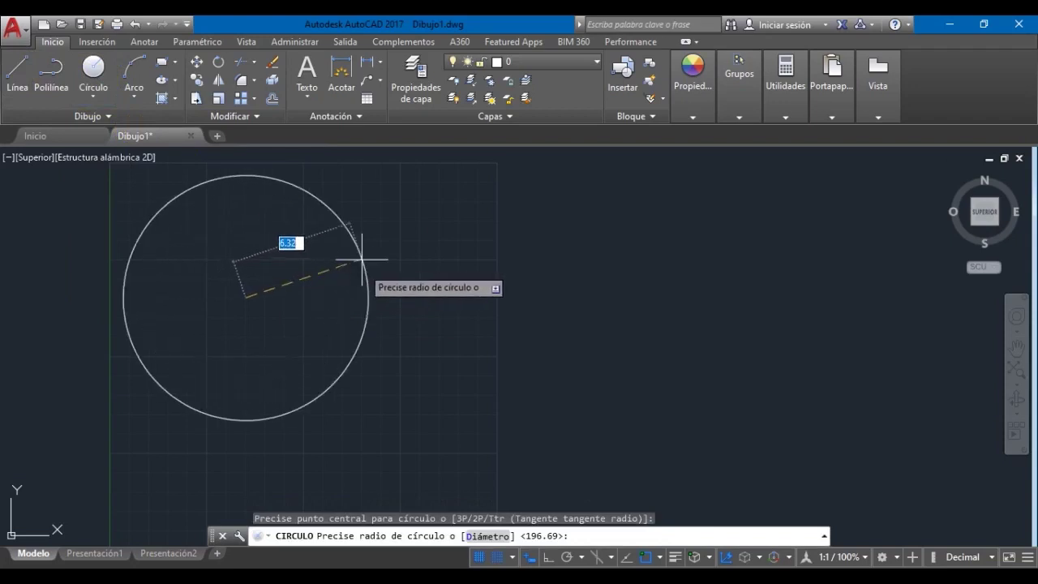
key("Escape")
left_click(102, 97)
left_click(105, 151)
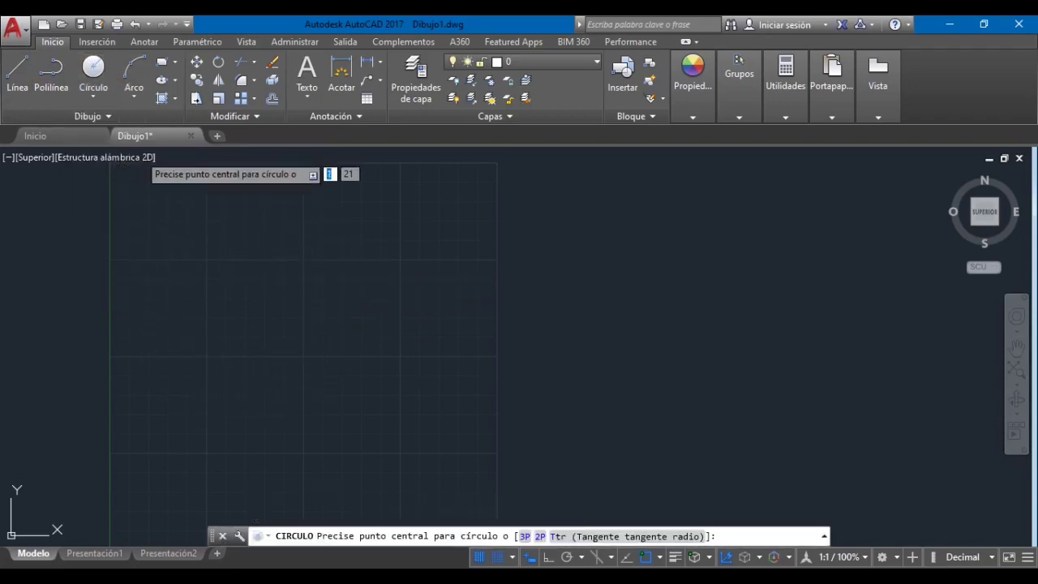
left_click(303, 337)
key("Escape")
Step: Examine the available construction methods for circles and arcs and the variants of the rectangle and hatch tools
left_click(102, 98)
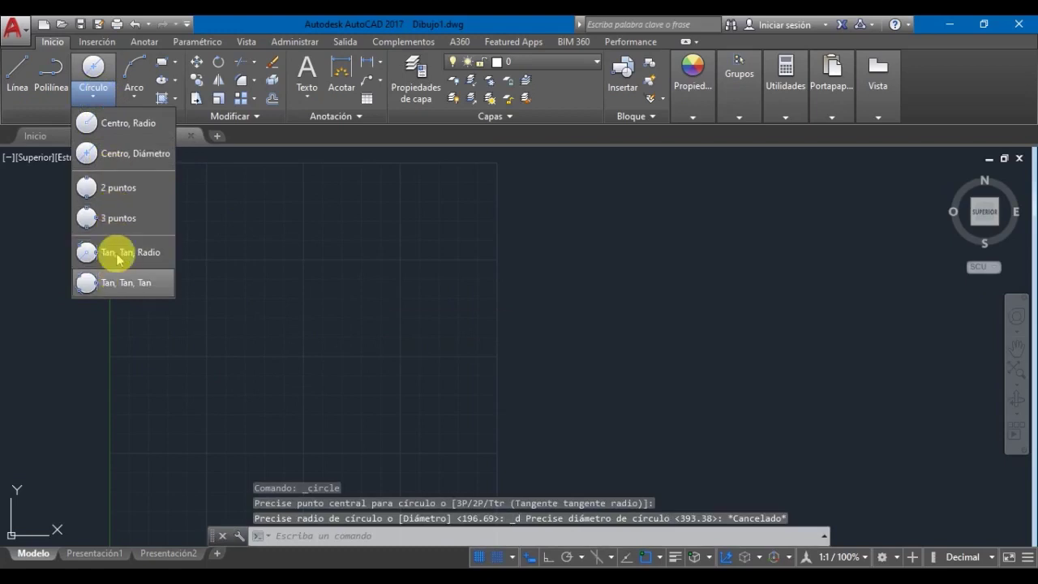
left_click(189, 201)
left_click(150, 199)
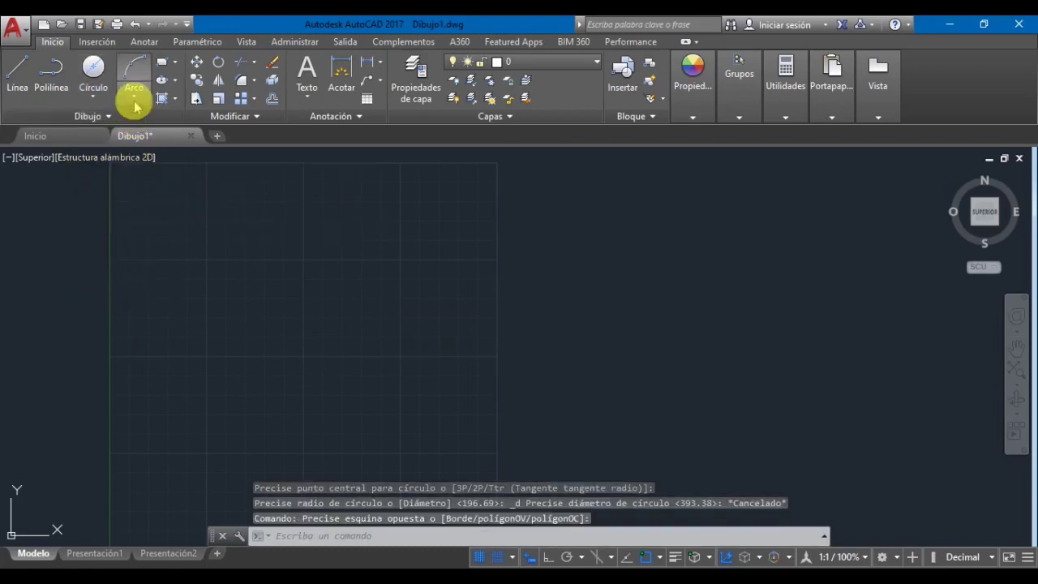
left_click(133, 94)
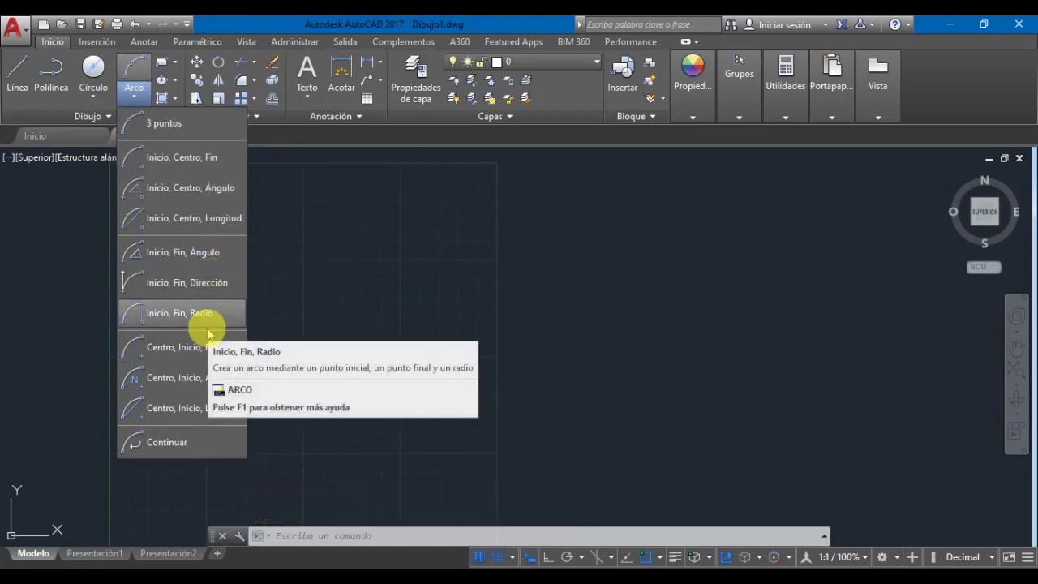
left_click(322, 284)
left_click(313, 244)
left_click(209, 184)
left_click(173, 64)
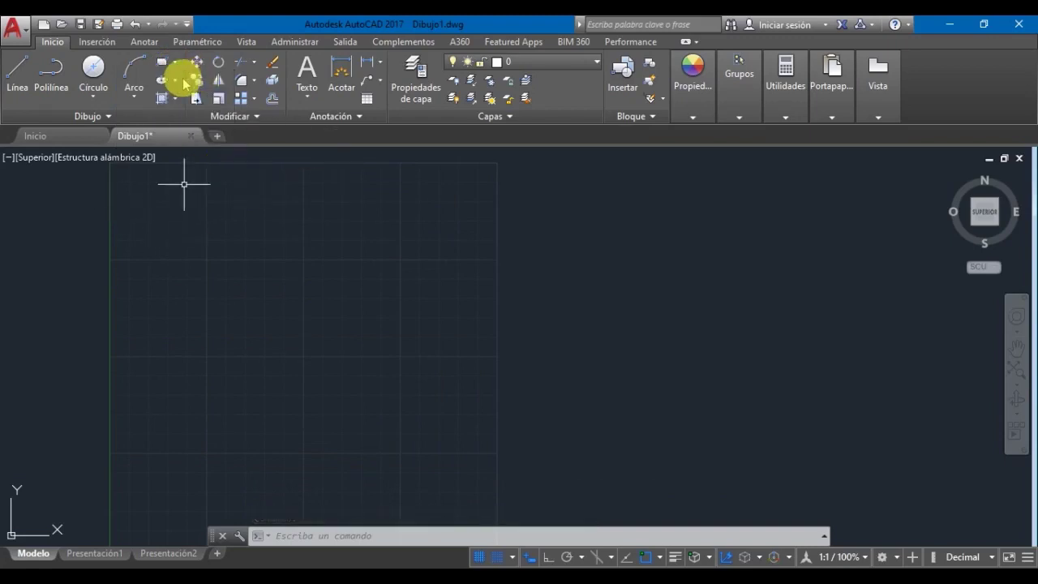
left_click(174, 98)
left_click(172, 99)
Step: Draw a circle by centre and diameter, centred at 10,10 on the grid with a diameter of 5 units
left_click(94, 68)
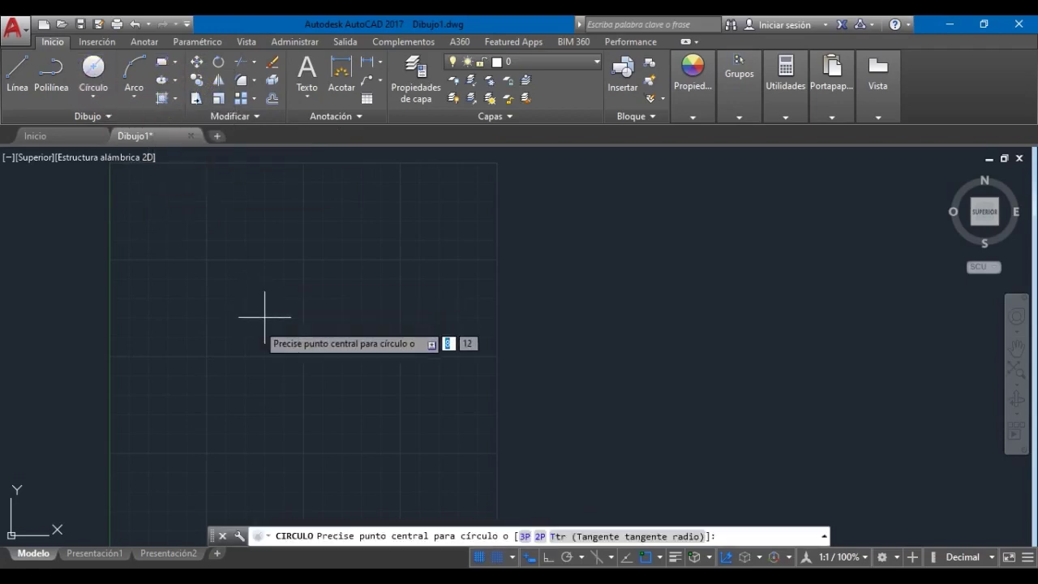
left_click(304, 356)
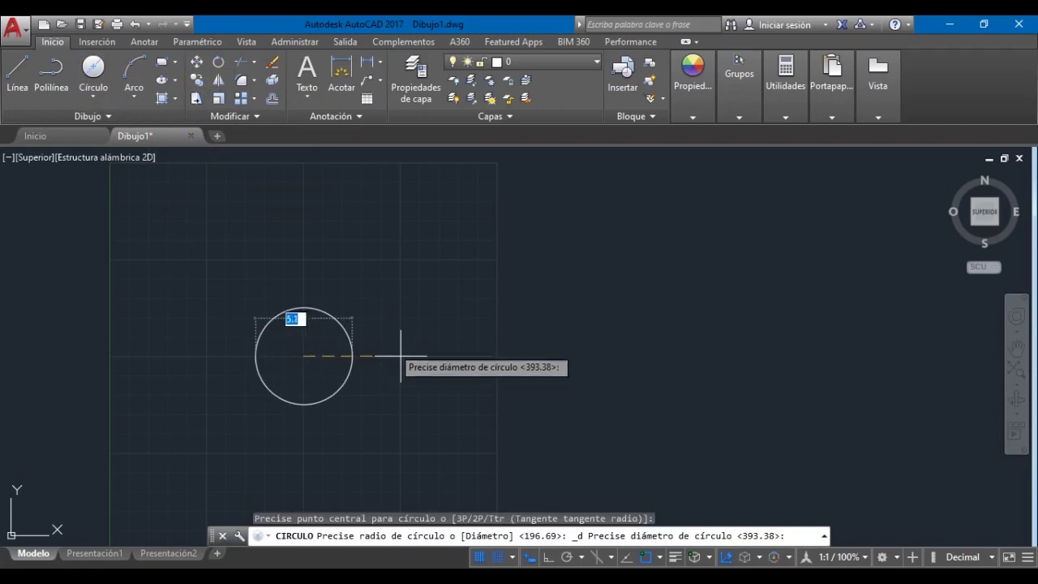
type("5")
key("Return")
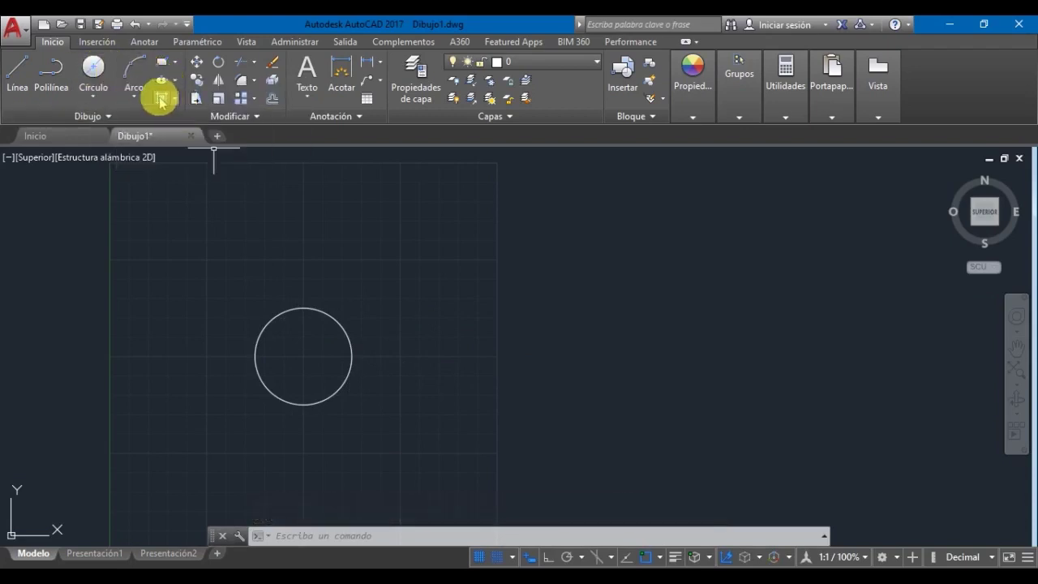
Step: Hatch the inside of the circle with the ANGLE pattern at scale 1
left_click(161, 99)
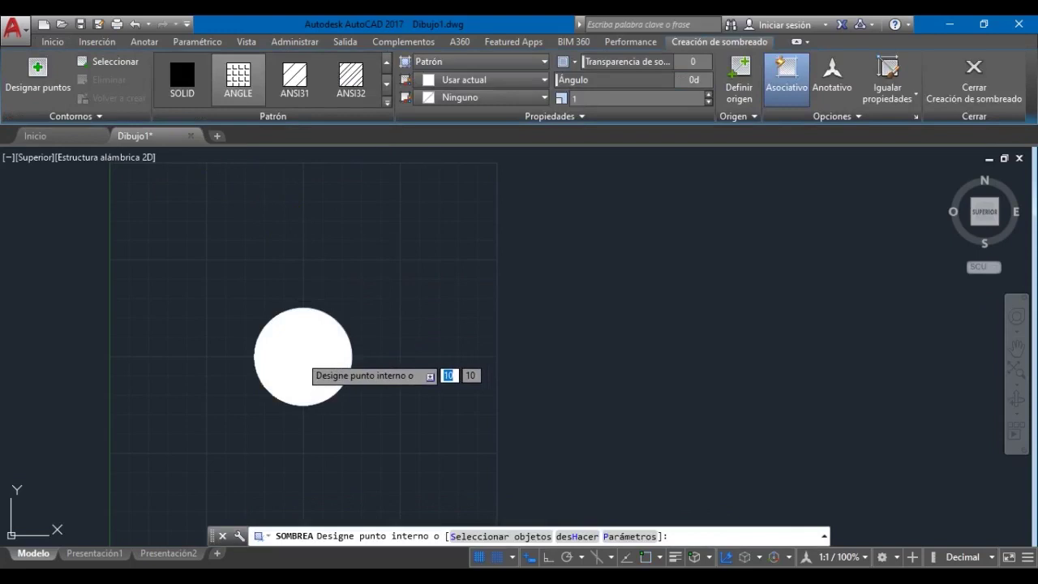
left_click(298, 348)
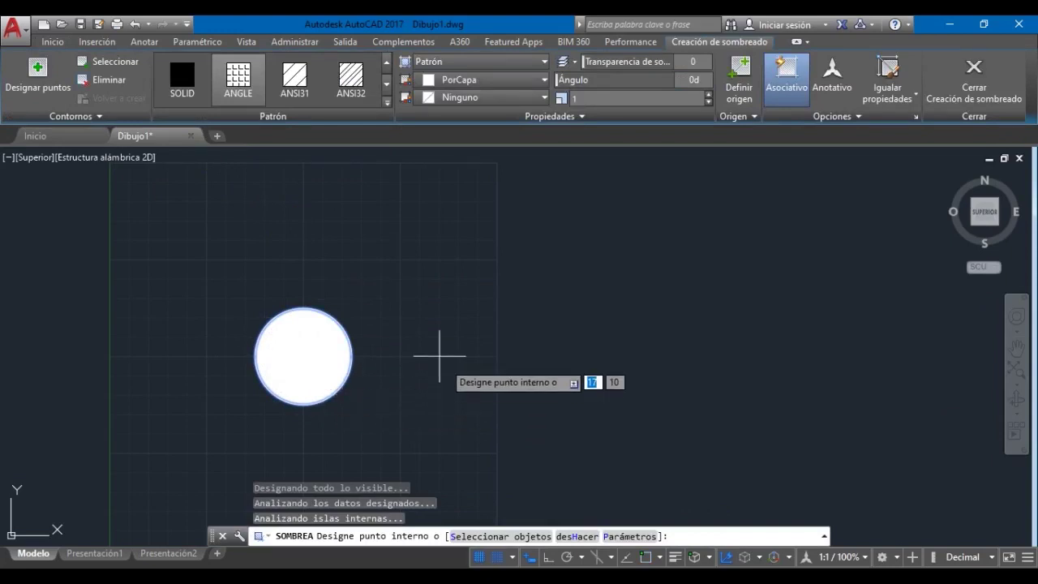
key("Escape")
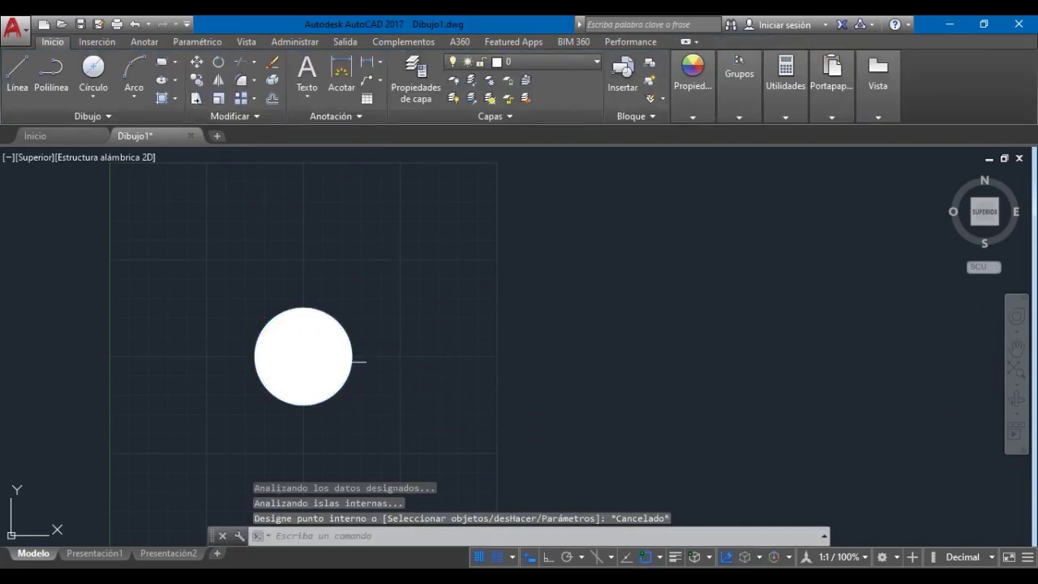
Step: Change the circle's hatch to the ANSI31 pattern with a scale of 0.3, and clear the selection
left_click(321, 361)
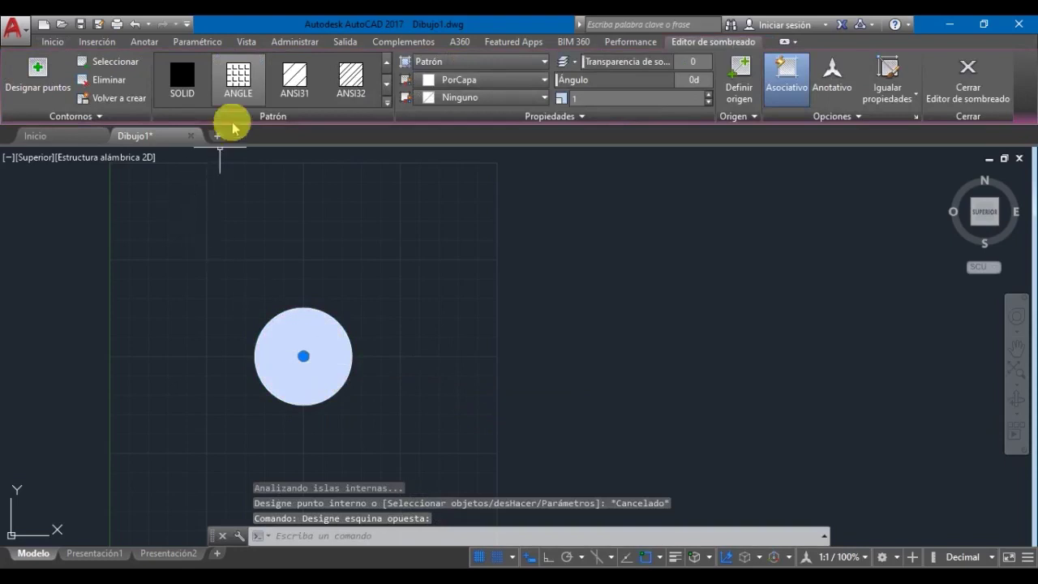
left_click(295, 89)
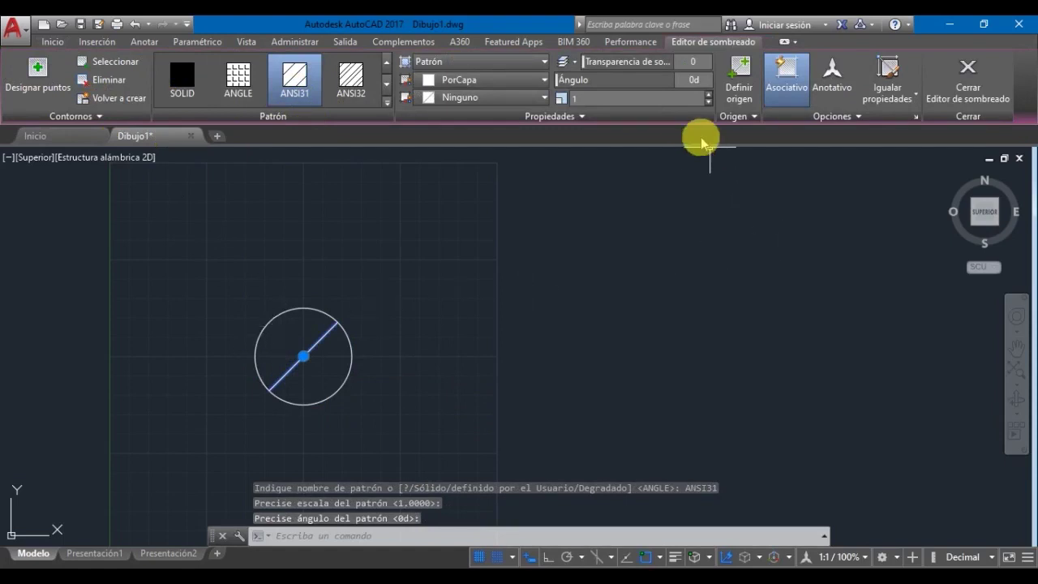
left_click(605, 103)
left_click(600, 98)
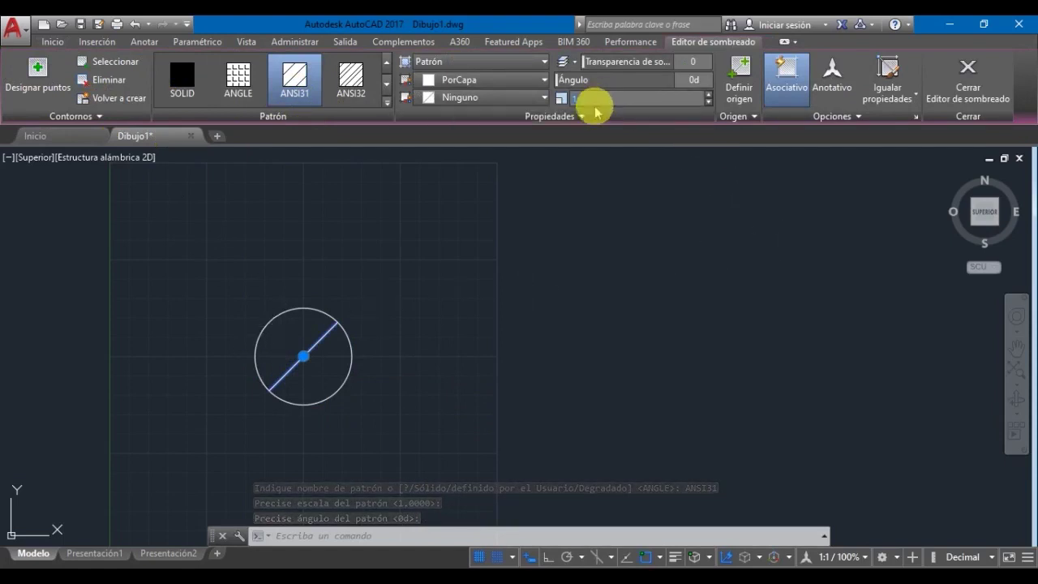
type("0.5")
key("Return")
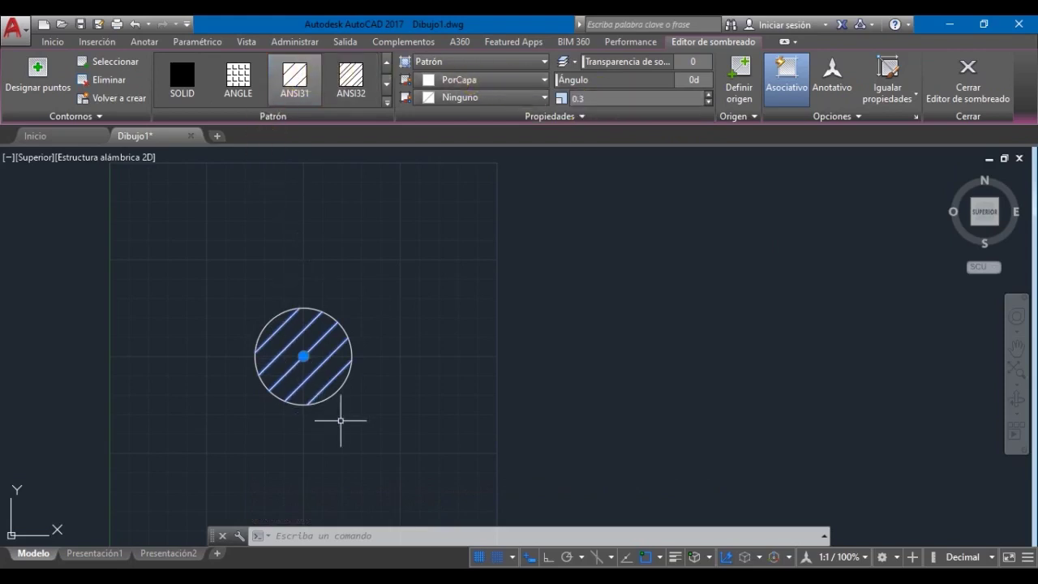
key("Escape")
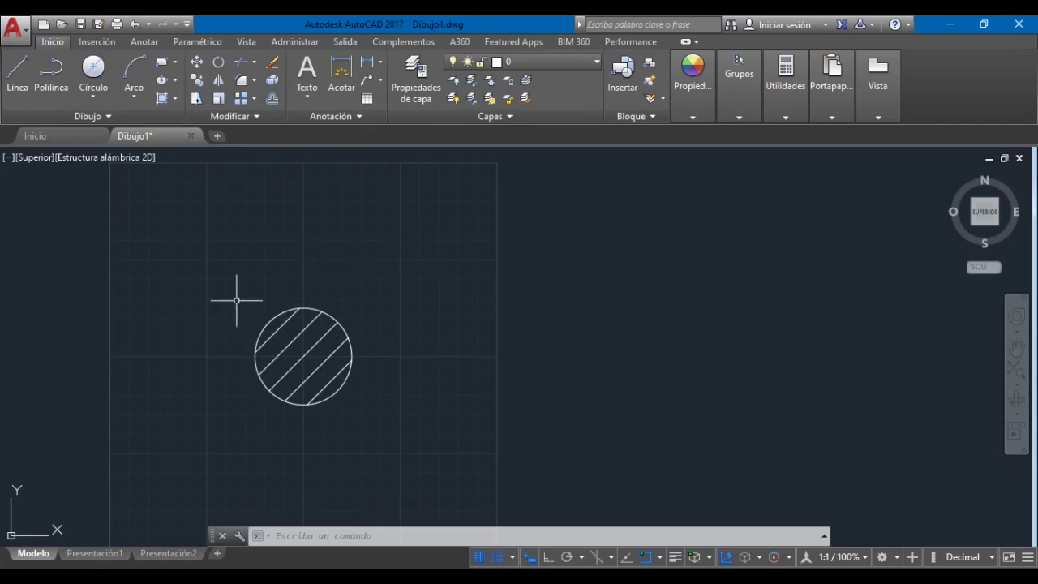
Step: Delete the hatch inside the circle and the circle itself
left_click(334, 372)
left_click(311, 341)
key("Delete")
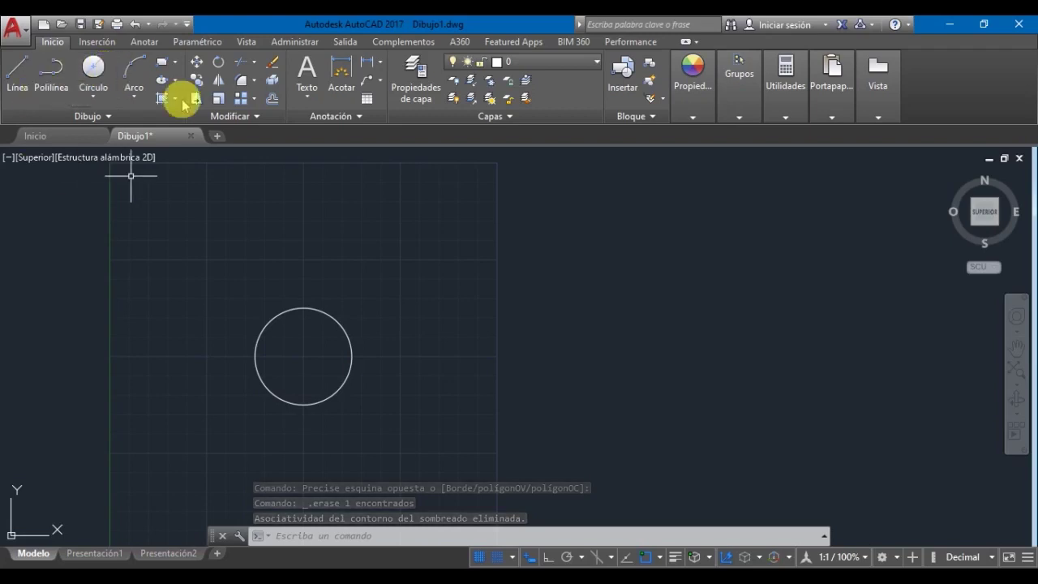
left_click(406, 422)
left_click(274, 277)
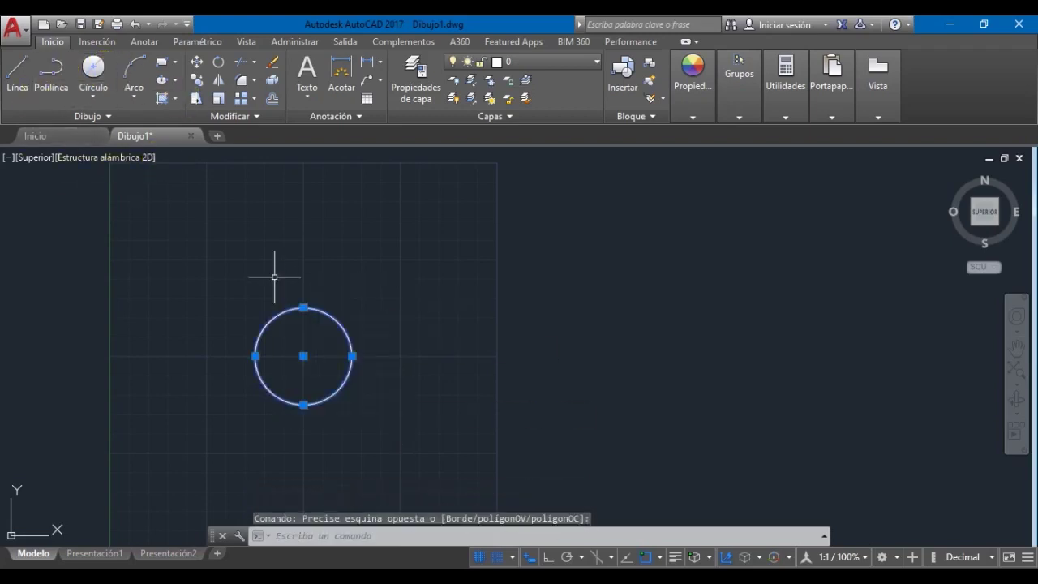
key("Delete")
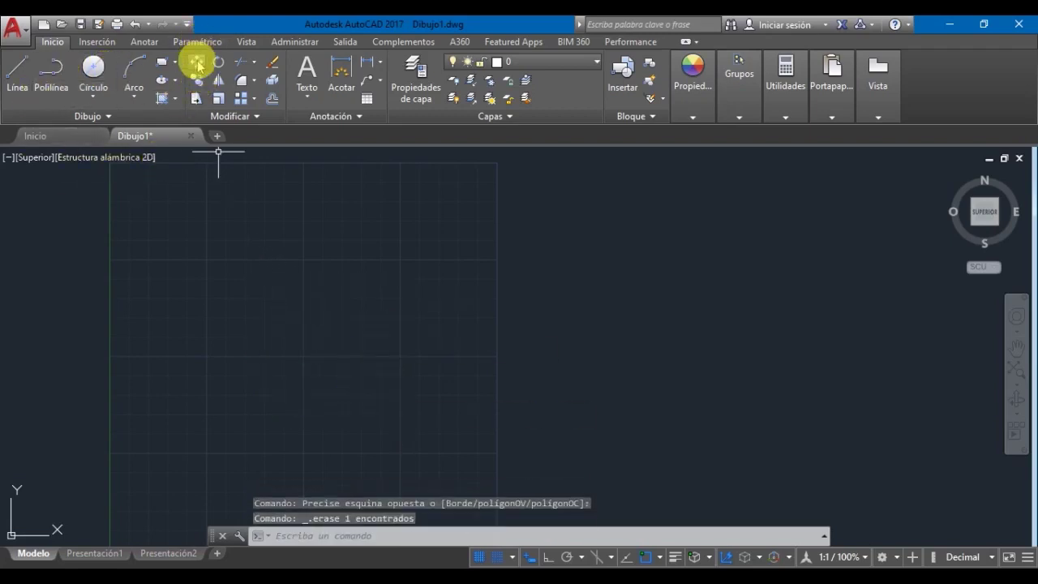
Step: Draw a circle 5 units in diameter by centre and diameter, centred at 5,12 on the grid
left_click(256, 116)
left_click(205, 290)
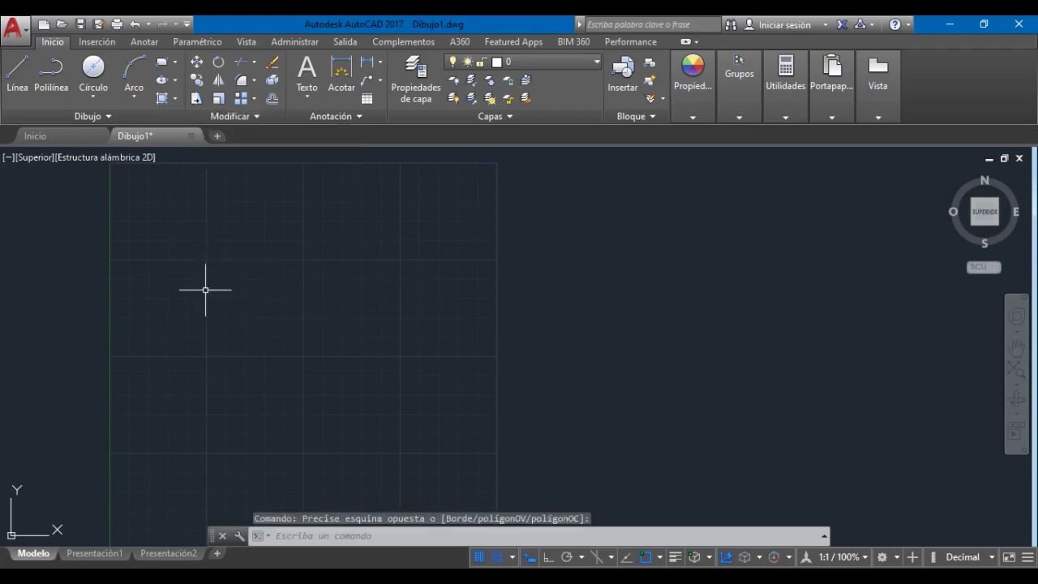
left_click(92, 85)
left_click(207, 318)
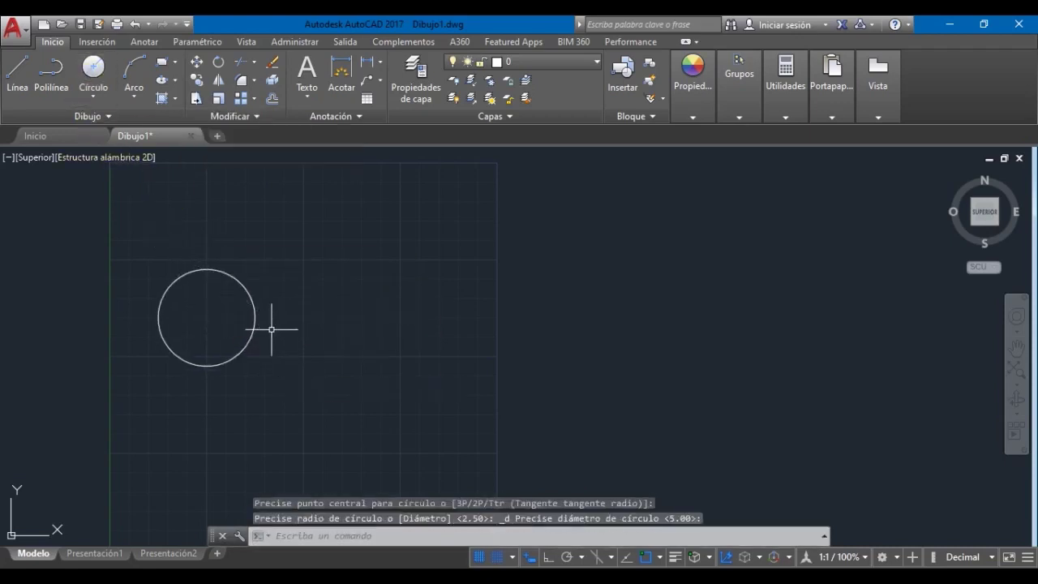
Step: Try moving the circle by its centre to grid point 20,15, and undo the move
left_click(196, 60)
left_click(276, 367)
left_click(158, 210)
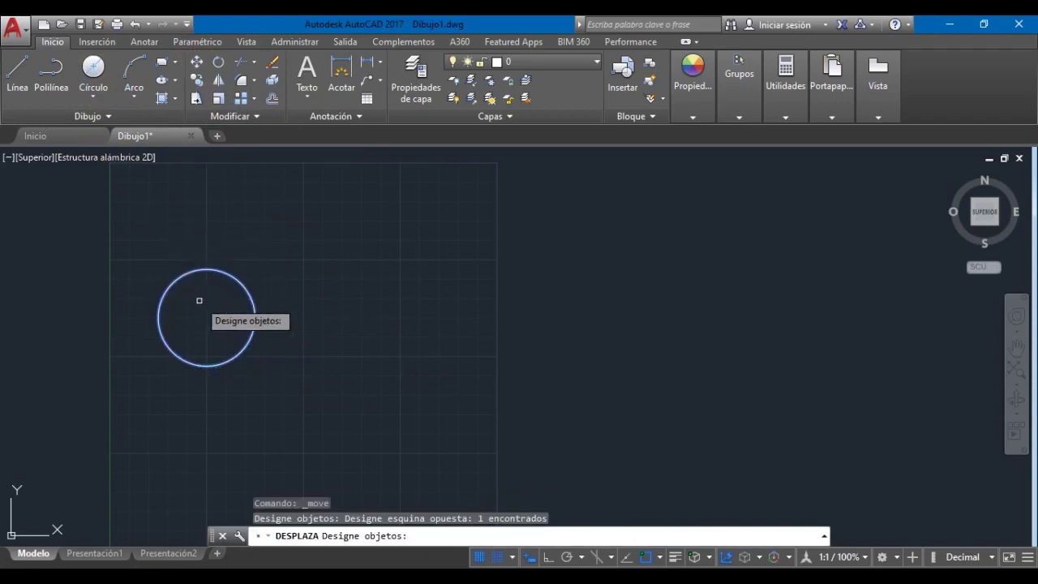
key("Return")
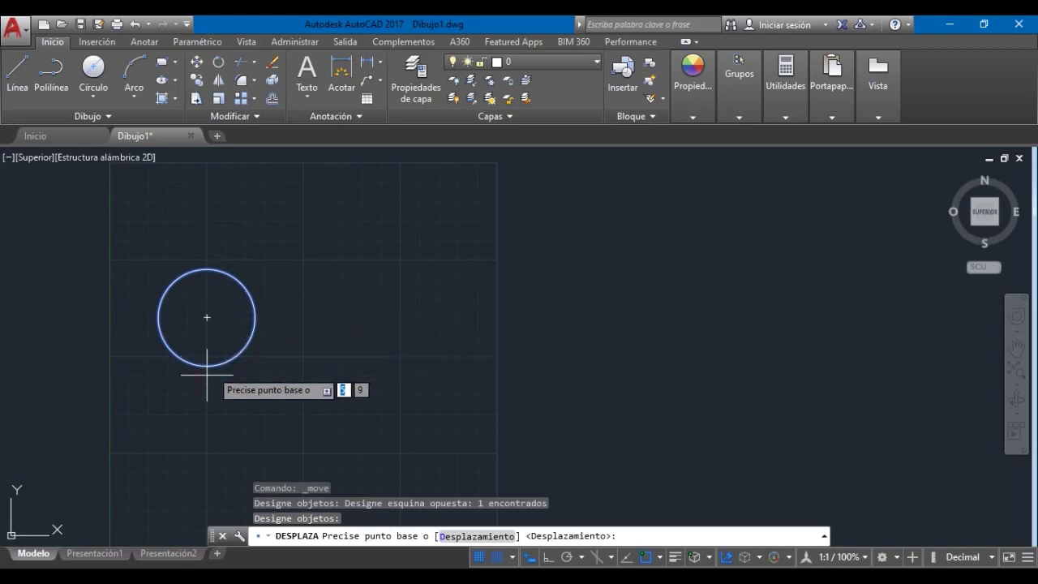
left_click(207, 317)
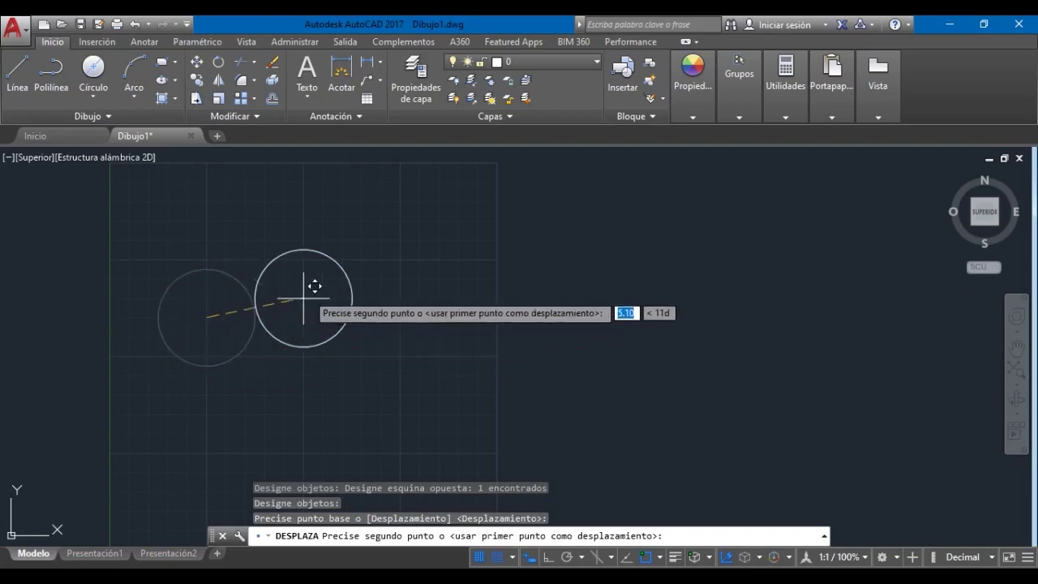
left_click(499, 260)
key("ctrl+z")
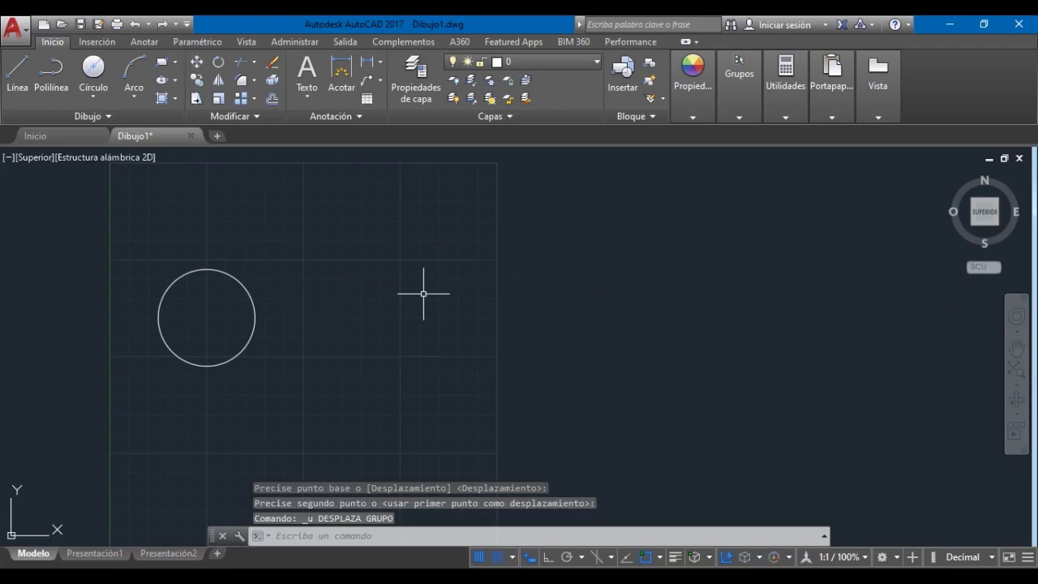
Step: Try rotating the circle about a base point outside it, and cancel the rotation and the selection
left_click(218, 64)
left_click(278, 341)
left_click(248, 224)
key("Return")
left_click(284, 280)
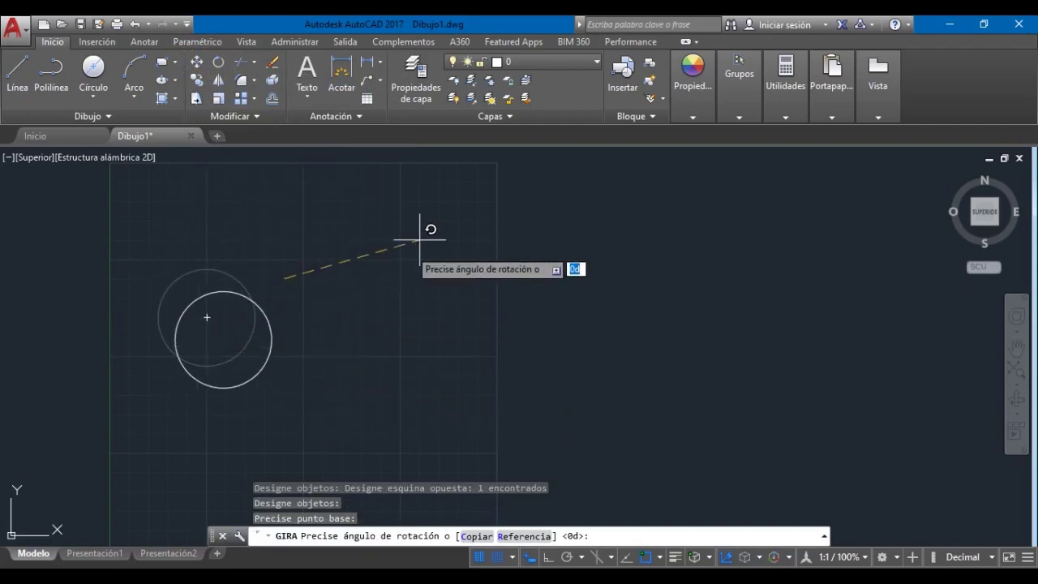
key("Escape")
left_click(196, 270)
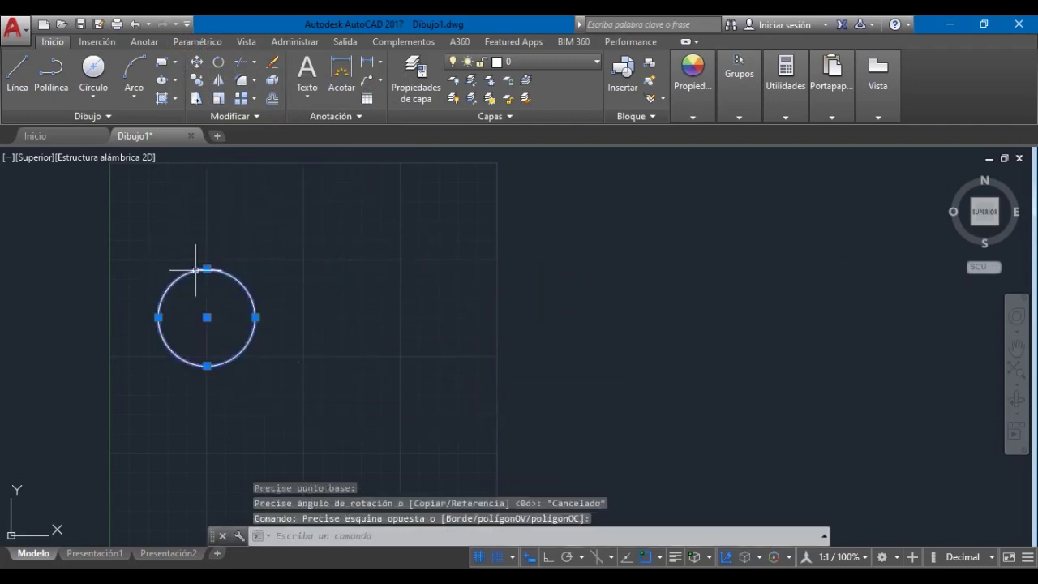
key("Escape")
Step: Try rotating the circle about its own centre, and cancel the rotation
left_click(217, 64)
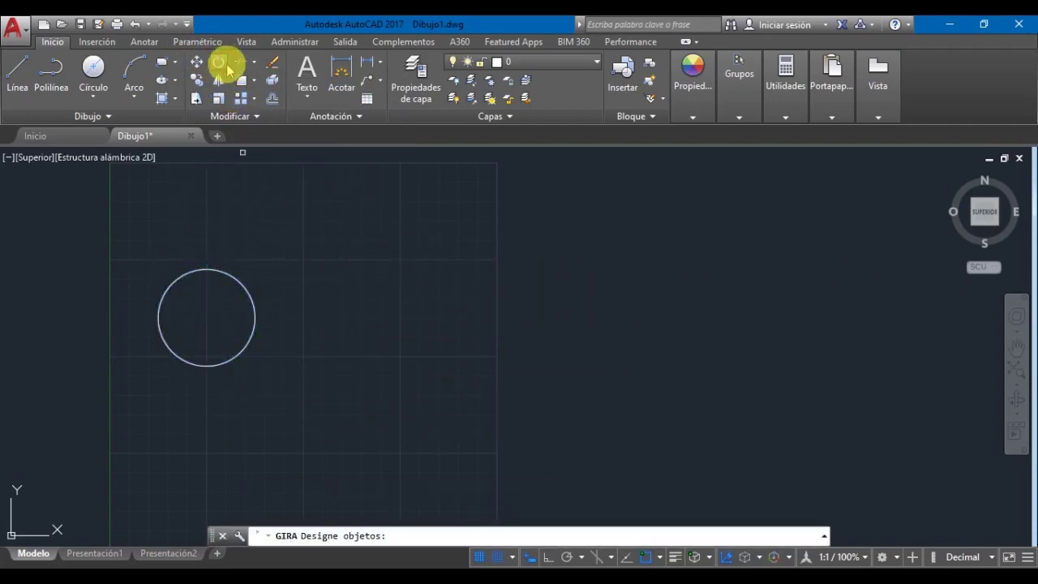
left_click(291, 386)
left_click(153, 246)
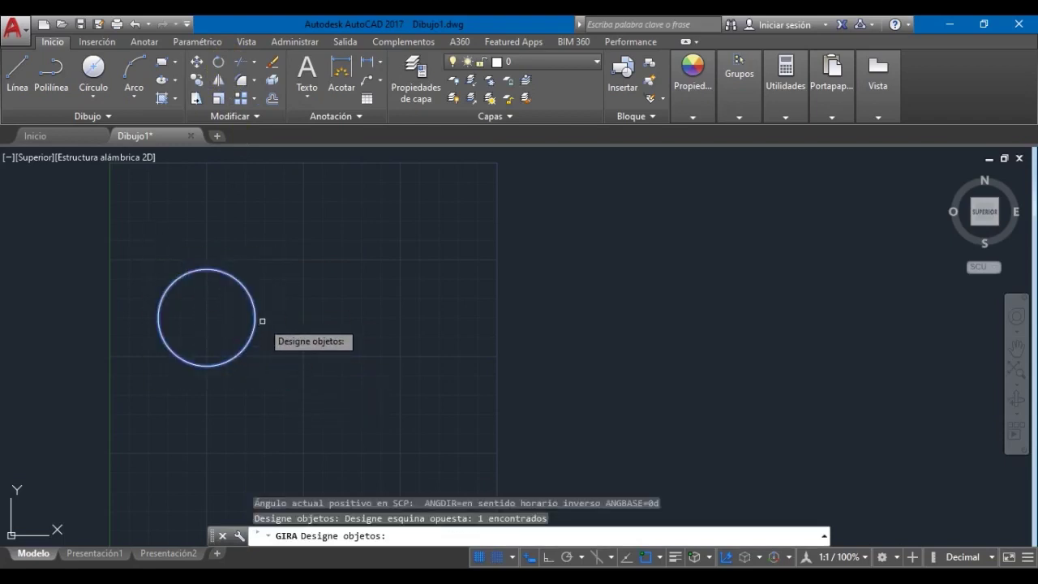
key("Return")
left_click(208, 317)
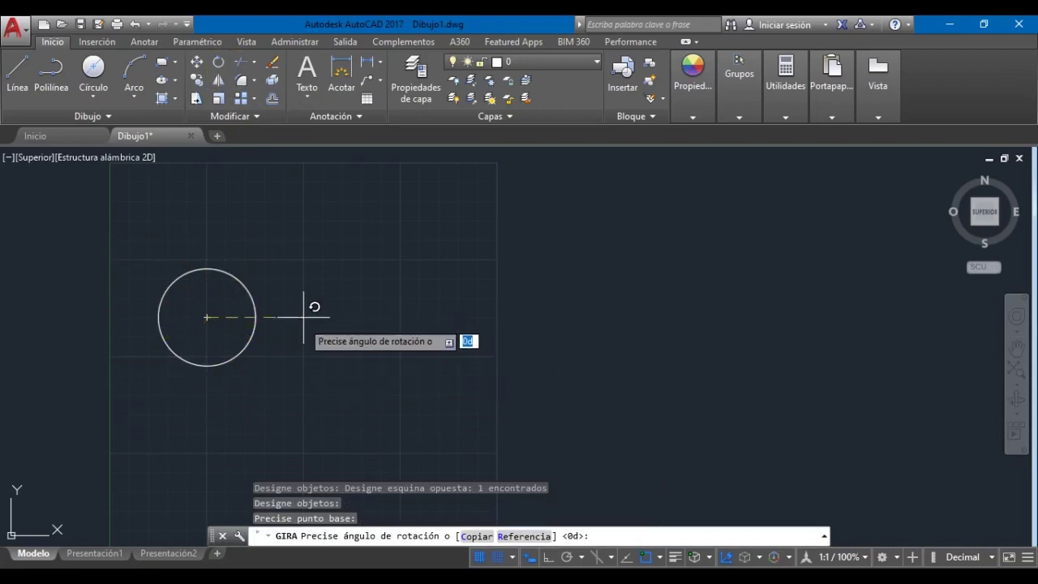
key("Escape")
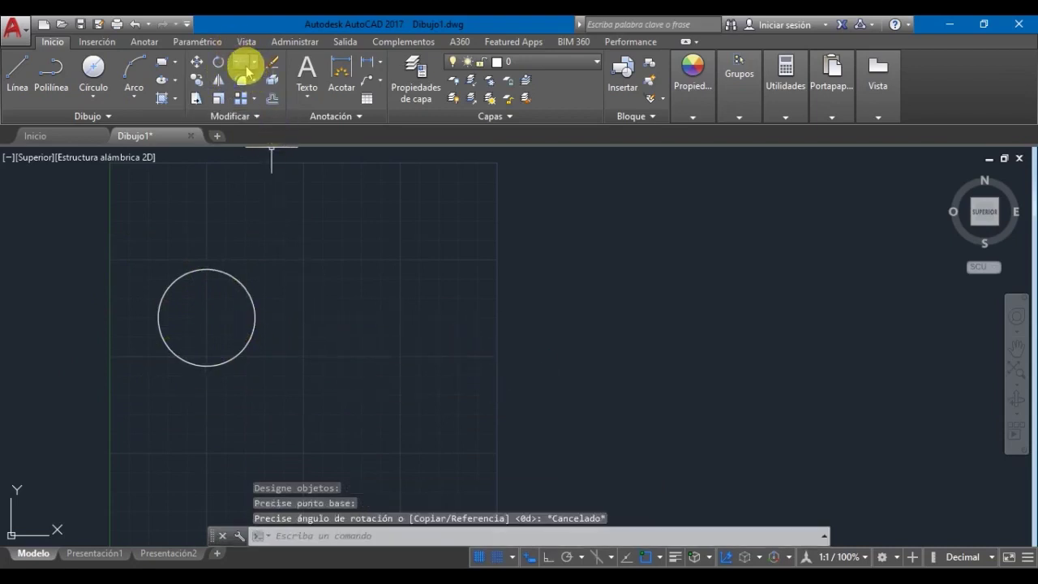
Step: Draw a single diagonal line across the circle from grid point 2,9 to grid point 11,15
left_click(18, 67)
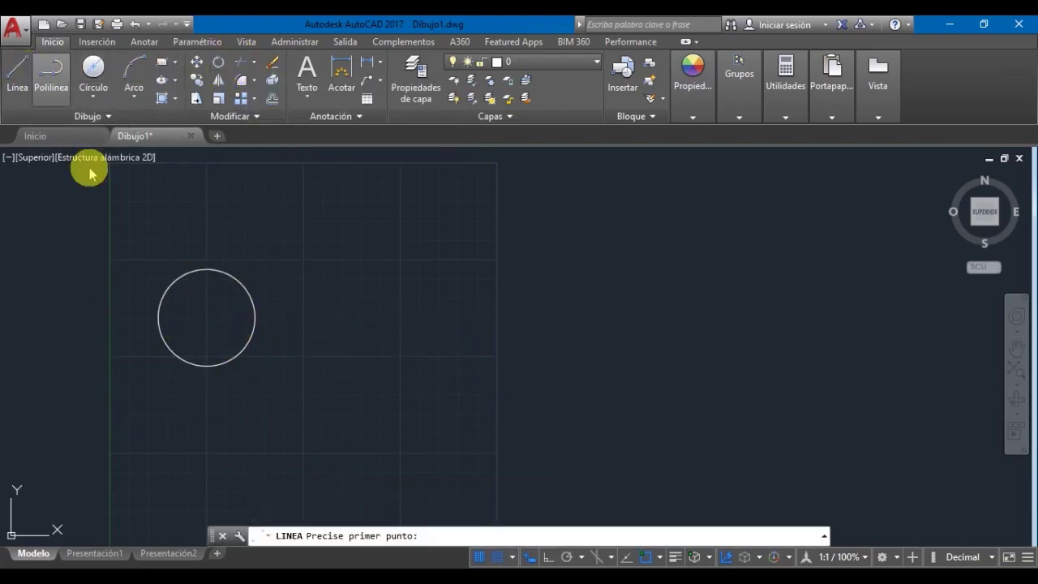
left_click(148, 375)
left_click(323, 259)
key("Escape")
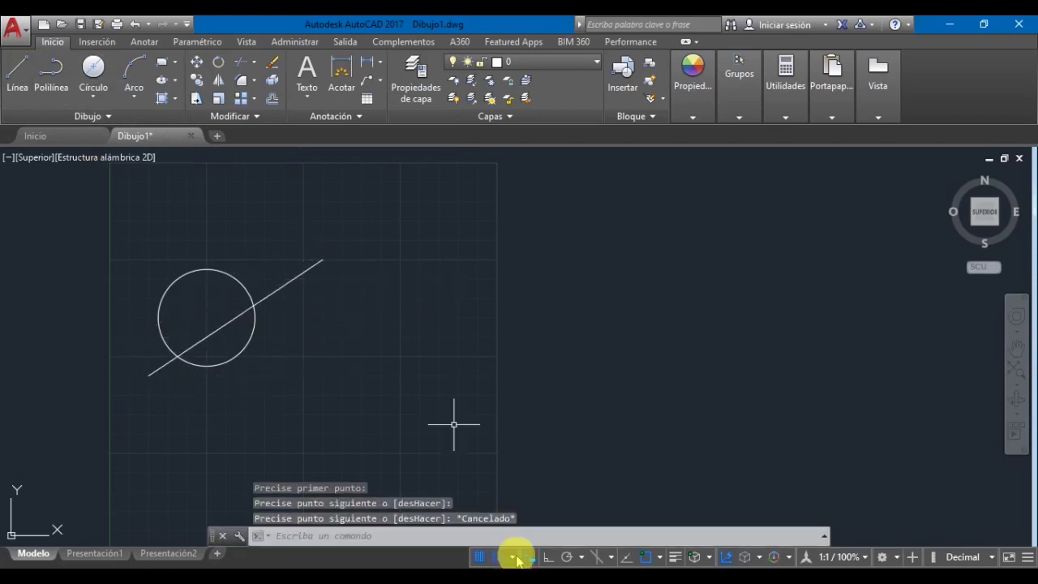
Step: Turn off grid snap and trim away the part of the line inside the circle, with the circle as cutting edge
left_click(498, 556)
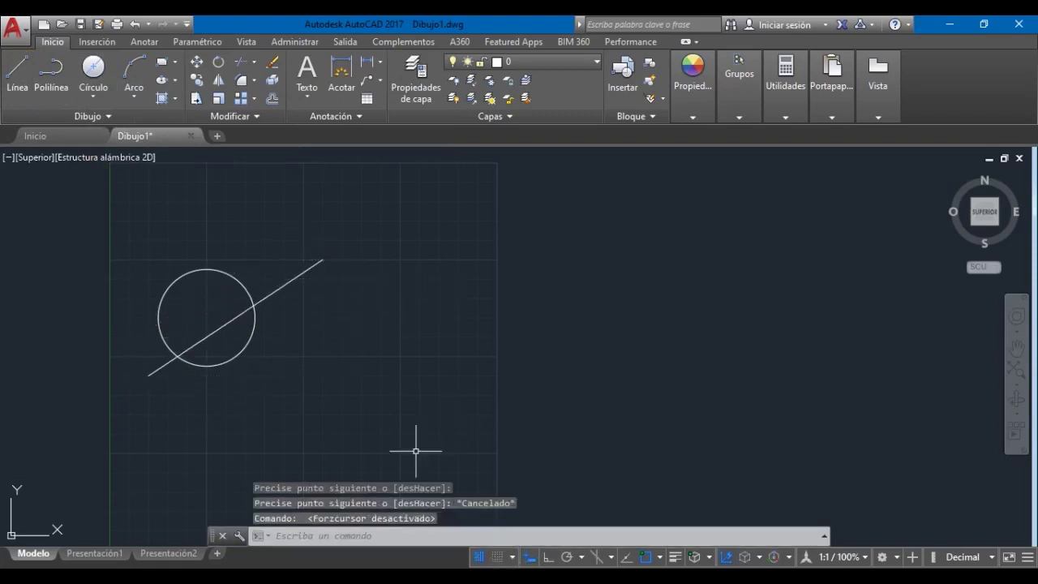
left_click(240, 64)
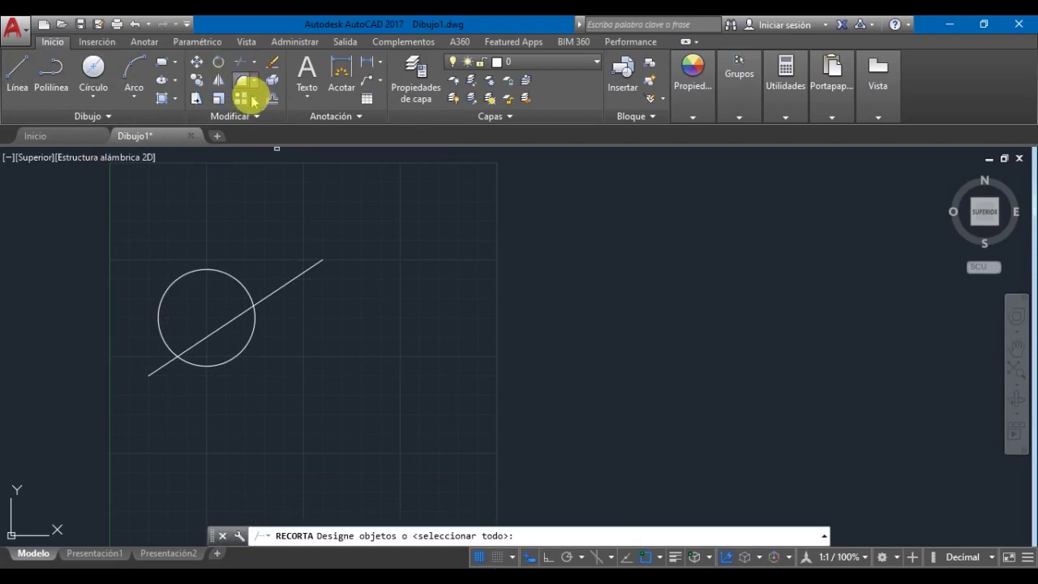
left_click(246, 287)
key("Return")
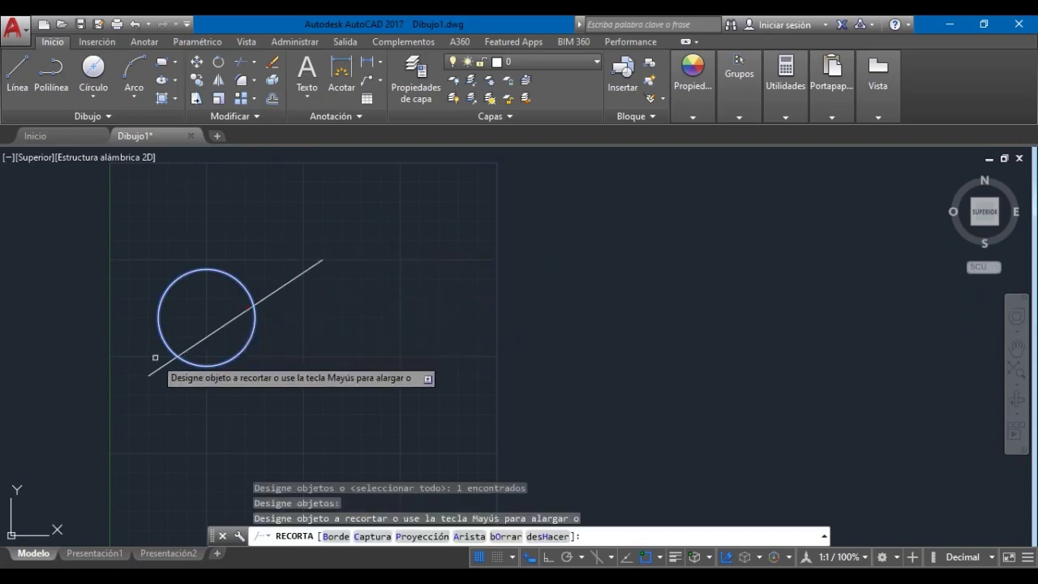
left_click(214, 331)
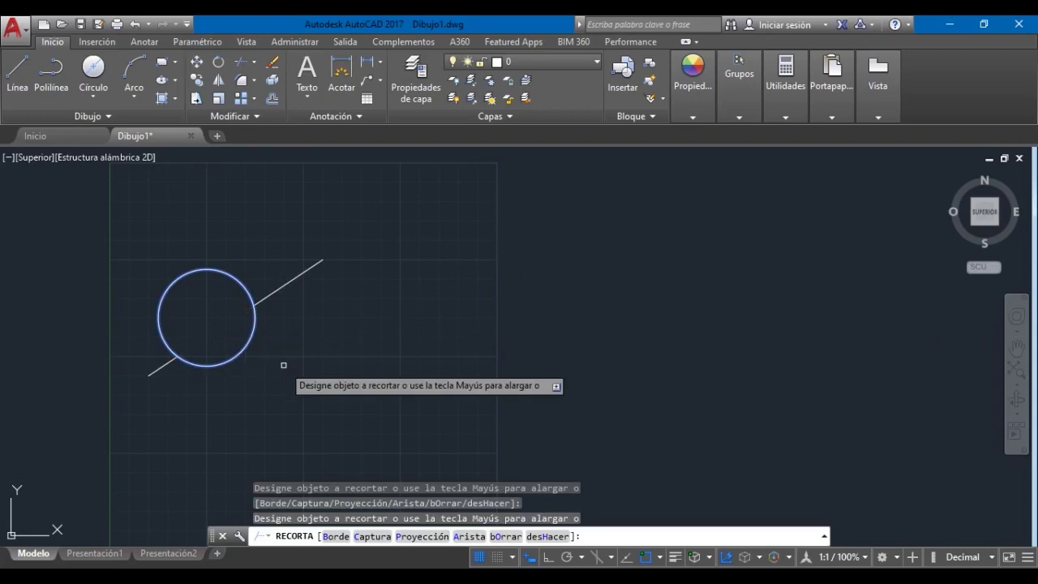
key("Escape")
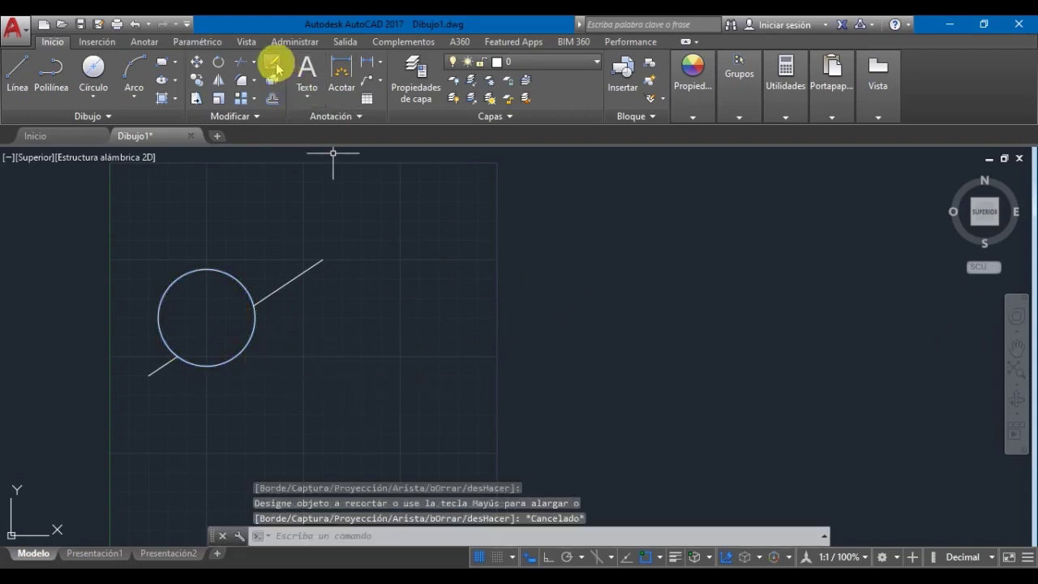
Step: Copy the circle by its centre to three free spots: one to its lower right, one to its upper right and one directly above
left_click(199, 81)
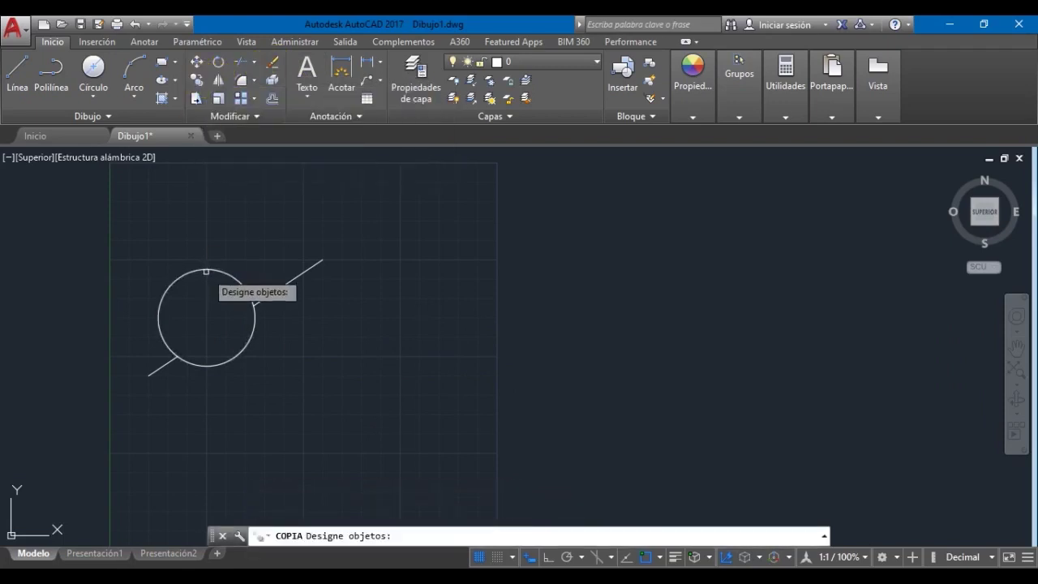
left_click(235, 277)
key("Return")
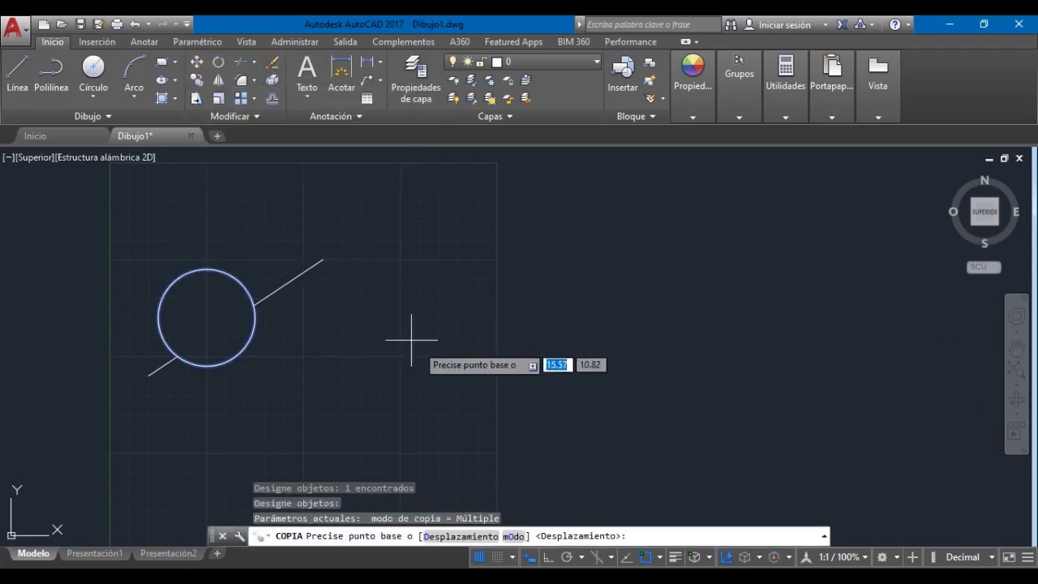
left_click(207, 317)
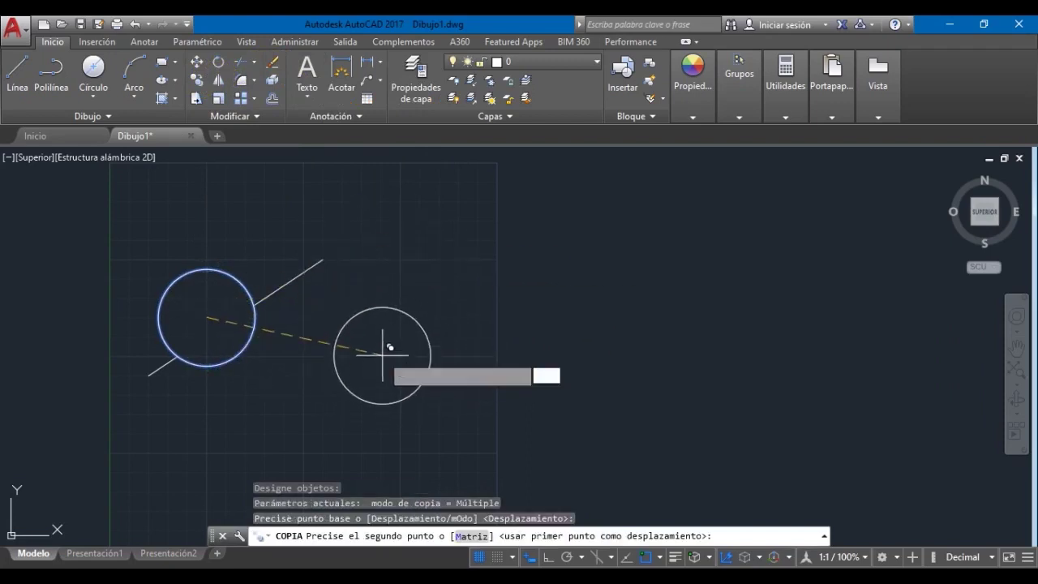
left_click(382, 356)
left_click(415, 209)
left_click(237, 209)
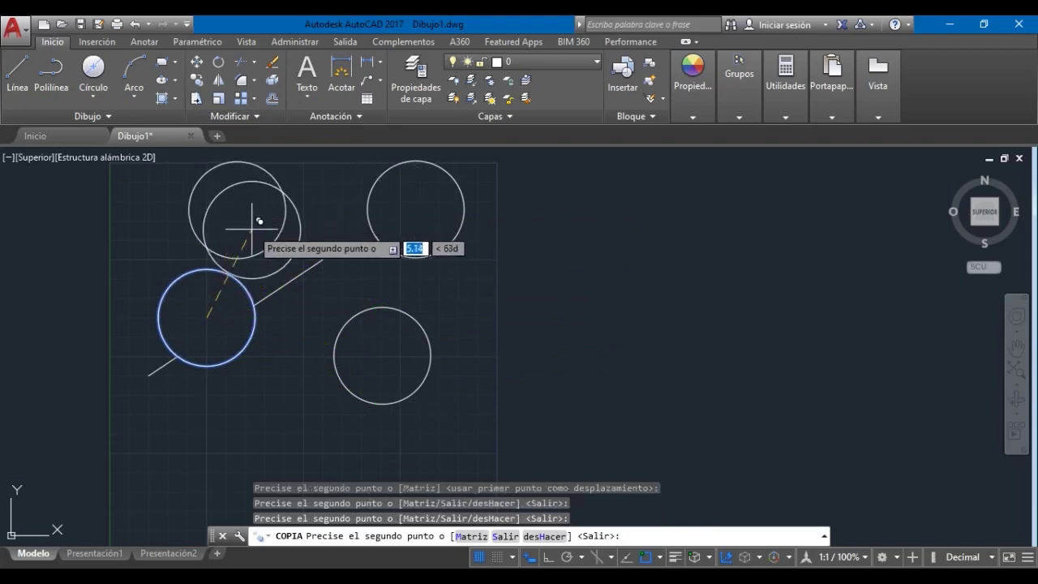
key("Escape")
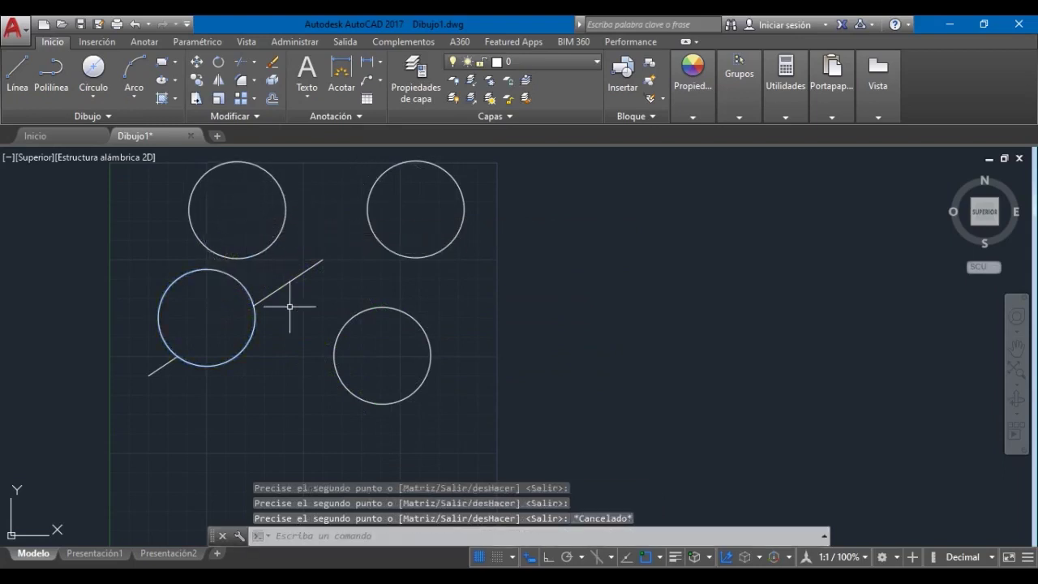
Step: Turn grid snap on and mirror the upper-right circle across the grid's right edge (vertical axis at x = 20), erasing the source circle
left_click(219, 81)
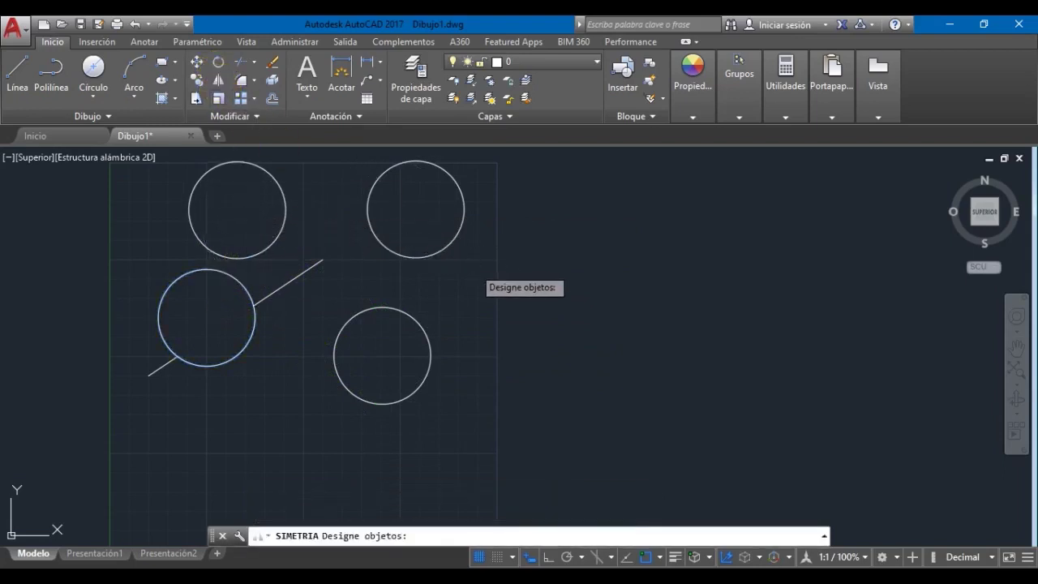
middle_click_drag(474, 266, 444, 292)
left_click(474, 291)
left_click(332, 197)
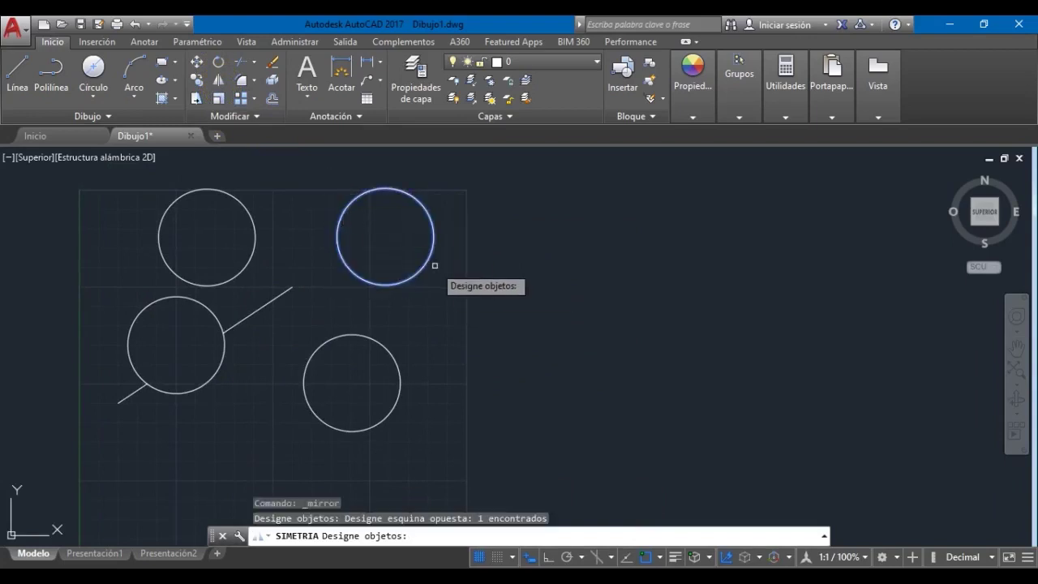
key("Return")
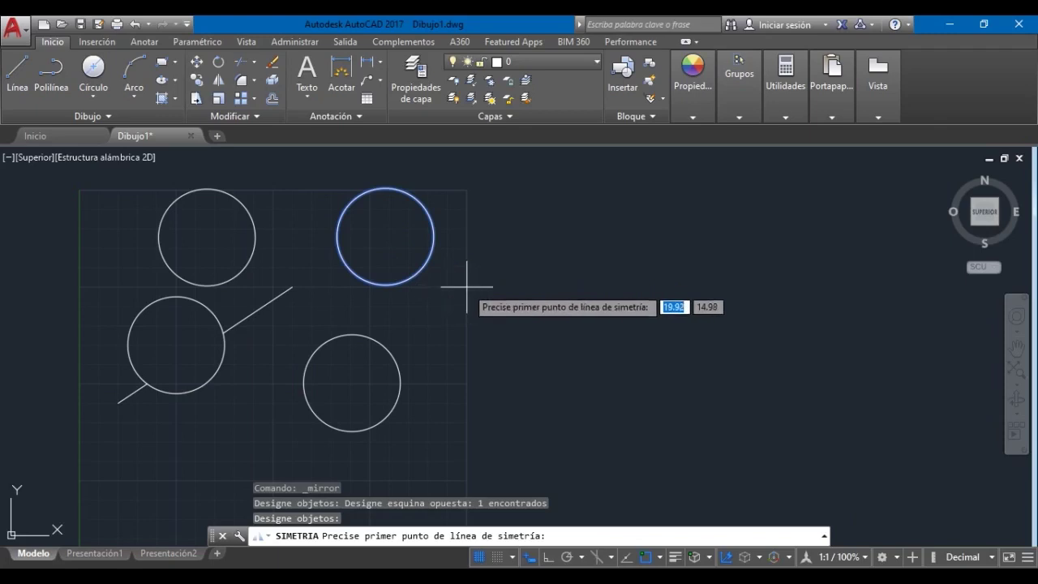
left_click(497, 557)
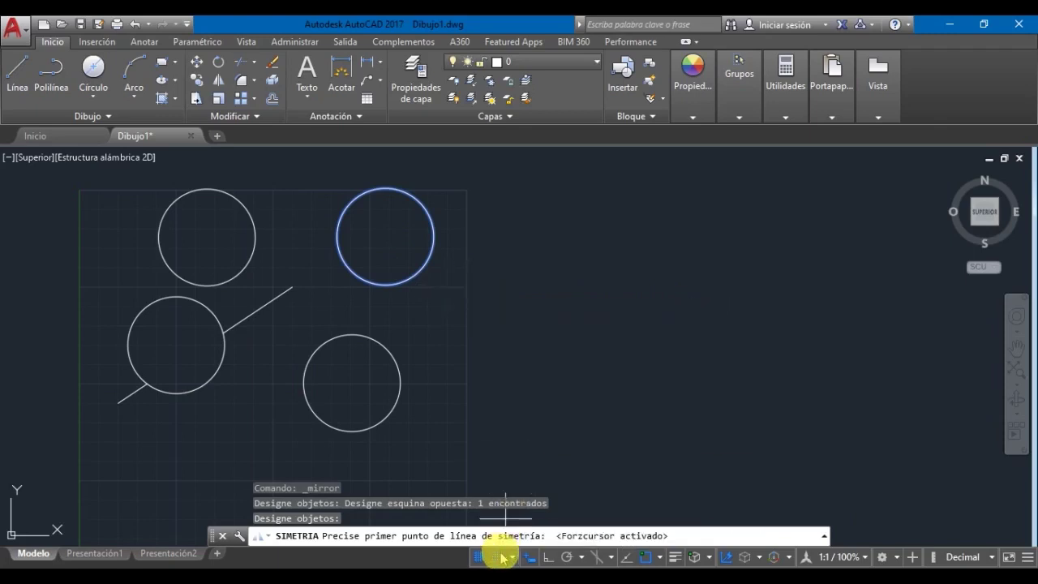
left_click(466, 286)
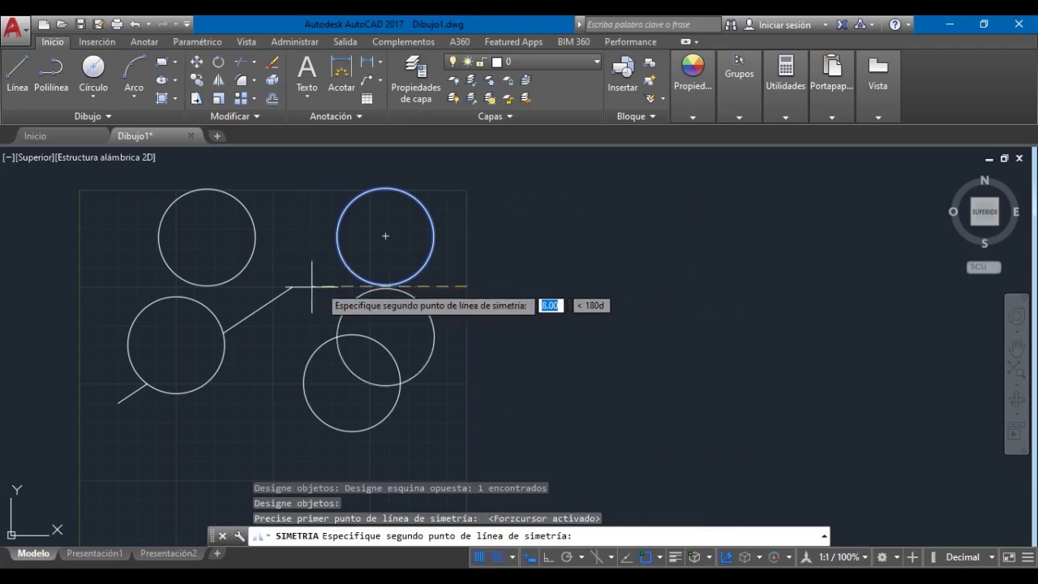
left_click(466, 189)
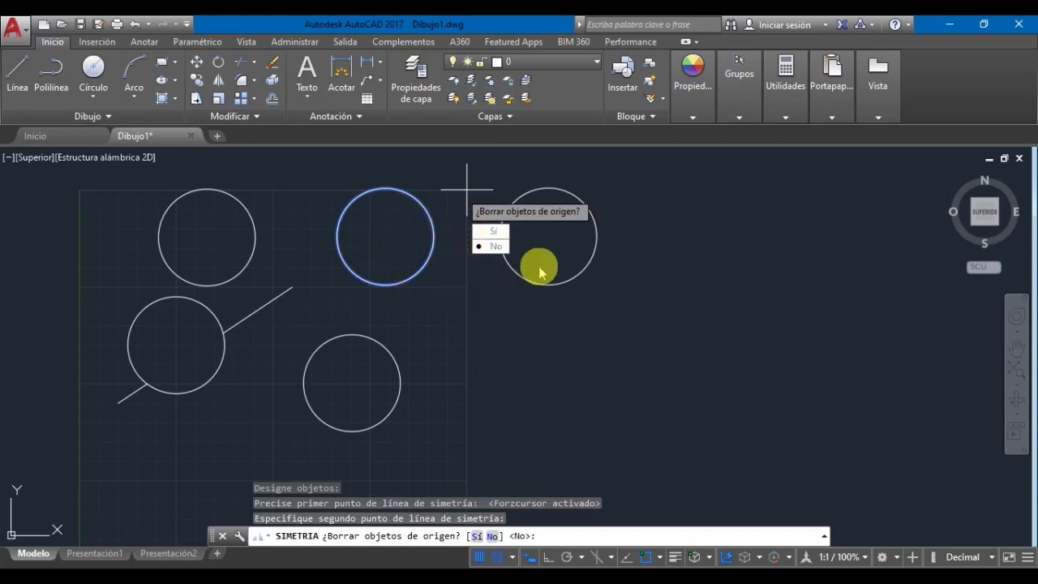
left_click(491, 233)
left_click(368, 213)
left_click(459, 314)
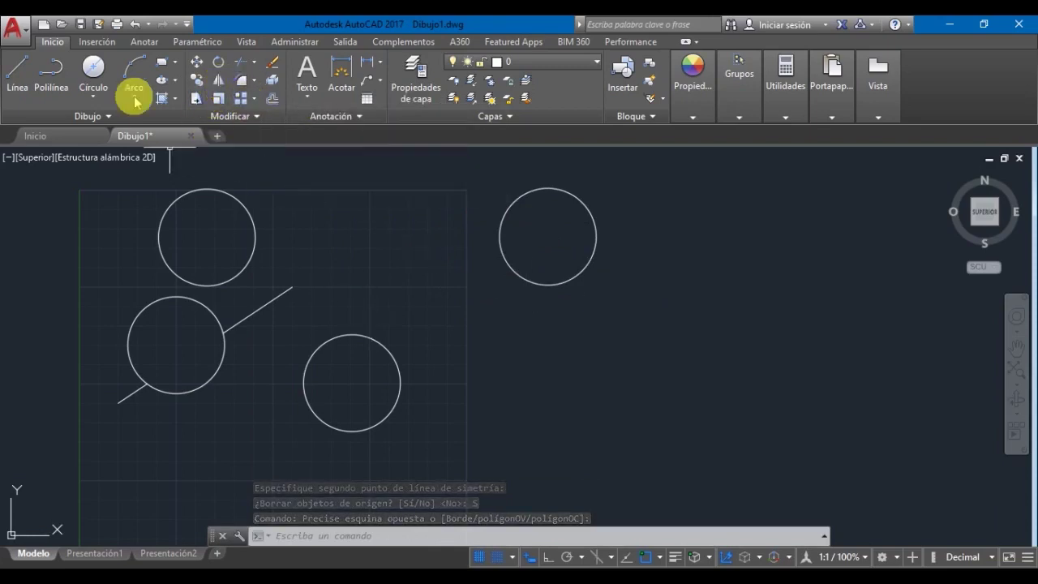
Step: Draw a 4 by 4 unit square from grid point 13,19 to grid point 17,15
left_click(163, 62)
left_click(331, 209)
left_click(409, 286)
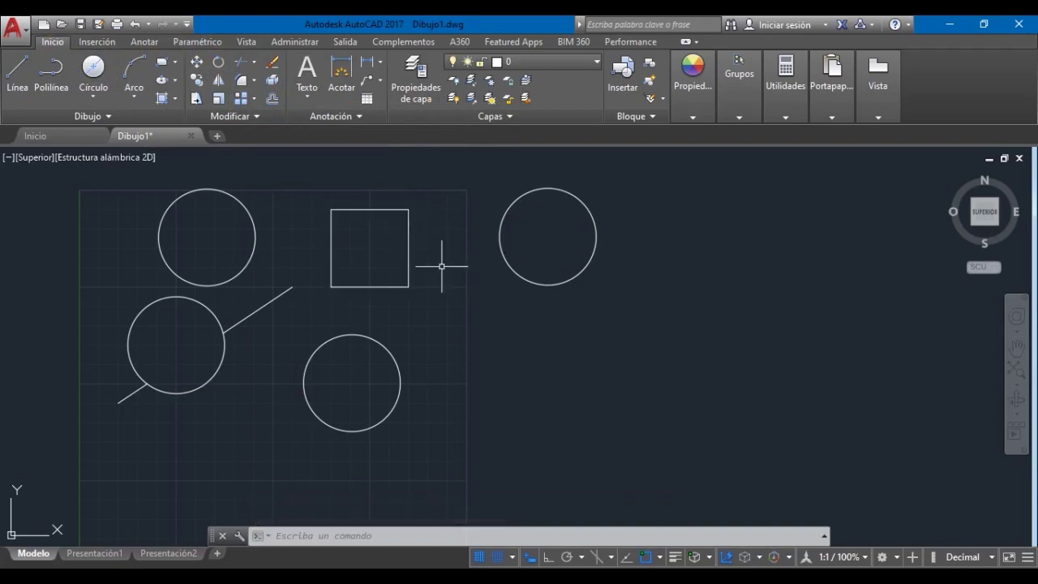
Step: Erase all the circles, the square and both remaining line pieces, leaving the drawing empty
left_click(614, 340)
left_click(354, 170)
key("Delete")
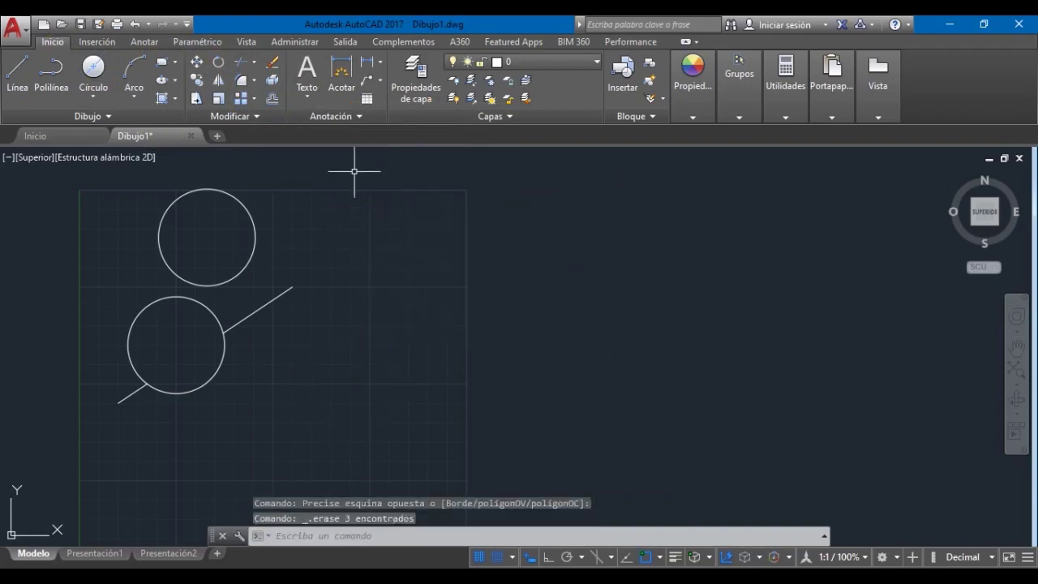
left_click(336, 376)
left_click(104, 226)
key("Delete")
left_click(177, 434)
left_click(118, 360)
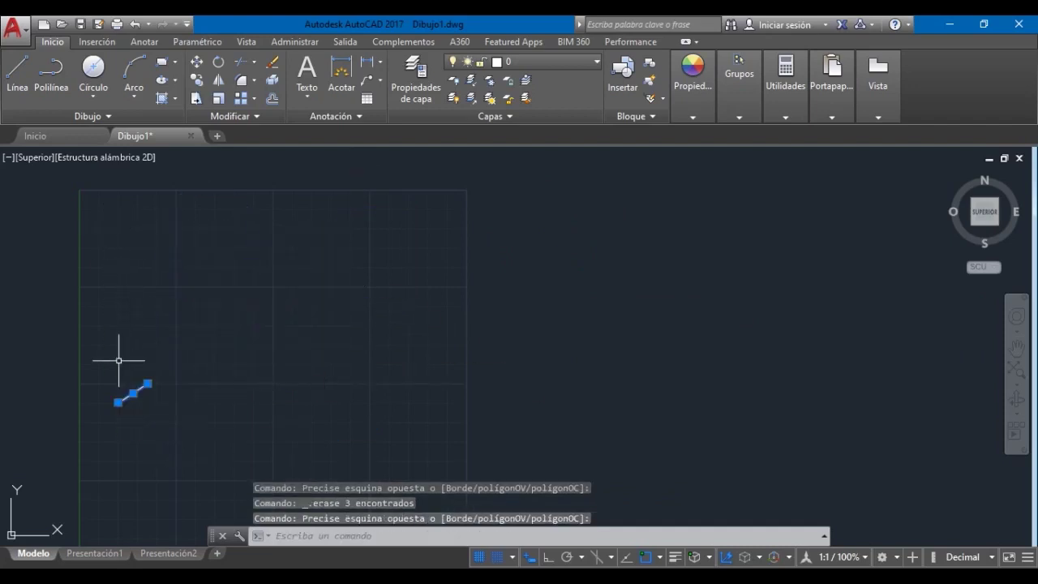
key("Delete")
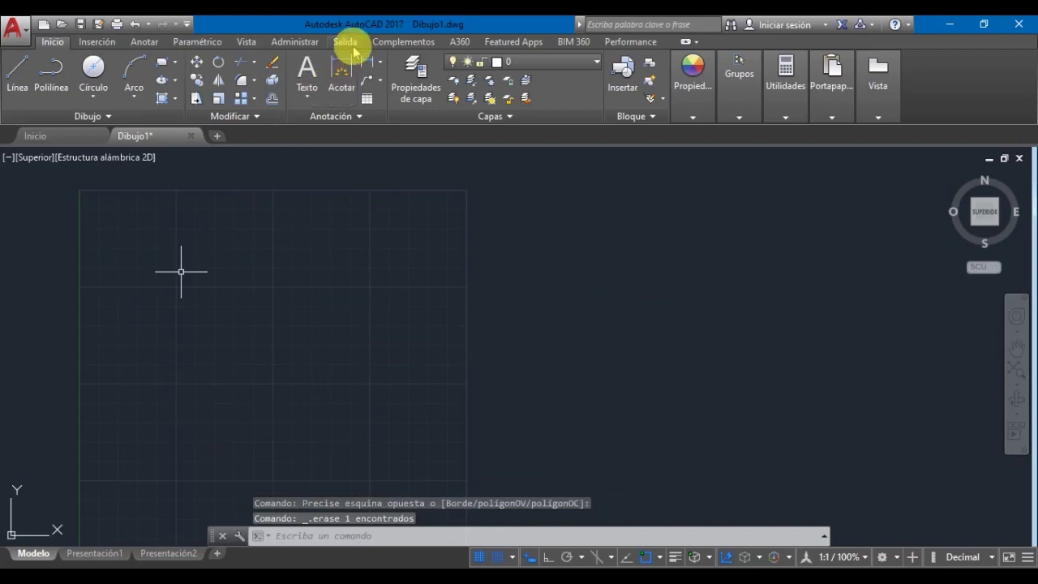
Step: Create a multiline text reading "equis al cubo" in a frame about 13 units wide in the grid's upper half
left_click(325, 98)
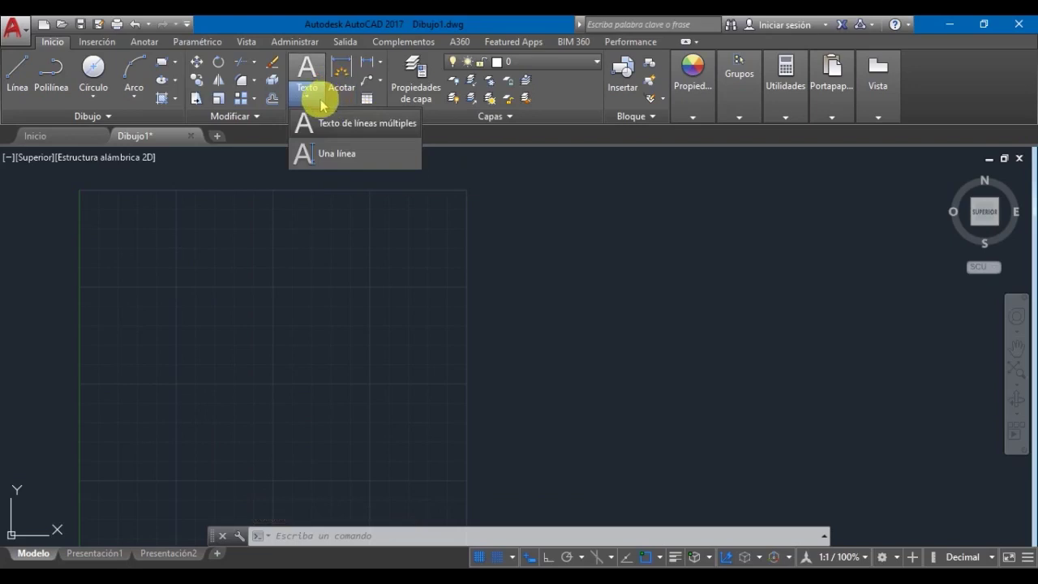
left_click(155, 300)
left_click(405, 250)
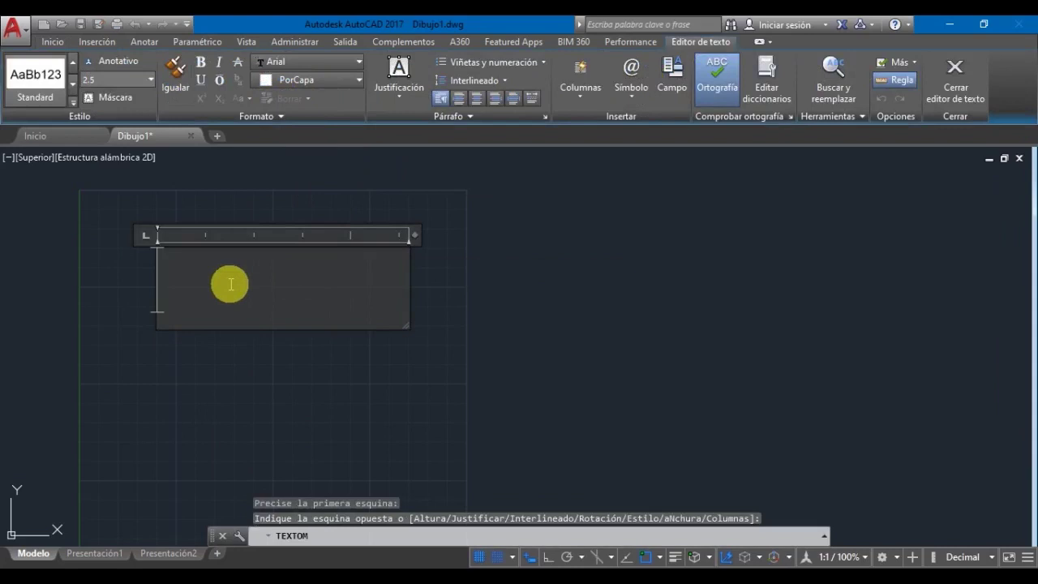
type("equis ")
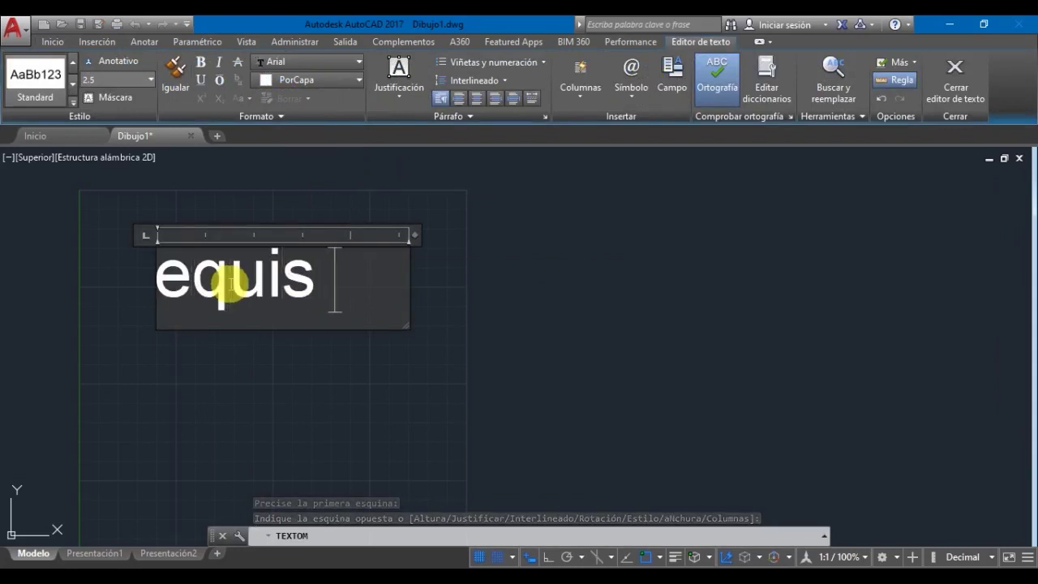
type("al cubo")
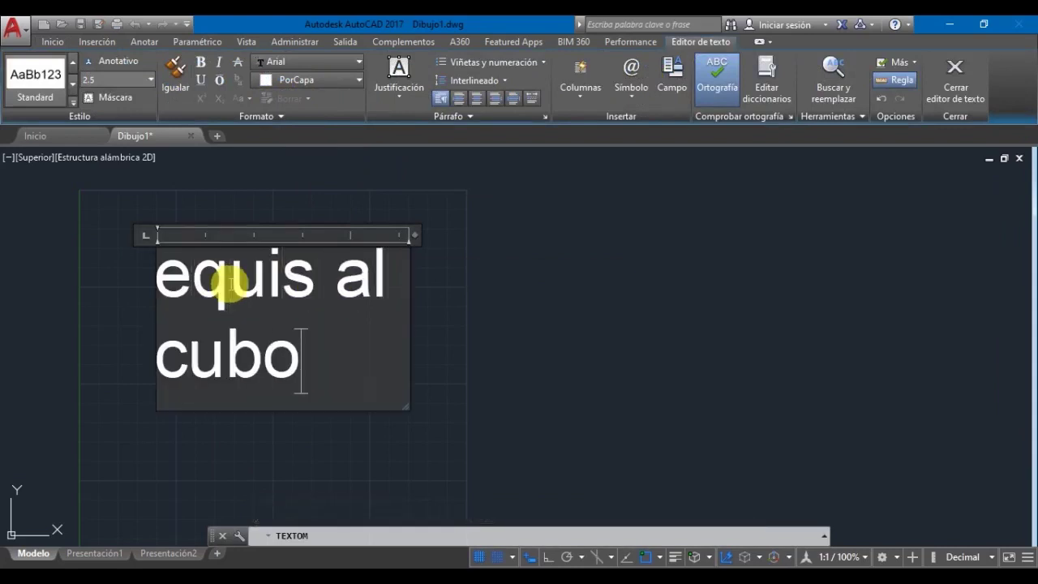
left_click(469, 279)
Step: Stretch the text frame's width by 16 units to the right so the whole phrase fits on one line
left_click(232, 292)
left_click(192, 257)
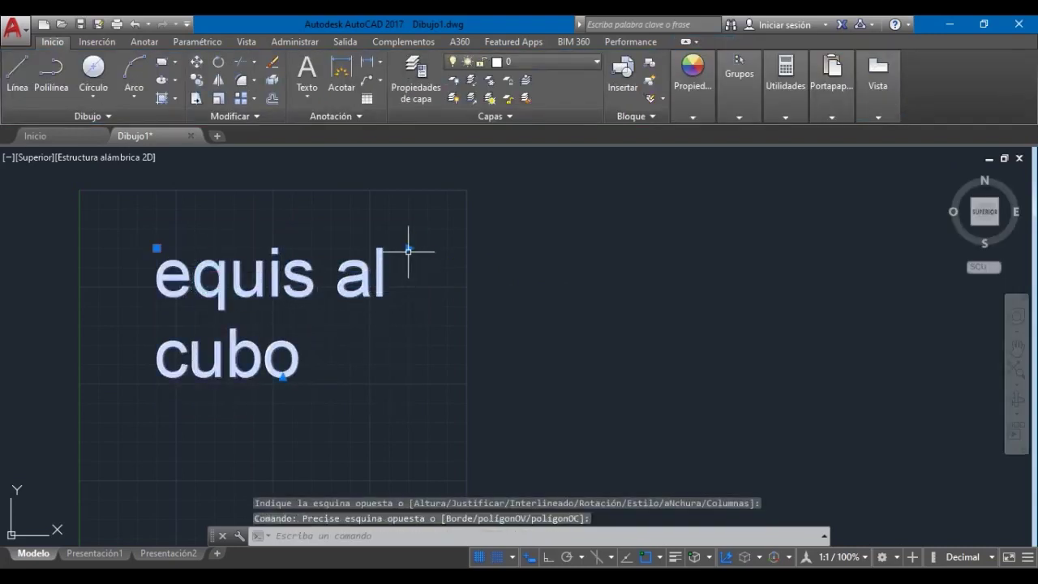
left_click(408, 251)
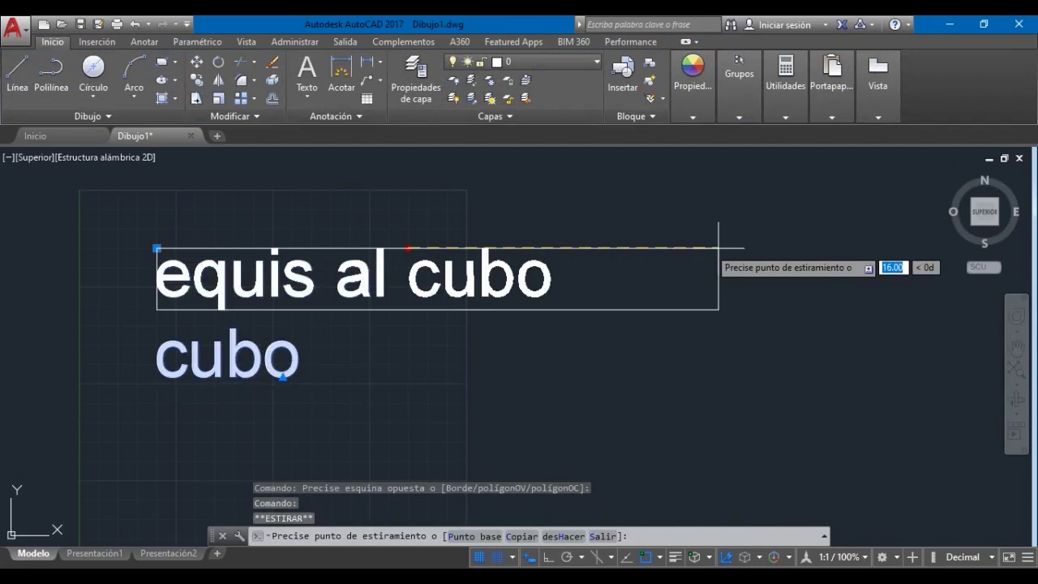
left_click(719, 248)
key("Escape")
Step: Move the text by its upper-left grip to grid point 1,19 and deselect it
left_click(190, 238)
left_click(153, 249)
left_click(98, 208)
key("Escape")
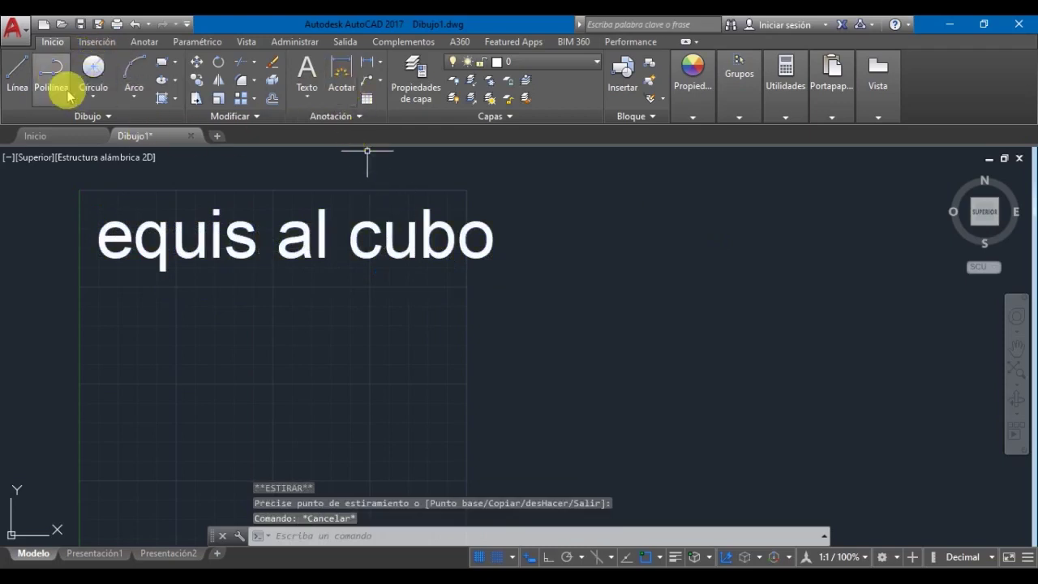
Step: Draw a rectangle 9 by 5 units below the text, from grid point 5,12 to grid point 14,7
left_click(162, 63)
left_click(176, 345)
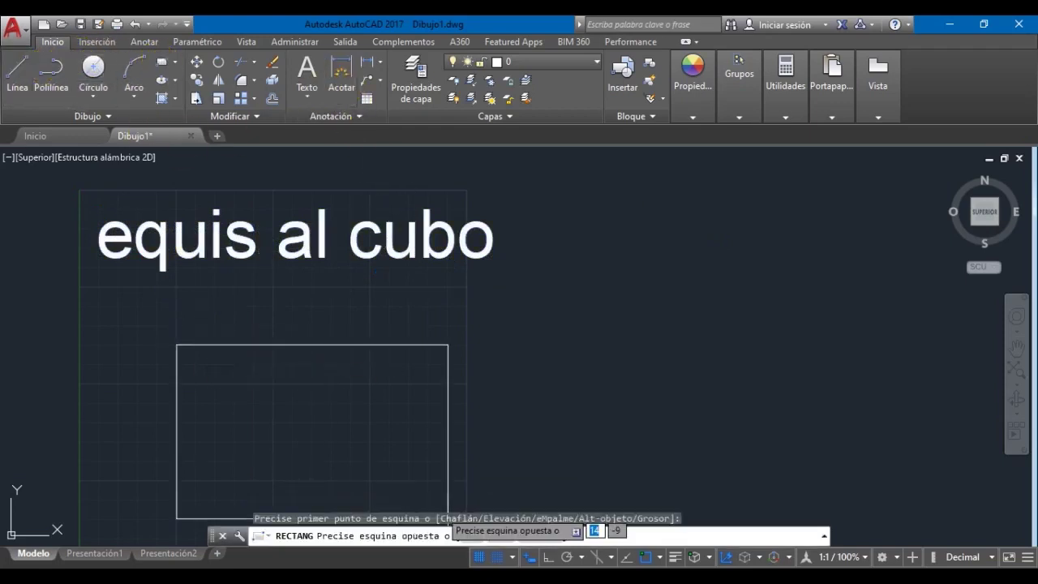
left_click(350, 441)
Step: Dimension the rectangle's bottom edge between its two lower corners, placing the dimension line 4 units below the edge
left_click(339, 85)
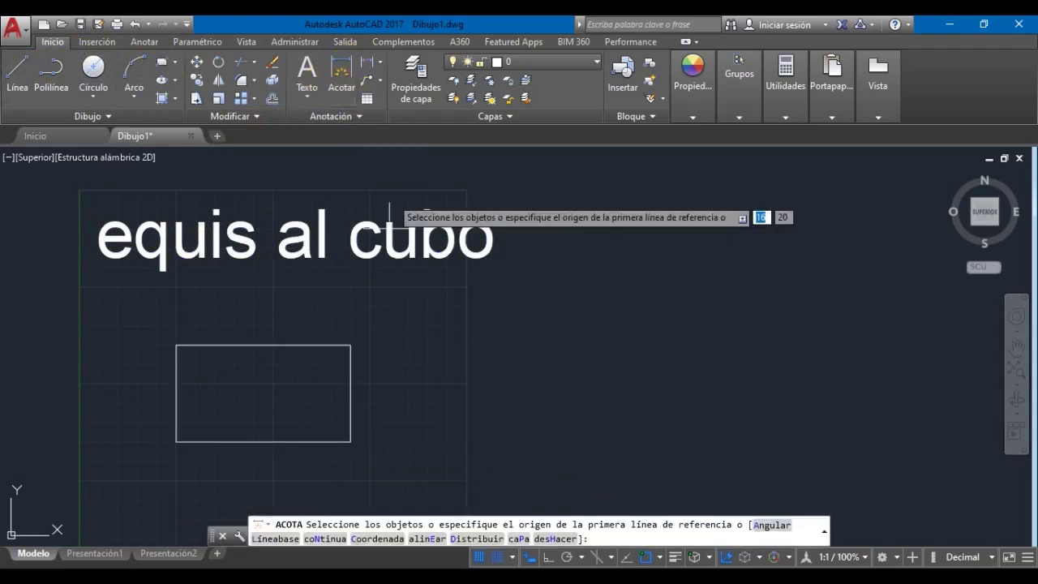
middle_click_drag(118, 440, 90, 346)
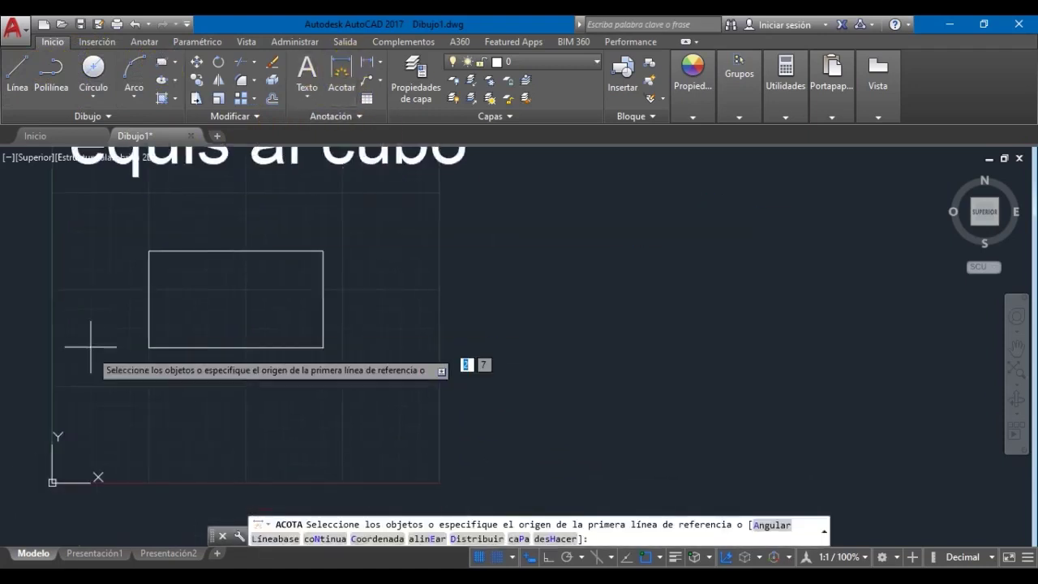
left_click(148, 347)
left_click(323, 347)
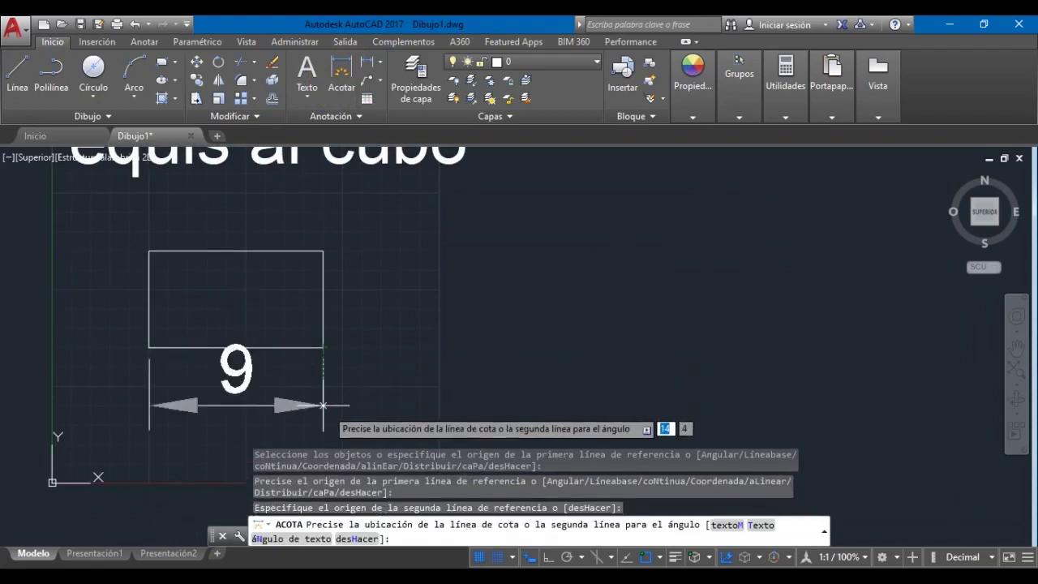
left_click(323, 424)
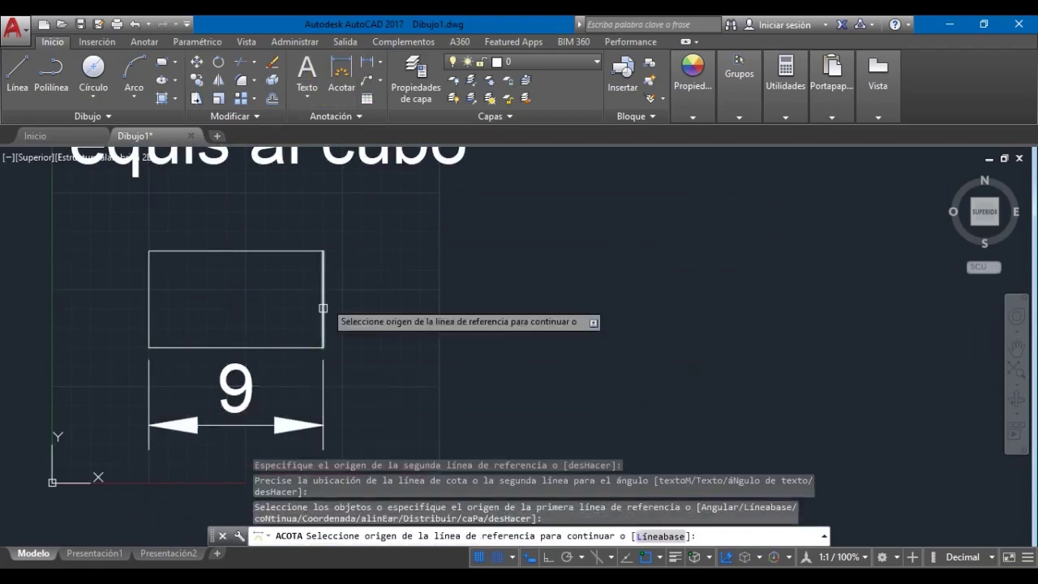
Step: Dimension the rectangle's right edge between its two right corners, placing the dimension line 4 units to the right of the edge
left_click(323, 250)
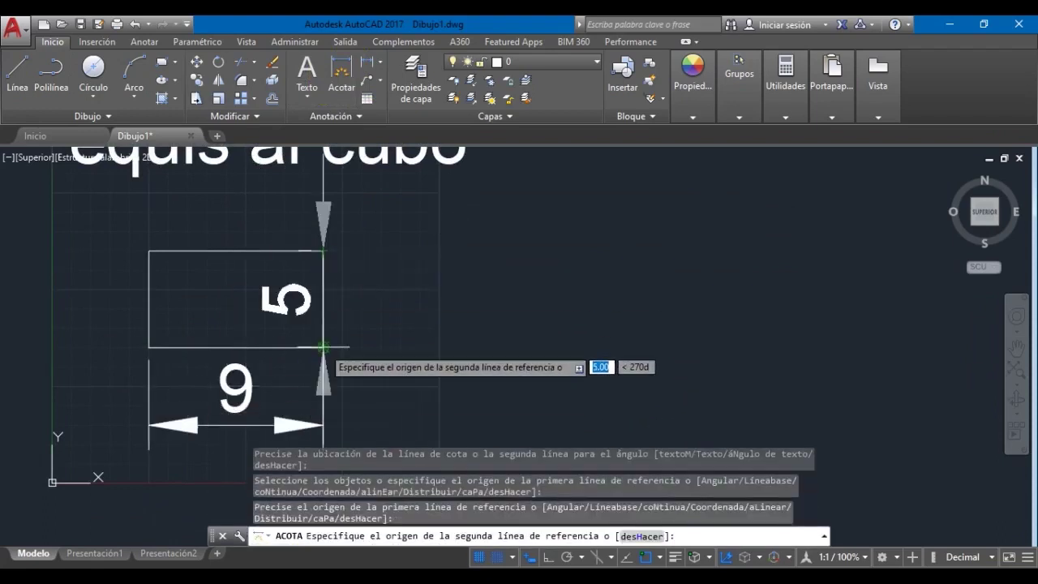
left_click(323, 347)
left_click(399, 381)
key("Escape")
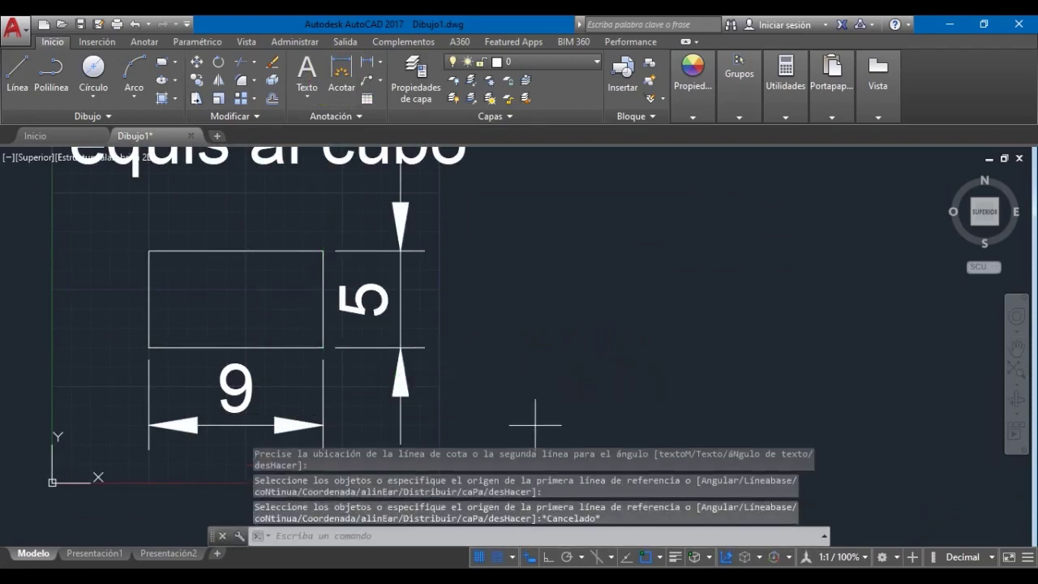
Step: Delete the rectangle together with its horizontal and vertical dimensions
left_click(536, 424)
left_click(89, 225)
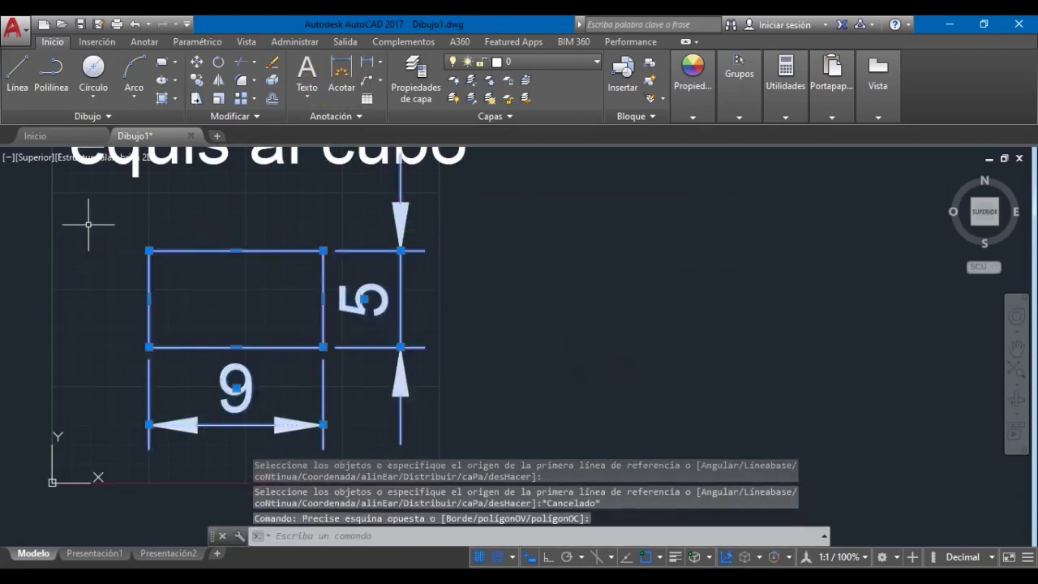
key("Delete")
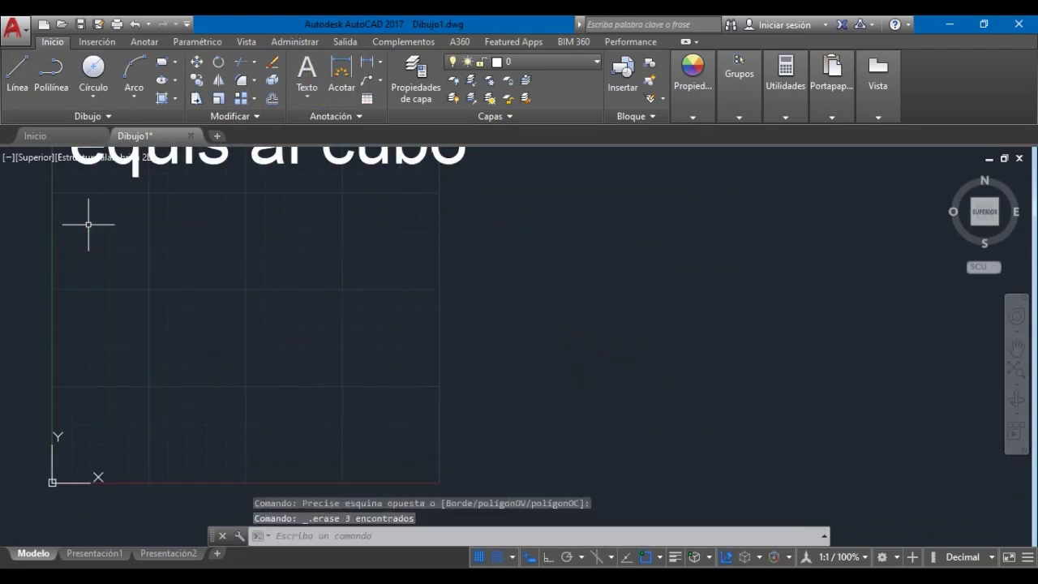
left_click(384, 89)
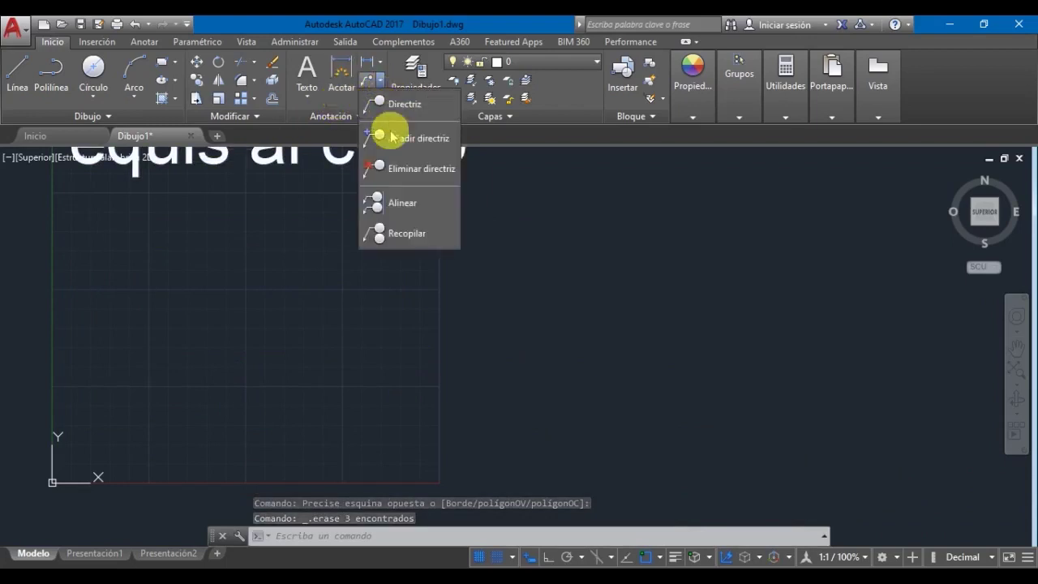
left_click(379, 63)
left_click(379, 63)
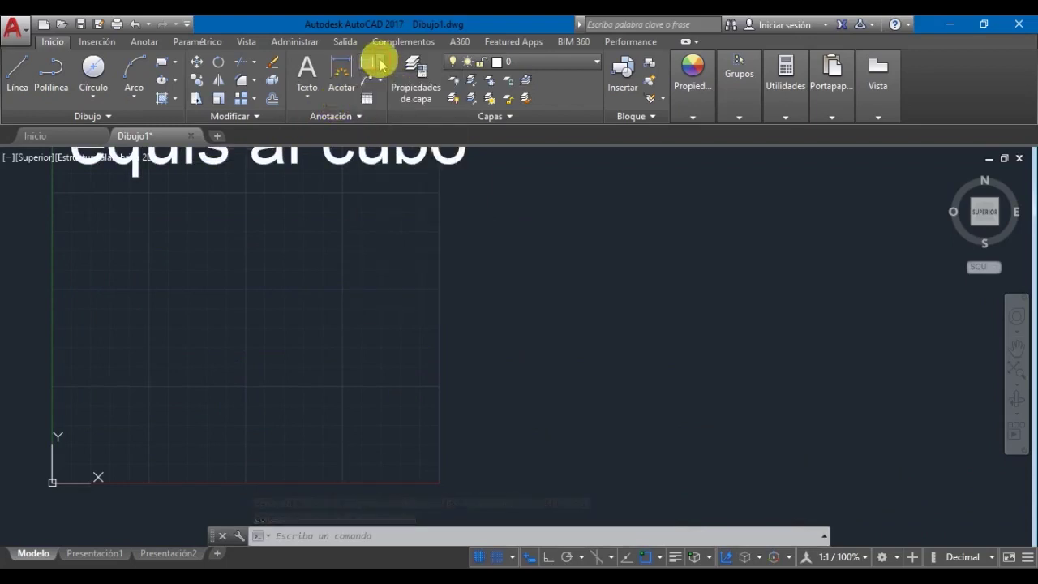
left_click(378, 65)
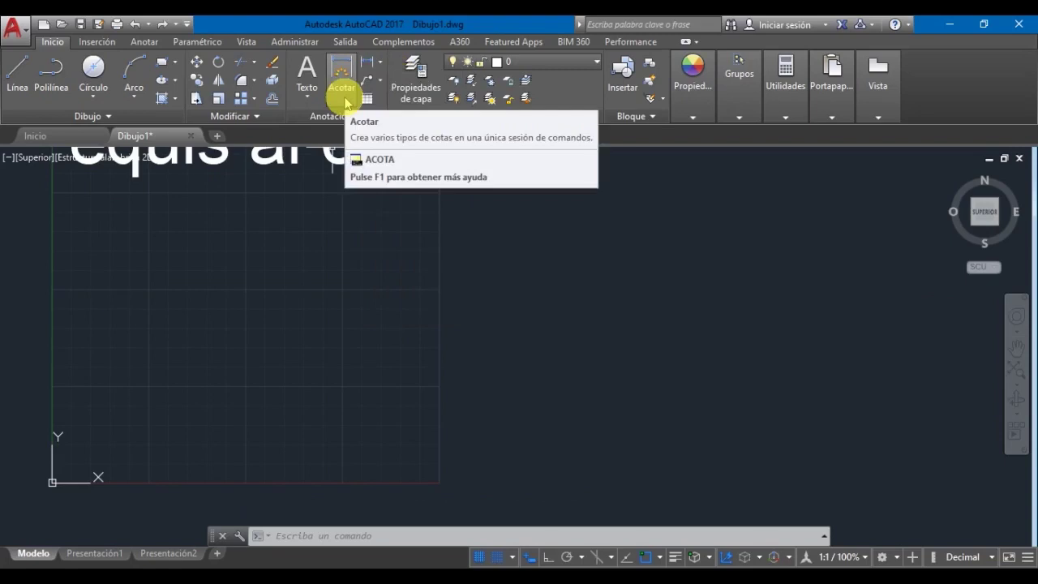
Step: Delete the layers Capa1, Capa2 and Capa3 in the layer properties manager
left_click(412, 96)
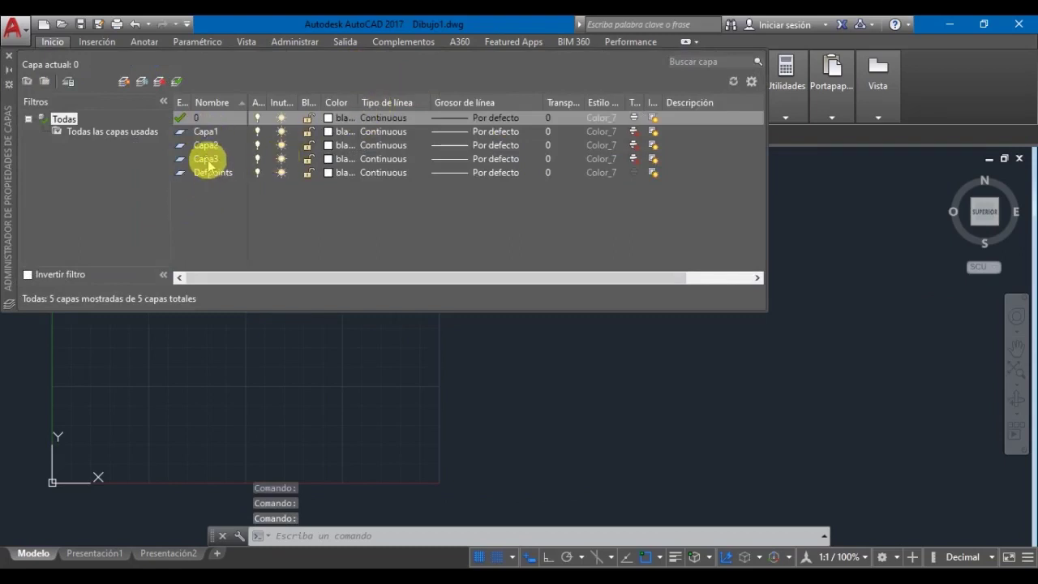
left_click(208, 159)
left_click(207, 132)
left_click(209, 158)
right_click(219, 133)
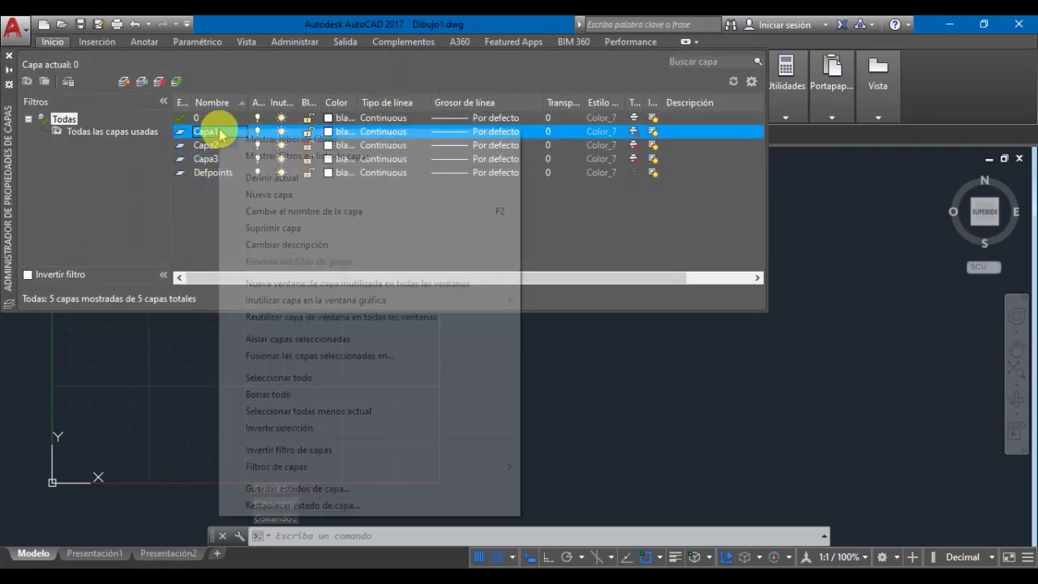
left_click(273, 228)
right_click(219, 135)
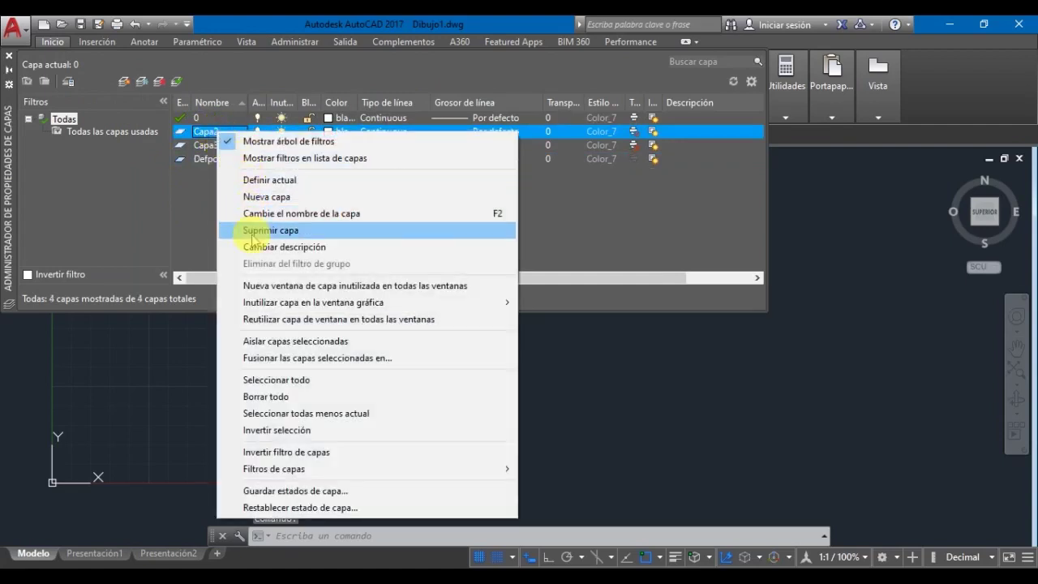
left_click(253, 231)
right_click(215, 132)
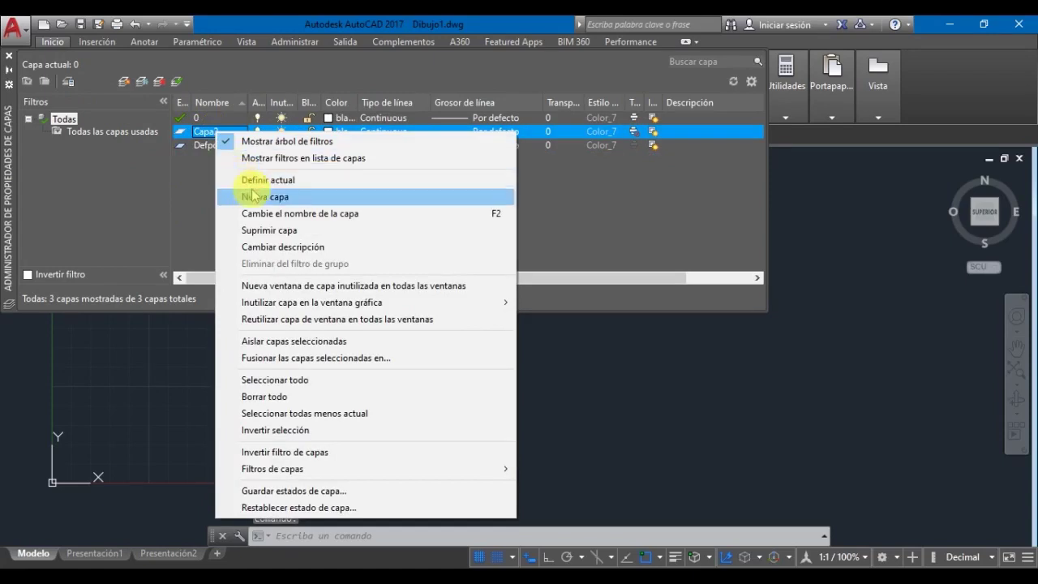
left_click(264, 229)
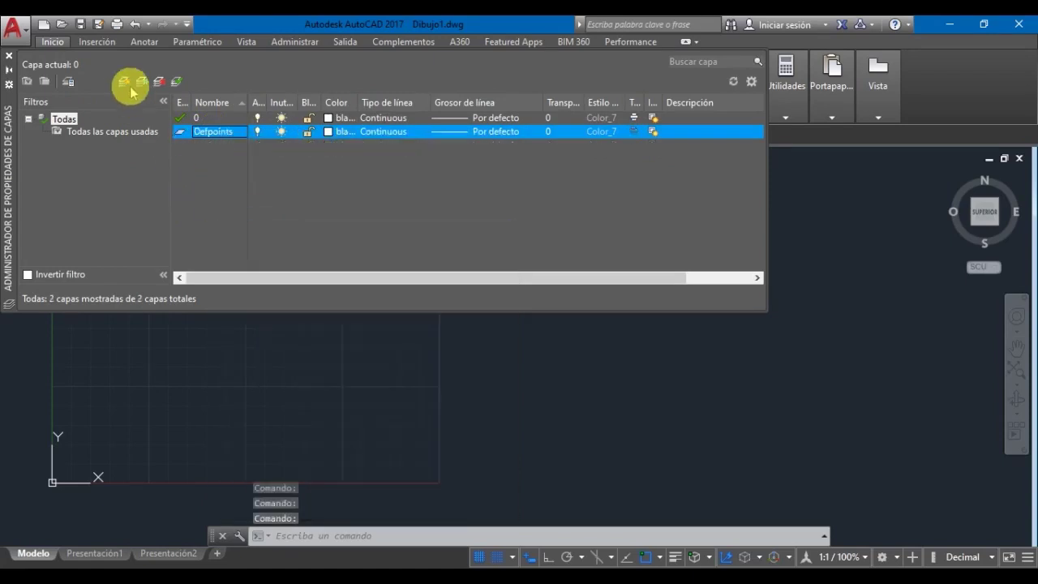
Step: Create three new layers, keeping their default names
left_click(125, 82)
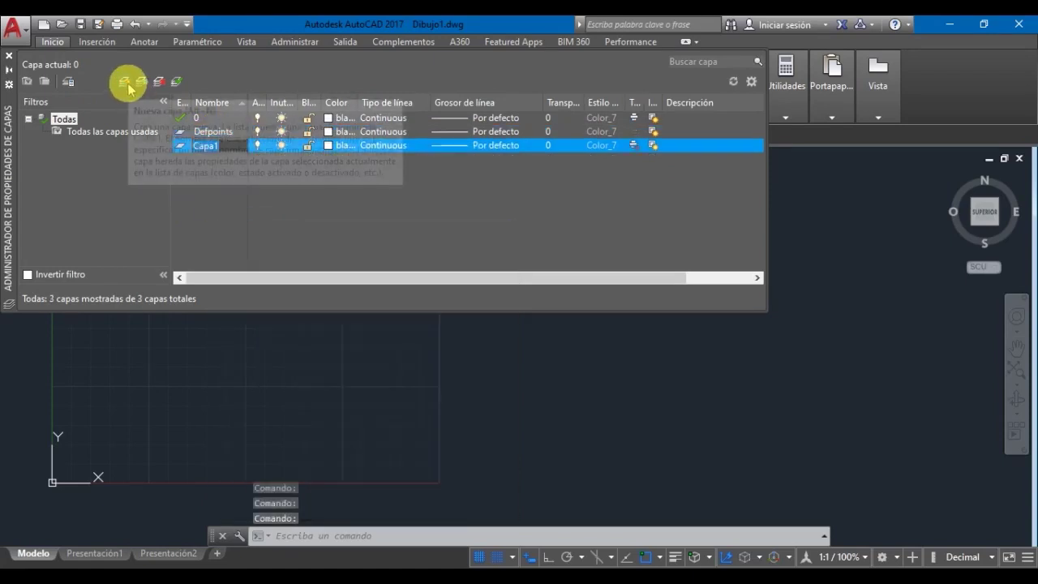
left_click(125, 82)
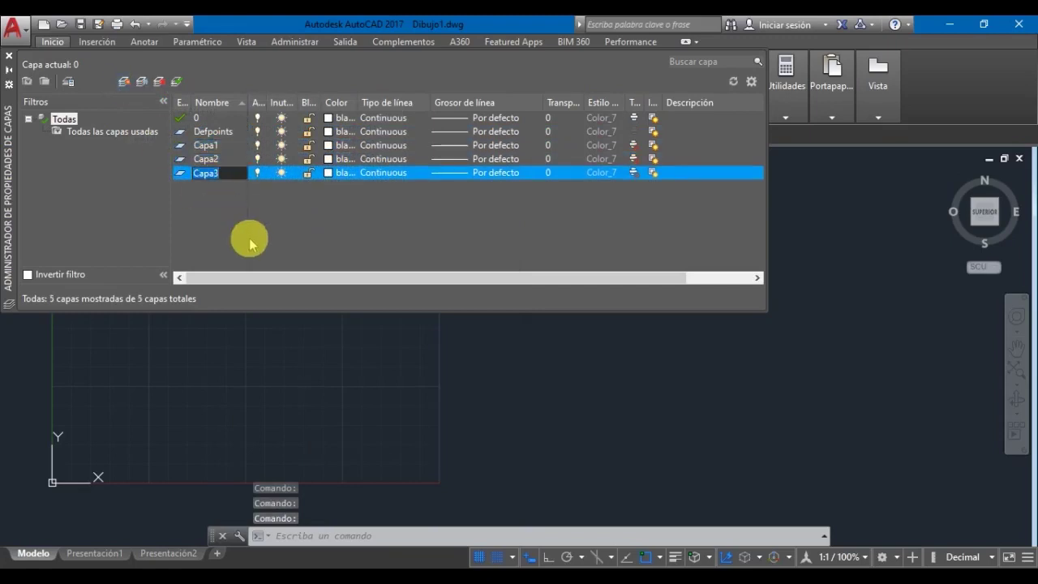
left_click(689, 118)
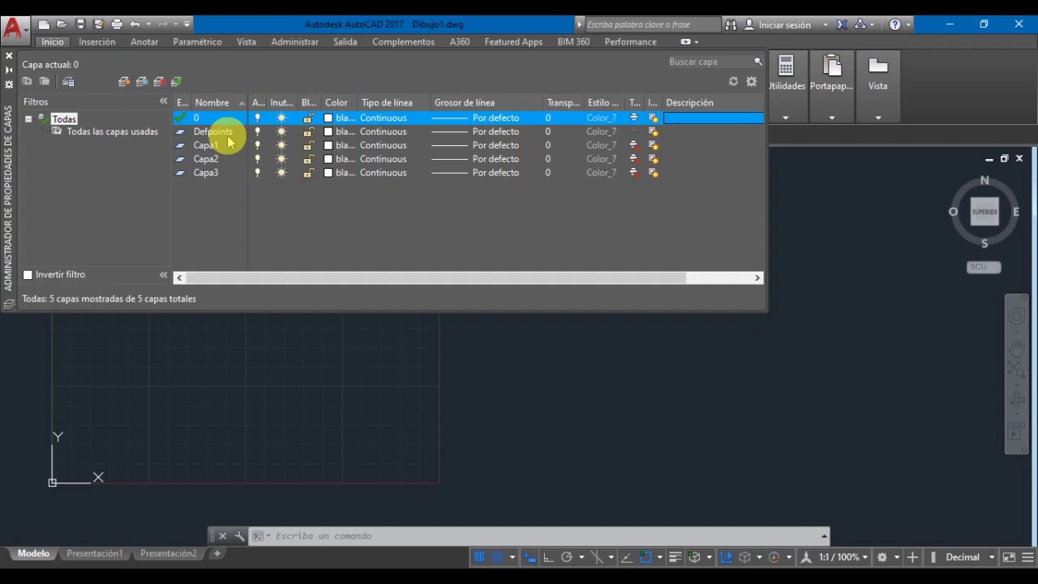
Step: Set the colour of layer Capa1 to red (rojo)
left_click(211, 138)
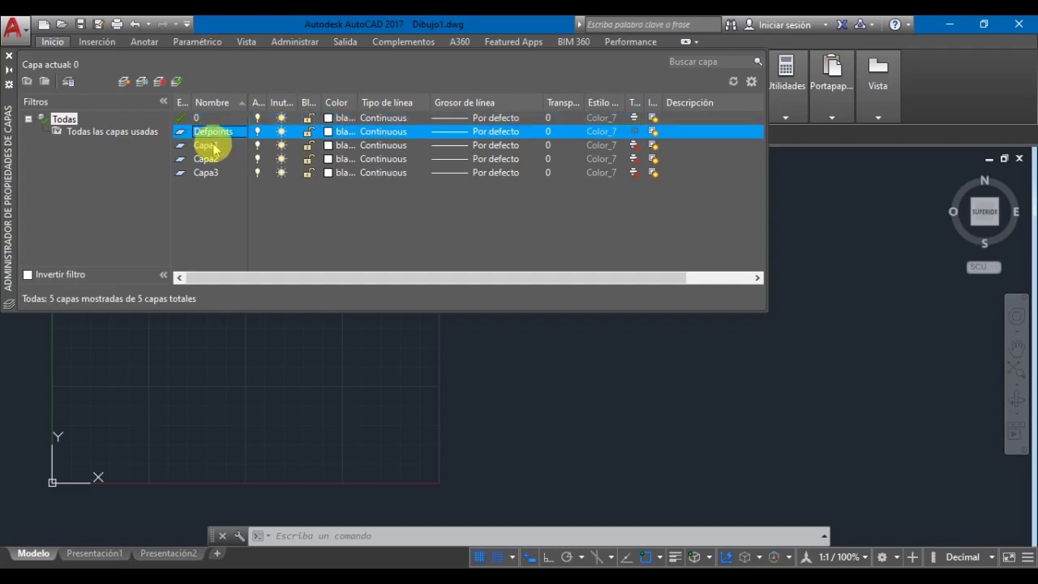
left_click(212, 146)
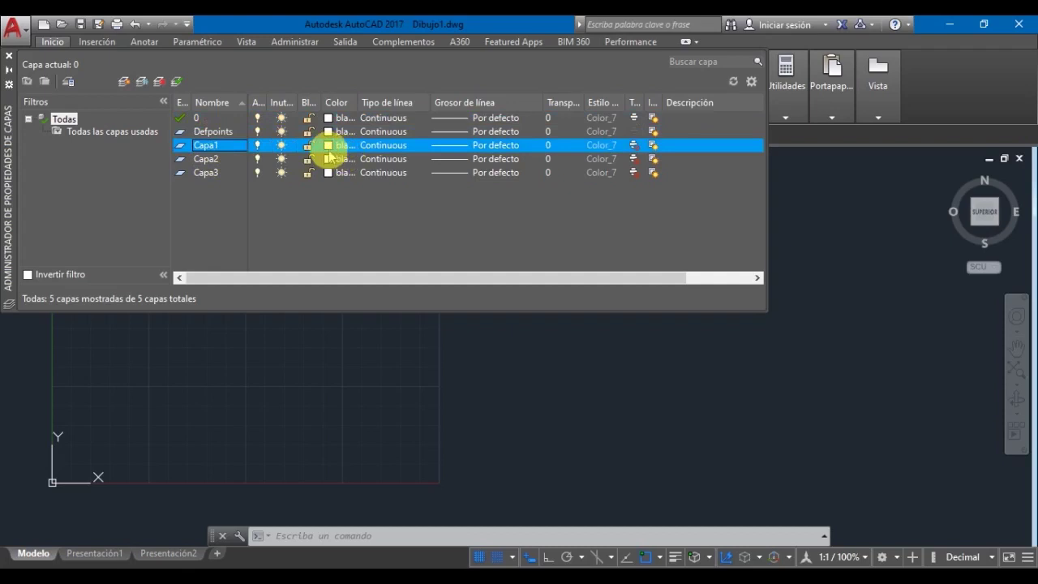
left_click(327, 145)
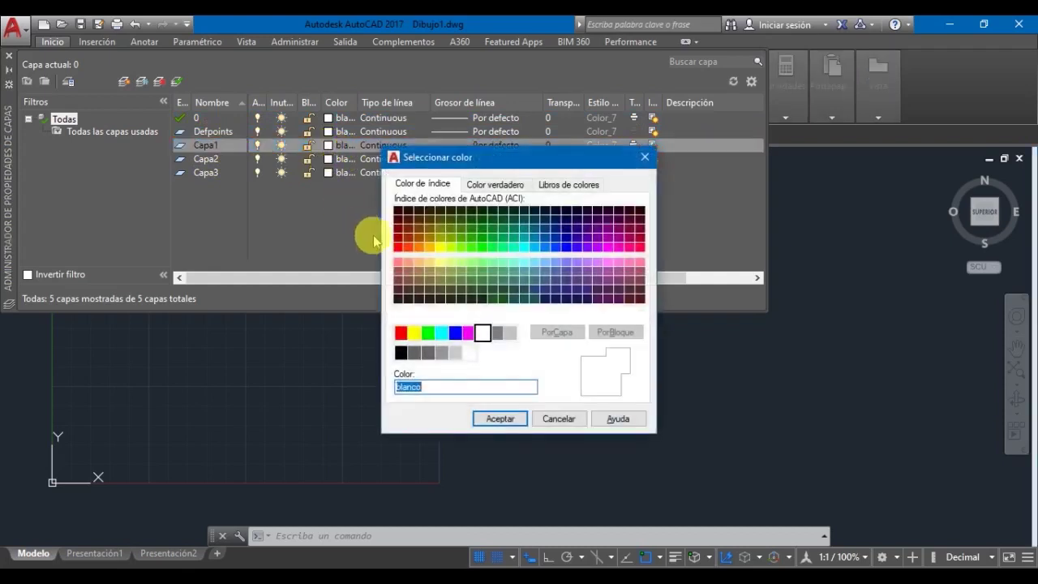
left_click(402, 334)
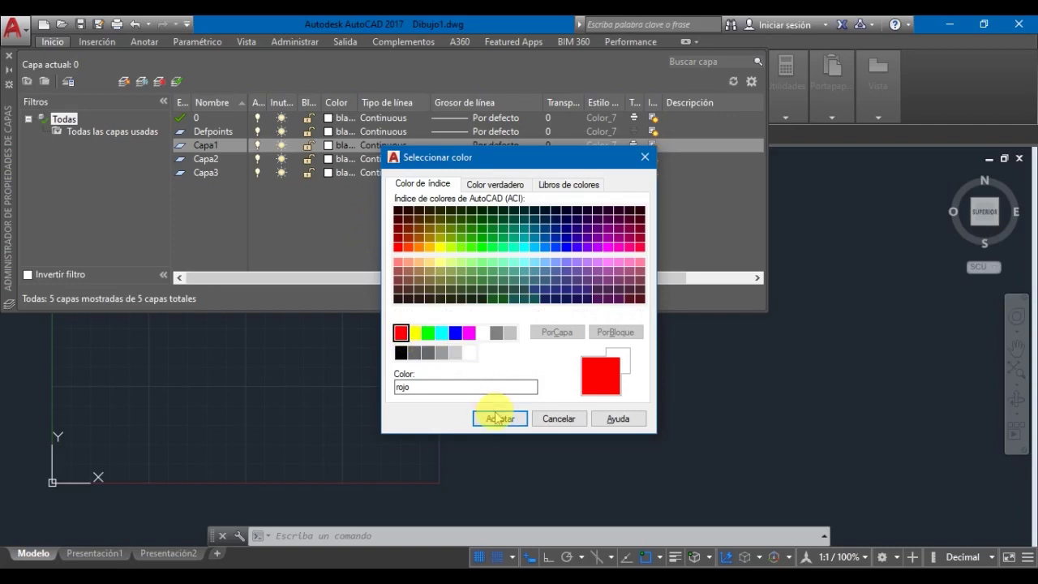
left_click(498, 418)
Step: Set the colour of layer Capa2 to green (verde)
left_click(329, 159)
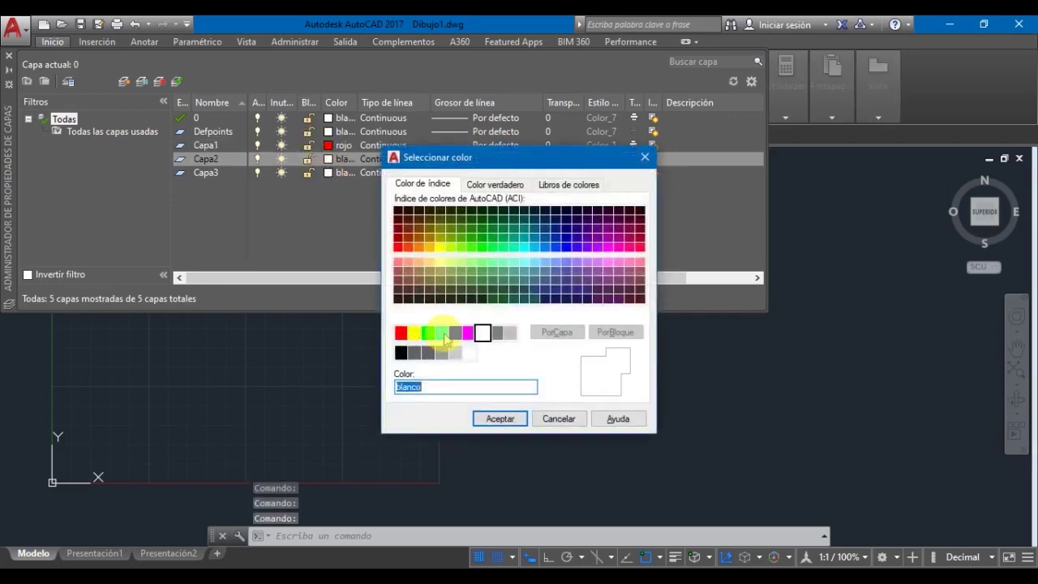
left_click(428, 333)
left_click(500, 419)
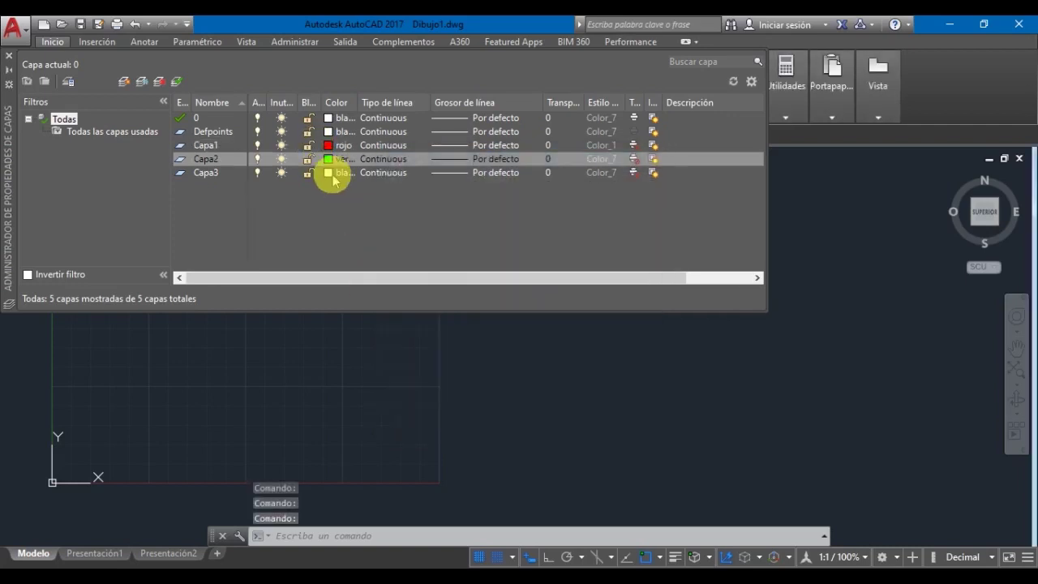
Step: Set the colour of layer Capa3 to blue (azul) and widen the Color column so the full colour names fit
left_click(328, 173)
left_click(455, 332)
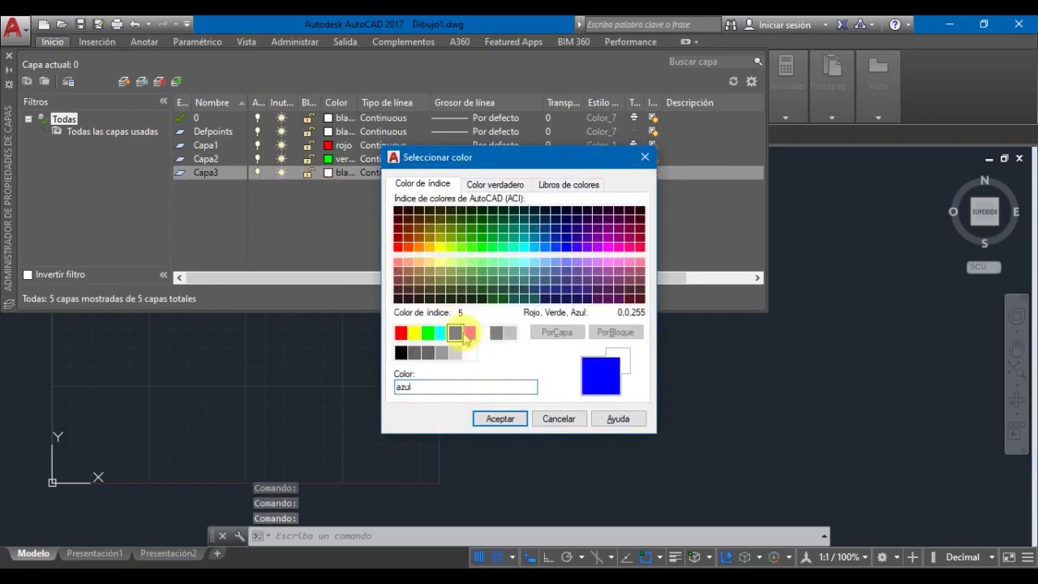
left_click(495, 418)
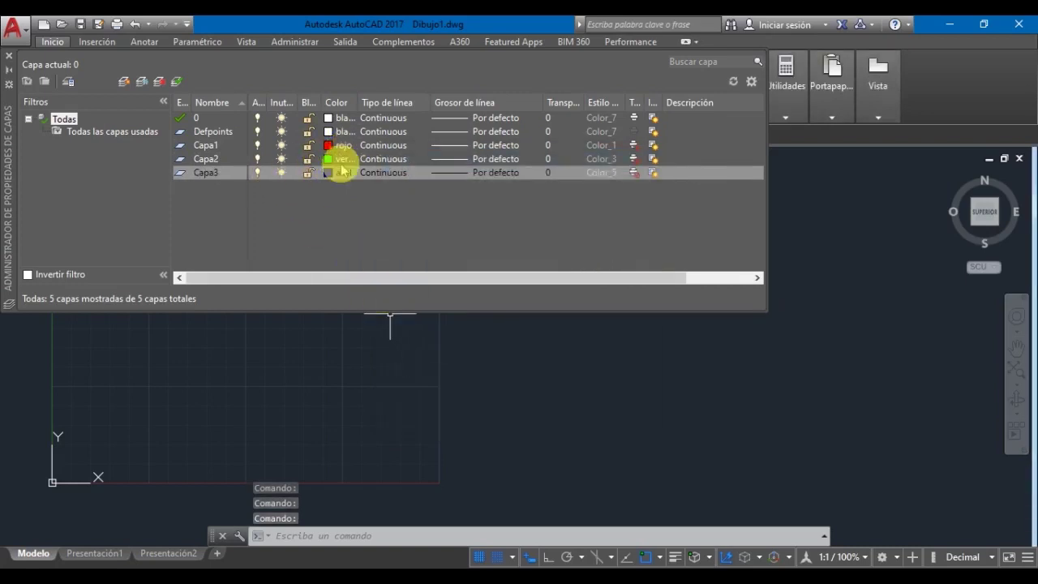
left_click_drag(355, 103, 371, 102)
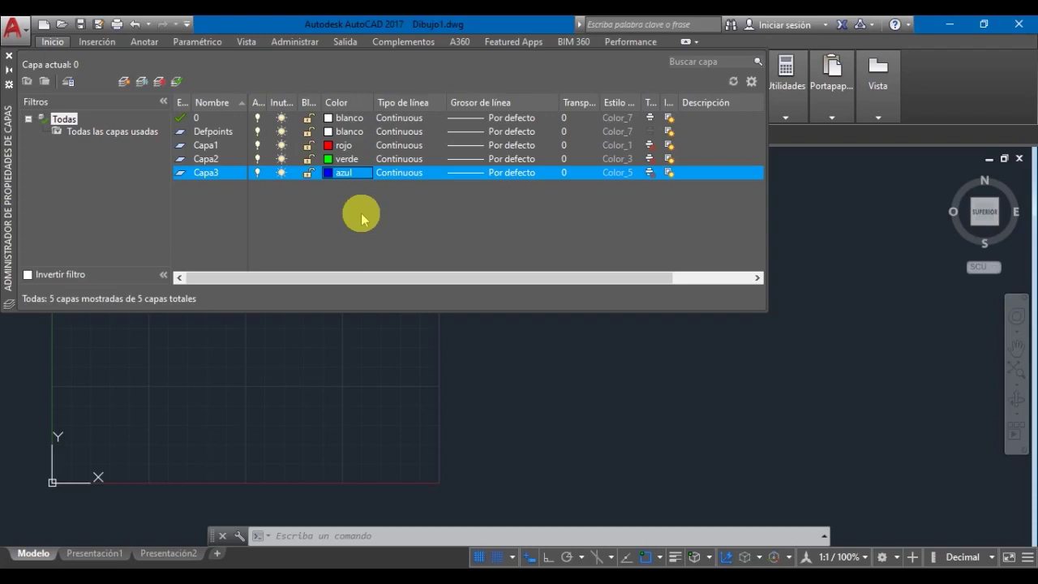
Step: Load the ACAD_ISO02W100 linetype from acadiso.lin and assign it to layer Capa1
left_click(412, 147)
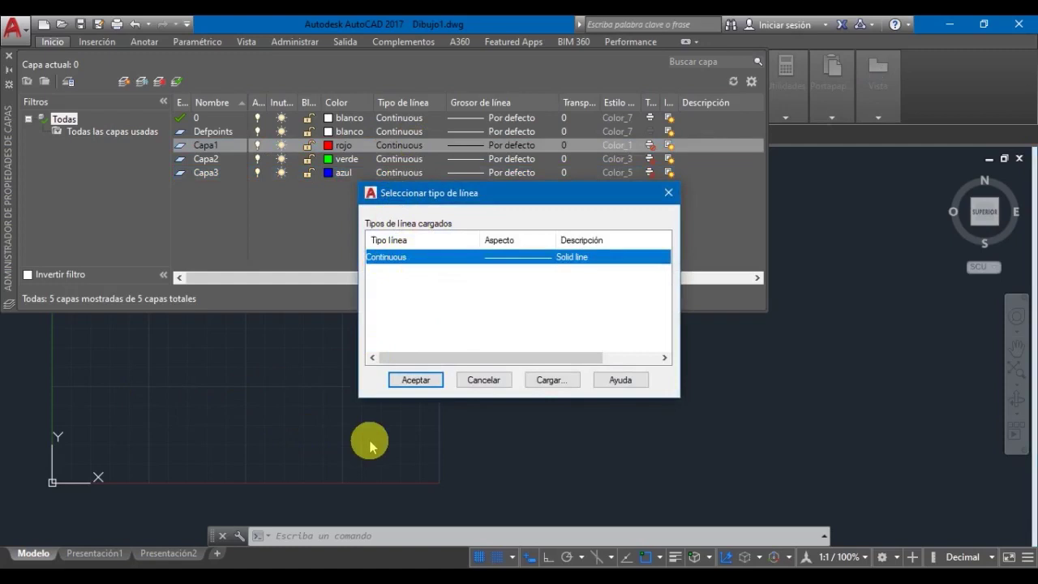
left_click(550, 379)
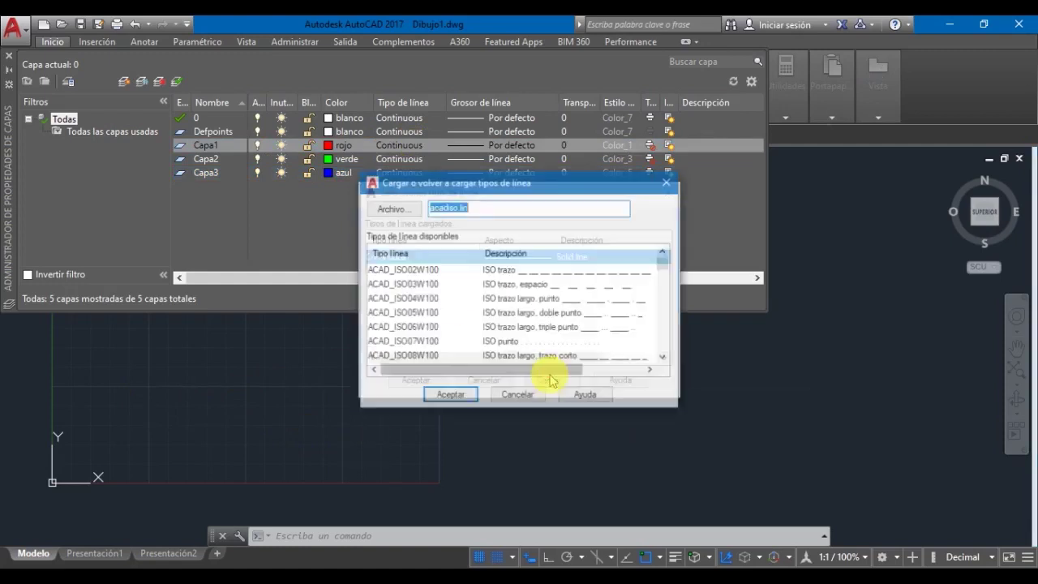
left_click(479, 271)
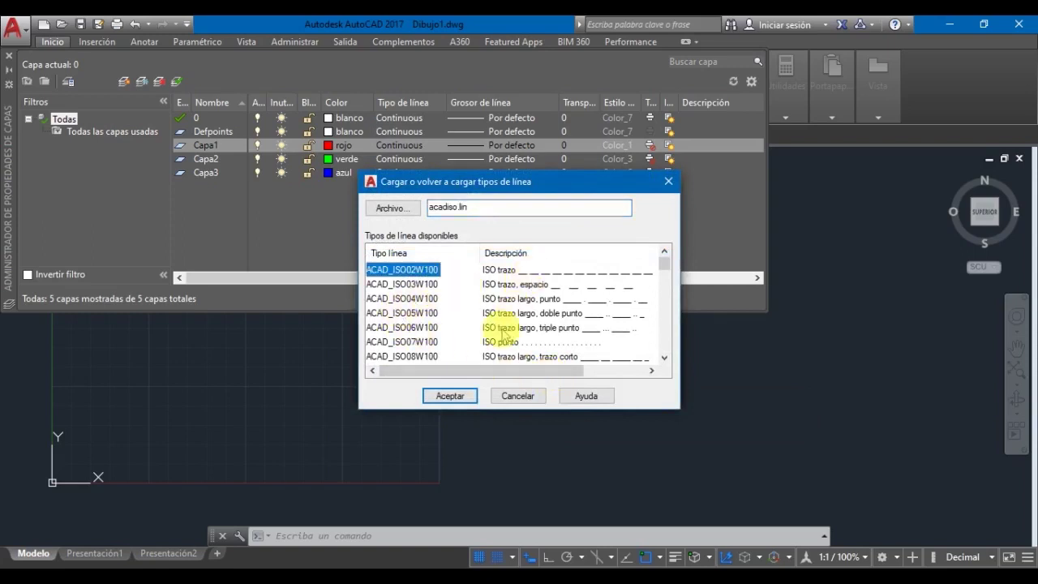
left_click(451, 397)
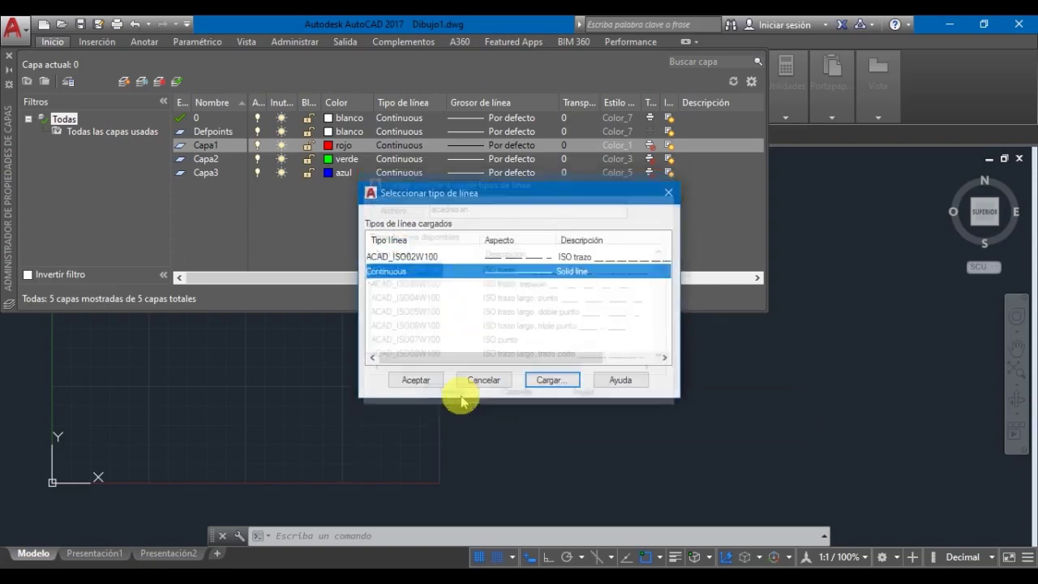
left_click(478, 259)
left_click(408, 379)
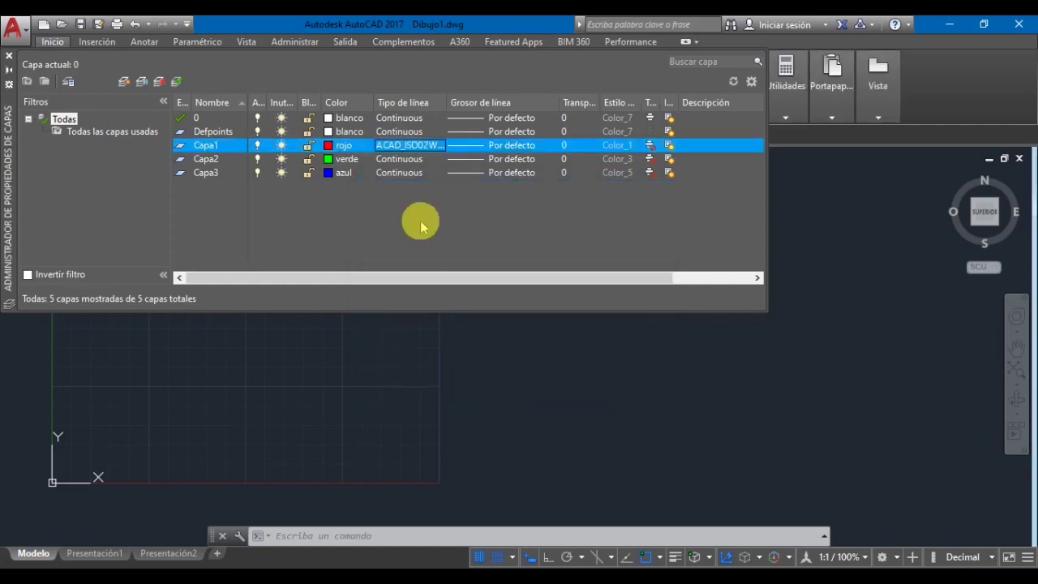
Step: Draw a horizontal line 11 units long on layer 0, from grid point 4,5 to grid point 15,5
left_click(162, 391)
left_click(114, 378)
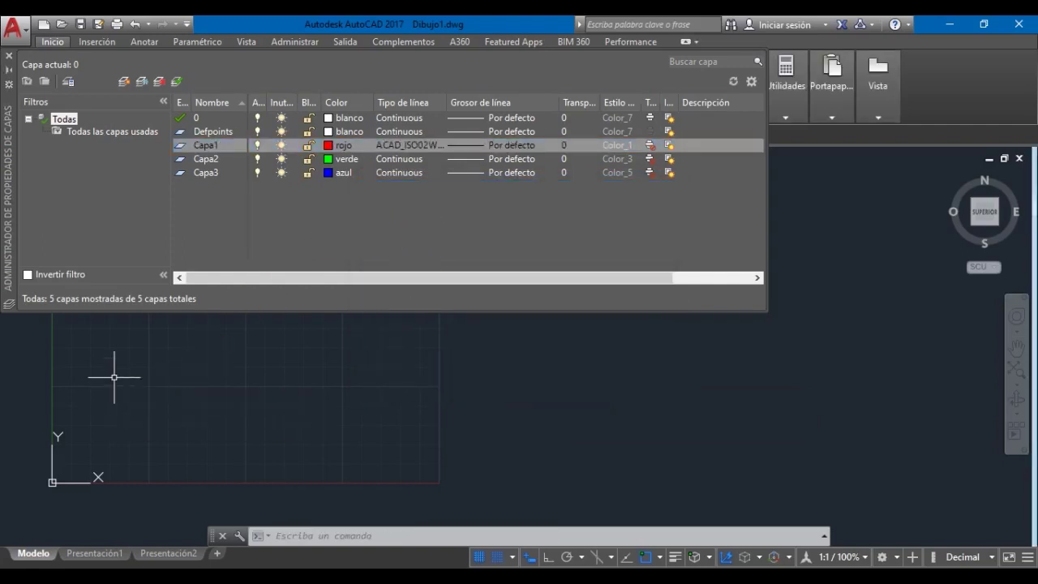
type("l")
key("Return")
left_click(129, 386)
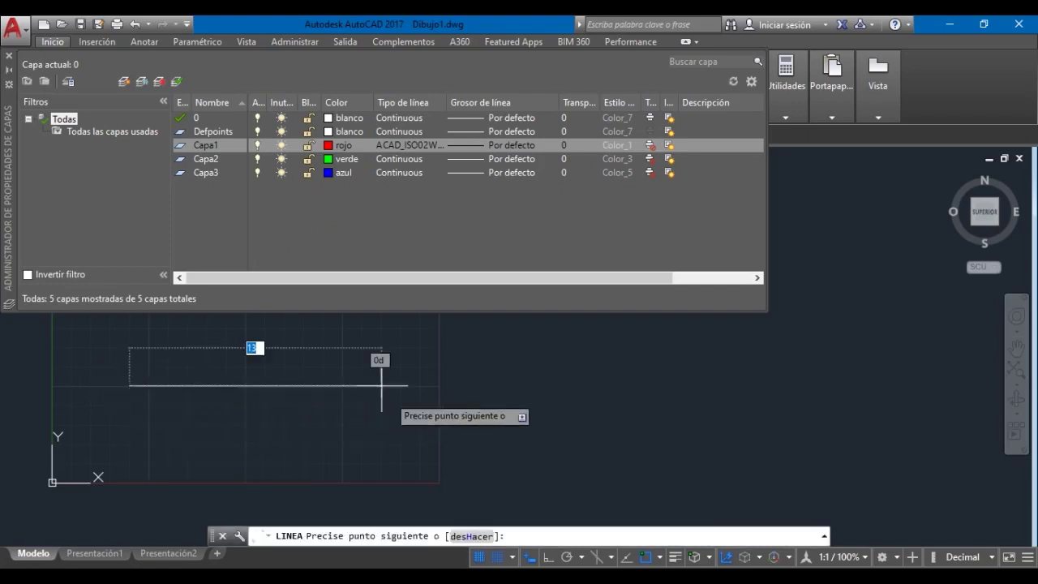
left_click(342, 386)
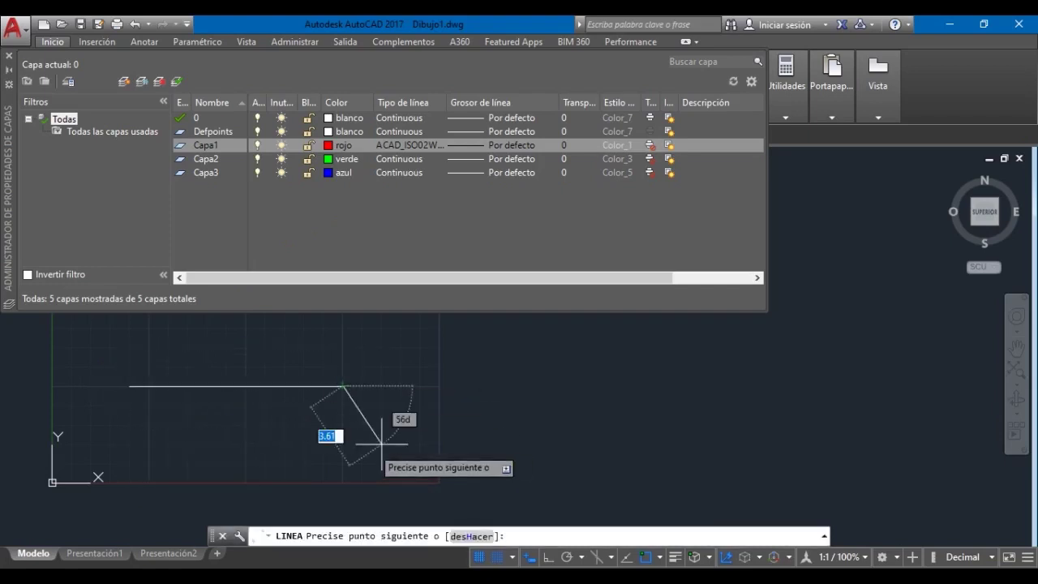
key("Return")
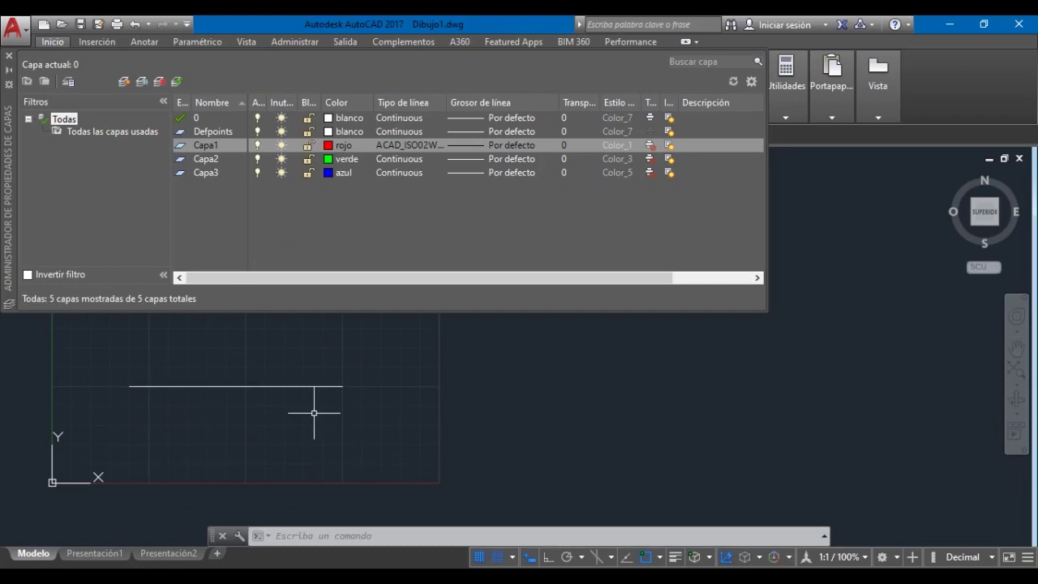
Step: Leave the layer properties and move the horizontal white line from layer 0 to layer Capa1
left_click(9, 55)
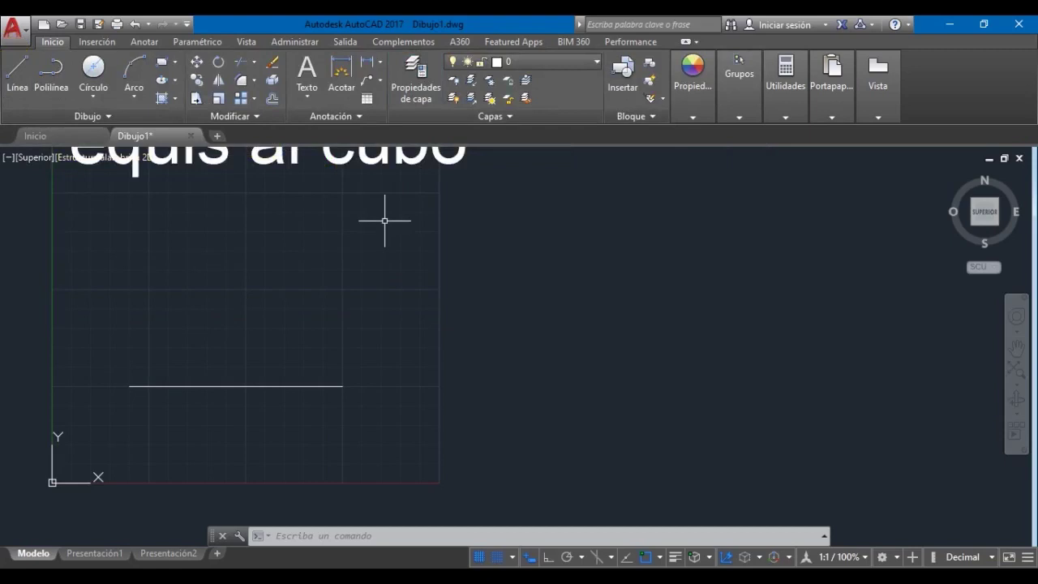
left_click(590, 65)
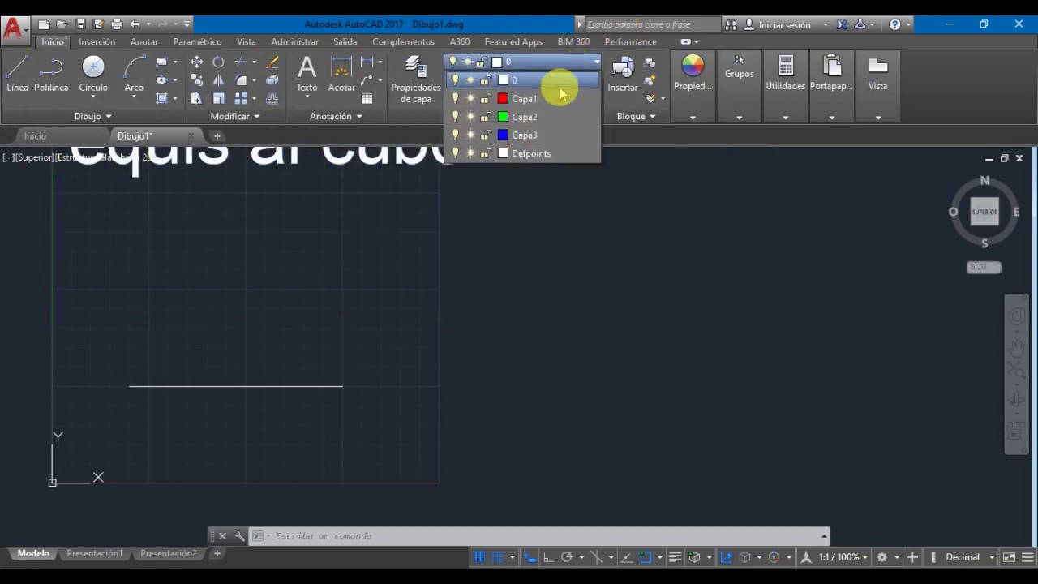
left_click(392, 426)
left_click(235, 317)
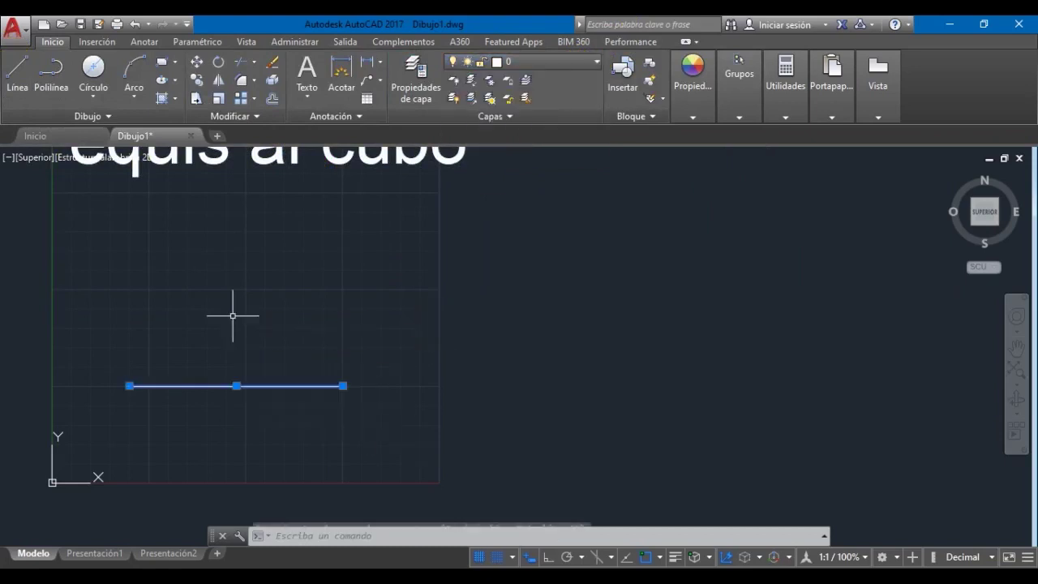
left_click(562, 66)
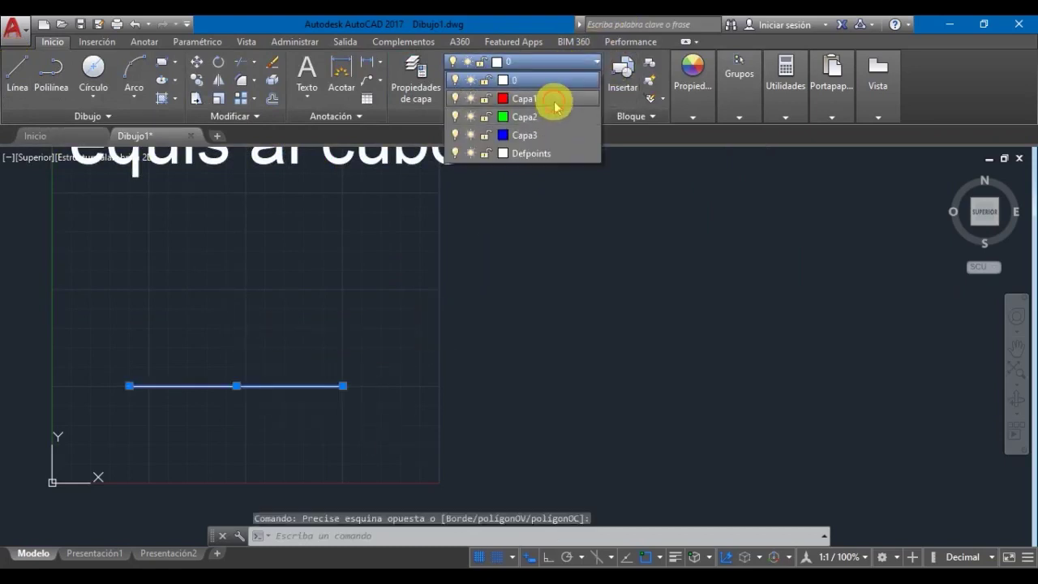
left_click(556, 102)
key("Escape")
scroll(208, 412, "up", 5)
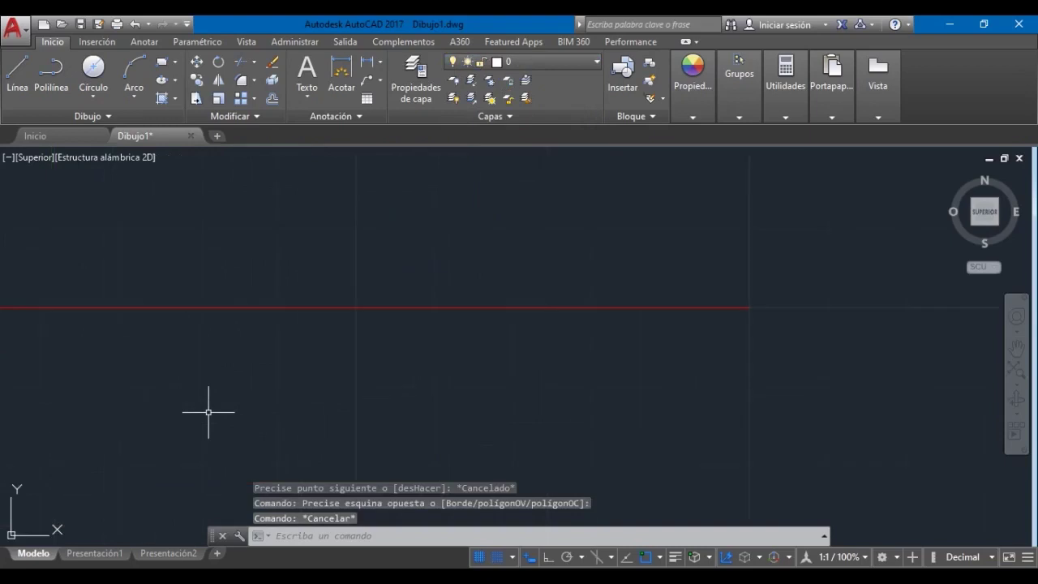
scroll(209, 412, "down", 5)
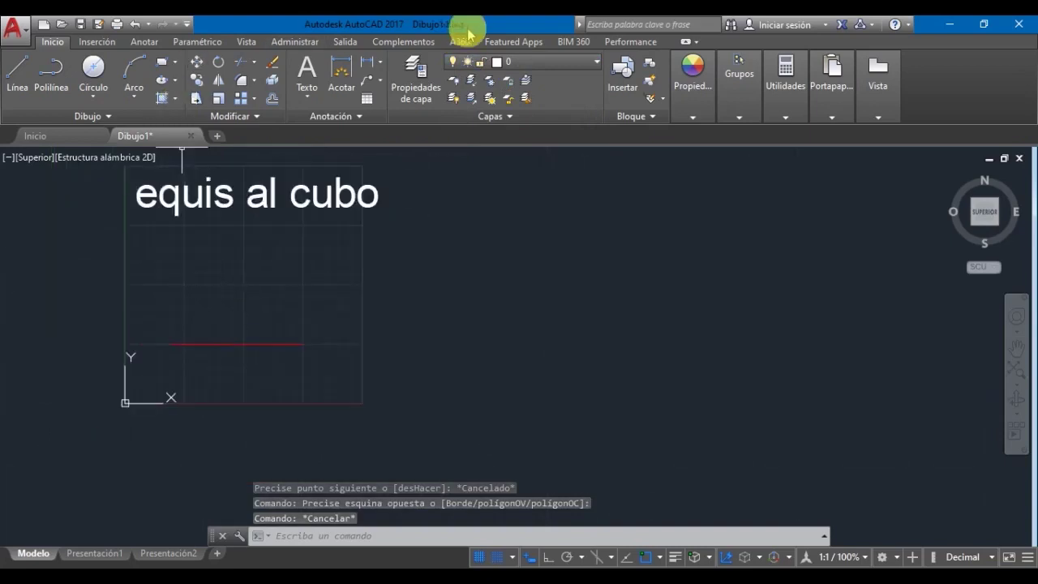
Step: Keep ACAD_ISO02W100 as Capa1's linetype and, with Ortho on, stretch the red line's far end horizontally well beyond the grid
left_click(414, 94)
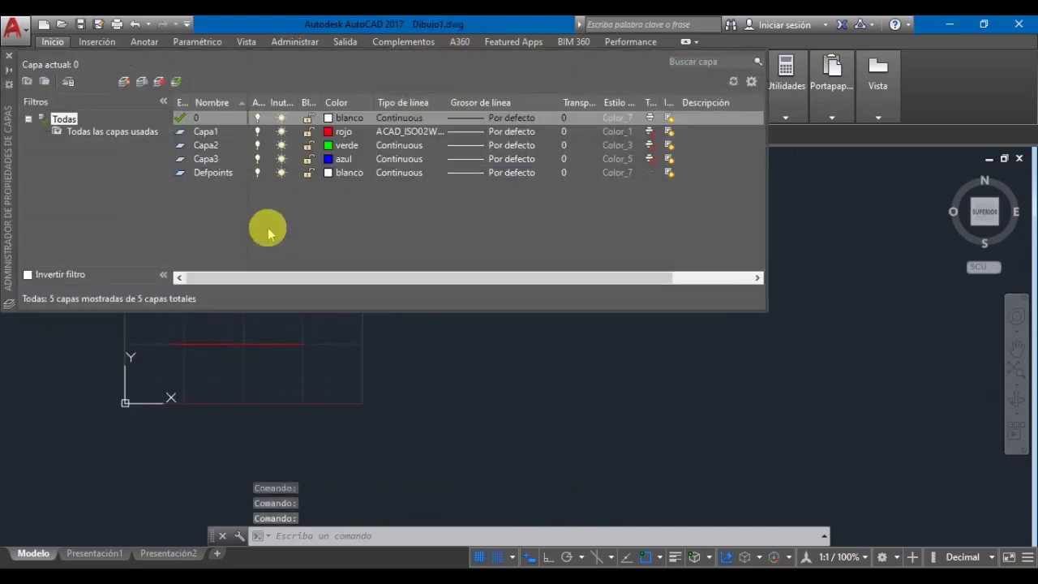
left_click(415, 131)
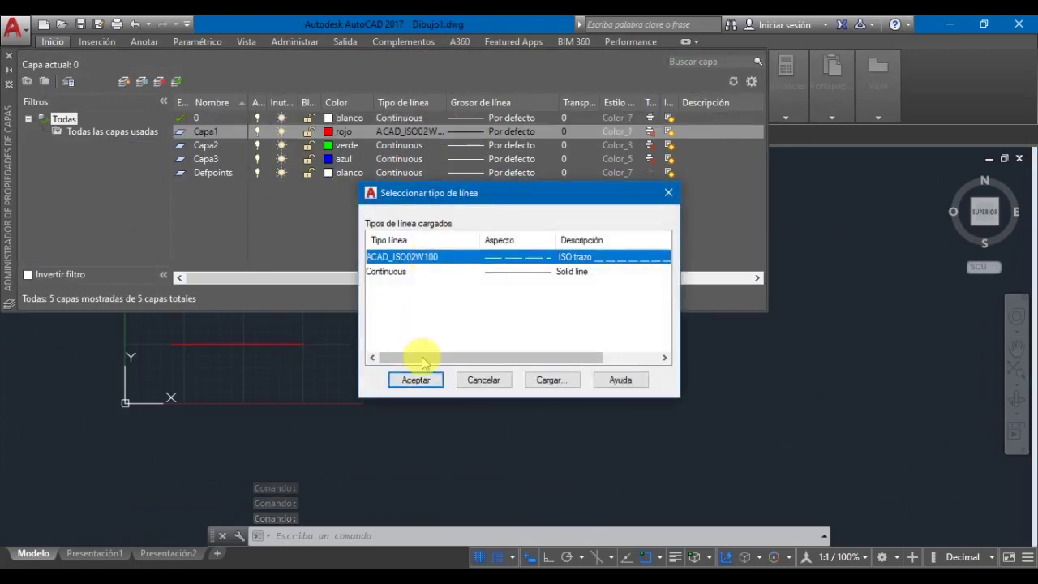
left_click(414, 380)
left_click(286, 337)
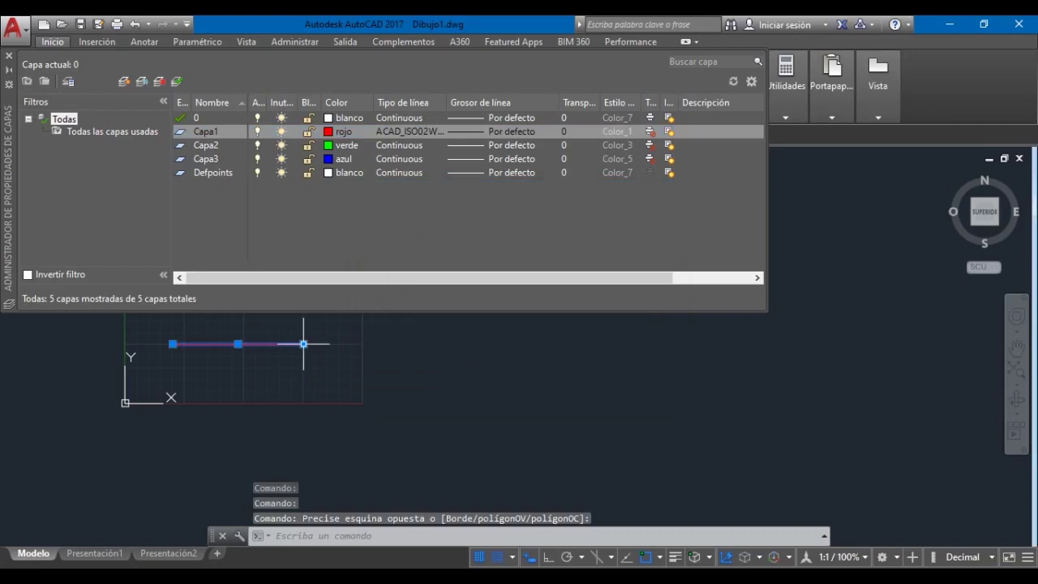
left_click(303, 344)
left_click(549, 548)
left_click(837, 321)
key("Escape")
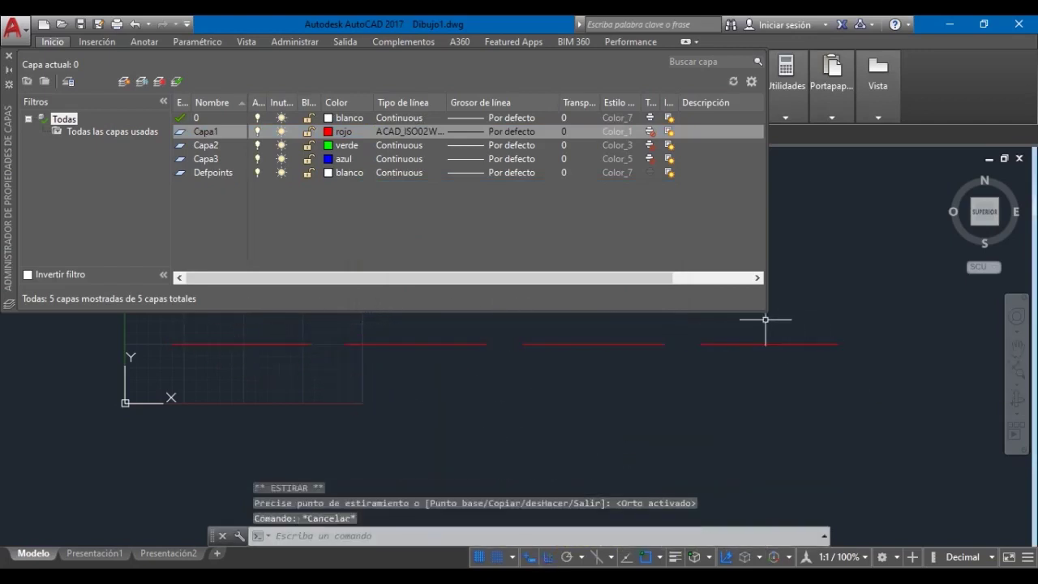
left_click(430, 400)
left_click(276, 336)
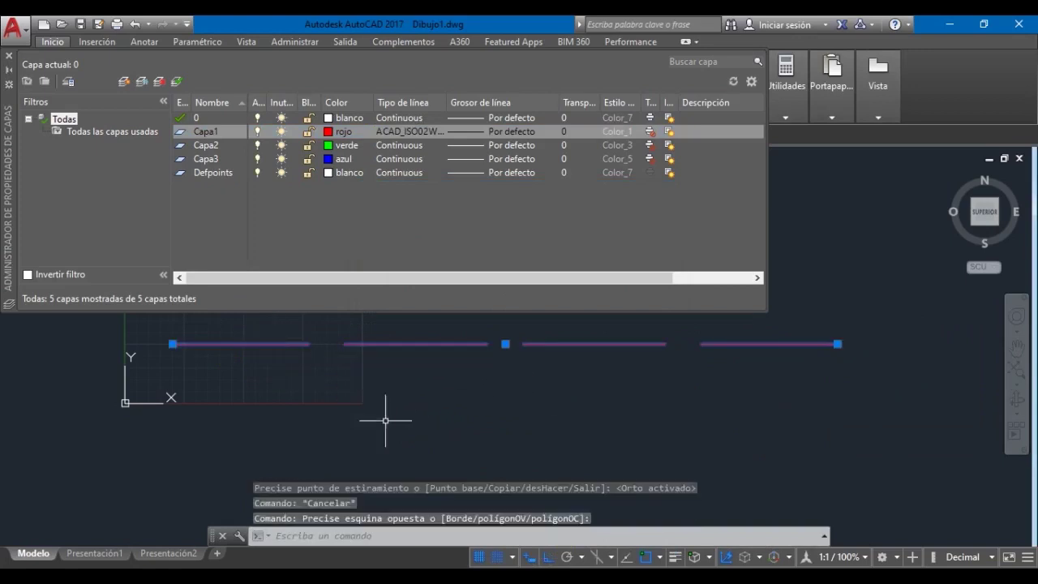
key("Escape")
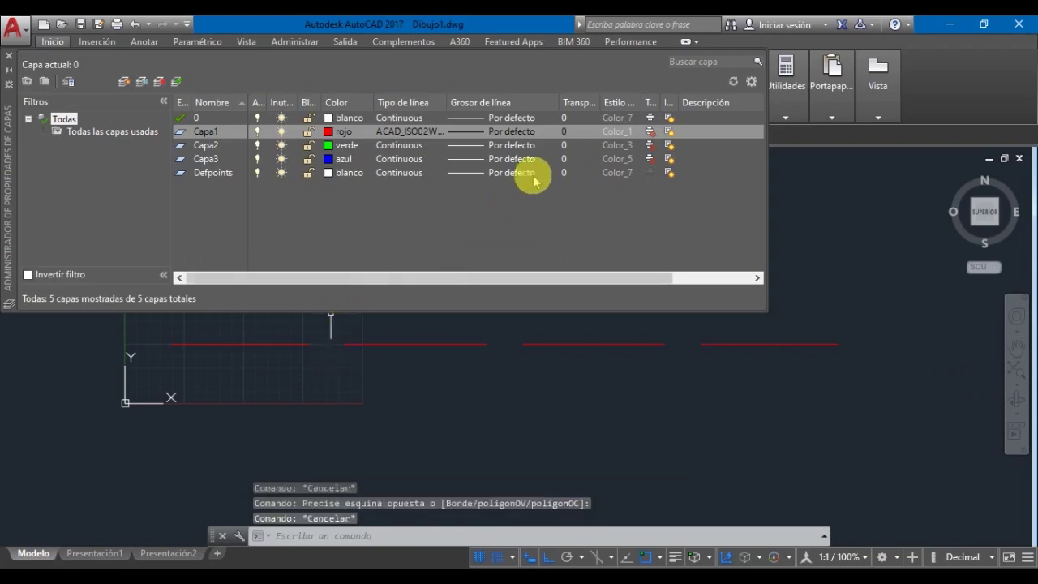
left_click(355, 379)
left_click(328, 336)
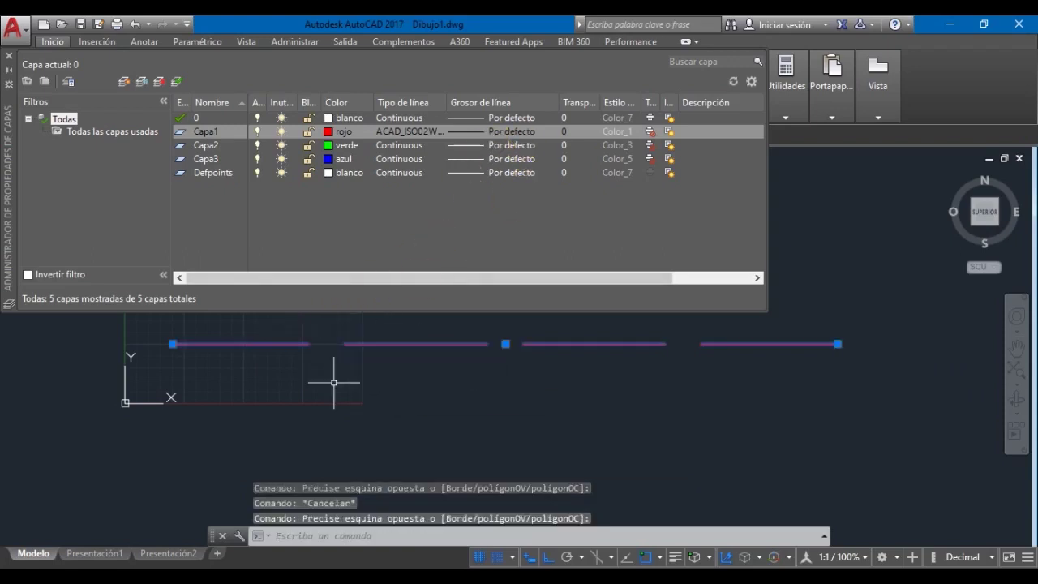
key("Escape")
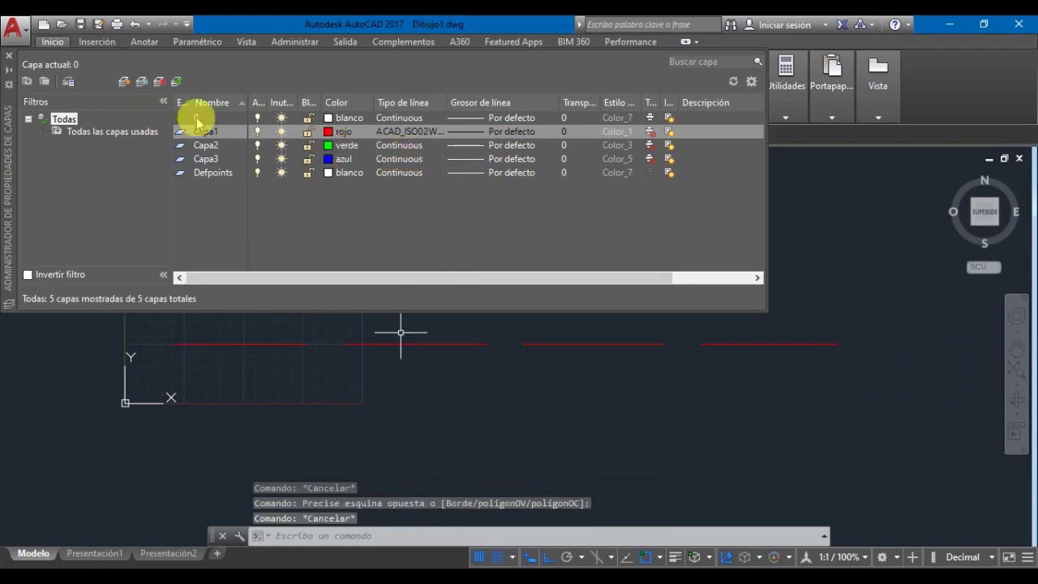
Step: Set the lineweight of layer Capa2 to 1.40 mm and leave the layer properties
left_click(346, 145)
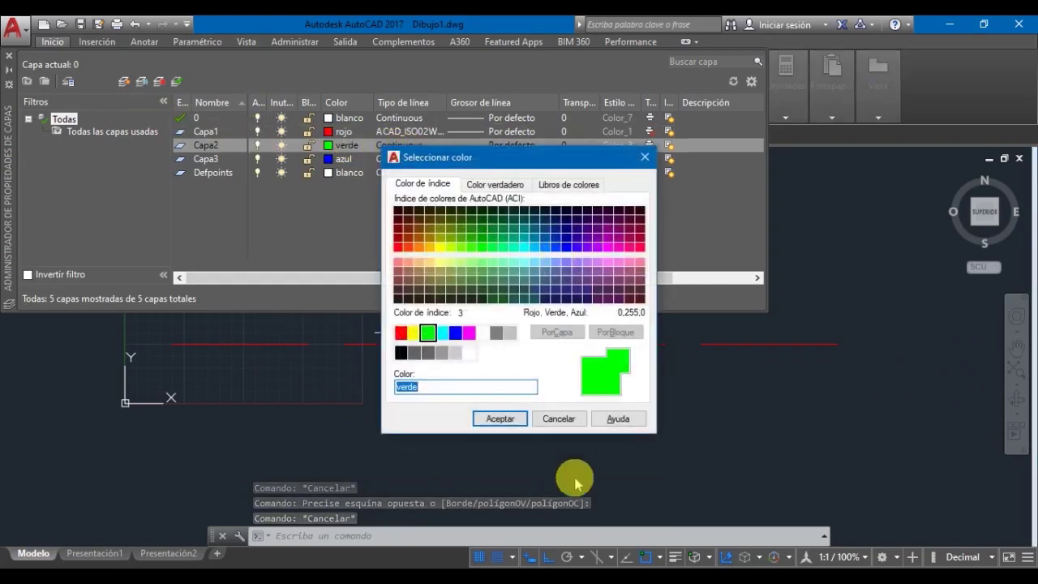
left_click(559, 418)
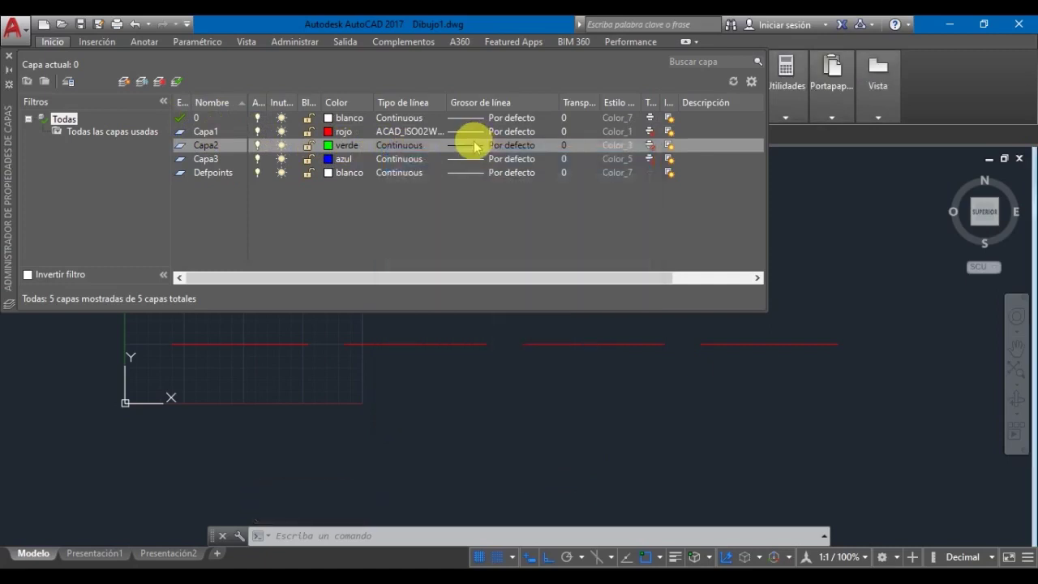
left_click(474, 145)
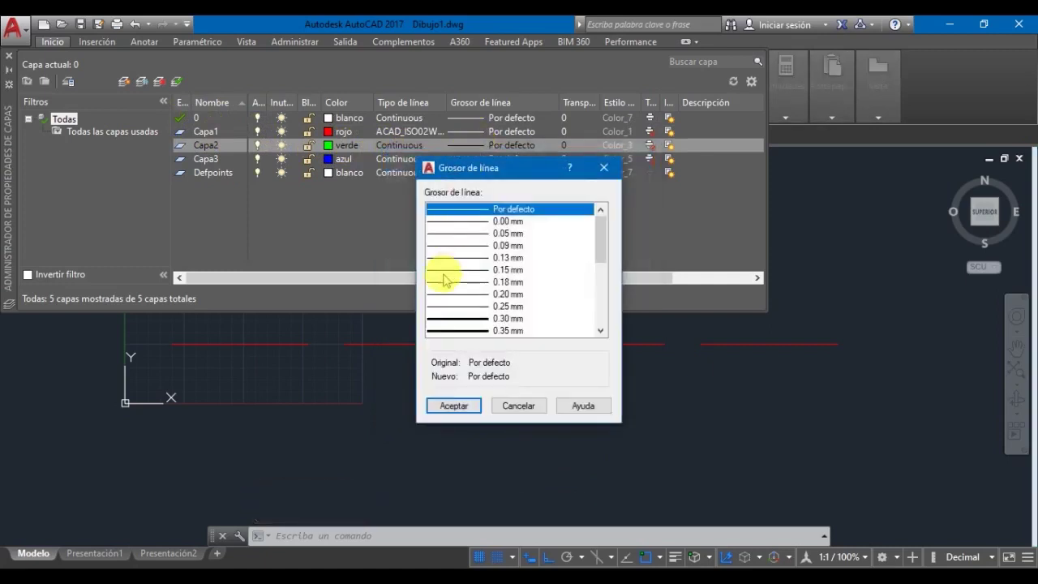
left_click_drag(602, 248, 601, 323)
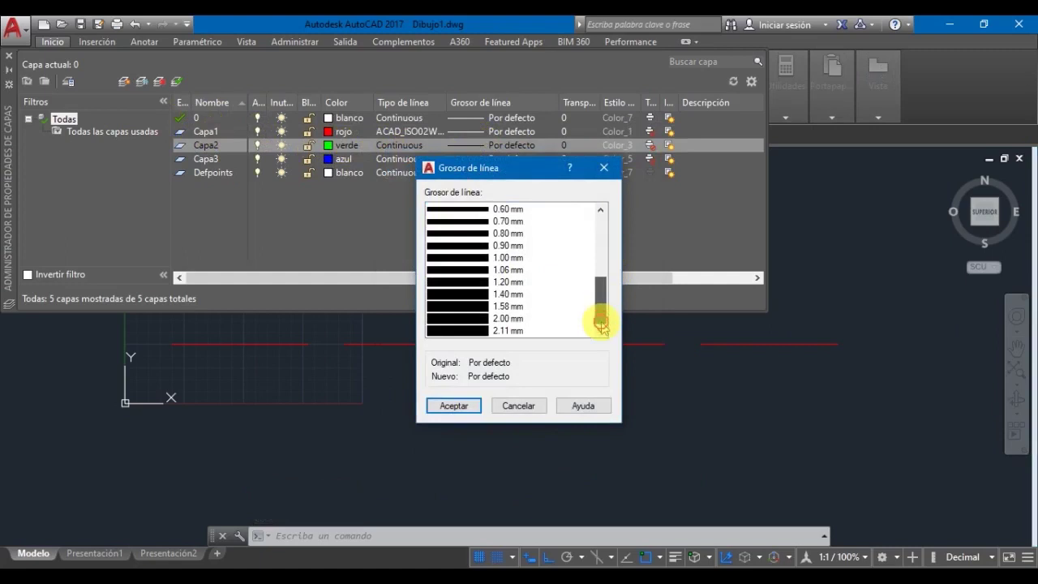
left_click(465, 295)
left_click(454, 406)
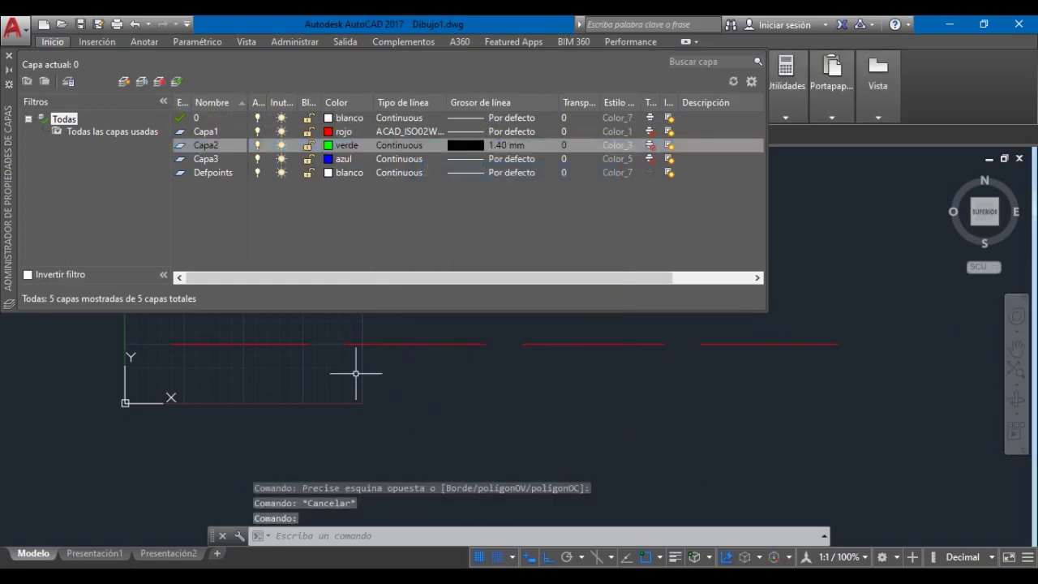
left_click(8, 55)
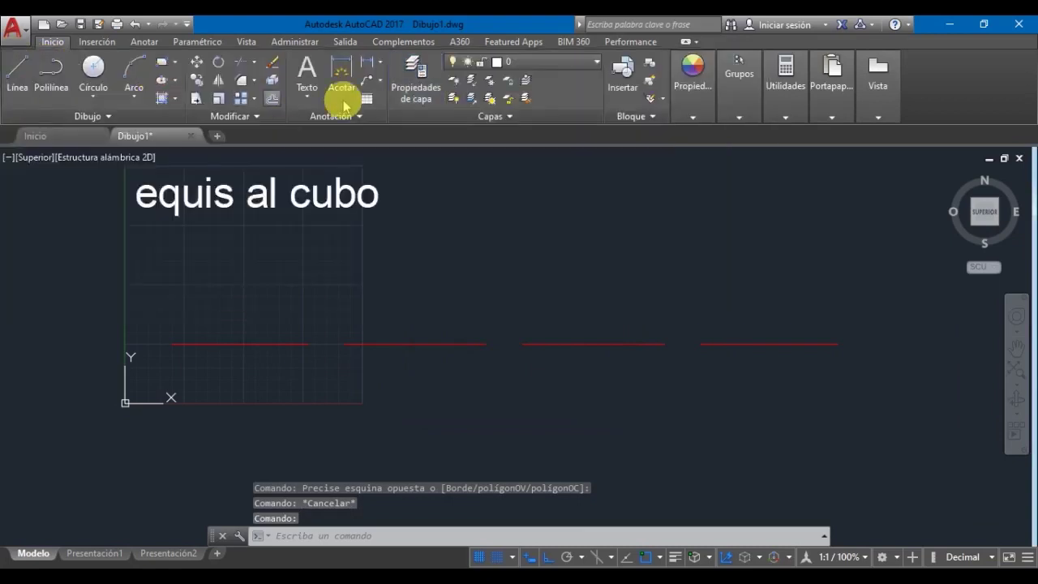
Step: Make Capa2 the current layer and draw a long horizontal line above the dashed red line
left_click(511, 61)
left_click(523, 113)
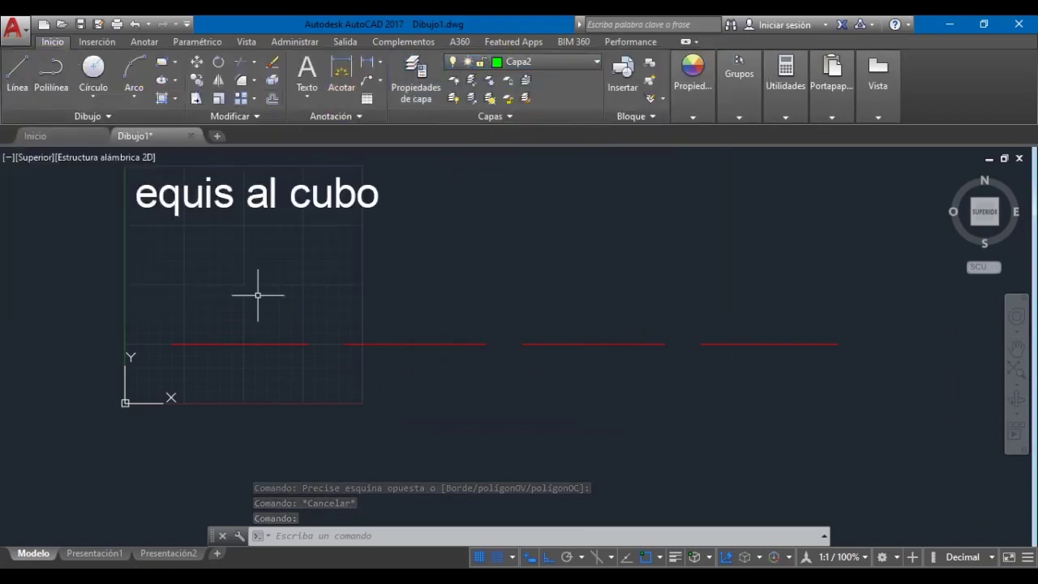
right_click(227, 355)
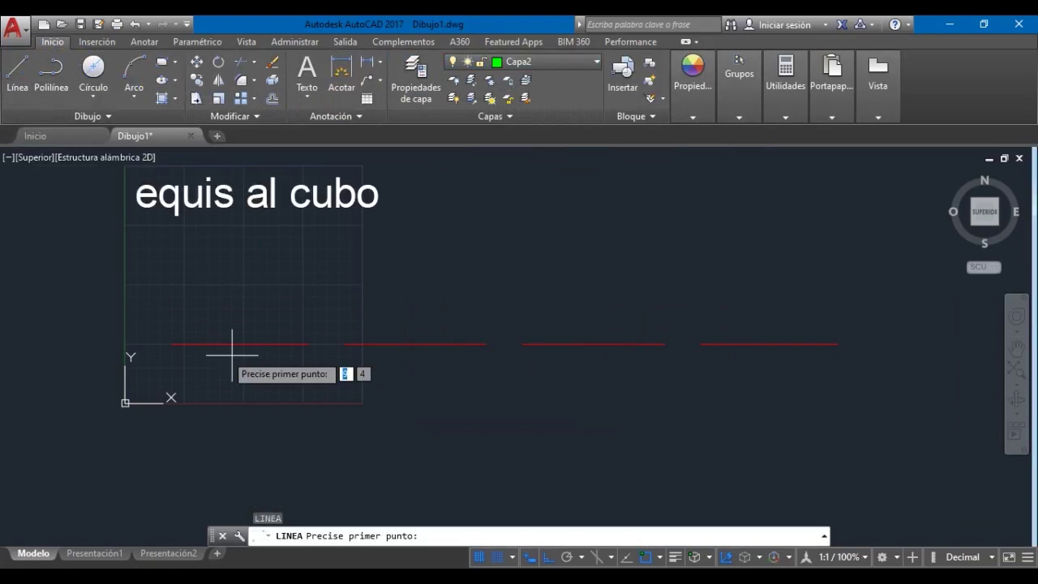
left_click(160, 272)
left_click(708, 272)
key("Escape")
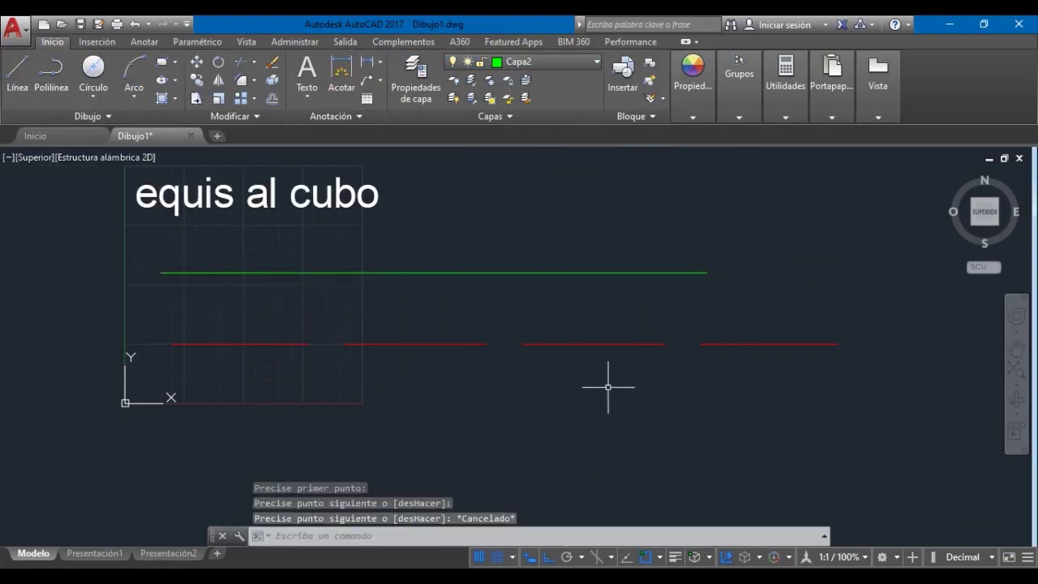
Step: Show the lineweights to compare the green line with the dashed red one, and hide them again
left_click(679, 535)
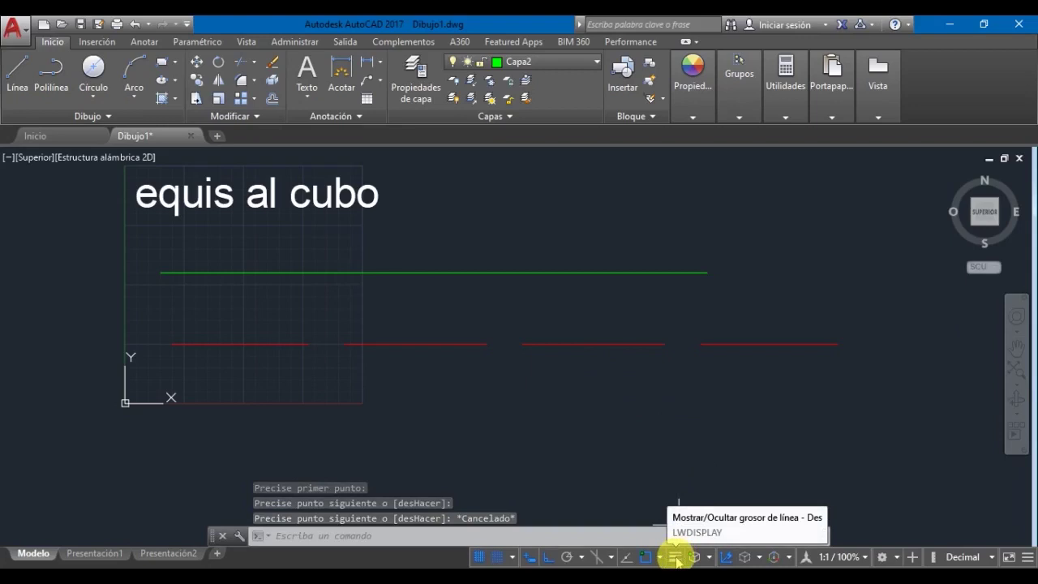
left_click(675, 558)
left_click(308, 340)
left_click(98, 250)
left_click(247, 367)
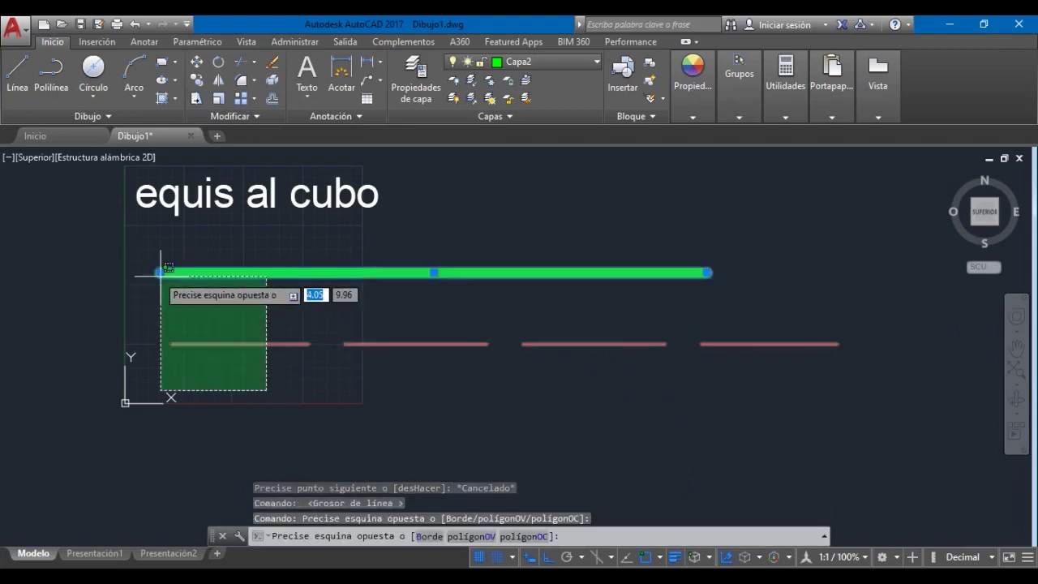
left_click(108, 249)
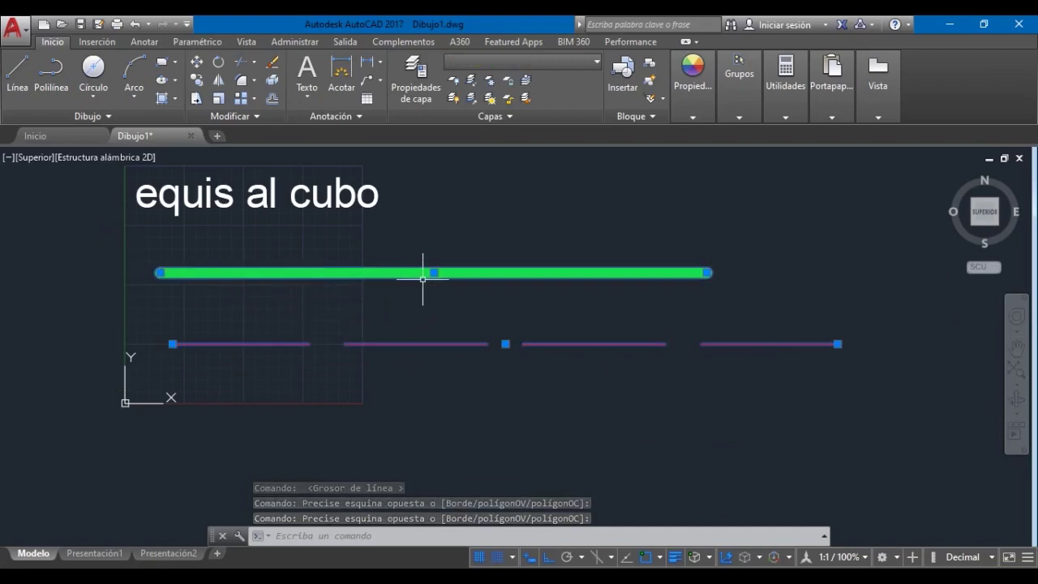
key("Escape")
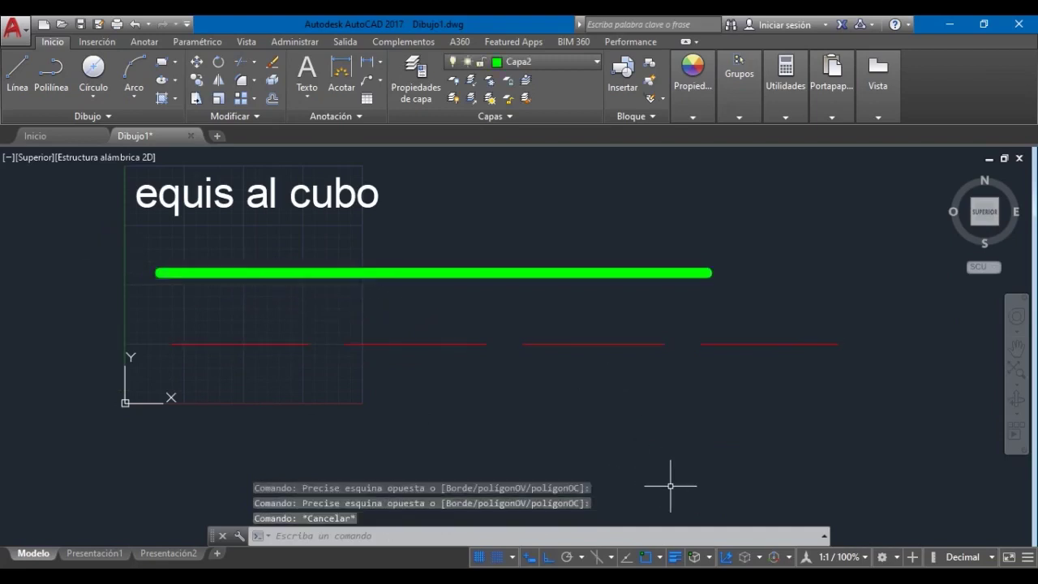
left_click(676, 558)
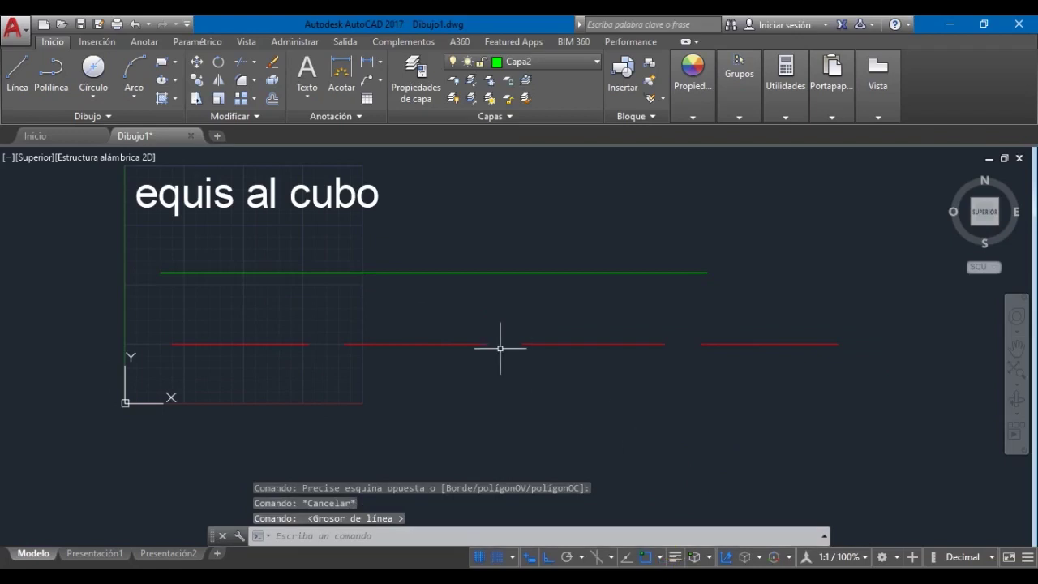
left_click(407, 85)
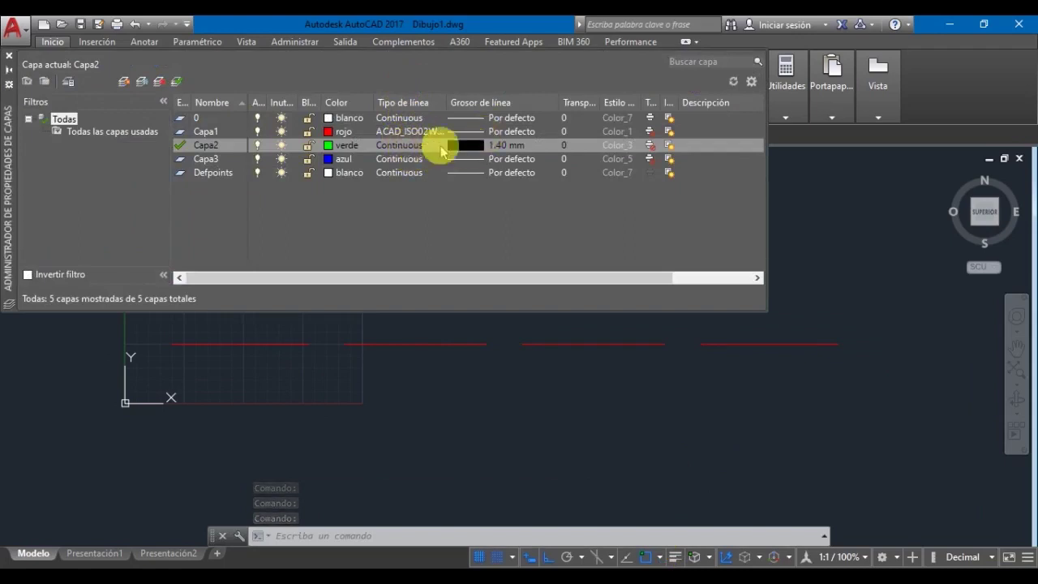
left_click(438, 145)
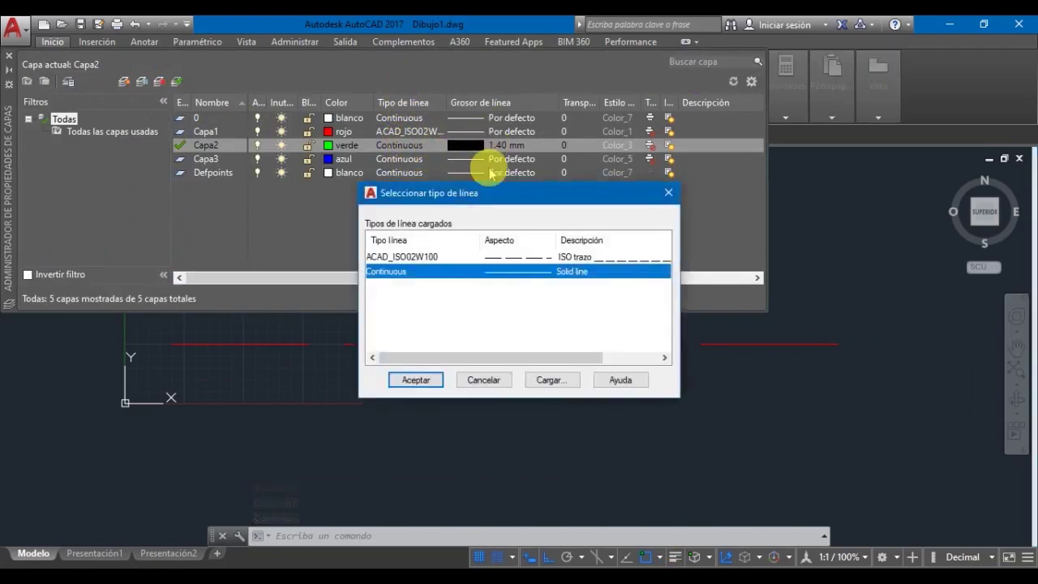
left_click(485, 380)
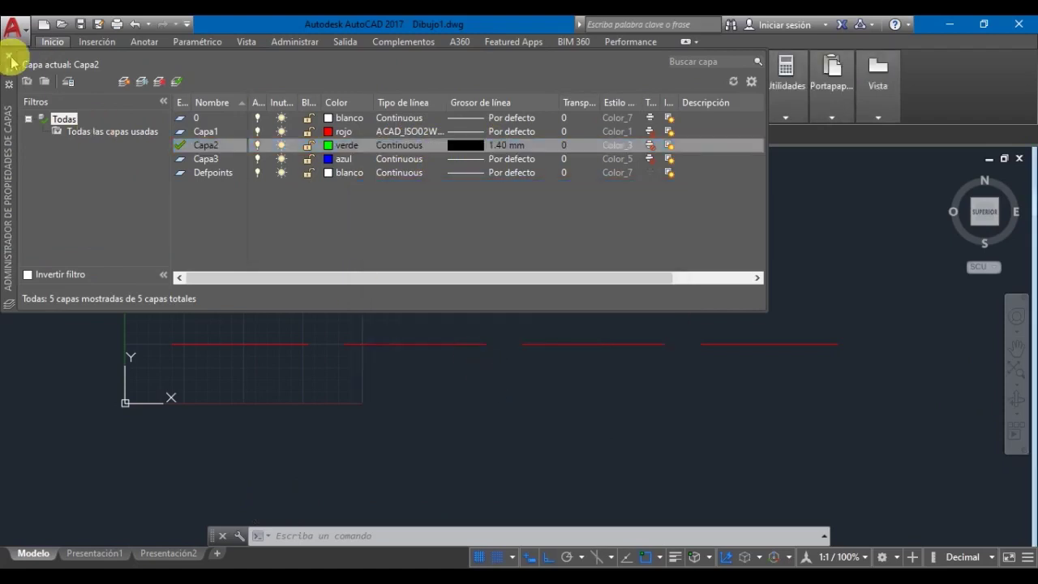
left_click(8, 58)
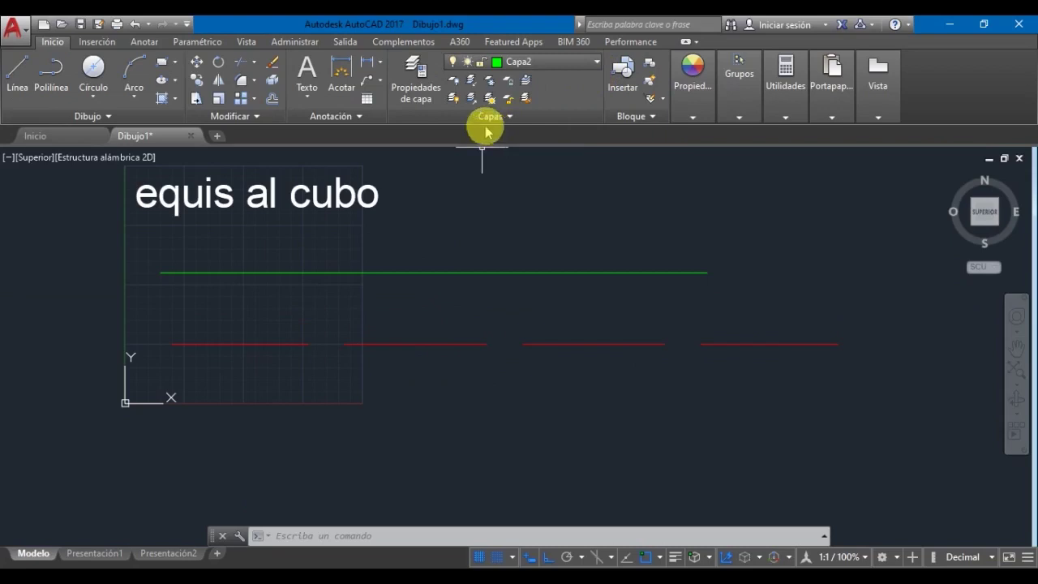
Step: Delete the green line and the dashed red line
left_click_drag(447, 412, 344, 254)
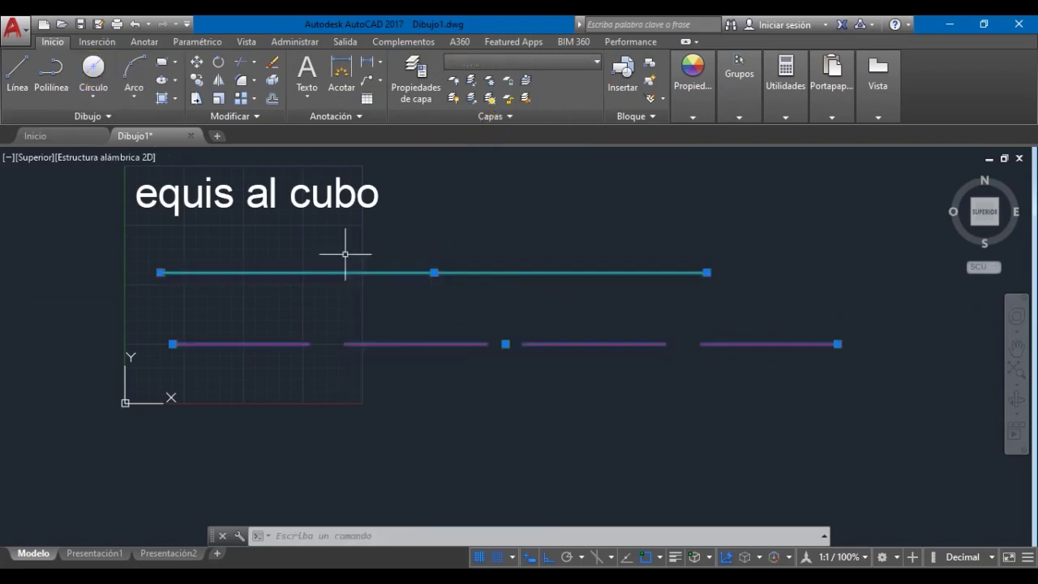
key("Delete")
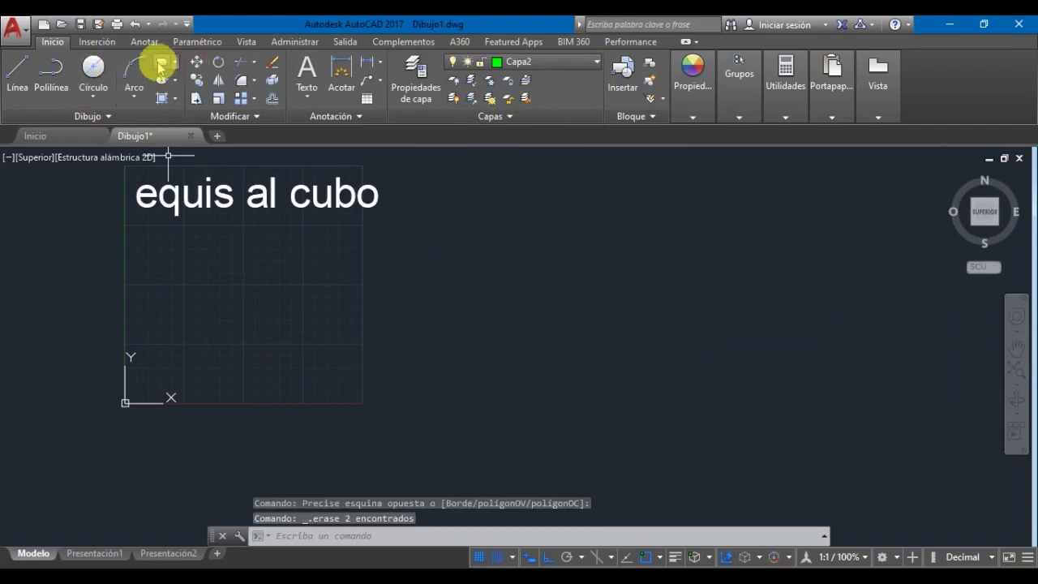
Step: Draw a square of about 5 by 5 units on layer Capa2 below the text
left_click(160, 64)
left_click(184, 344)
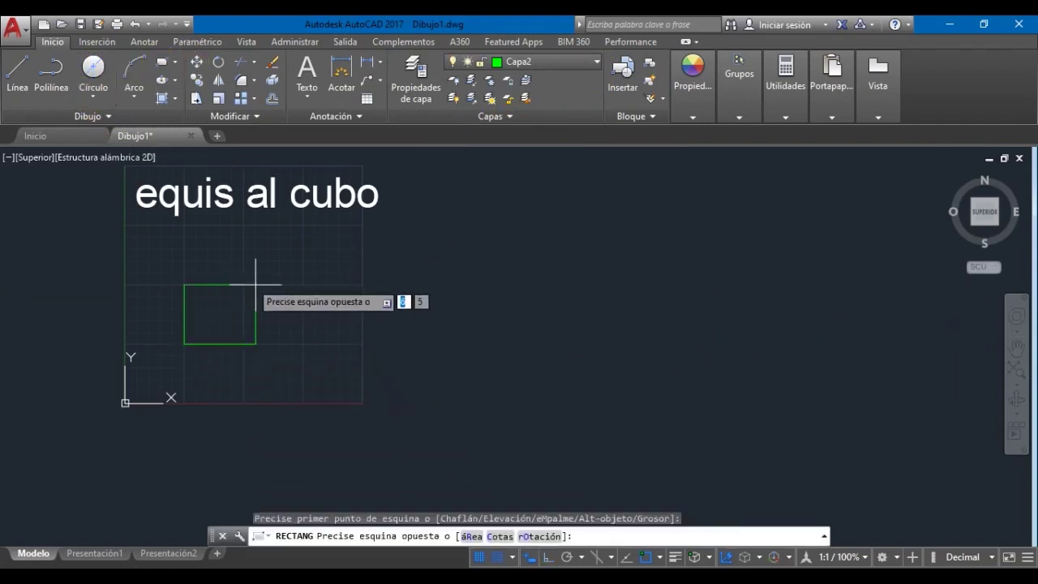
left_click(243, 284)
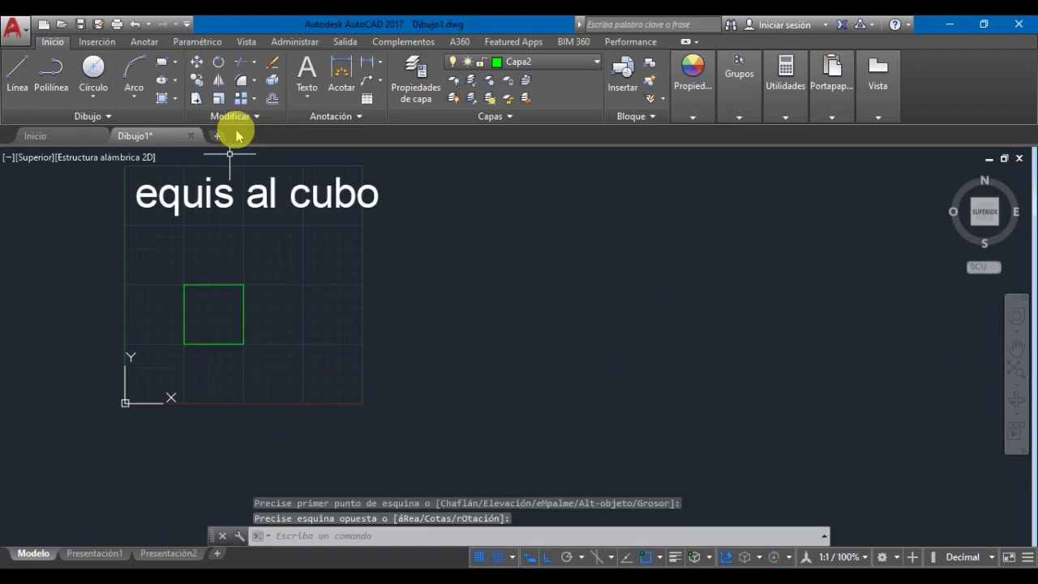
Step: Make Capa1 the current layer and draw a circle about 1 unit in diameter inside the green square
left_click(587, 68)
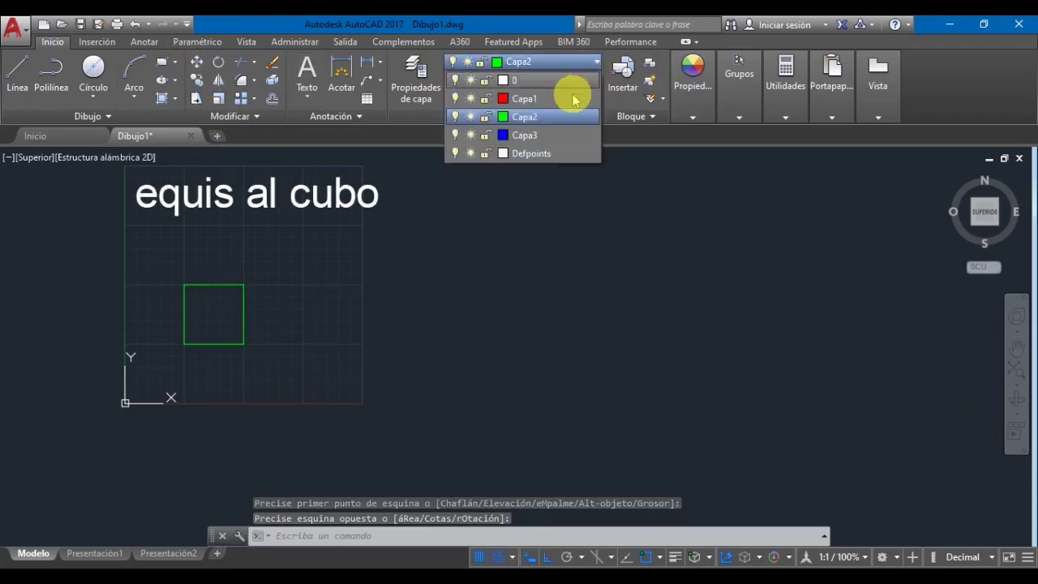
left_click(568, 95)
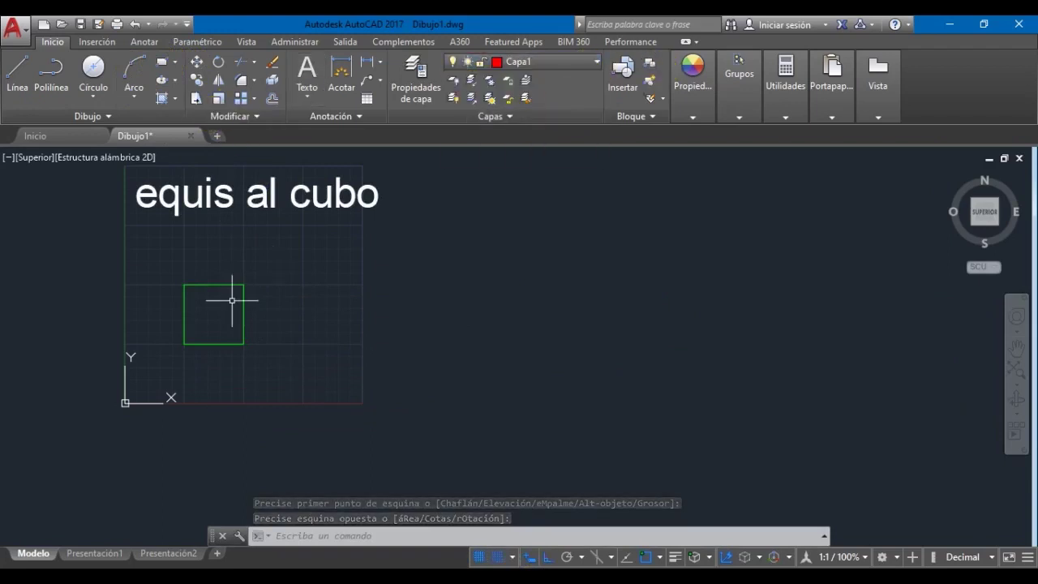
left_click(94, 69)
scroll(176, 287, "up", 4)
left_click(259, 341)
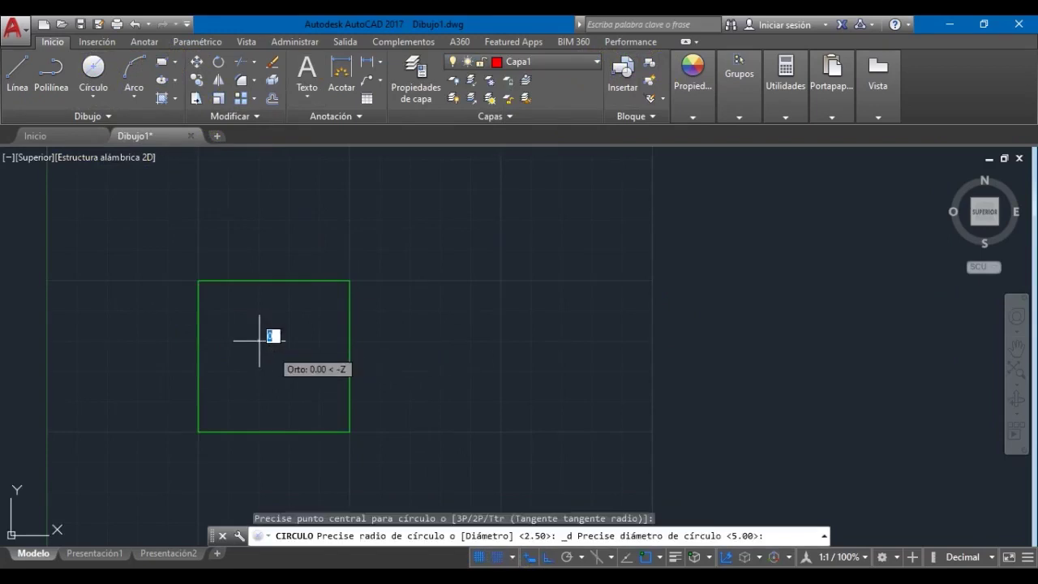
left_click(285, 355)
key("Escape")
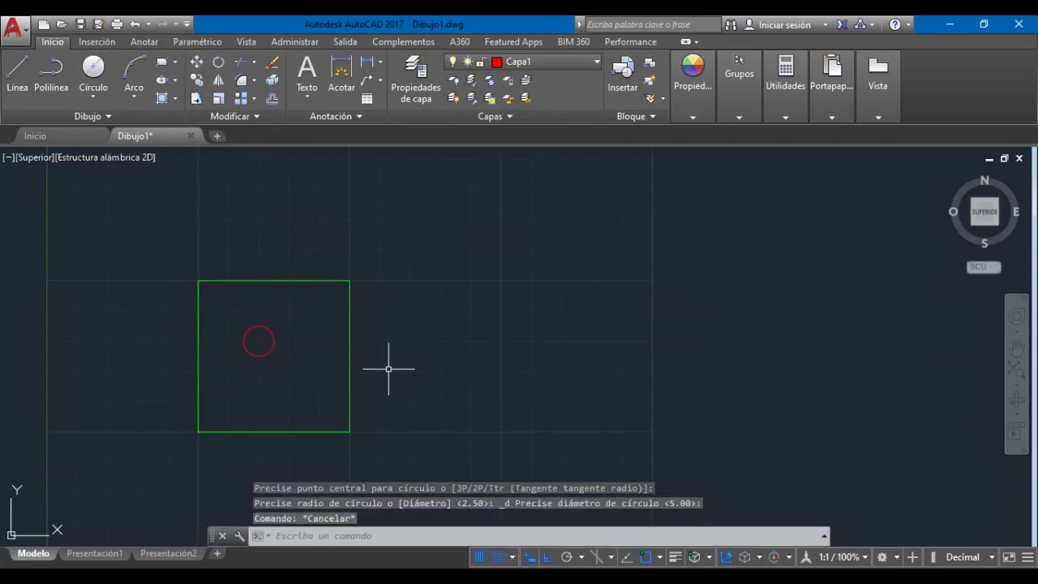
left_click(291, 369)
left_click(224, 297)
key("Escape")
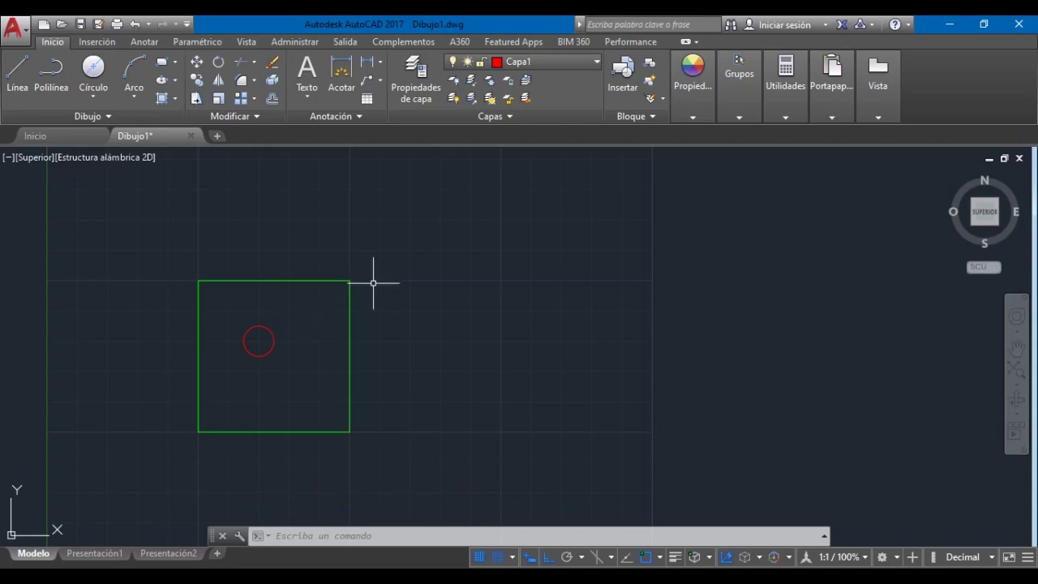
Step: Turn off the current layer Capa1 and try to select the hidden circle inside the square
left_click(584, 61)
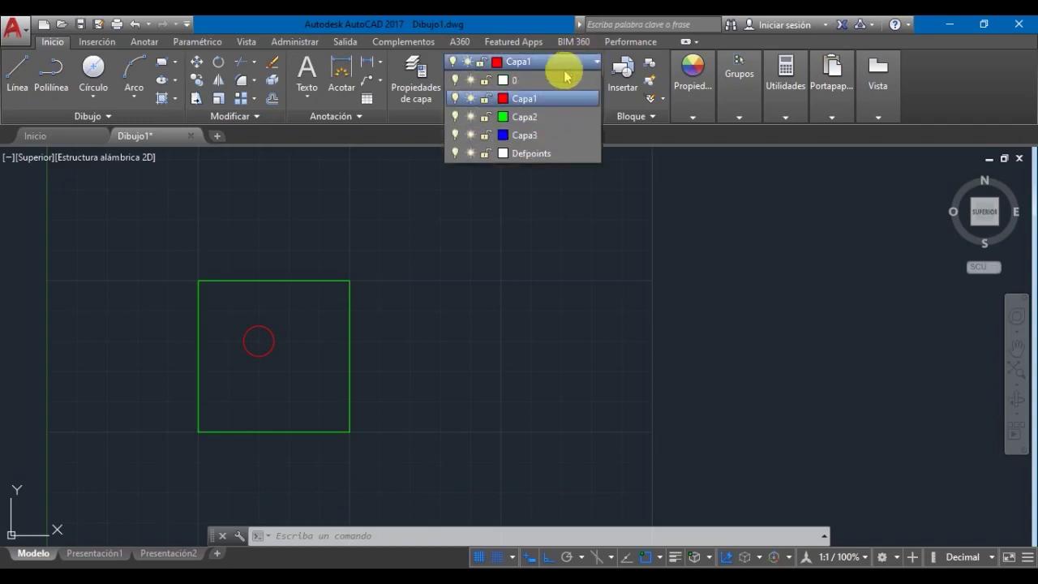
left_click(459, 98)
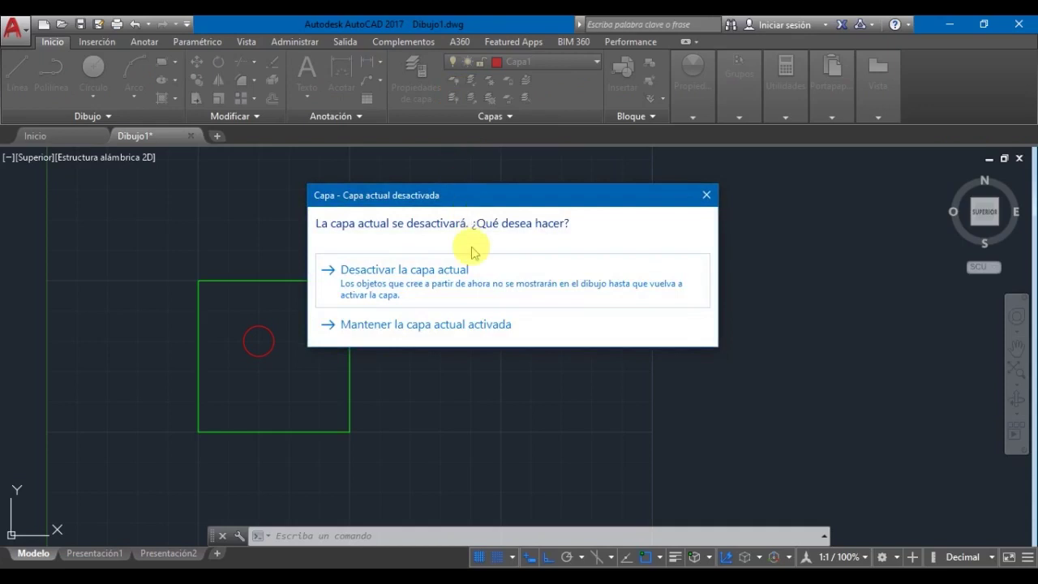
left_click(443, 276)
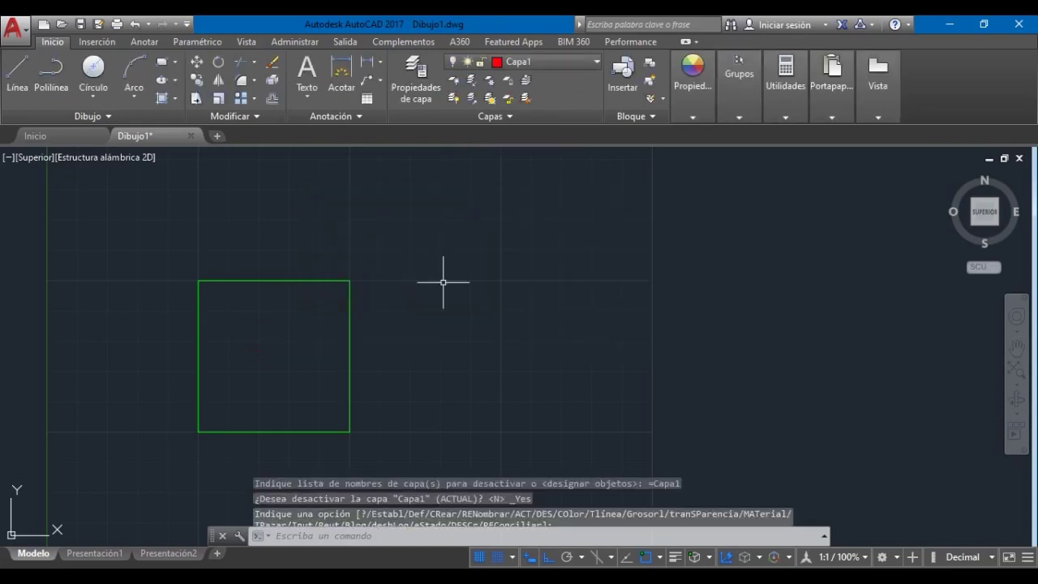
left_click(342, 395)
left_click(261, 328)
left_click(236, 281)
left_click(316, 398)
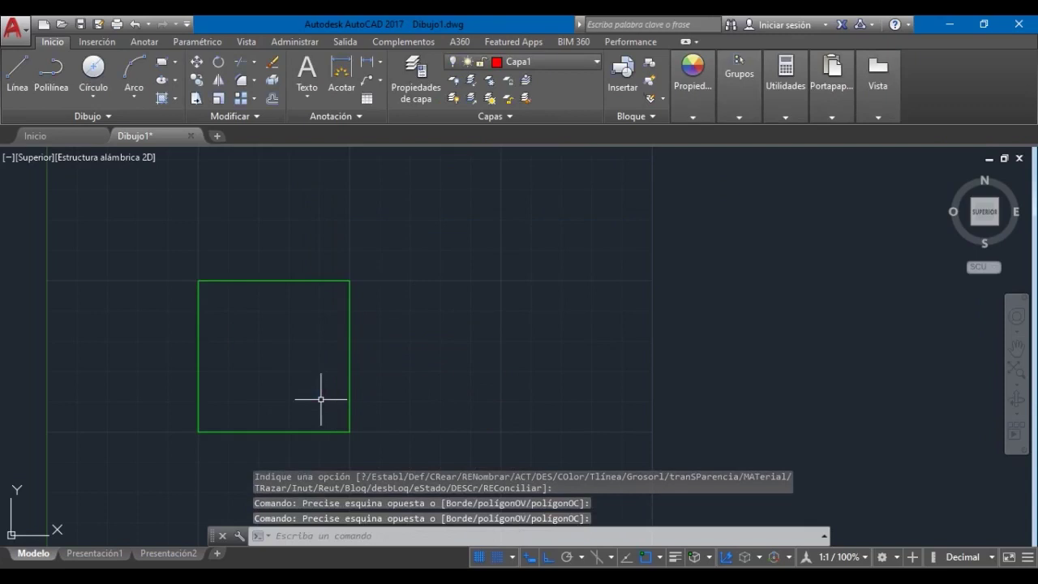
Step: Turn layer Capa1 back on
left_click(527, 63)
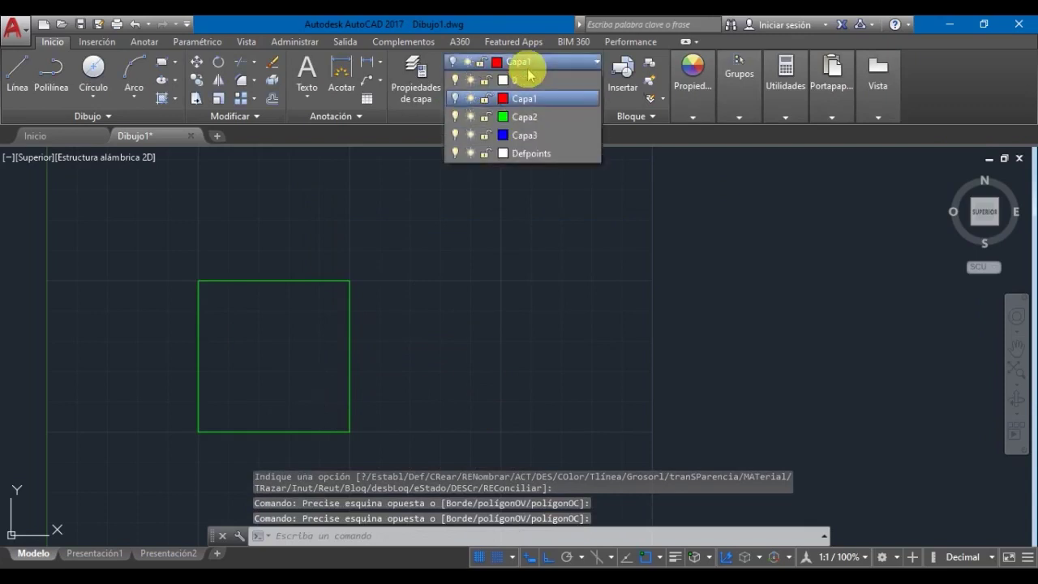
left_click(456, 99)
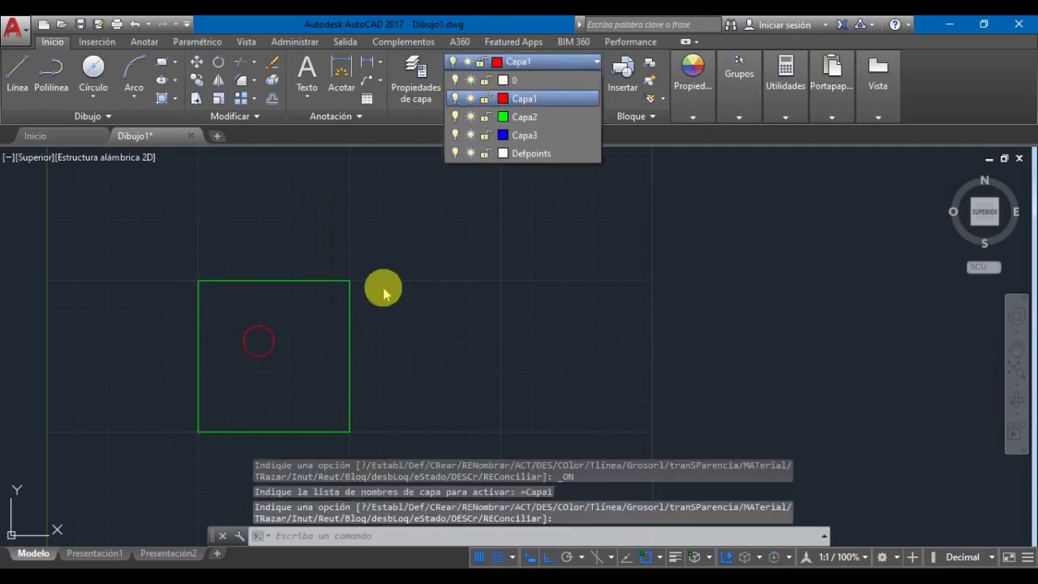
left_click(408, 350)
left_click(484, 306)
left_click(408, 189)
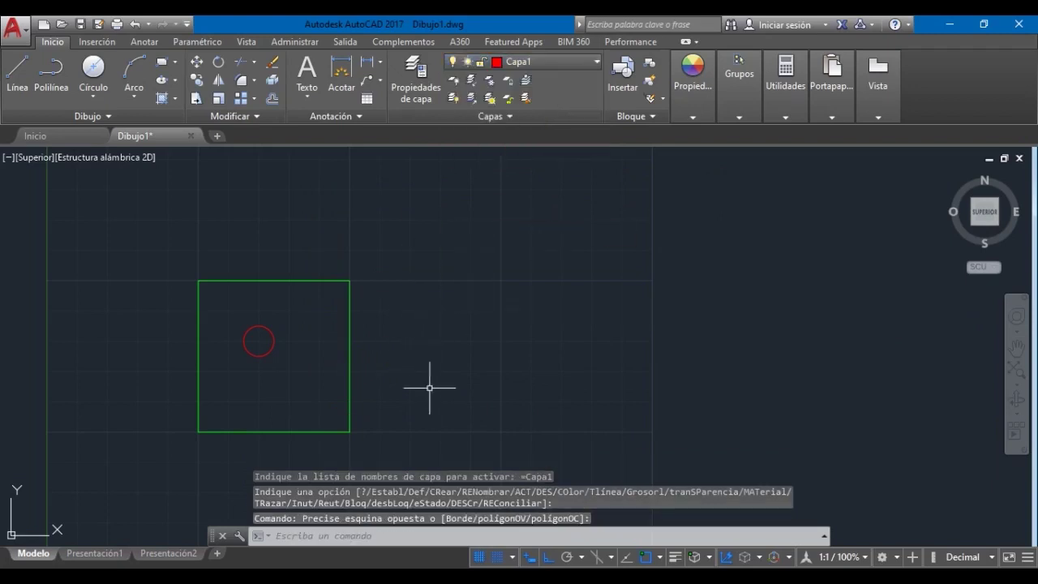
Step: Delete the green square and the red circle inside it
left_click(429, 388)
left_click(165, 250)
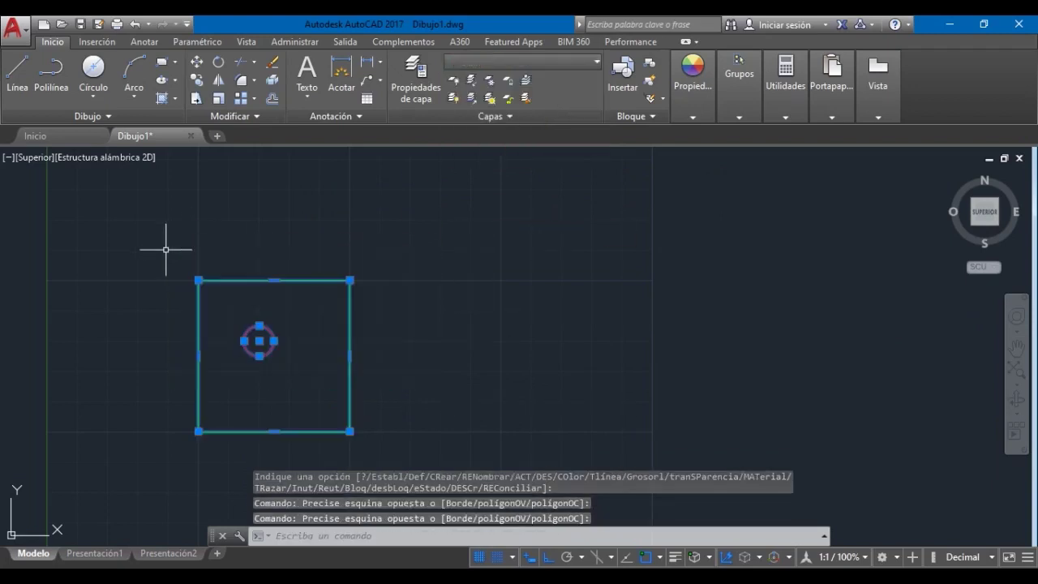
key("Delete")
left_click(166, 250)
left_click(512, 441)
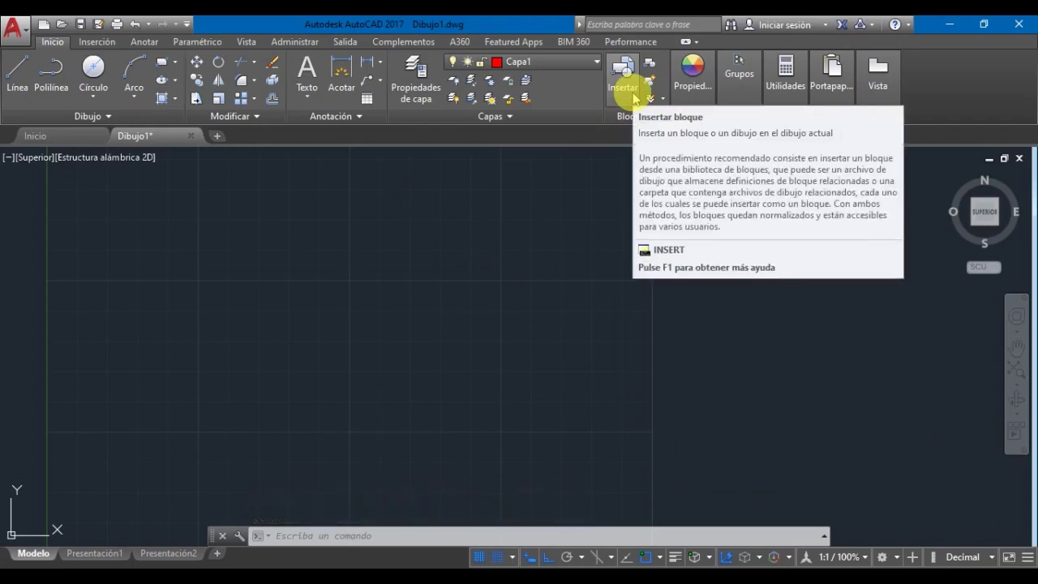
Step: Draw a circle on layer Capa1 and hatch it with the ANSI31 pattern
left_click(93, 69)
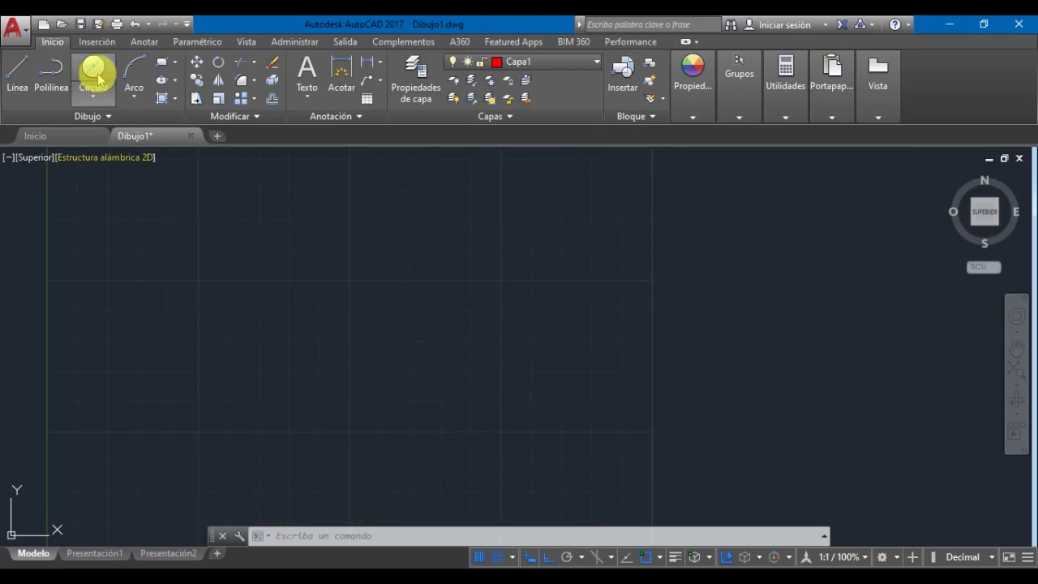
left_click(257, 249)
left_click(317, 275)
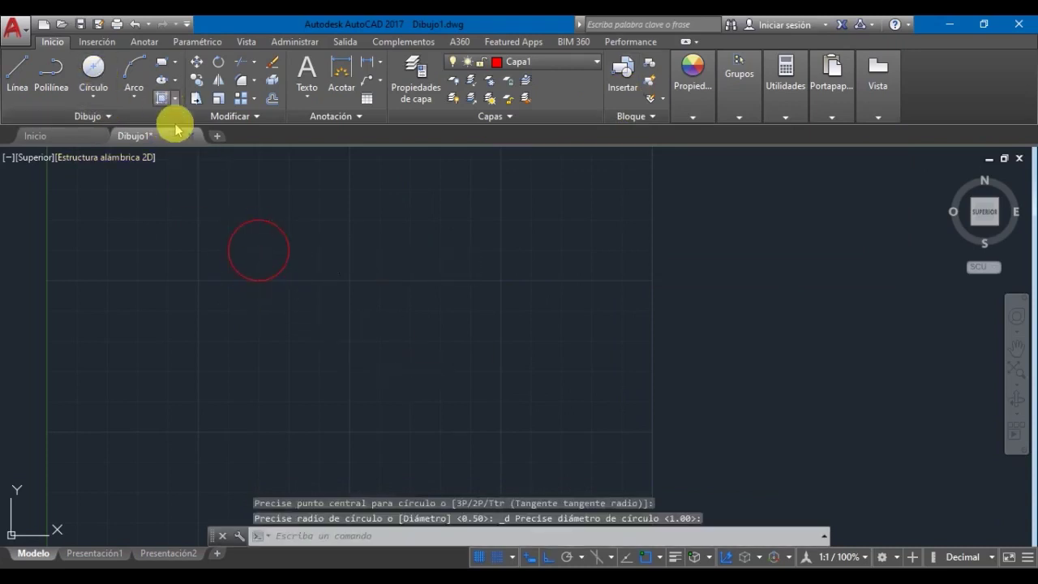
left_click(163, 99)
left_click(296, 79)
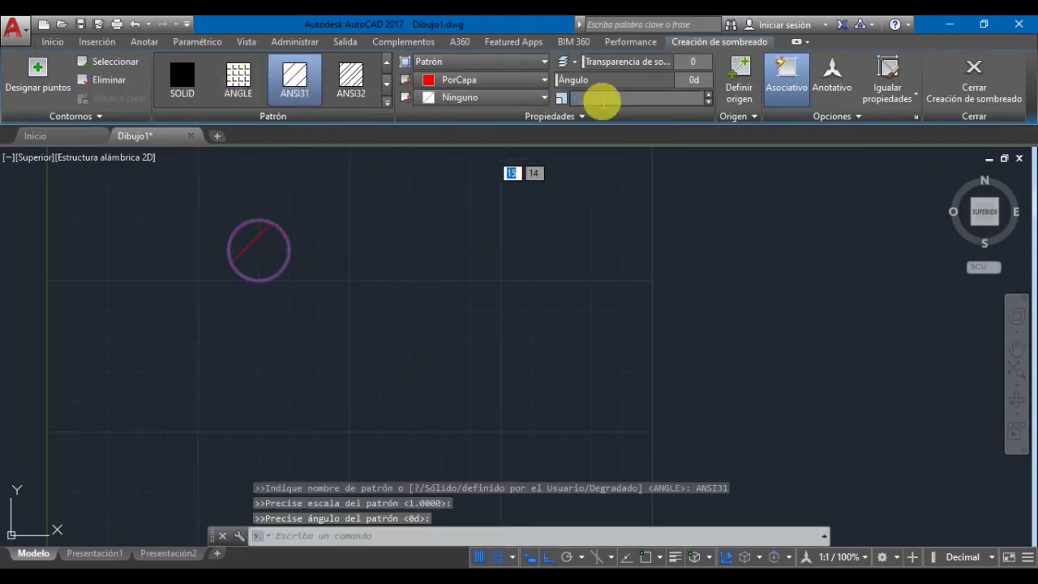
key("Return")
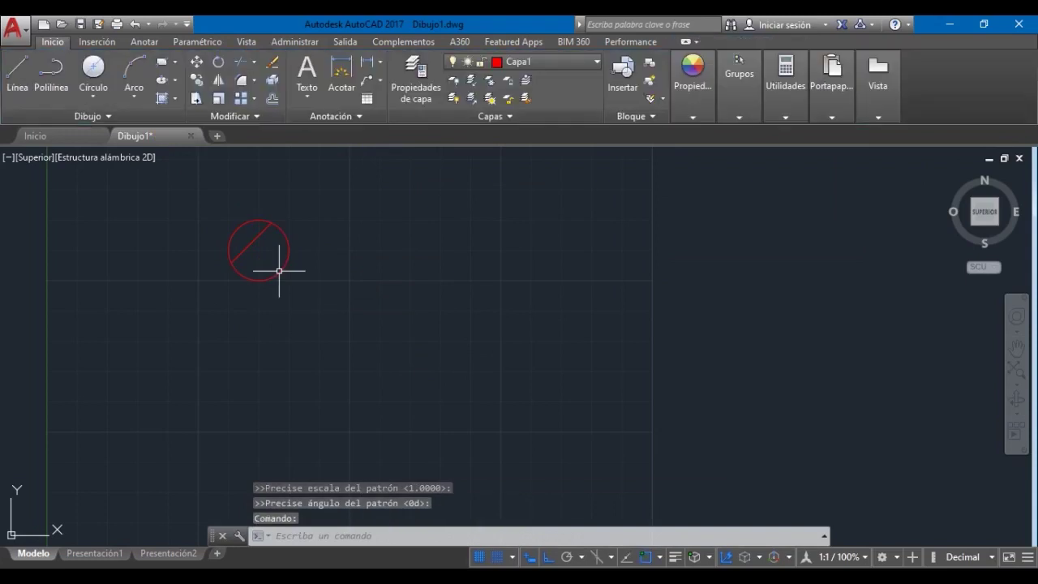
Step: Reduce the scale of the circle's hatch to make its lines denser
left_click(253, 248)
left_click(248, 236)
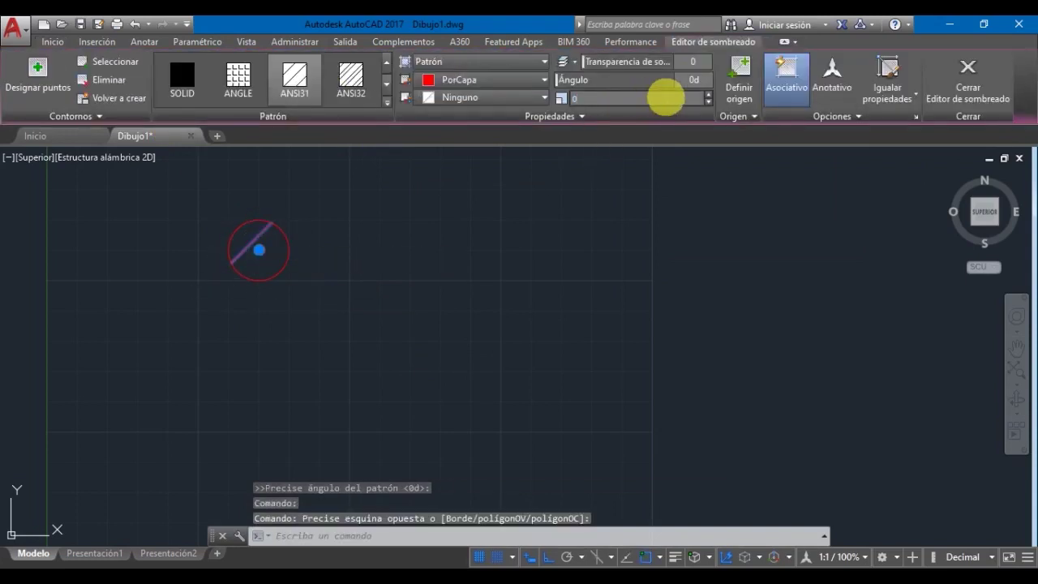
key("Return")
key("Escape")
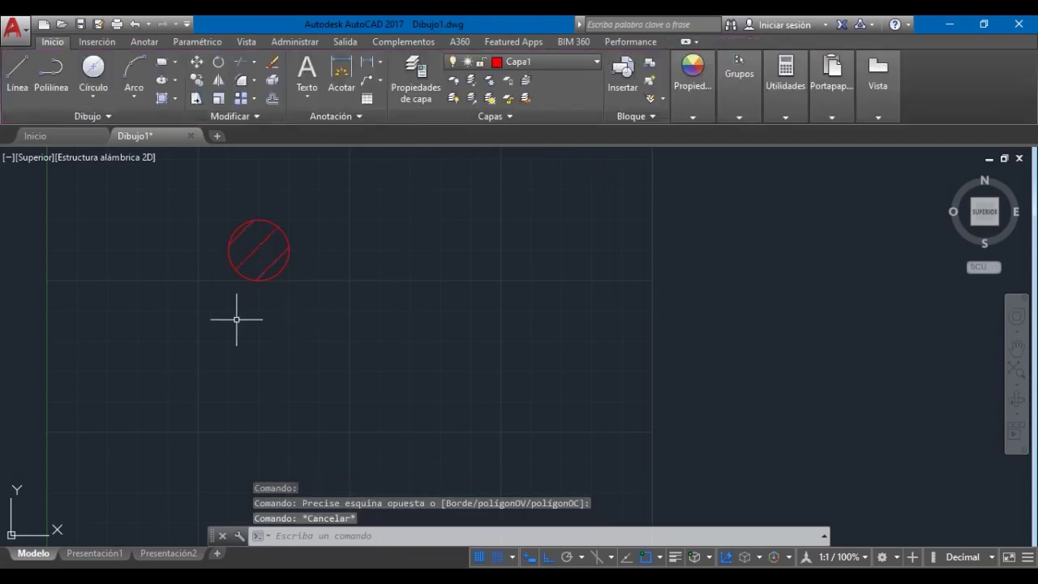
key("Escape")
Step: Open a new blank drawing and close it without saving to return to Dibujo1
left_click(347, 335)
left_click(196, 198)
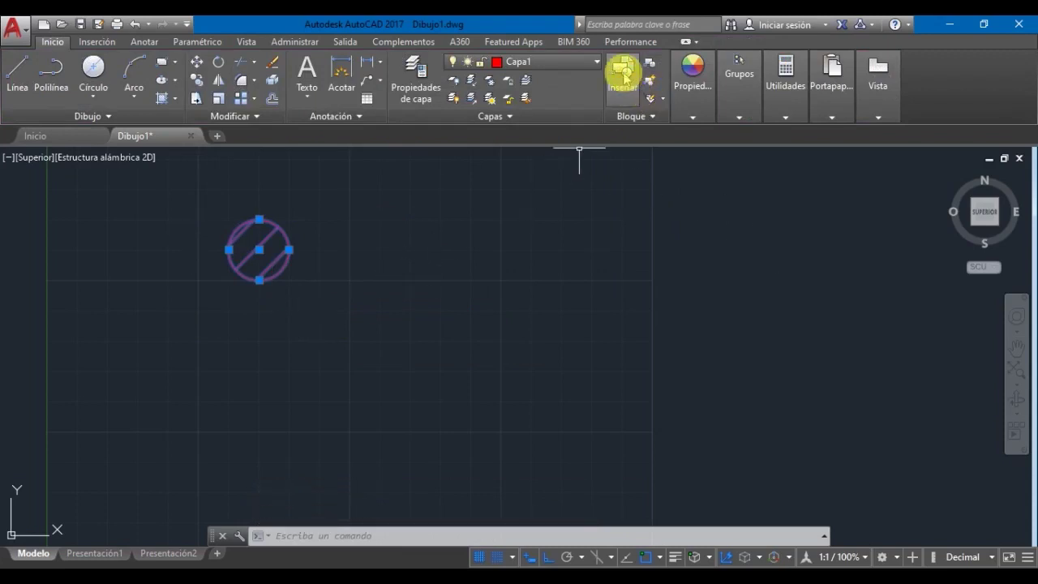
left_click(217, 135)
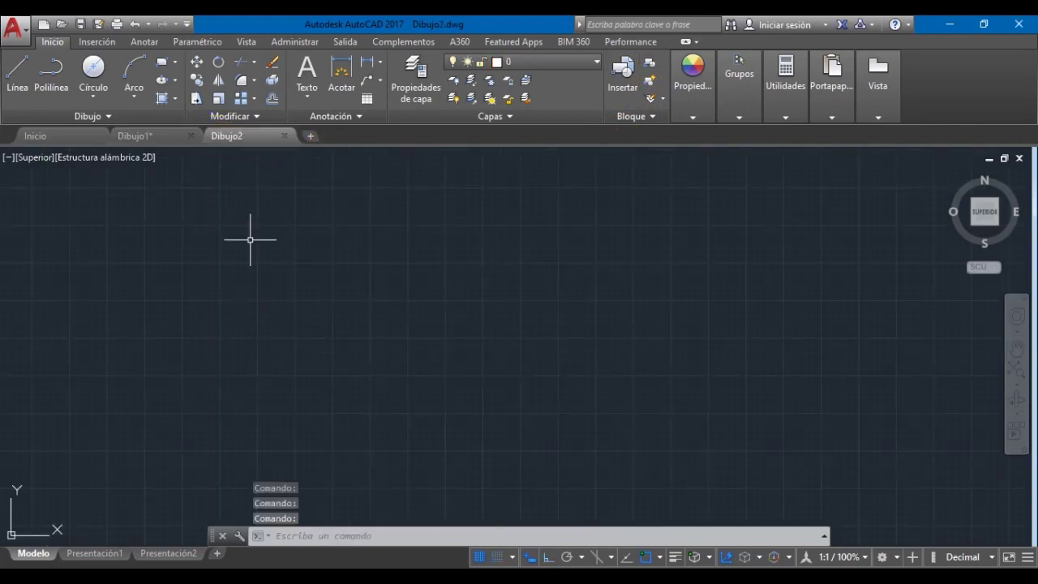
left_click(284, 136)
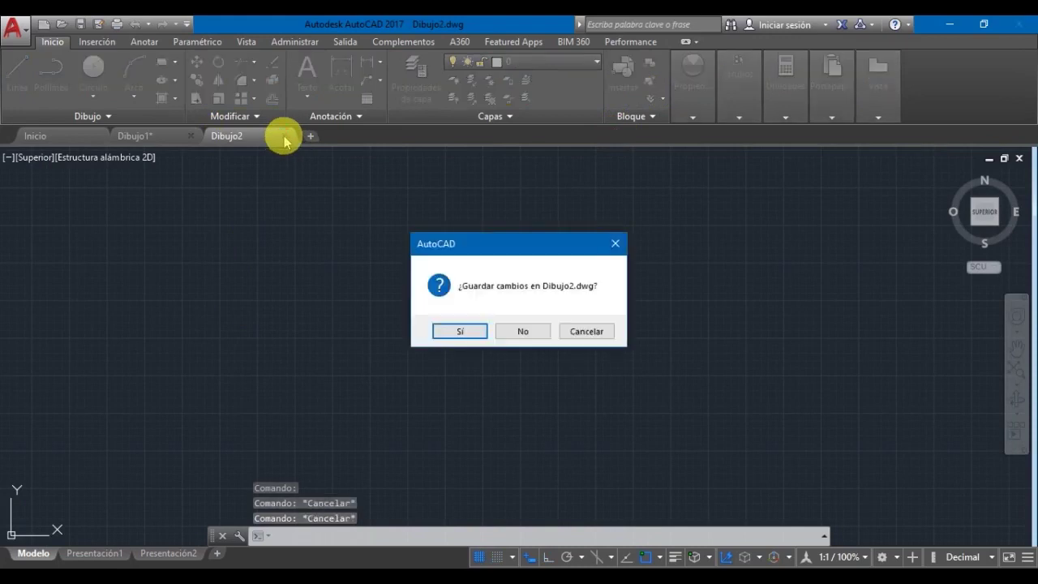
left_click(523, 330)
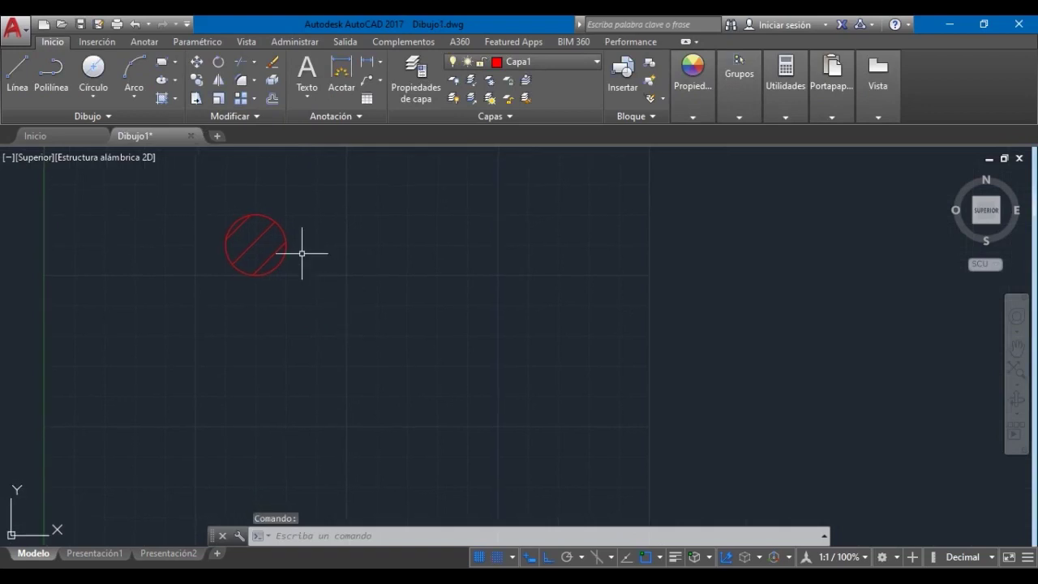
middle_click_drag(319, 283, 356, 325)
left_click(338, 334)
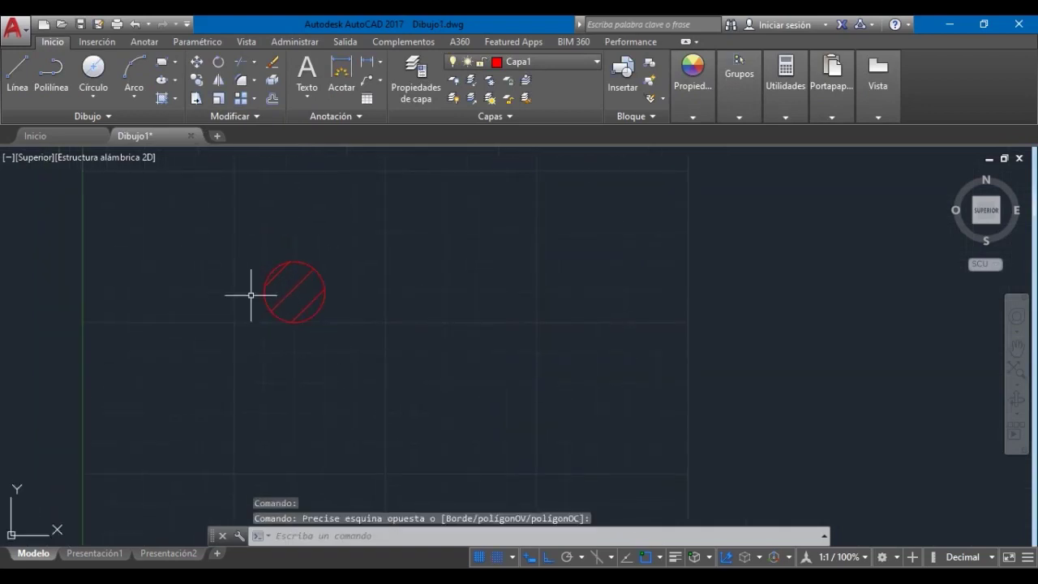
left_click(224, 224)
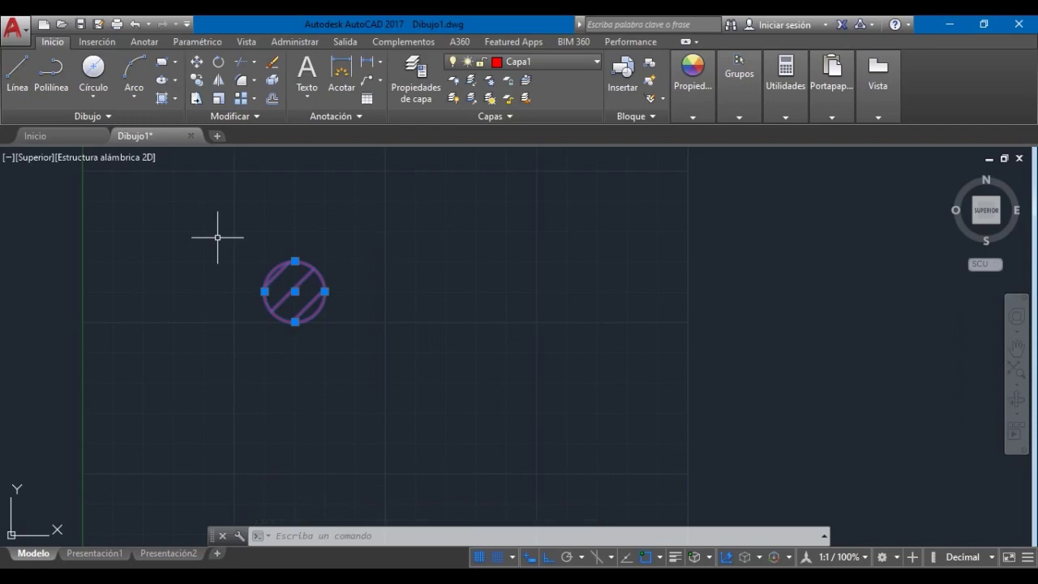
left_click(422, 369)
key("Escape")
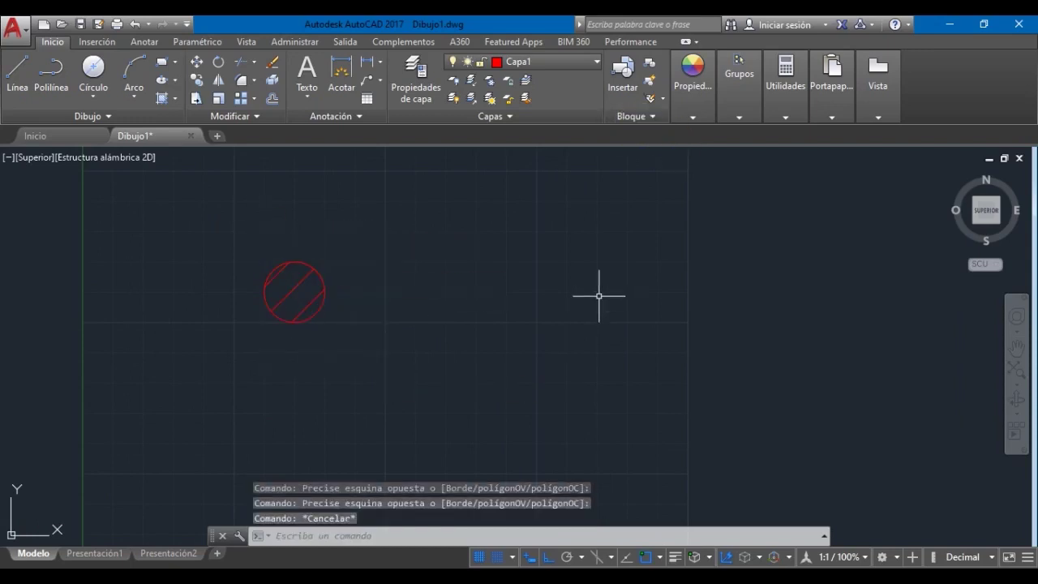
left_click(751, 119)
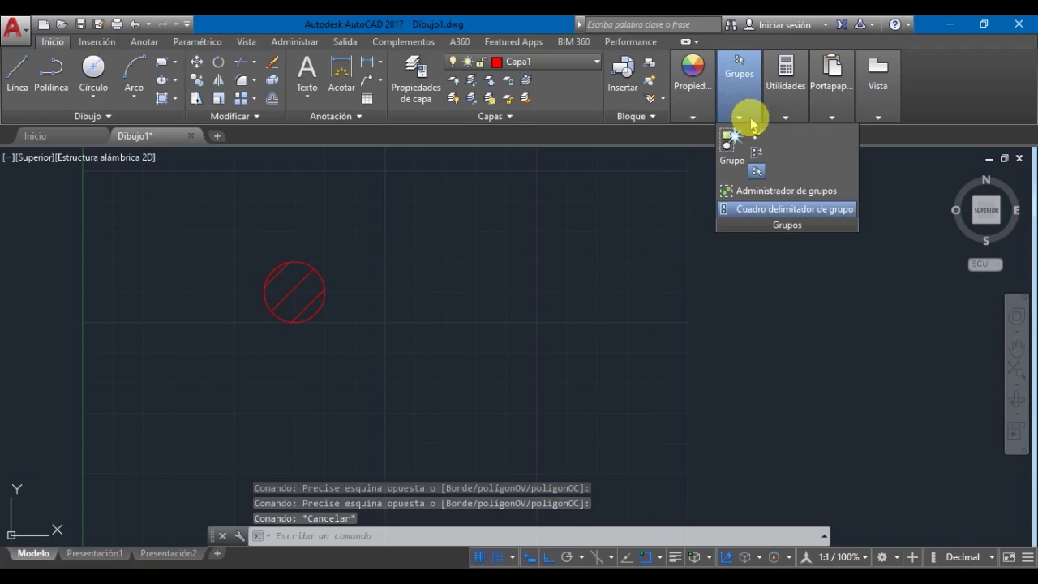
left_click(781, 120)
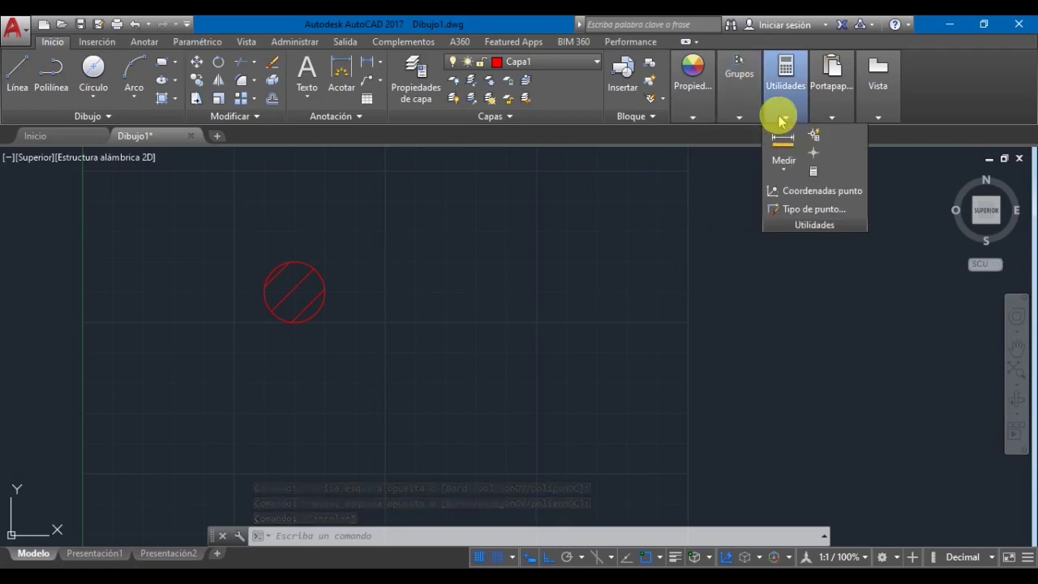
left_click(784, 168)
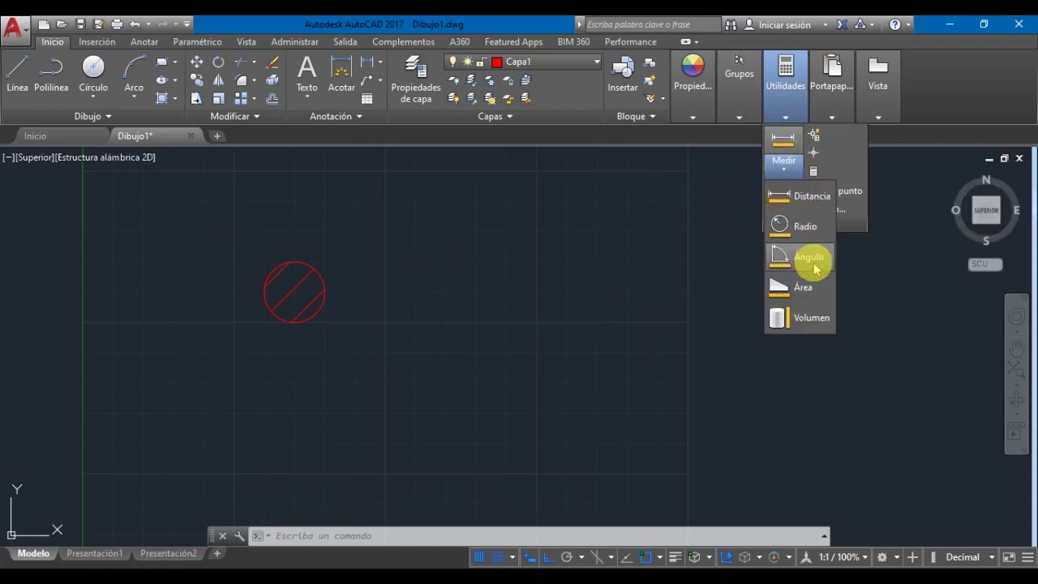
left_click(284, 262)
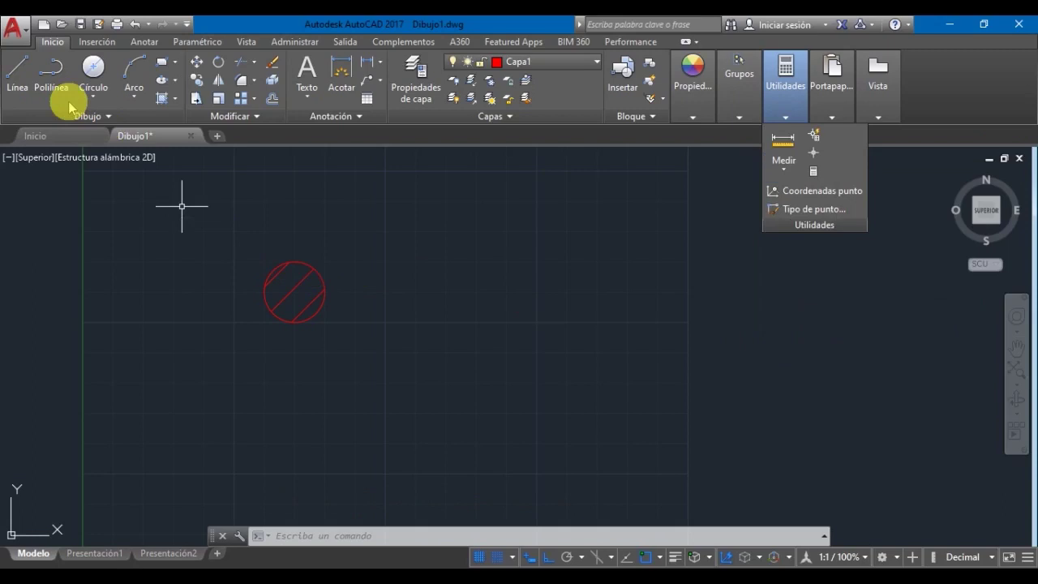
Step: Draw a closed right triangle with lines beside the hatched circle, with a hypotenuse about 10.63 units long
left_click(17, 69)
left_click(264, 443)
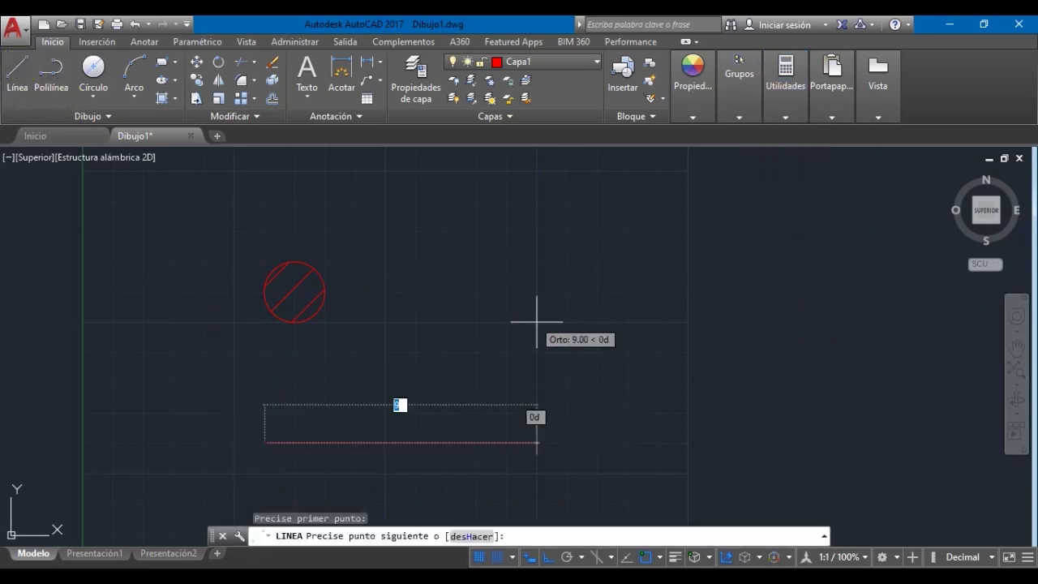
left_click(507, 443)
left_click(507, 231)
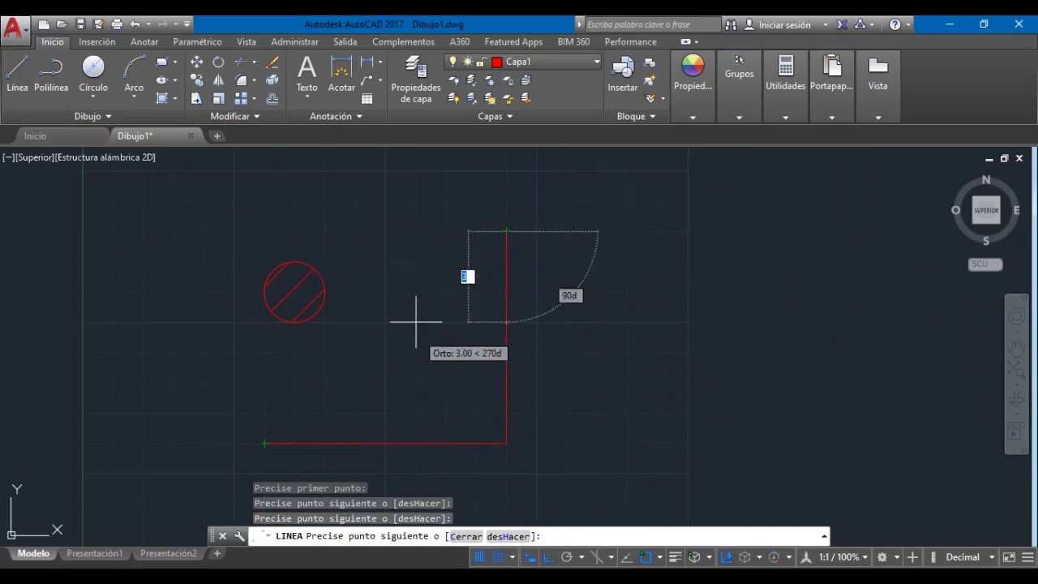
type("c")
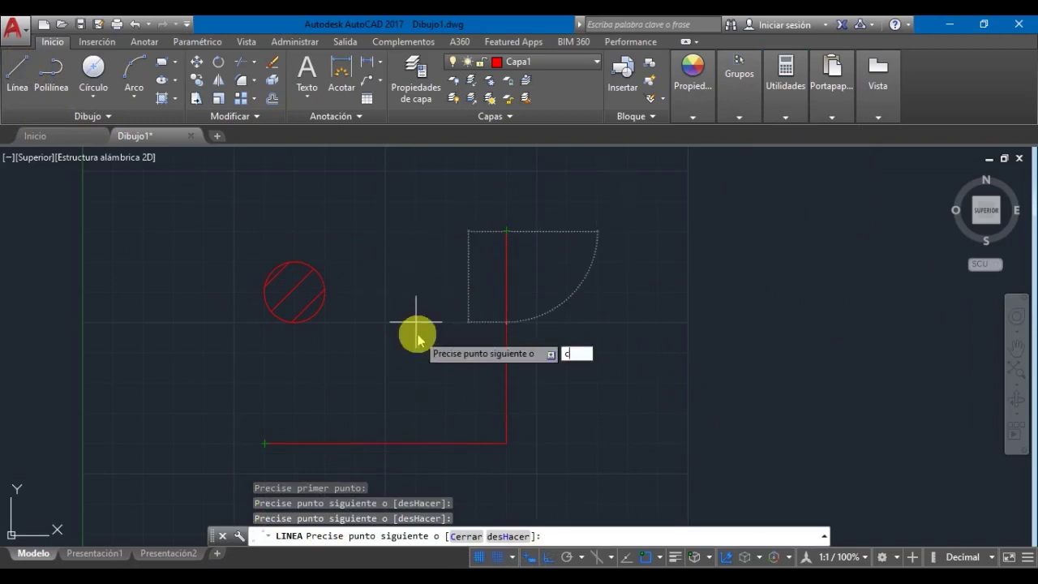
key("Return")
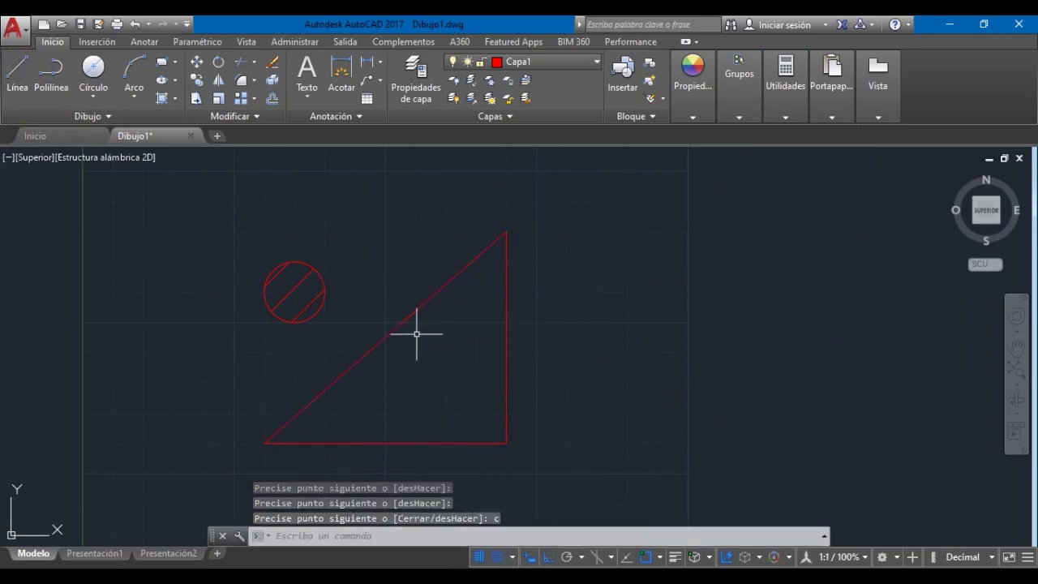
left_click(274, 442)
left_click(283, 444)
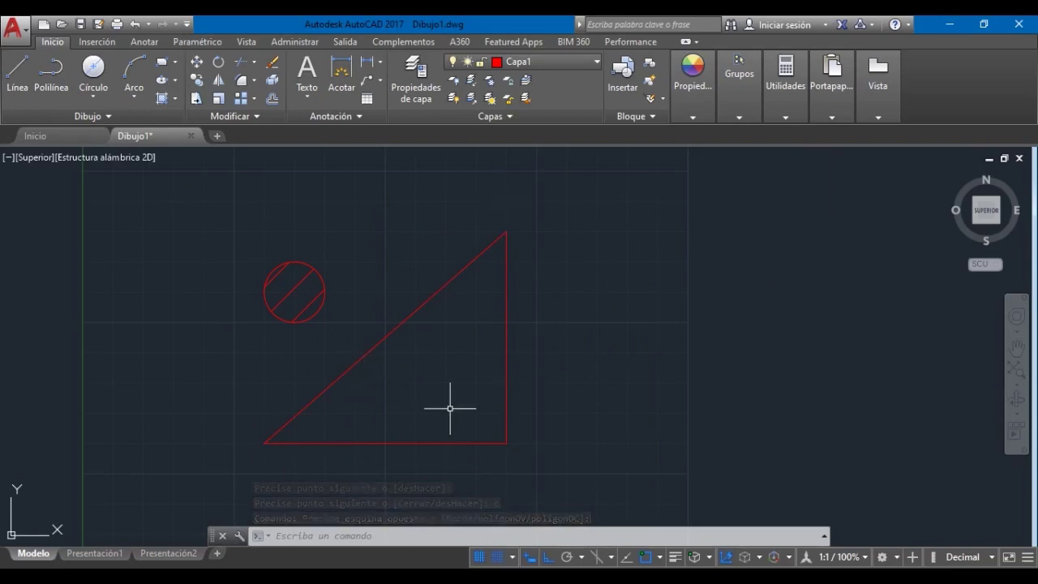
Step: Measure the length of the triangle's hypotenuse between its two endpoints
left_click(724, 107)
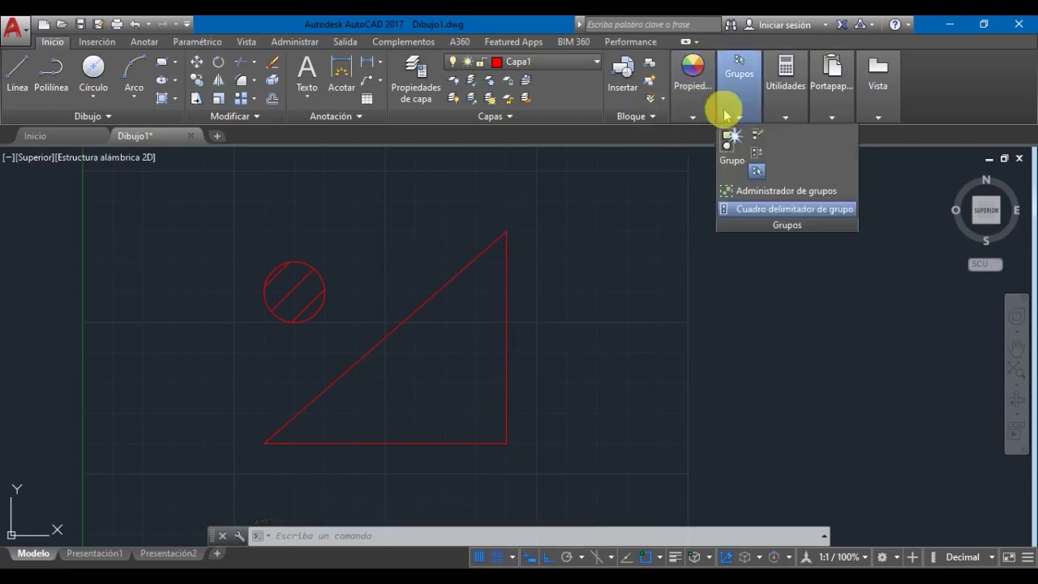
left_click(780, 108)
left_click(784, 136)
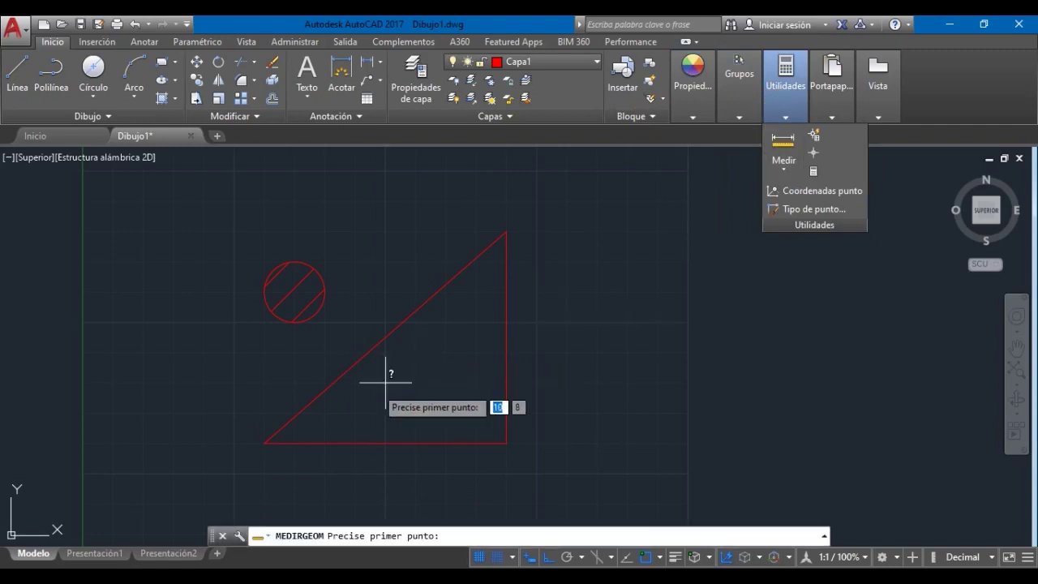
left_click(264, 443)
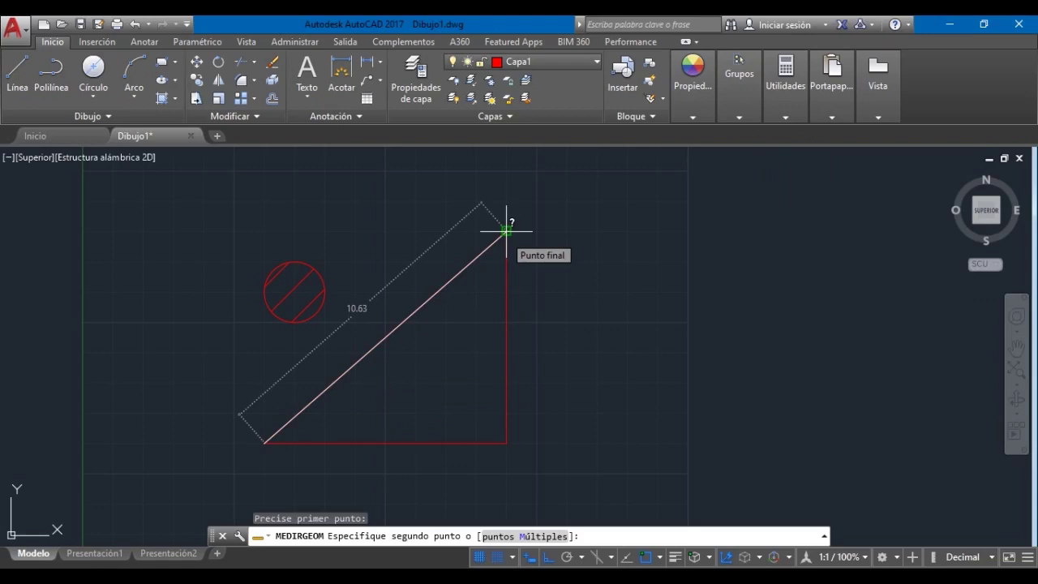
key("Escape")
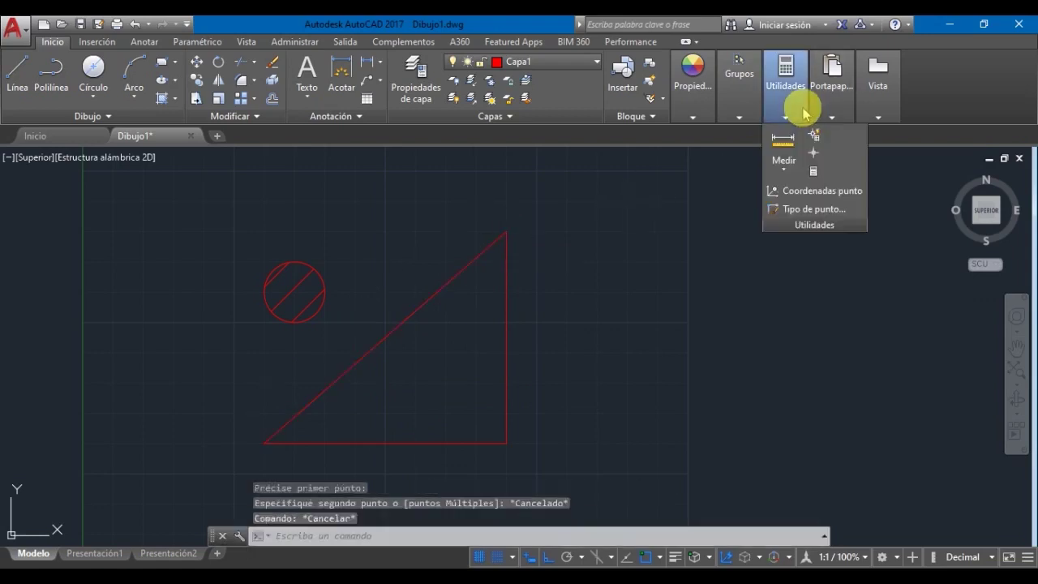
Step: Examine the clipboard, insertion, annotation, parametric, view, management and output tool sets
mouse_move(848, 115)
mouse_move(876, 106)
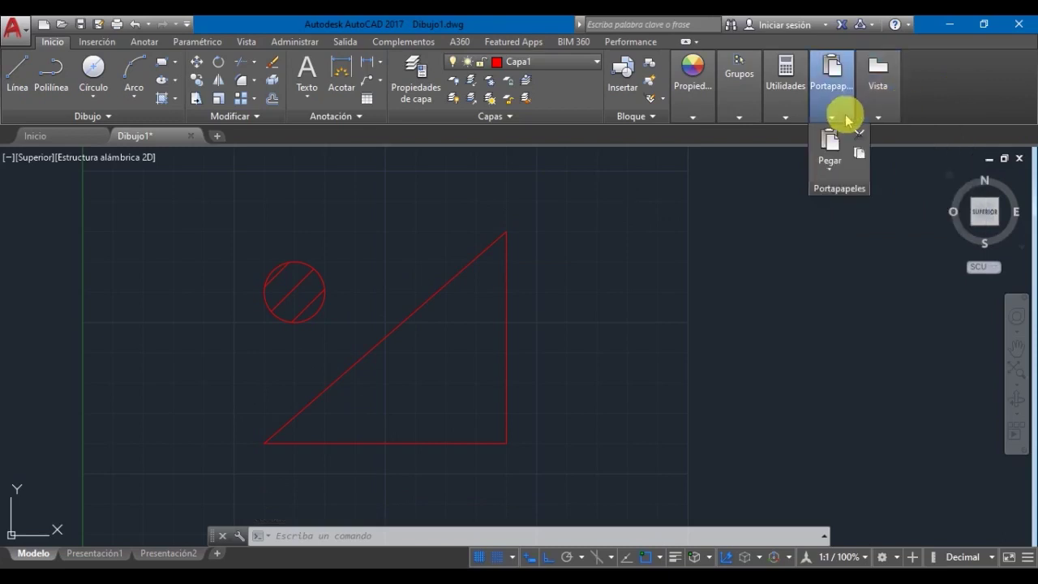
left_click(82, 44)
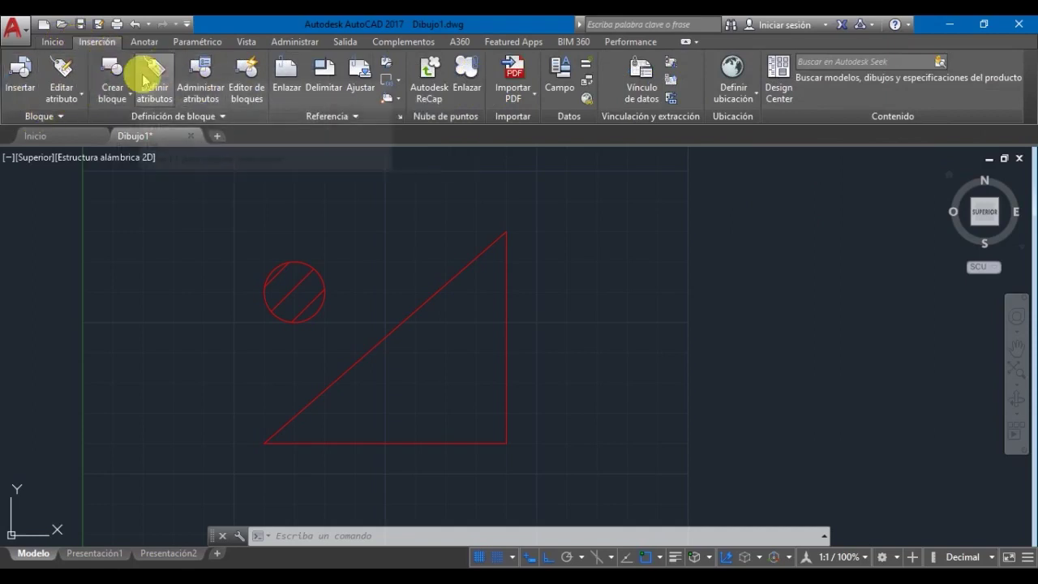
left_click(145, 42)
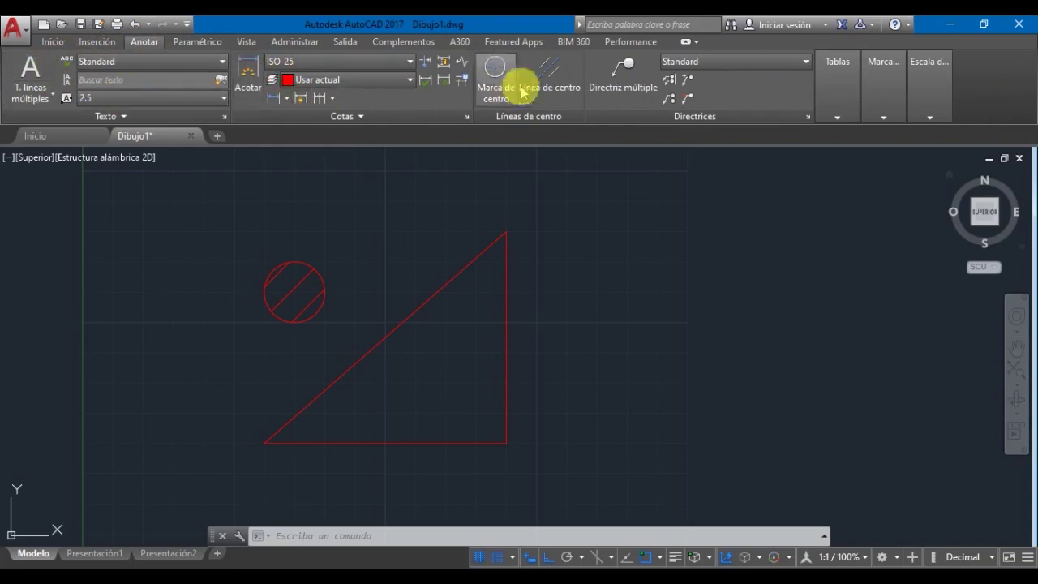
left_click(188, 42)
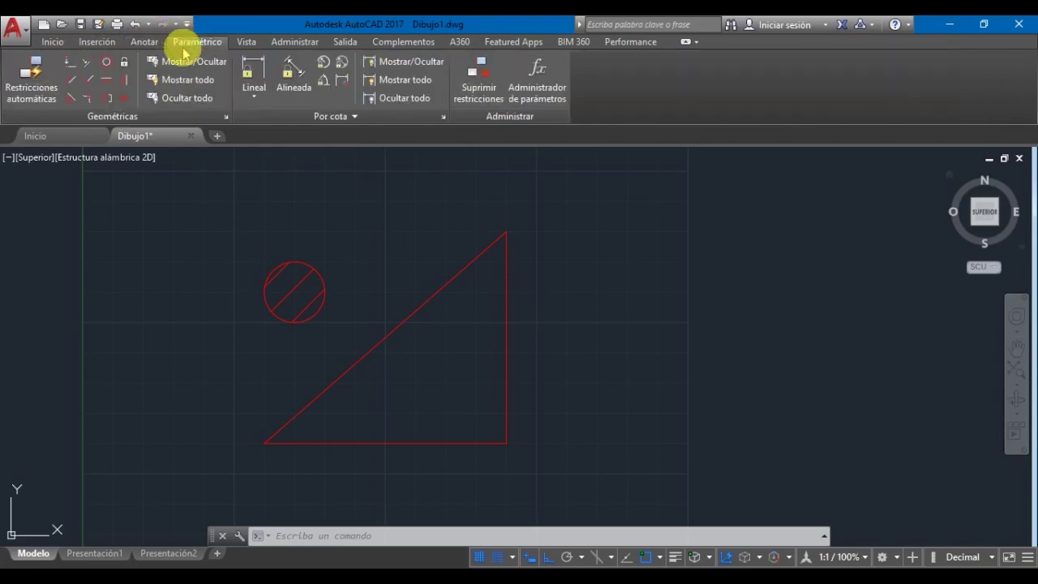
left_click(243, 47)
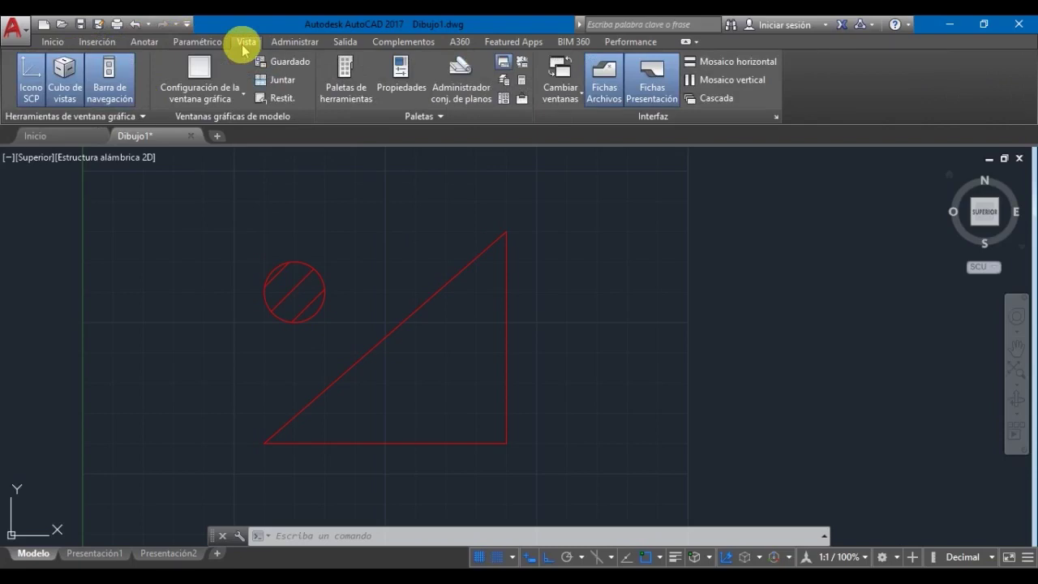
left_click(313, 43)
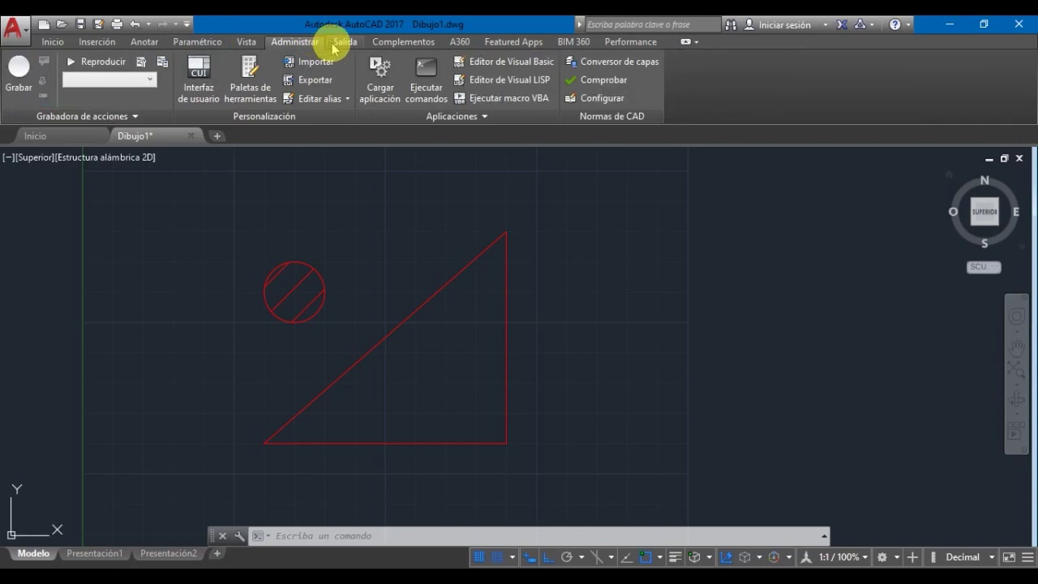
left_click(336, 44)
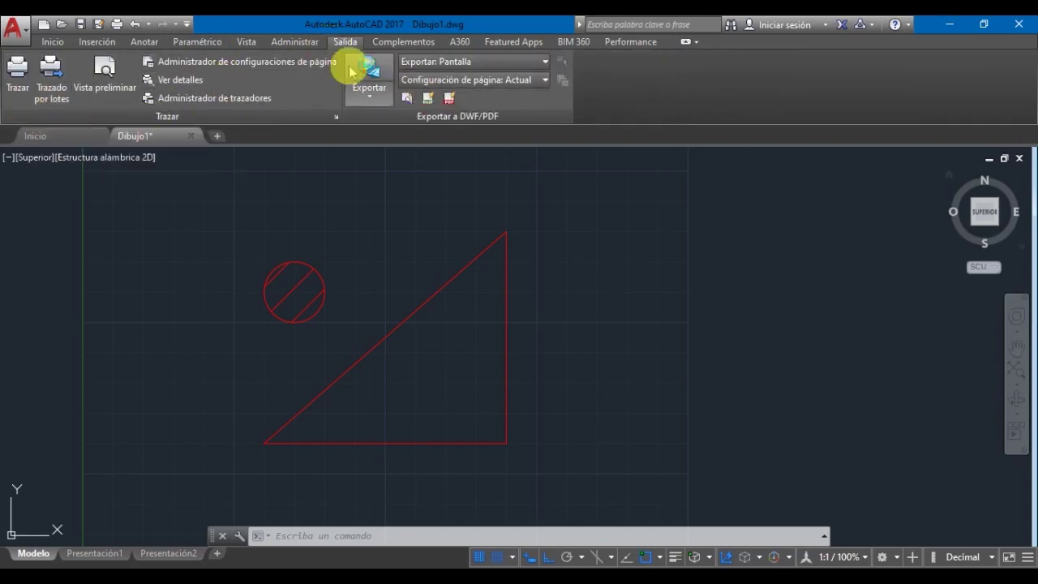
Step: View the drawing in the Presentación1 layout and return to model space
scroll(334, 326, "down", 4)
left_click(91, 553)
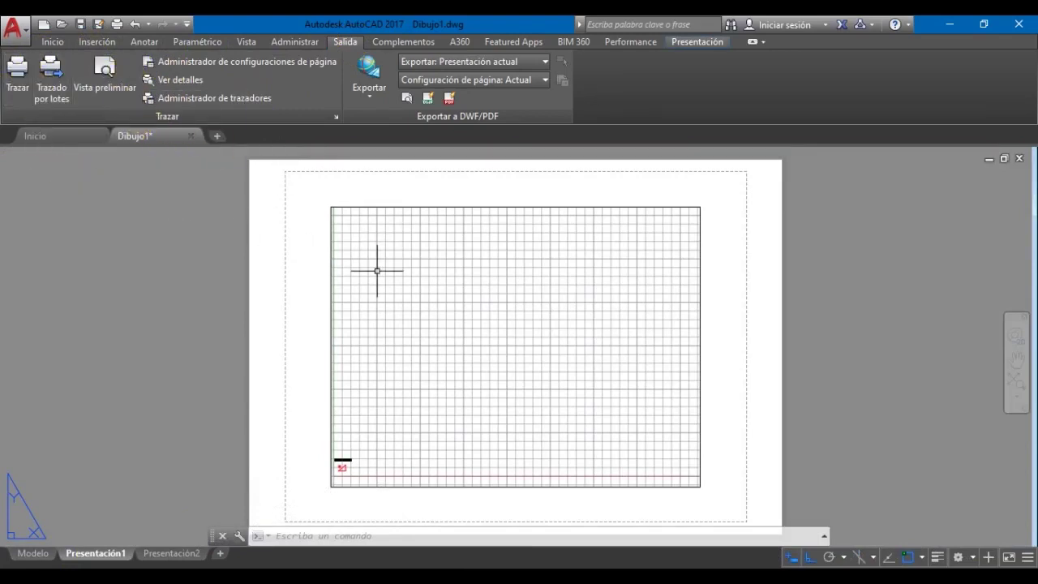
left_click(29, 552)
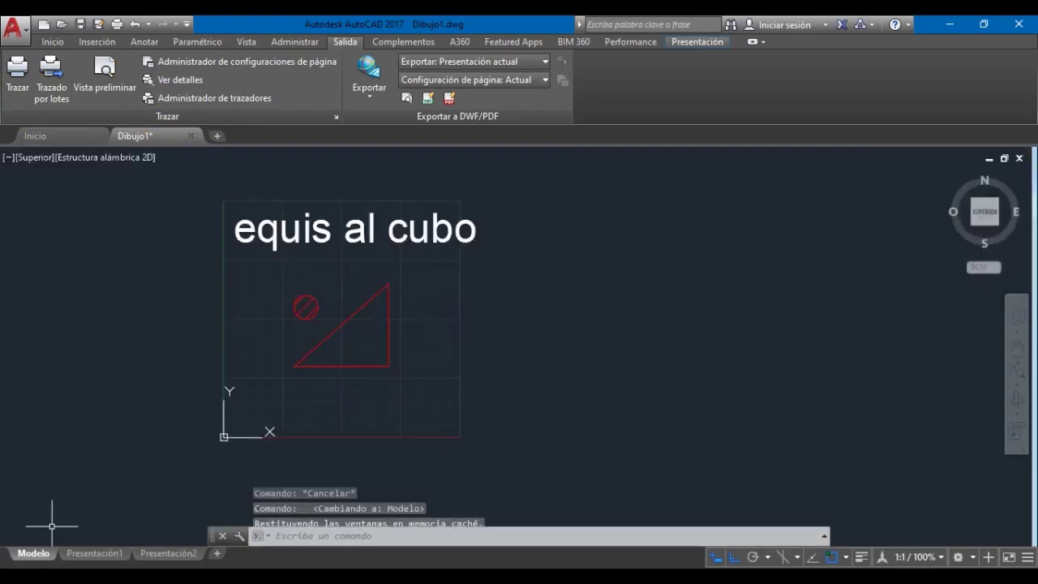
Step: Examine the add-in, A360, Featured Apps, BIM 360 and Performance tools, ending back at the main drawing tools
left_click(381, 44)
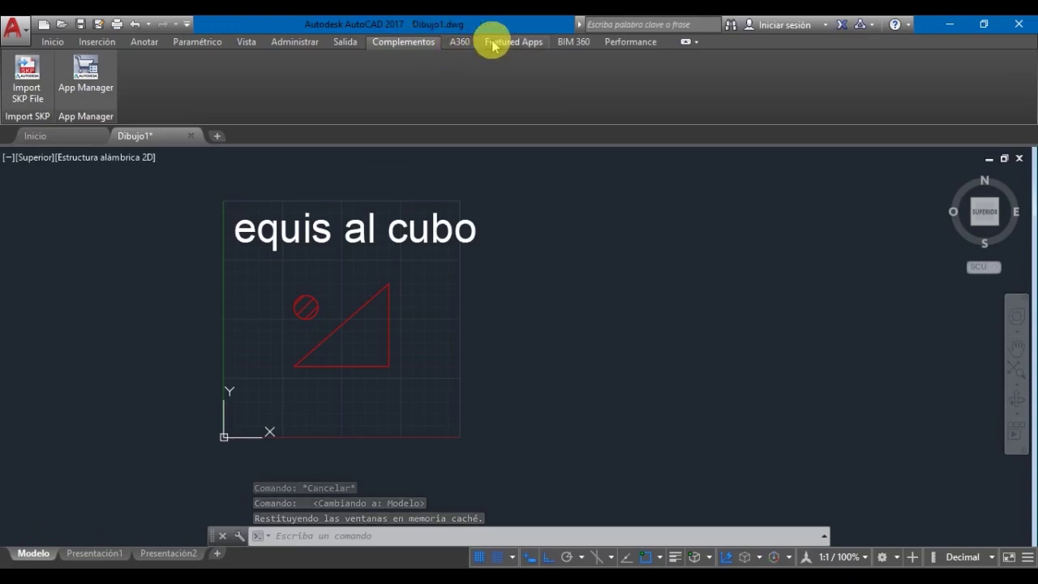
left_click(459, 42)
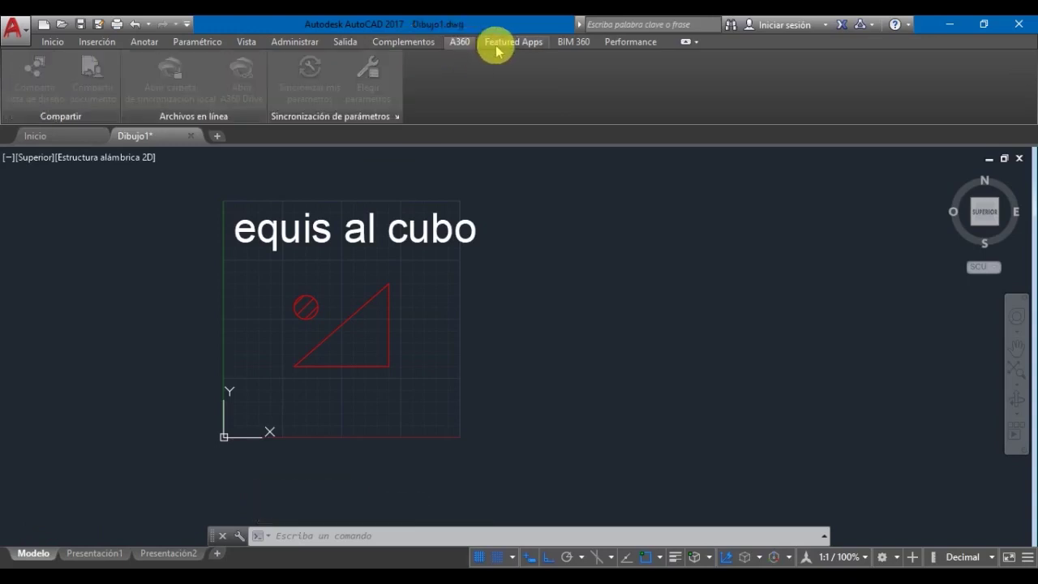
left_click(497, 47)
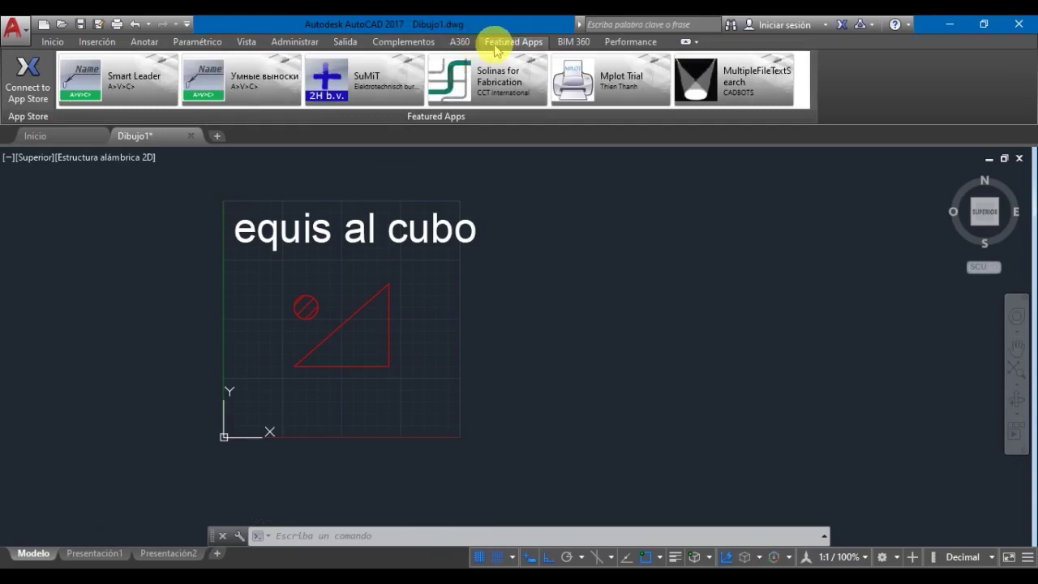
left_click(571, 42)
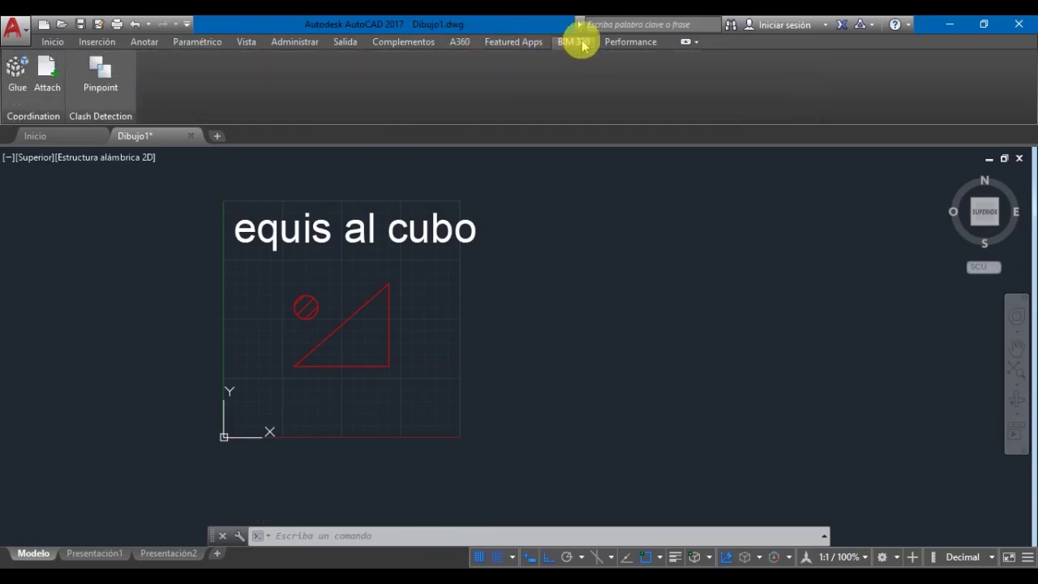
left_click(621, 43)
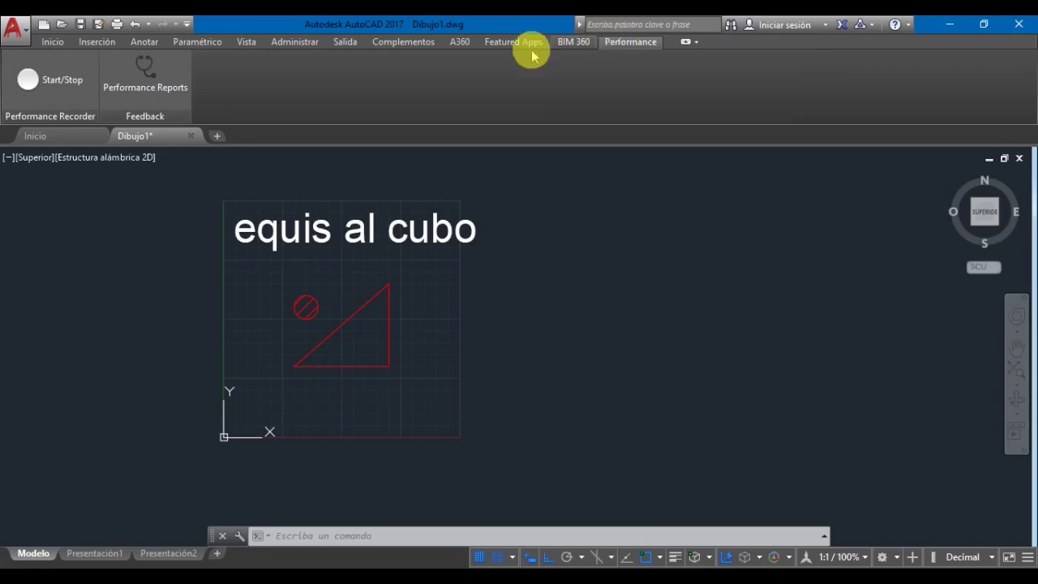
left_click(57, 43)
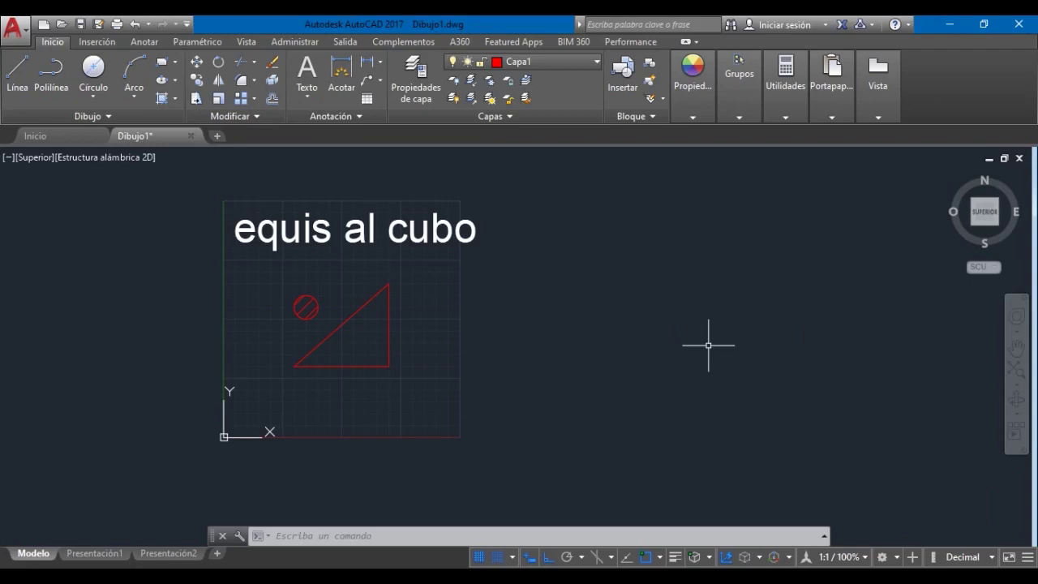
Step: Select the text, hatched circle and triangle with crossing and window selections, and clear the selection
left_click(645, 474)
left_click(124, 192)
left_click(144, 170)
left_click(722, 466)
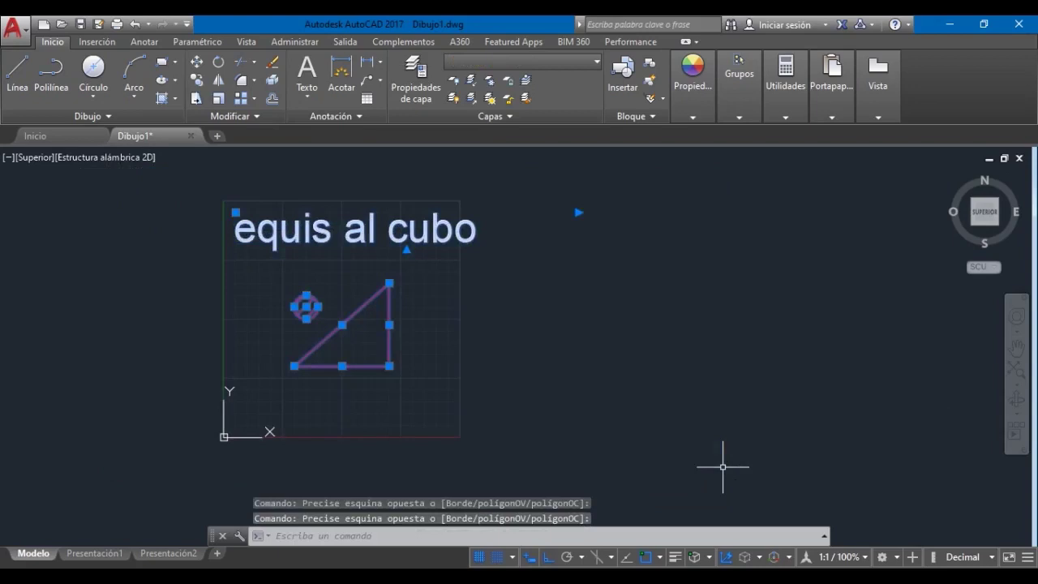
left_click(697, 444)
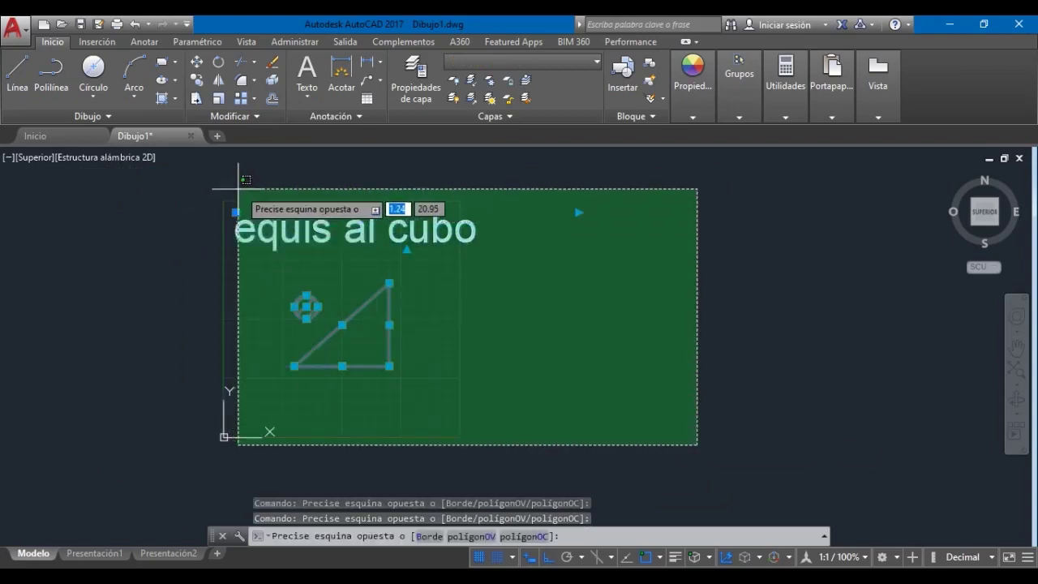
left_click(230, 189)
key("Escape")
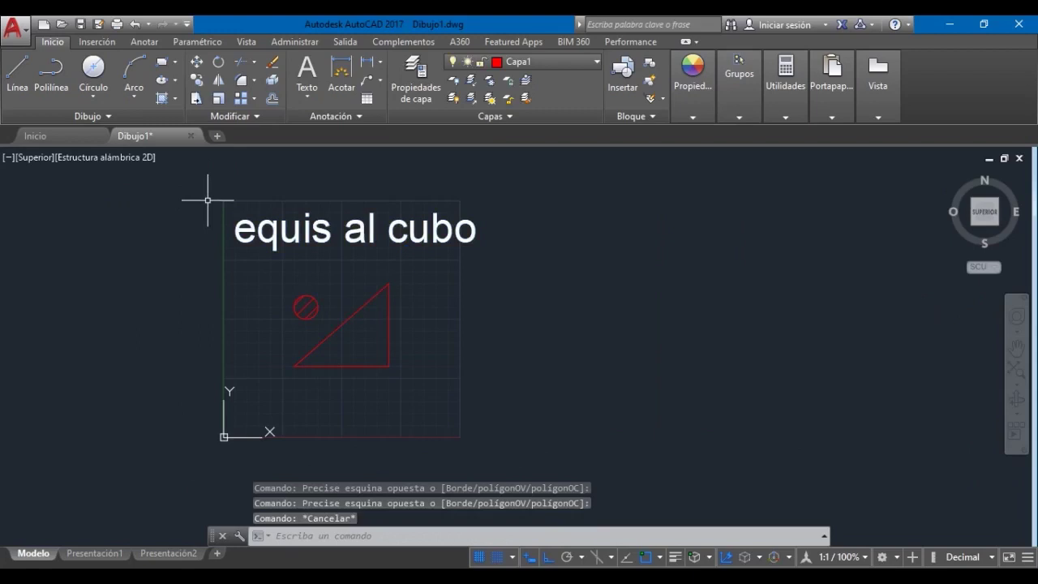